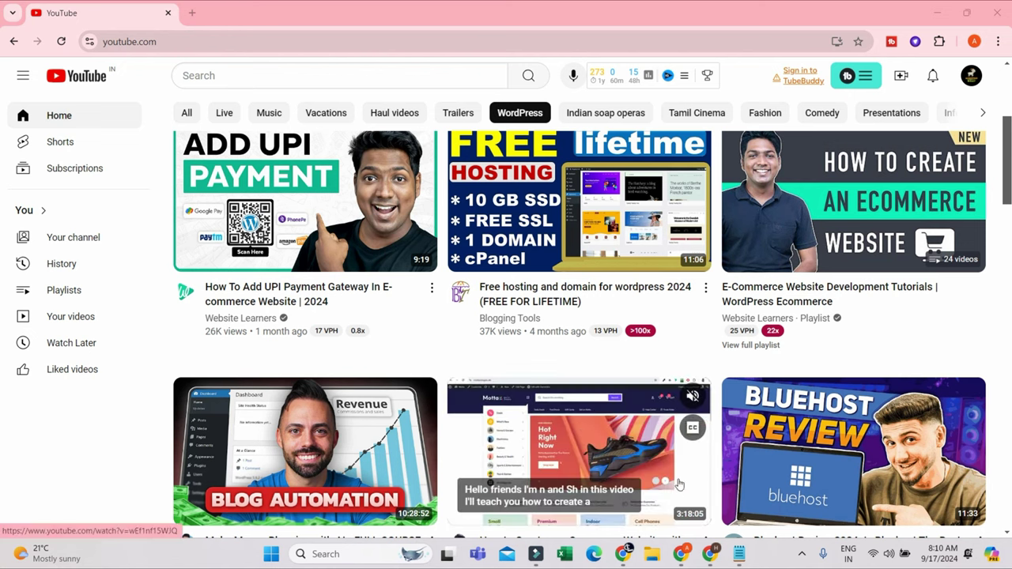
- Switch to the browser window with ChatGPT and close its extra "Chatgpt - SeoToolAdda" page
{"action": "mouse_move", "coordinate": [628, 555]}
{"action": "left_click", "coordinate": [592, 440]}
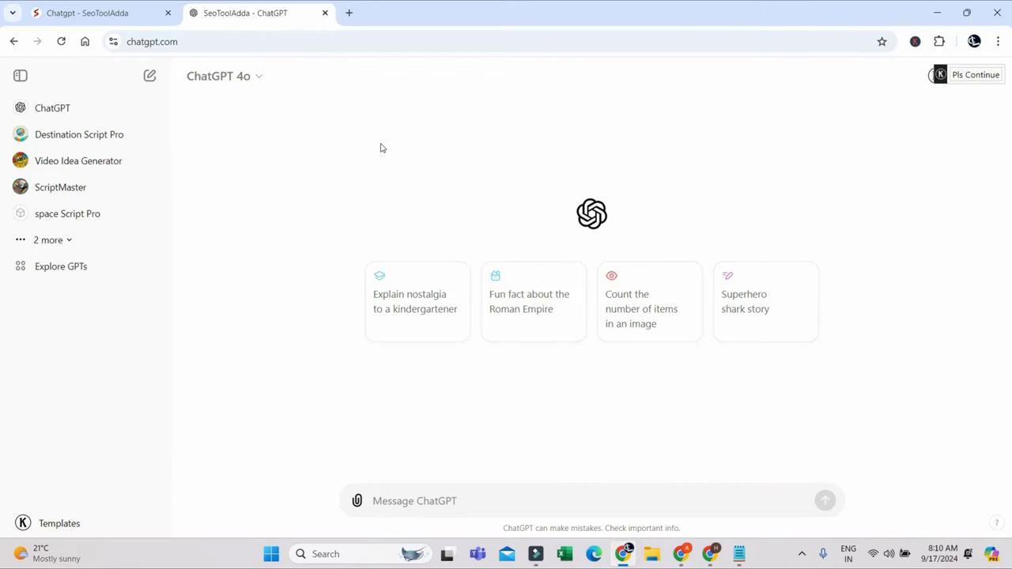
{"action": "left_click", "coordinate": [168, 12]}
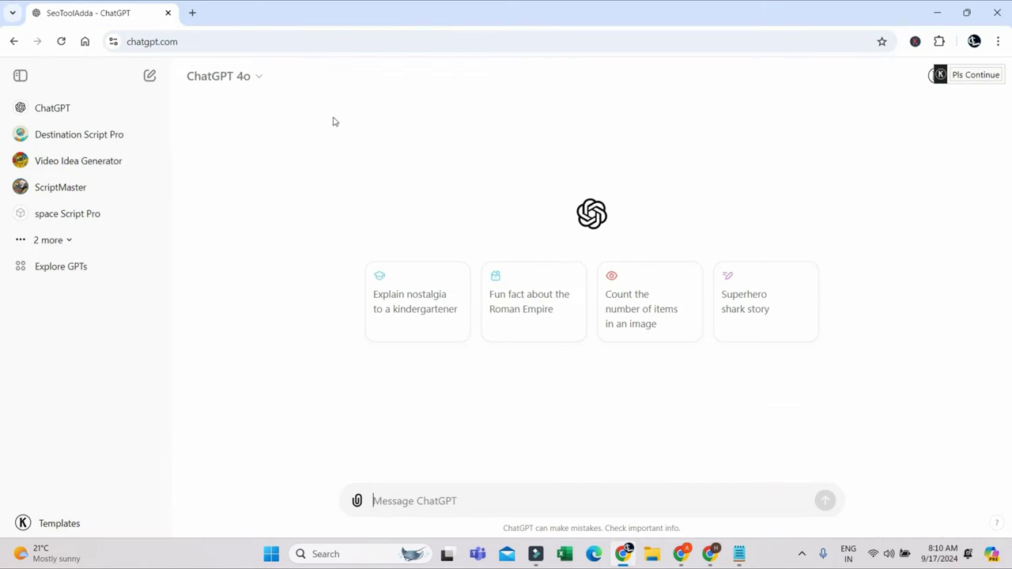
- Send ChatGPT the prompt "i want to create a youtube news channel so suggest me 50 channel names"
{"action": "left_click", "coordinate": [463, 498]}
{"action": "type", "text": "i"}
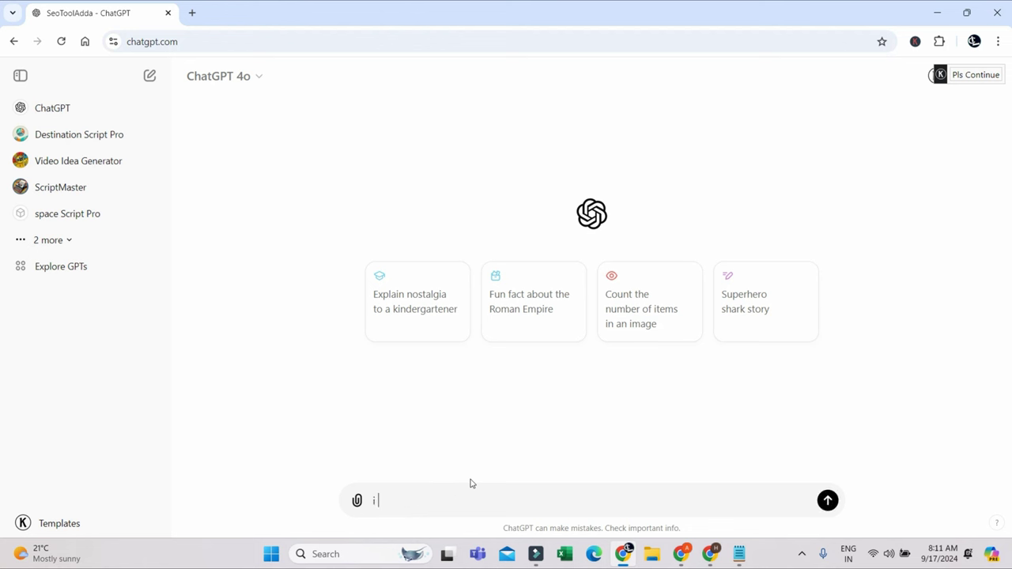
{"action": "type", "text": " want to a"}
{"action": "key", "text": "BackSpace"}
{"action": "key", "text": "BackSpace"}
{"action": "type", "text": "create a"}
{"action": "key", "text": "BackSpace"}
{"action": "type", "text": "a youtube chan"}
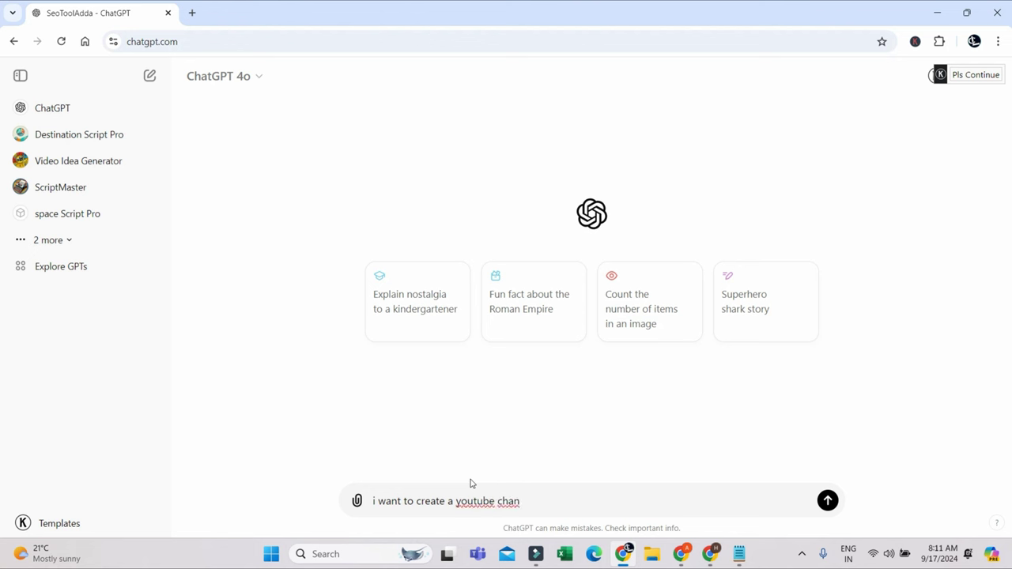
{"action": "key", "text": "BackSpace"}
{"action": "key", "text": "BackSpace"}
{"action": "key", "text": "BackSpace"}
{"action": "key", "text": "BackSpace"}
{"action": "type", "text": "news channel so suggest "}
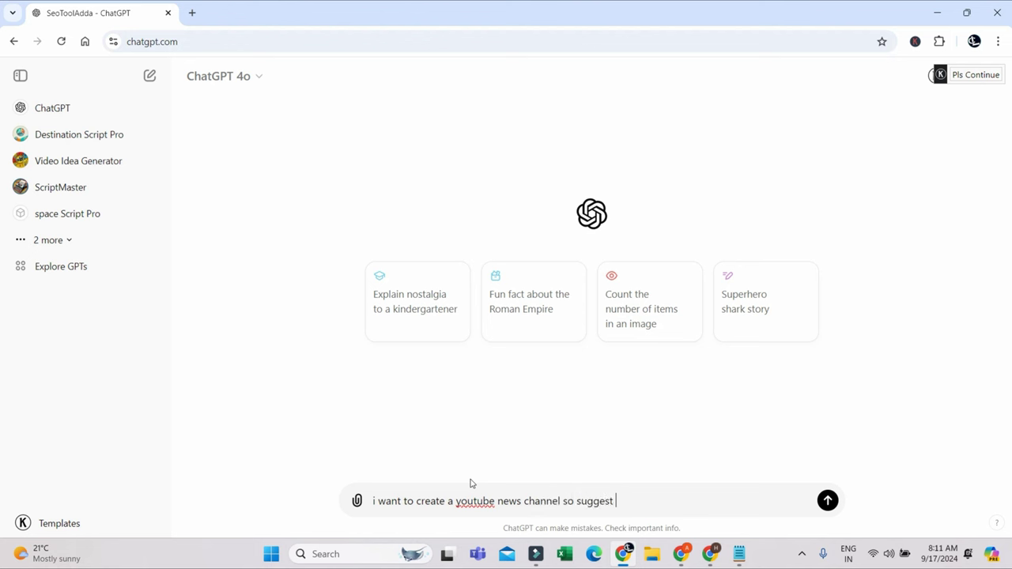
{"action": "type", "text": "me 50 channne"}
{"action": "key", "text": "BackSpace"}
{"action": "type", "text": "el names"}
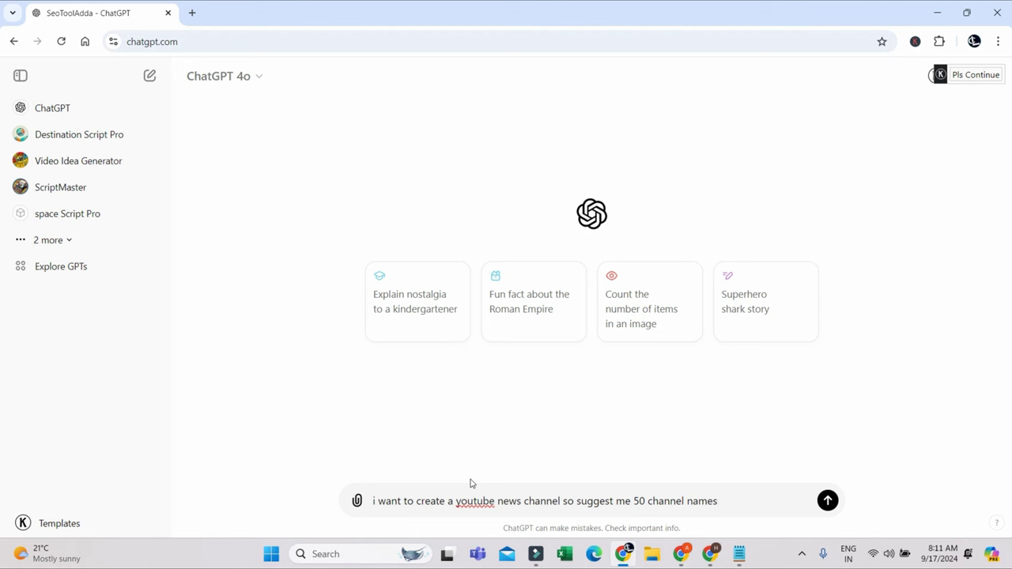
{"action": "key", "text": "Return"}
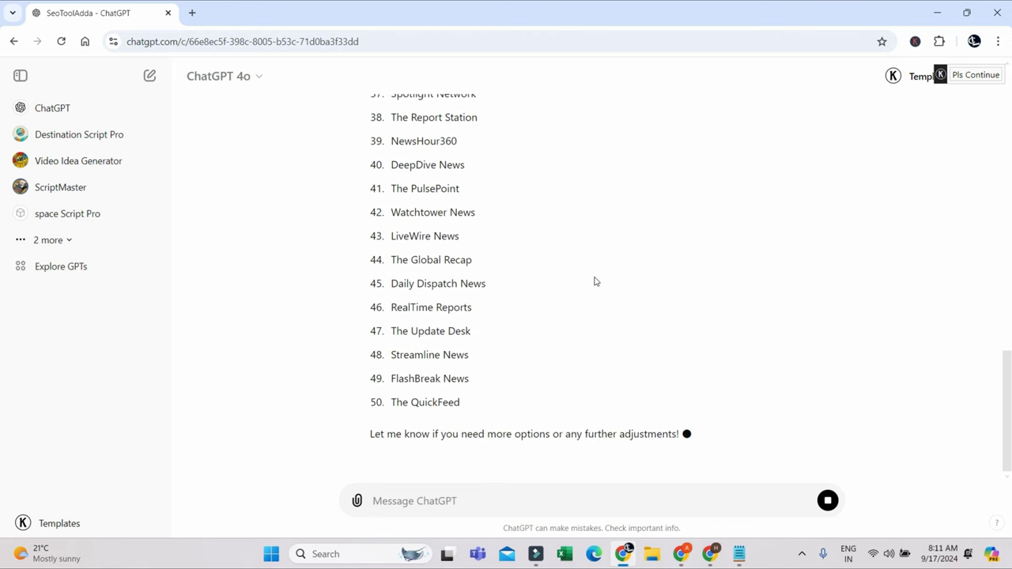
- Look back through the suggested channel names and copy "TruthBeats" from the list
{"action": "scroll", "coordinate": [485, 261], "scroll_direction": "up", "scroll_amount": 4}
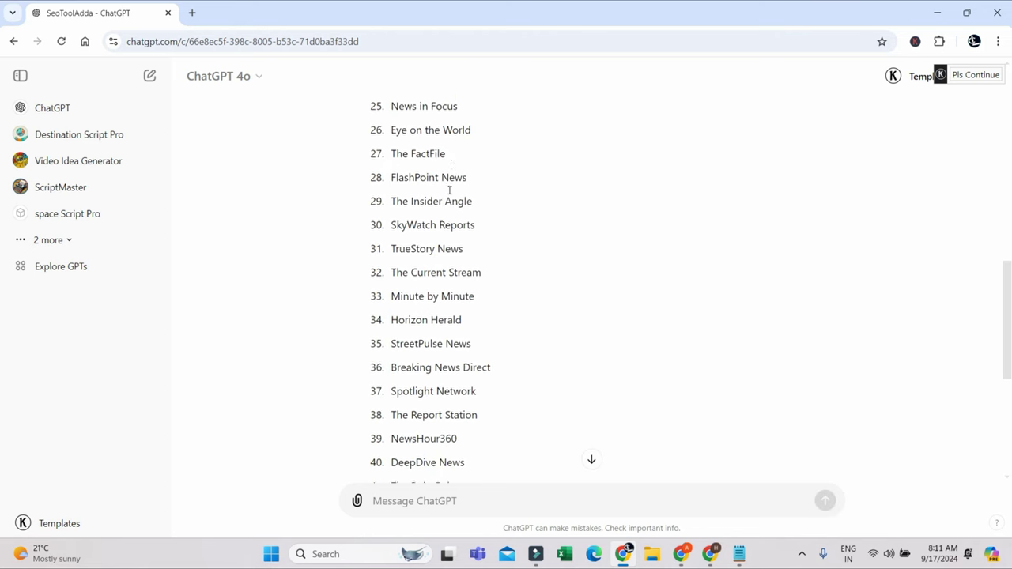
{"action": "scroll", "coordinate": [452, 194], "scroll_direction": "up", "scroll_amount": 1}
{"action": "scroll", "coordinate": [458, 250], "scroll_direction": "up", "scroll_amount": 1}
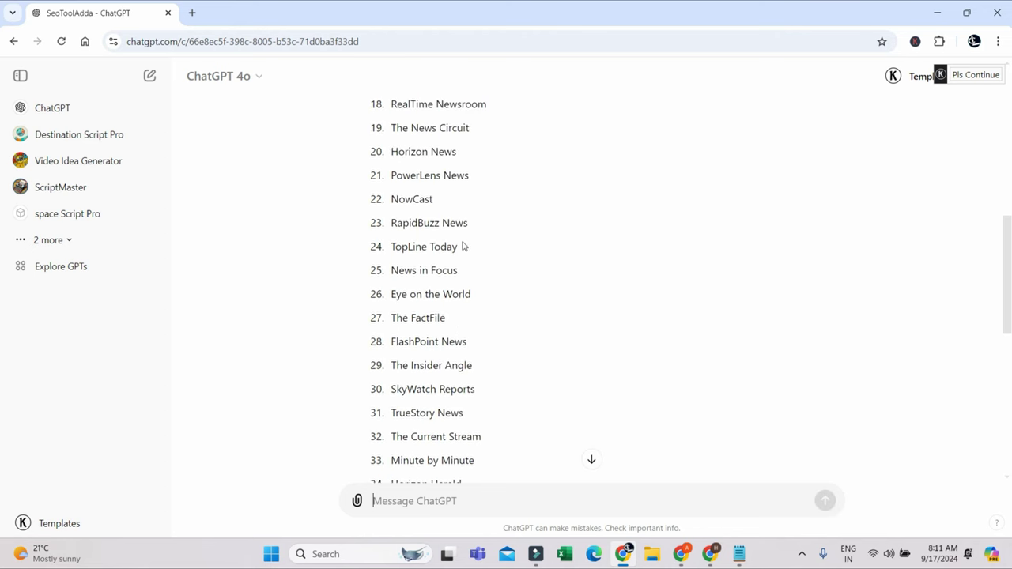
{"action": "scroll", "coordinate": [451, 269], "scroll_direction": "up", "scroll_amount": 2}
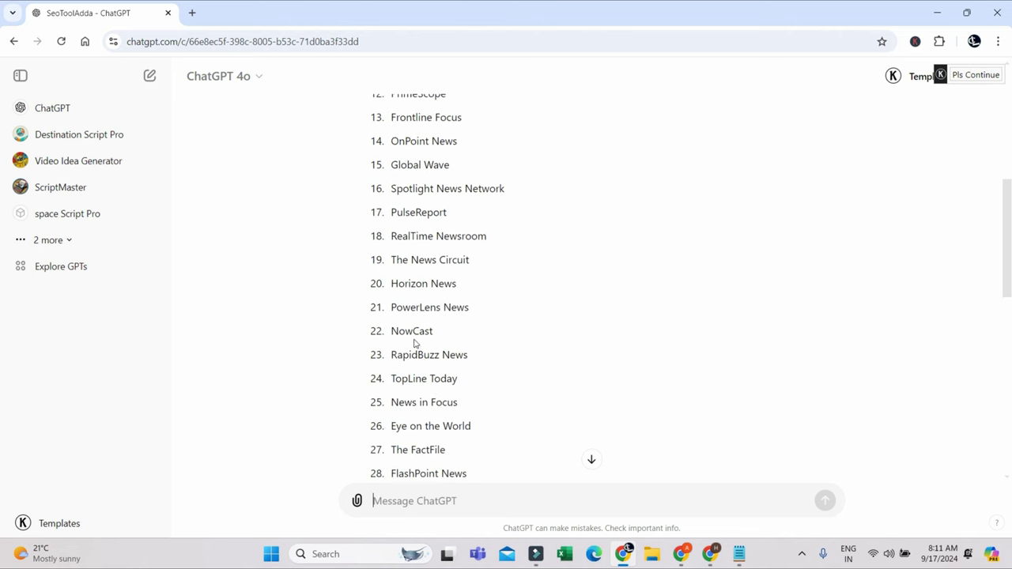
{"action": "scroll", "coordinate": [463, 224], "scroll_direction": "up", "scroll_amount": 2}
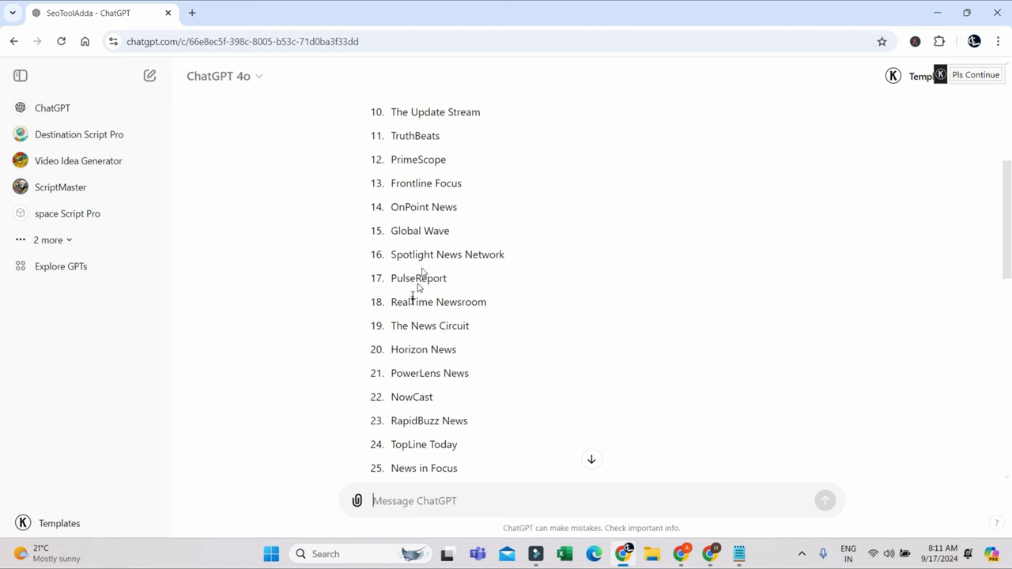
{"action": "scroll", "coordinate": [456, 230], "scroll_direction": "up", "scroll_amount": 3}
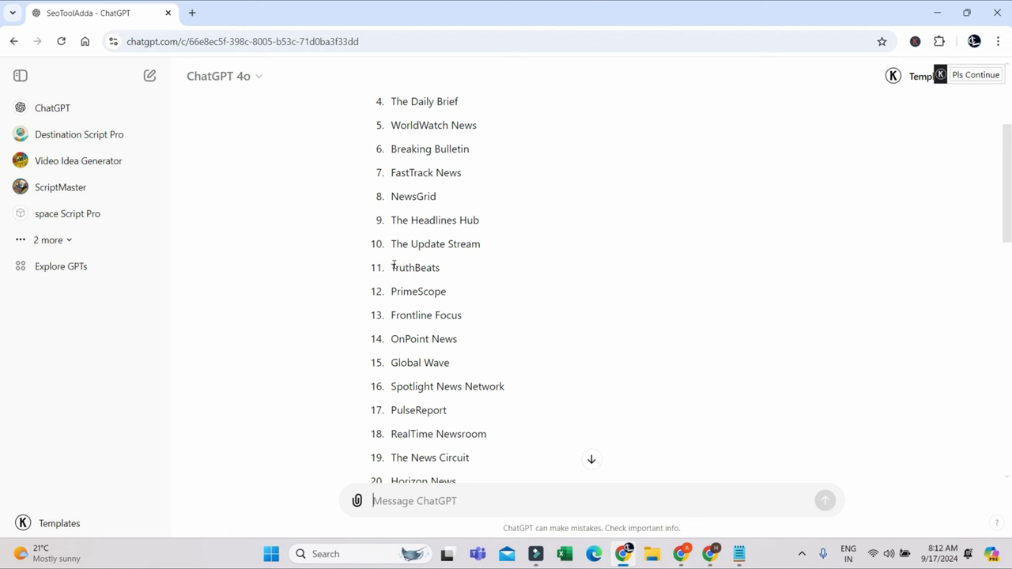
{"action": "left_click_drag", "start_coordinate": [392, 266], "coordinate": [445, 273]}
{"action": "right_click", "coordinate": [446, 269]}
{"action": "left_click", "coordinate": [395, 266]}
{"action": "mouse_move", "coordinate": [685, 553]}
{"action": "left_click_drag", "start_coordinate": [392, 268], "coordinate": [443, 275]}
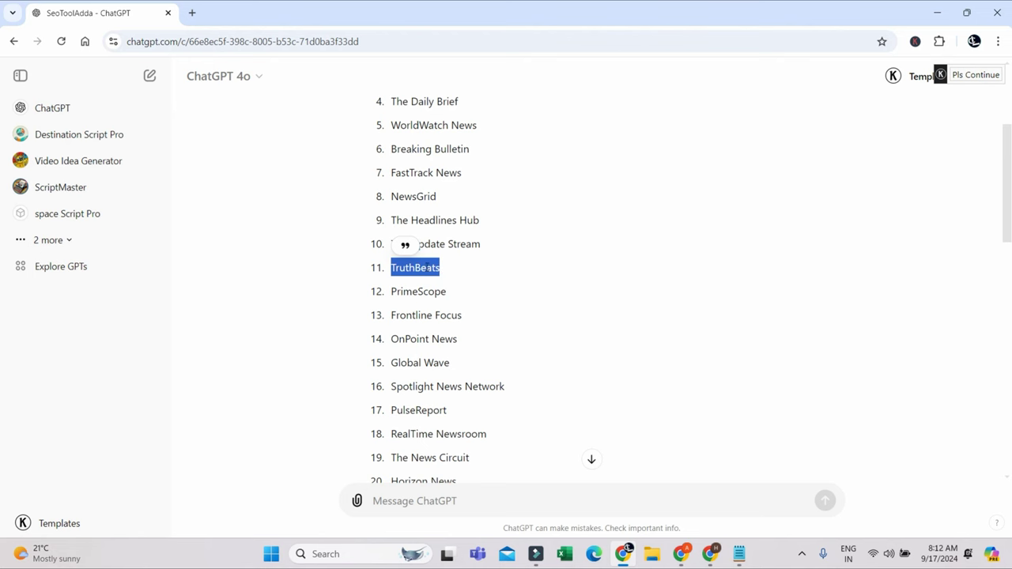
{"action": "right_click", "coordinate": [443, 274]}
{"action": "left_click", "coordinate": [452, 283]}
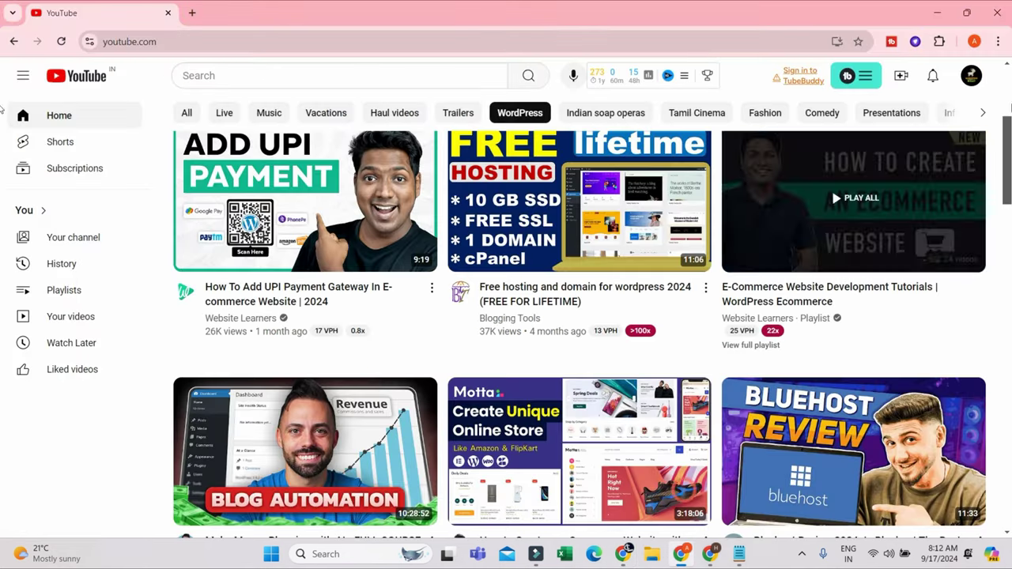
- Switch to the YouTube browser window and open the account's page listing all channels
{"action": "left_click", "coordinate": [685, 490]}
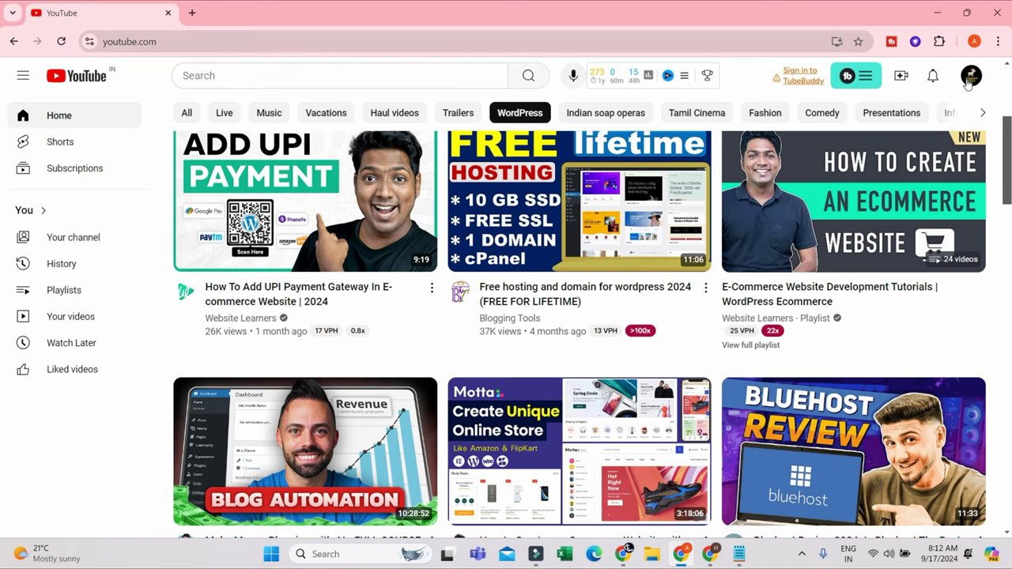
{"action": "left_click", "coordinate": [970, 79]}
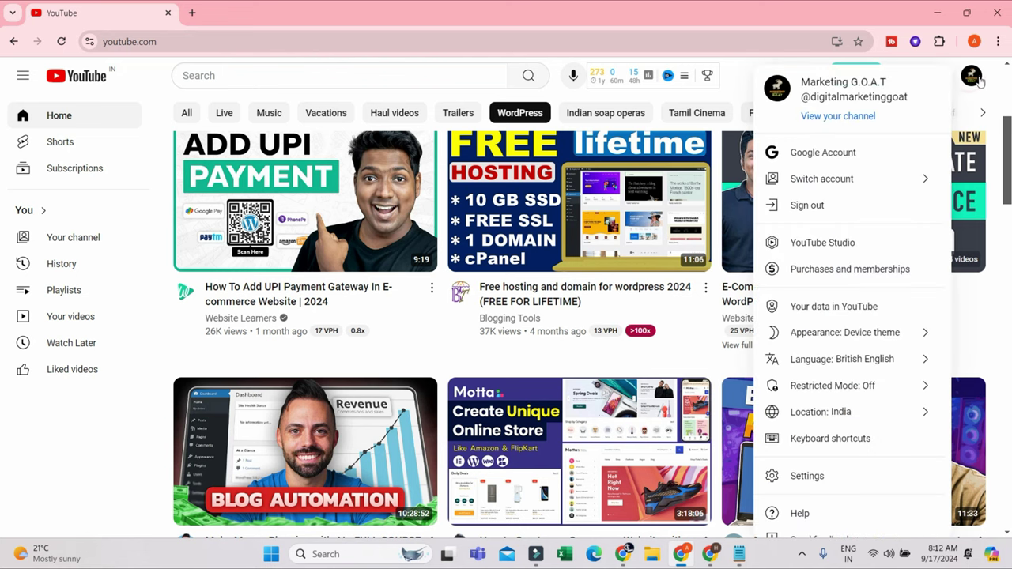
{"action": "left_click", "coordinate": [862, 185]}
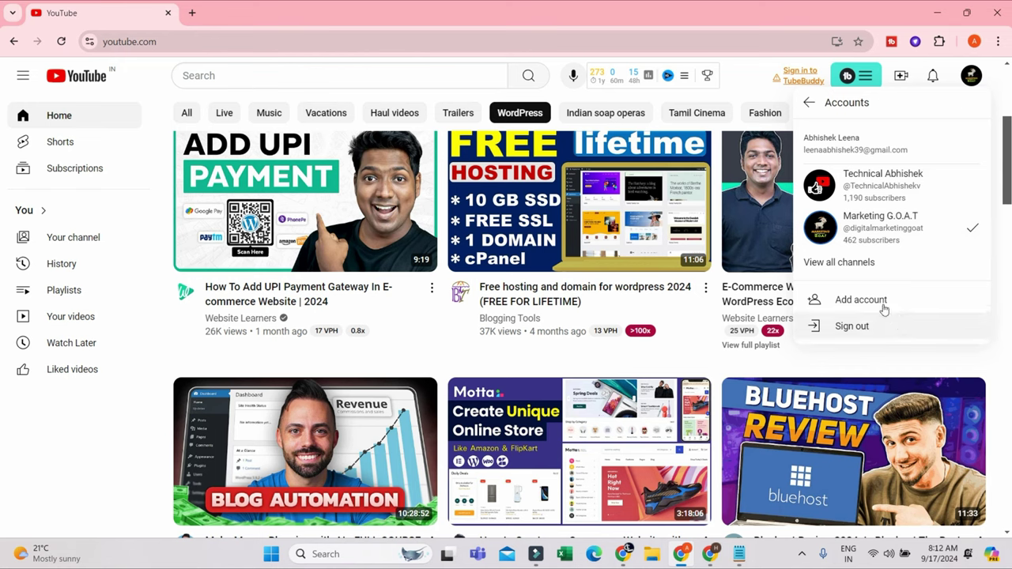
{"action": "left_click", "coordinate": [843, 265]}
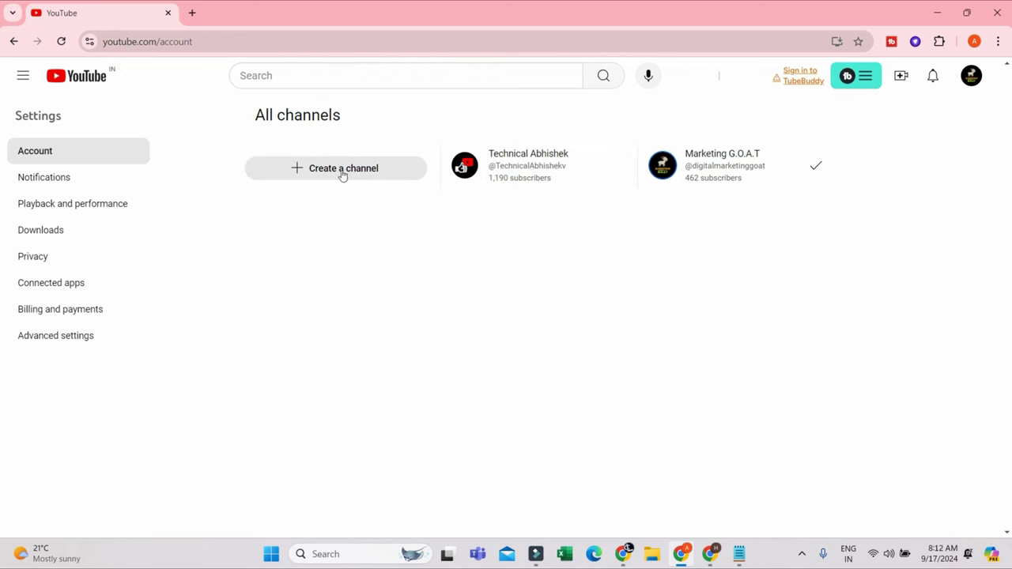
- Create a new channel named TruthBeats, accepting the acknowledgement that it makes a new Google Account with its own settings
{"action": "left_click", "coordinate": [342, 169]}
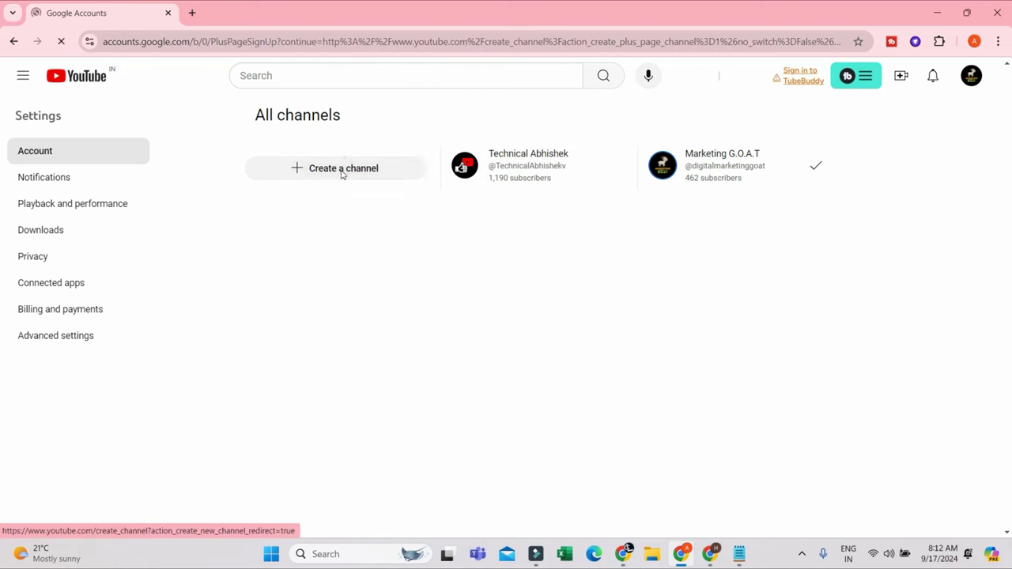
{"action": "key", "text": "ctrl+v"}
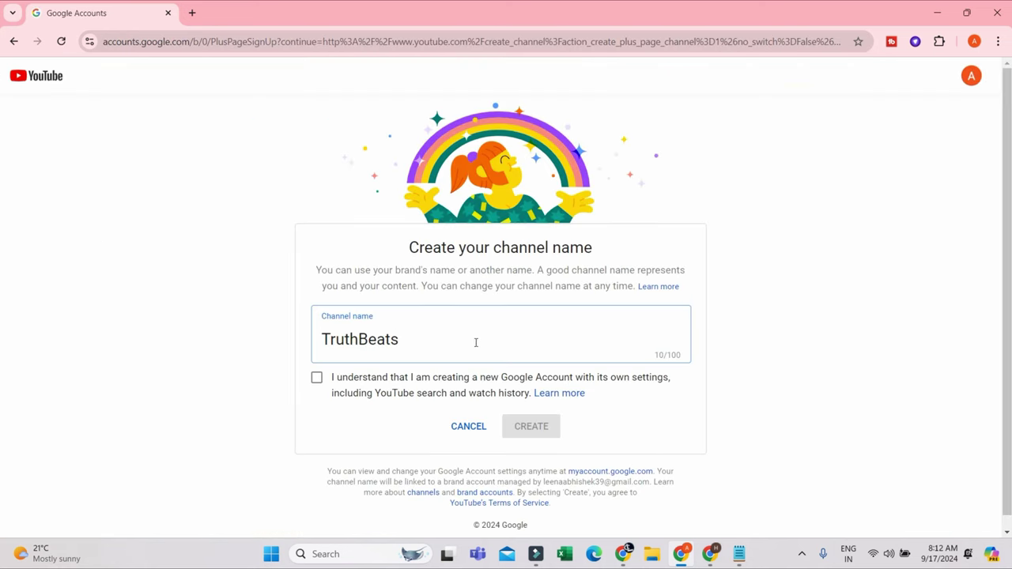
{"action": "left_click", "coordinate": [314, 381]}
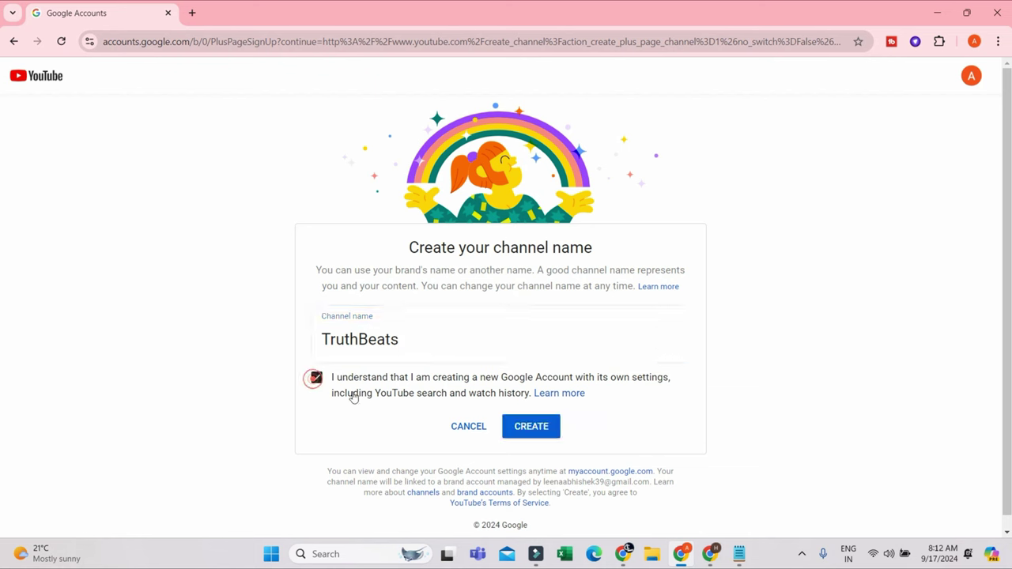
{"action": "left_click", "coordinate": [532, 428]}
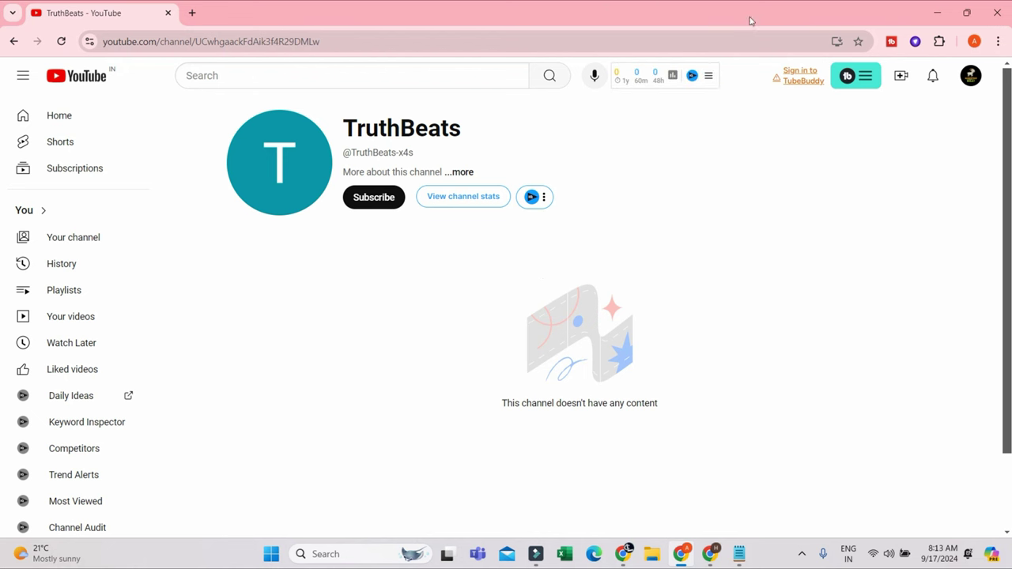
- Open YouTube Studio for the TruthBeats channel and dismiss the welcome and dark theme notices
{"action": "left_click", "coordinate": [970, 76]}
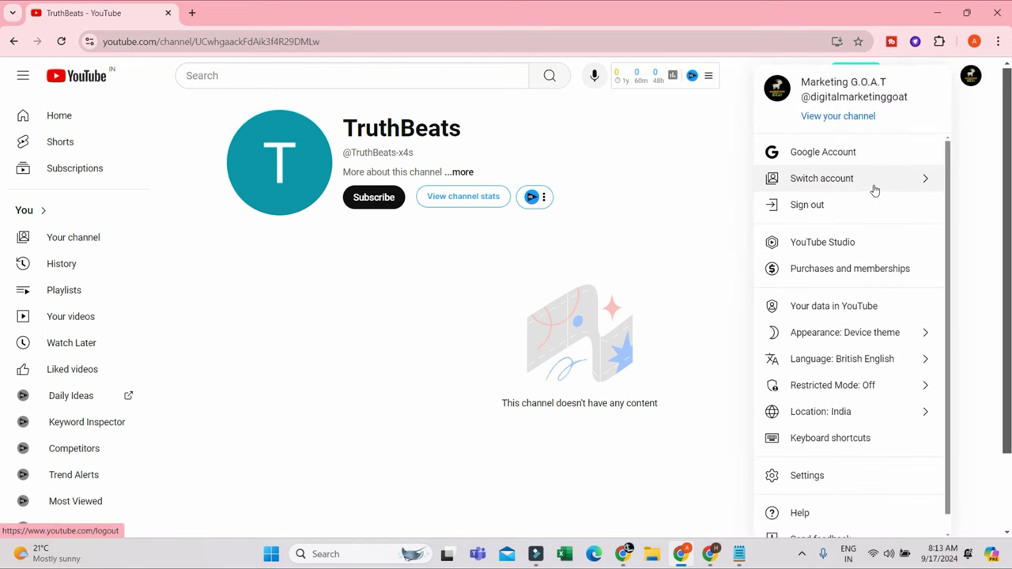
{"action": "left_click", "coordinate": [875, 246]}
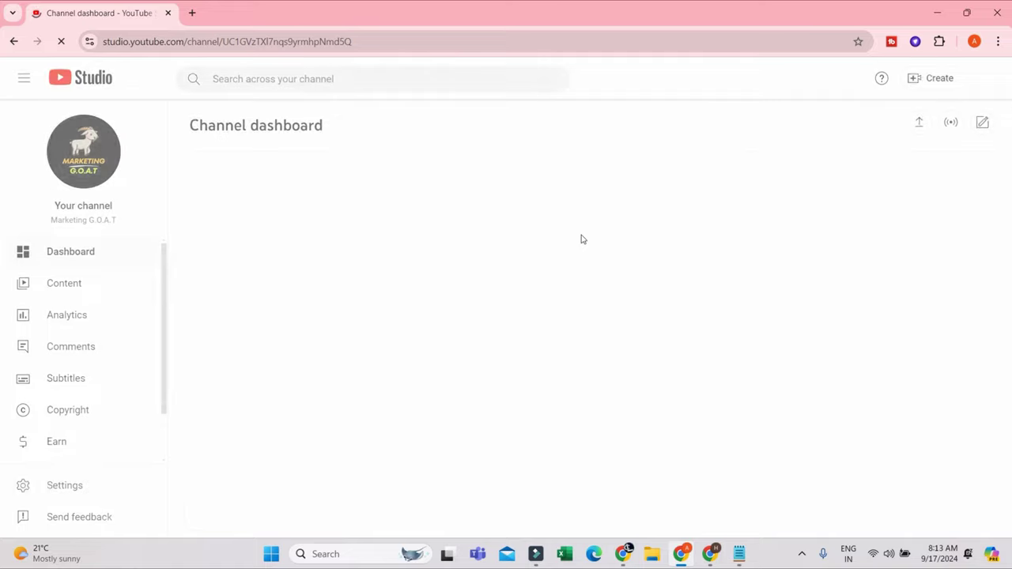
{"action": "left_click", "coordinate": [981, 109]}
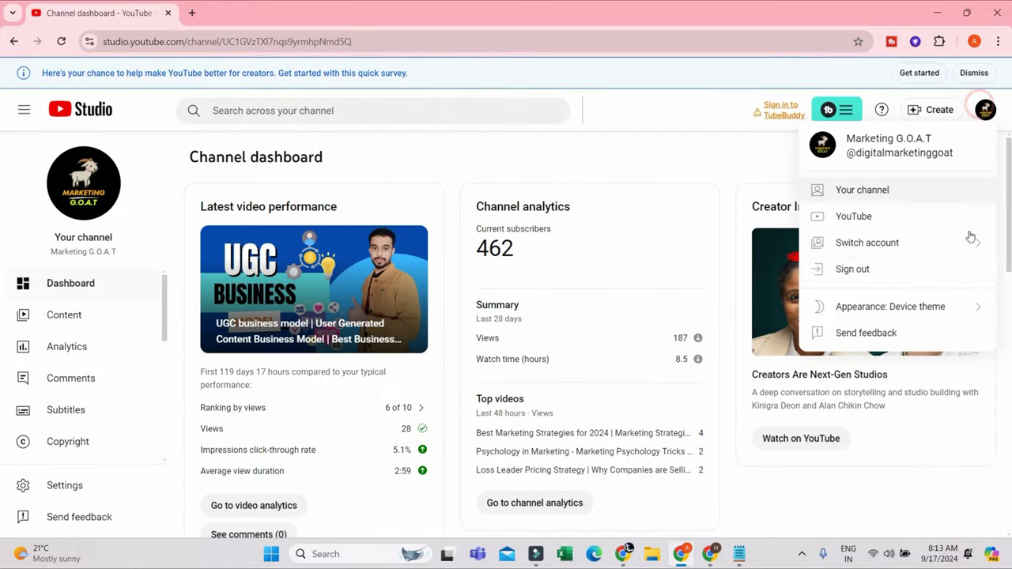
{"action": "left_click", "coordinate": [854, 242]}
{"action": "left_click", "coordinate": [855, 309]}
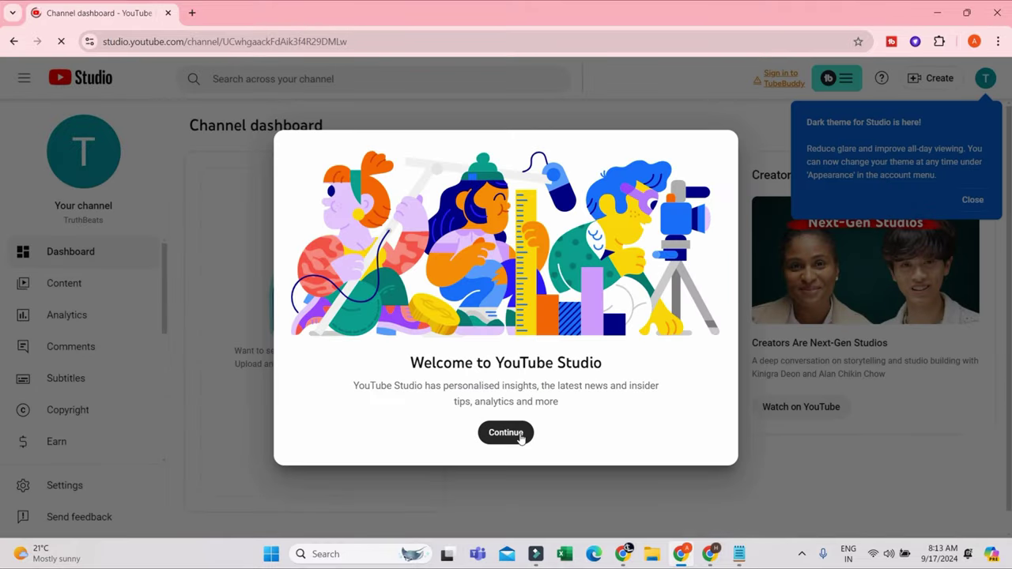
{"action": "left_click", "coordinate": [521, 435]}
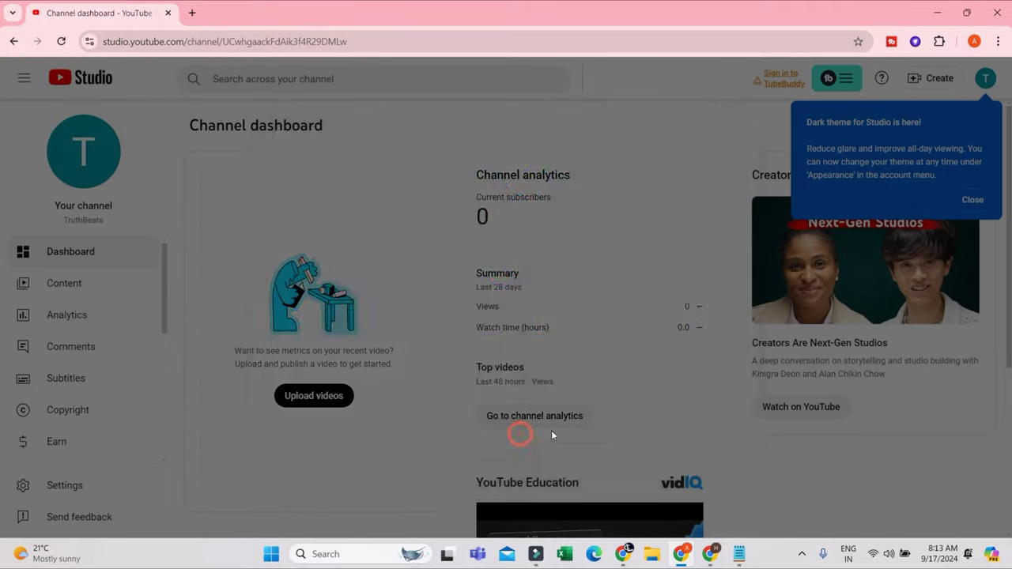
{"action": "left_click", "coordinate": [972, 199]}
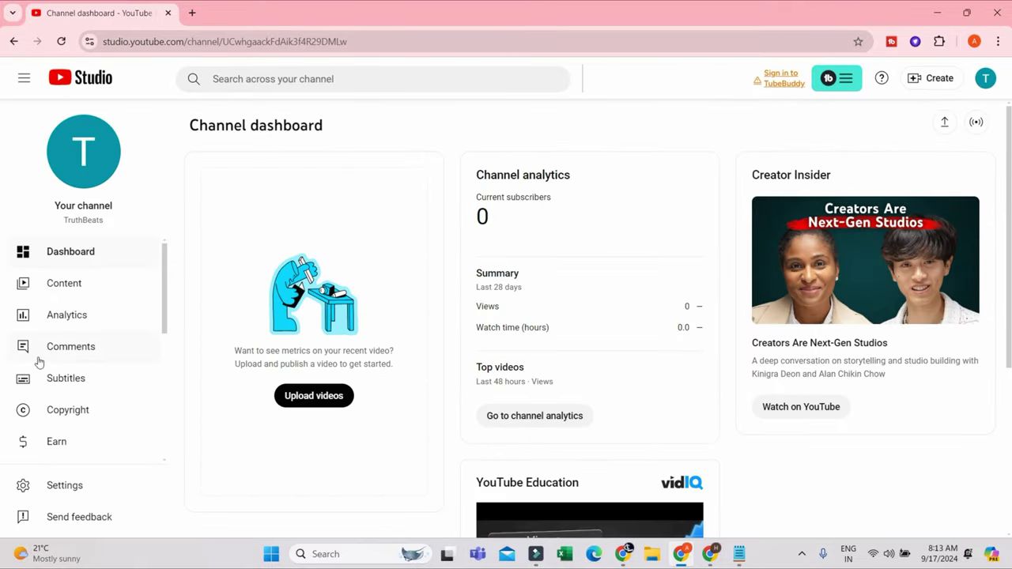
- Open the Customisation page of the TruthBeats channel in YouTube Studio
{"action": "scroll", "coordinate": [79, 359], "scroll_direction": "down", "scroll_amount": 2}
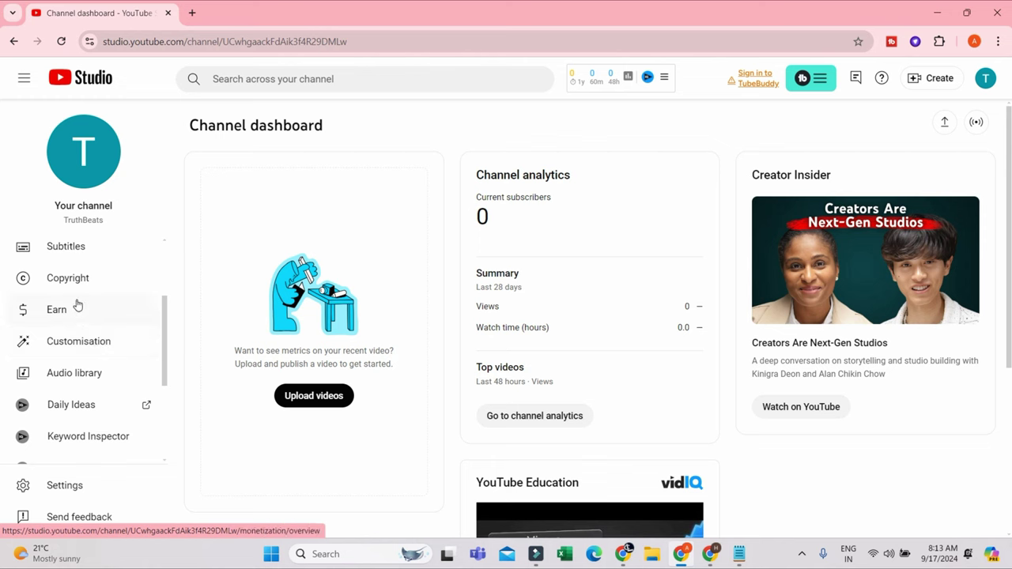
{"action": "scroll", "coordinate": [95, 379], "scroll_direction": "down", "scroll_amount": 3}
{"action": "scroll", "coordinate": [79, 376], "scroll_direction": "up", "scroll_amount": 5}
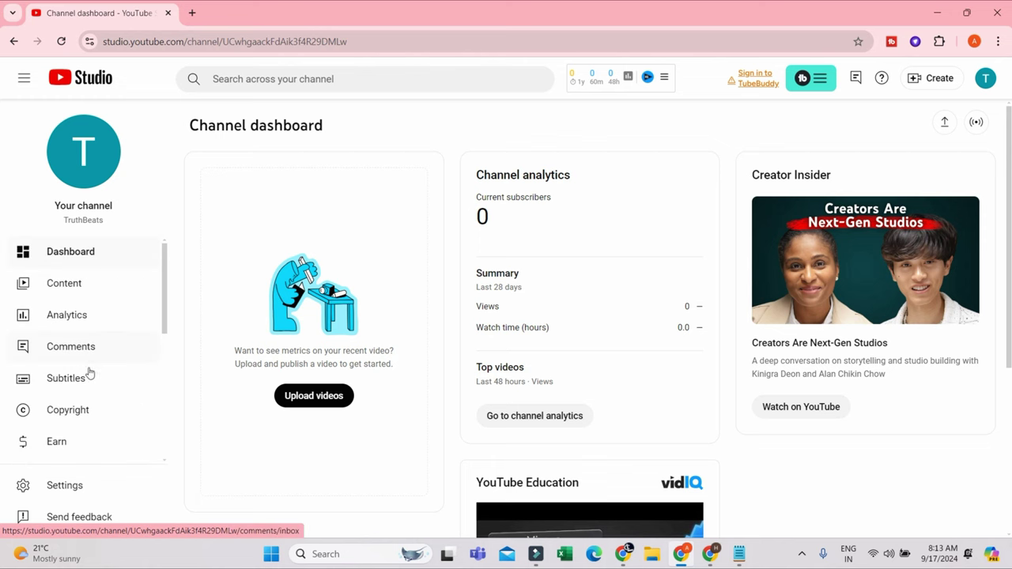
{"action": "scroll", "coordinate": [87, 376], "scroll_direction": "down", "scroll_amount": 2}
{"action": "left_click", "coordinate": [90, 407]}
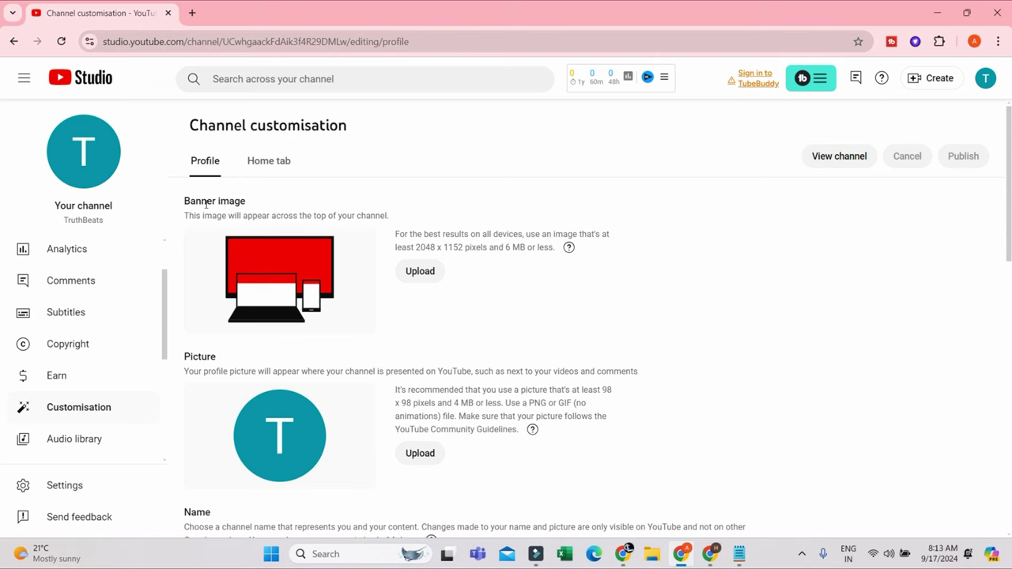
- Write the channel description "This is a news channel focusing on worldwide news updates."
{"action": "scroll", "coordinate": [328, 360], "scroll_direction": "down", "scroll_amount": 2}
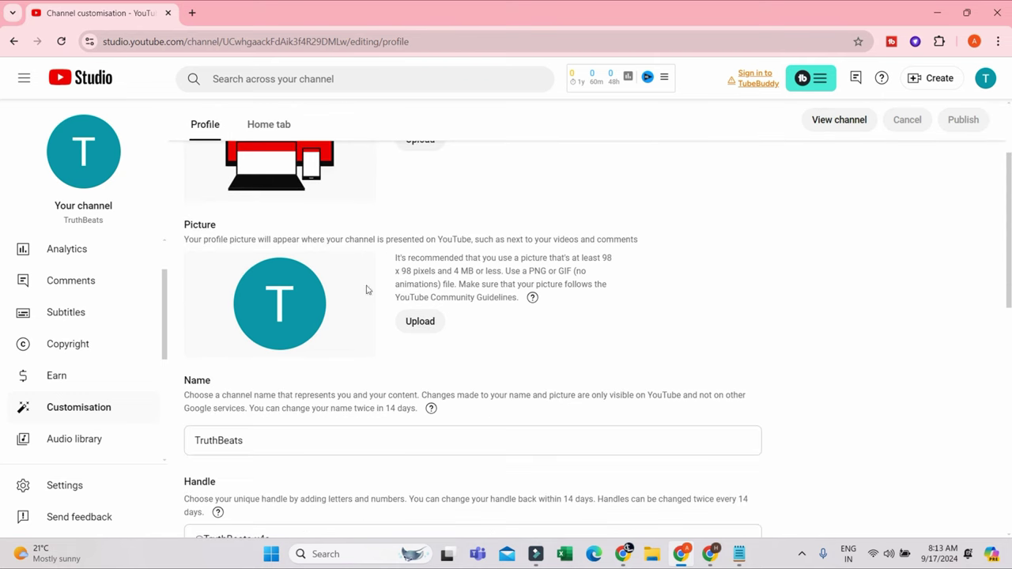
{"action": "scroll", "coordinate": [367, 290], "scroll_direction": "down", "scroll_amount": 5}
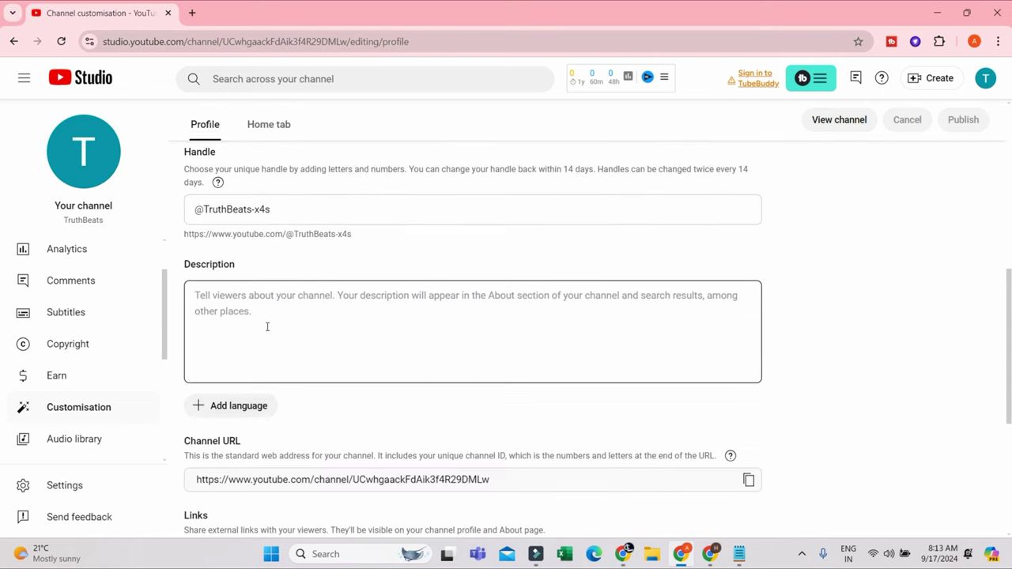
{"action": "left_click", "coordinate": [267, 327]}
{"action": "type", "text": "T"}
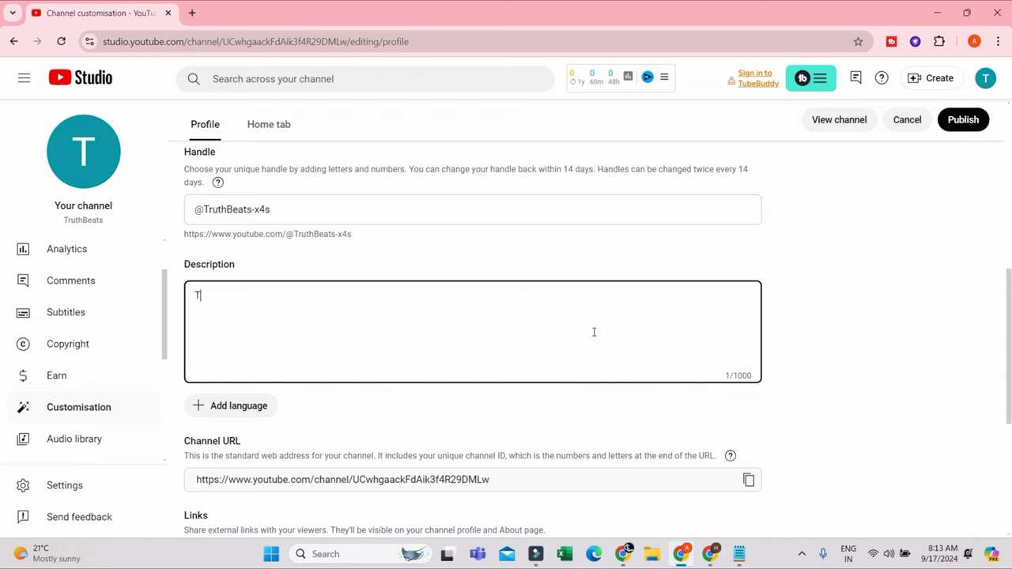
{"action": "type", "text": "his is a news channel f"}
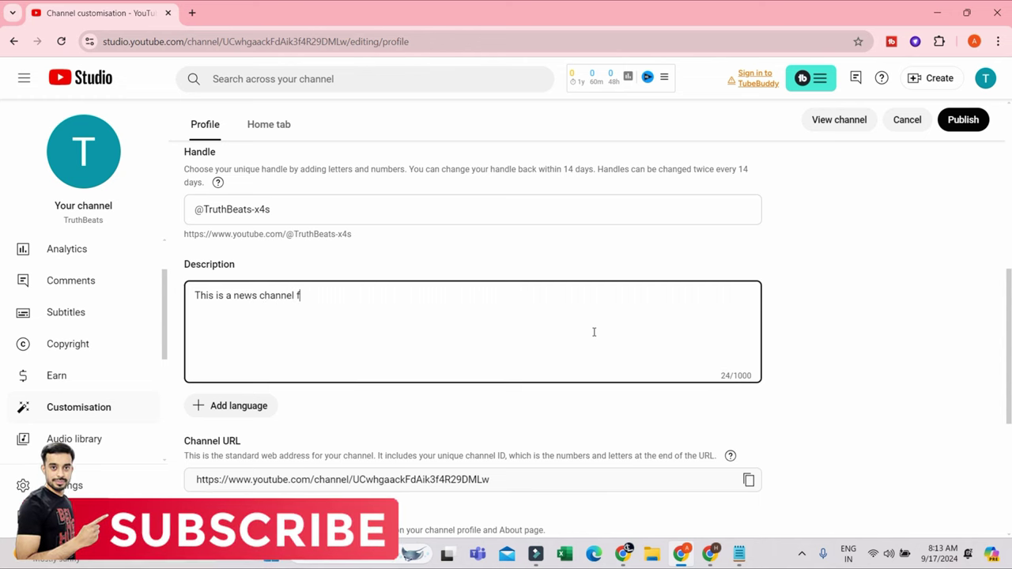
{"action": "type", "text": "ocusing o"}
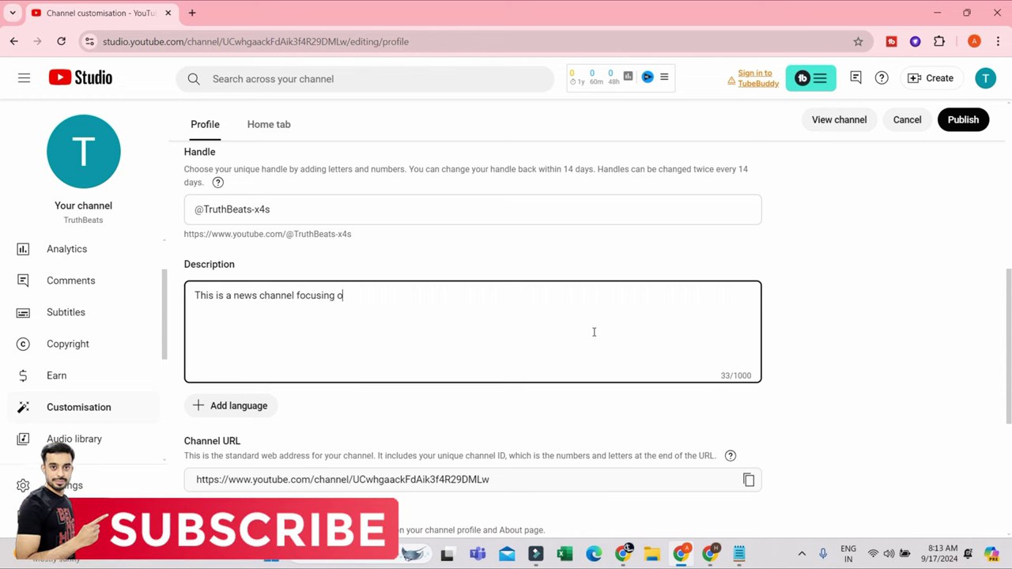
{"action": "type", "text": "n w"}
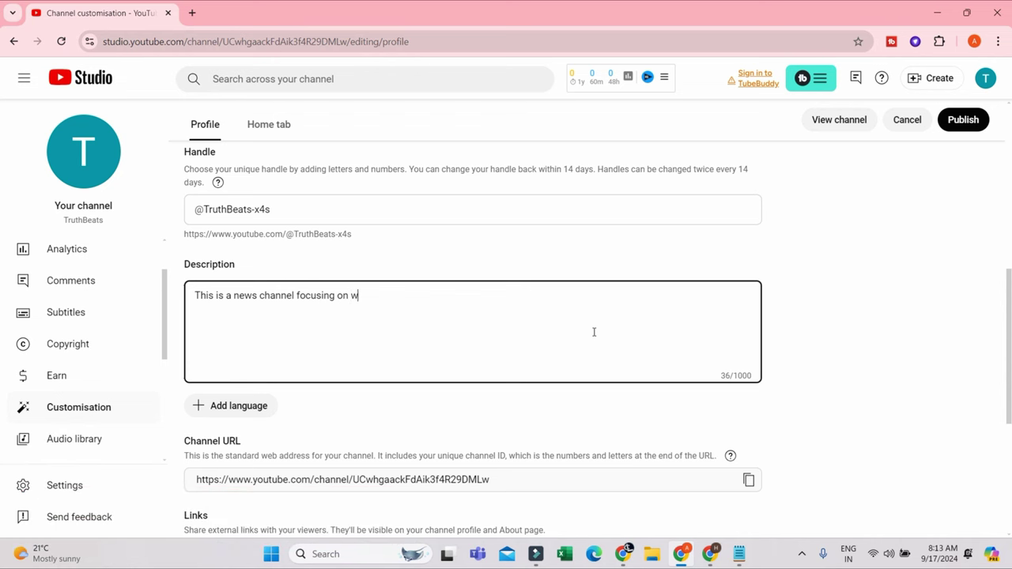
{"action": "type", "text": "orldwide news updates."}
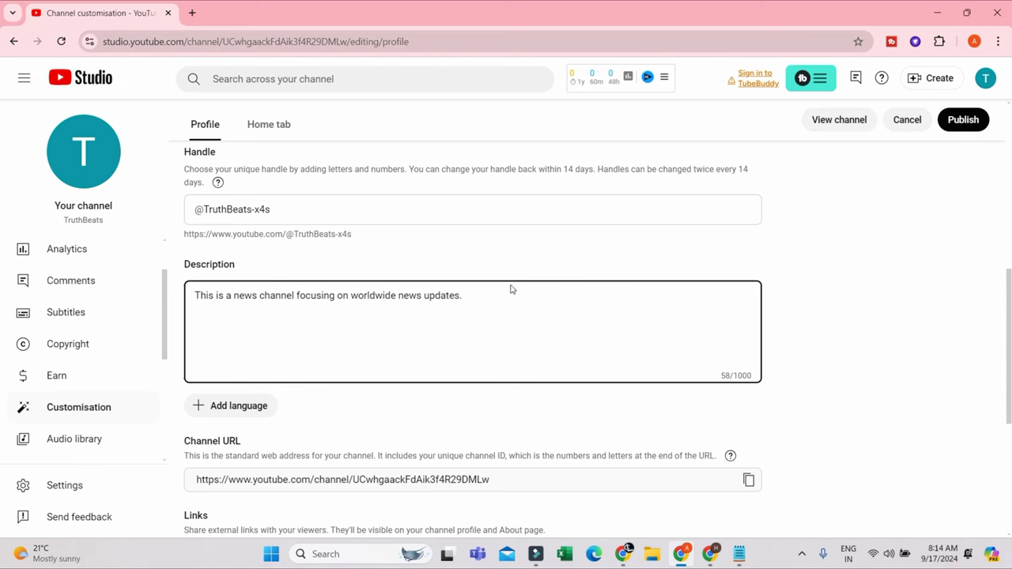
- Select the entire text of the channel description
{"action": "left_click_drag", "start_coordinate": [468, 291], "coordinate": [177, 291]}
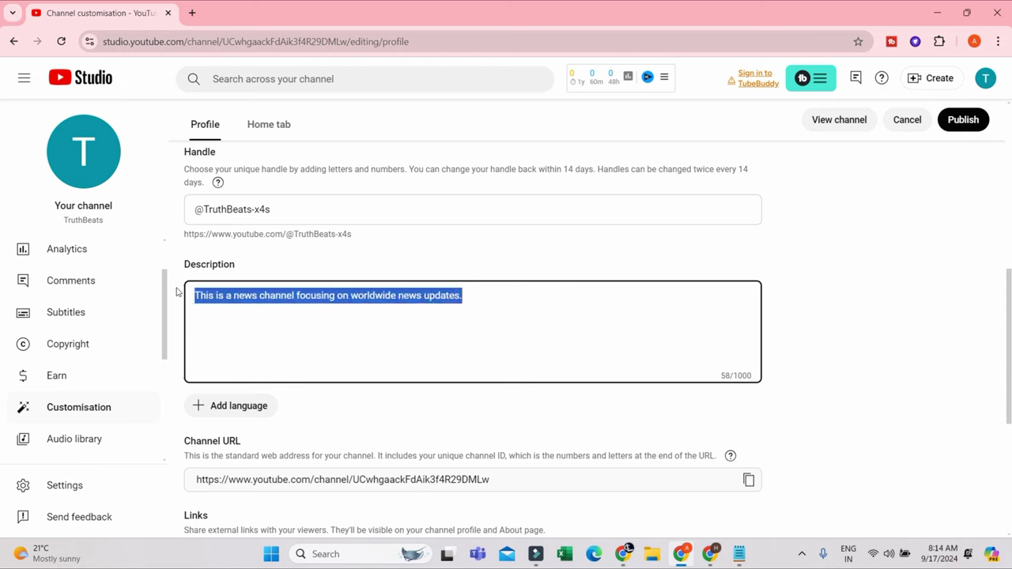
{"action": "left_click", "coordinate": [488, 300]}
{"action": "left_click_drag", "start_coordinate": [488, 297], "coordinate": [195, 294]}
{"action": "left_click", "coordinate": [479, 297]}
{"action": "triple_click", "coordinate": [479, 297]}
{"action": "scroll", "coordinate": [430, 359], "scroll_direction": "up", "scroll_amount": 2}
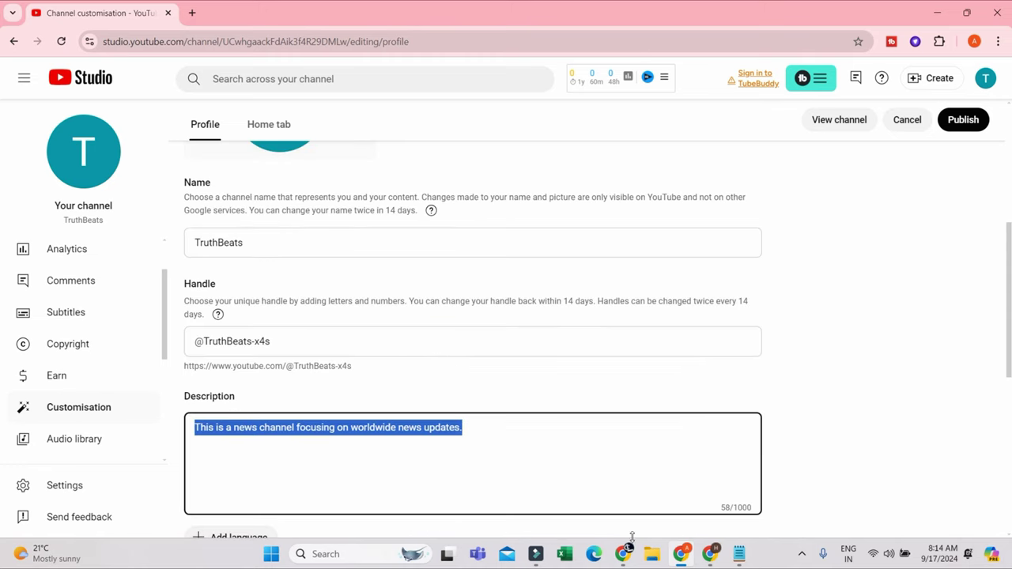
- Switch to the ChatGPT browser window and begin a new message with the channel name TruthBeats in double quotation marks
{"action": "mouse_move", "coordinate": [622, 558]}
{"action": "left_click", "coordinate": [622, 507]}
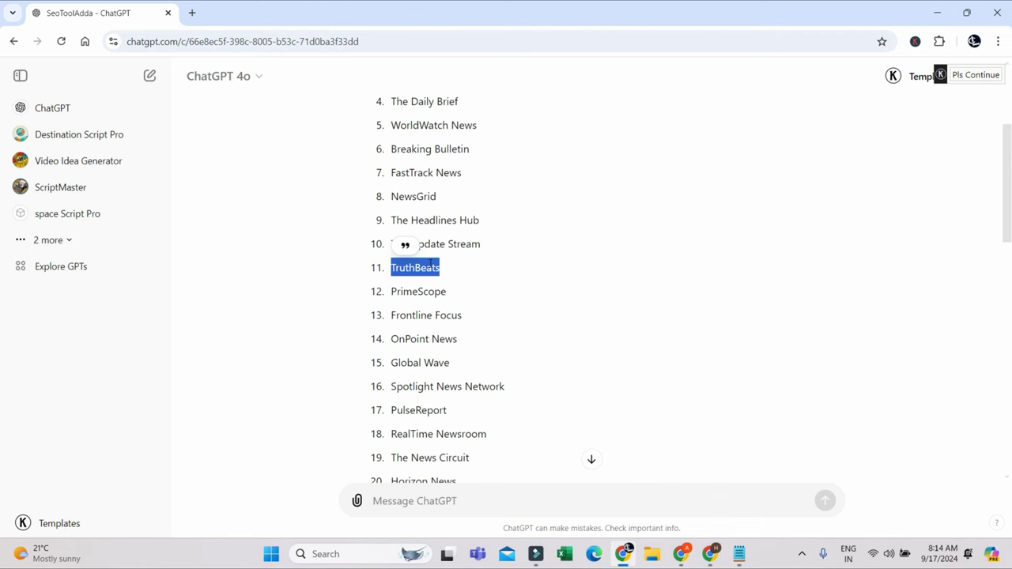
{"action": "scroll", "coordinate": [493, 420], "scroll_direction": "down", "scroll_amount": 2}
{"action": "left_click", "coordinate": [440, 499]}
{"action": "type", "text": "TruthBeats"}
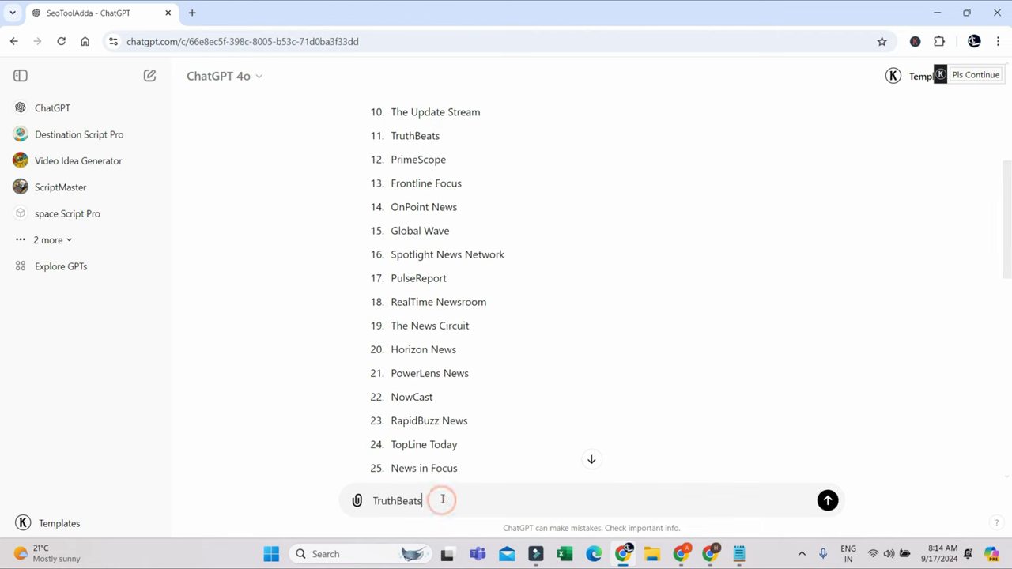
{"action": "type", "text": "\""}
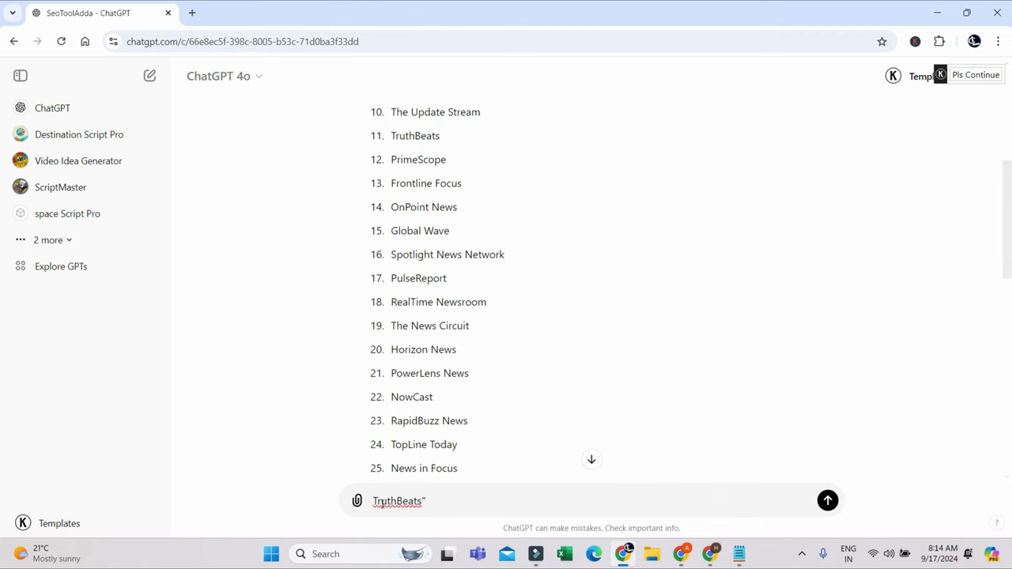
{"action": "left_click", "coordinate": [372, 500]}
{"action": "type", "text": "\""}
{"action": "left_click", "coordinate": [476, 494]}
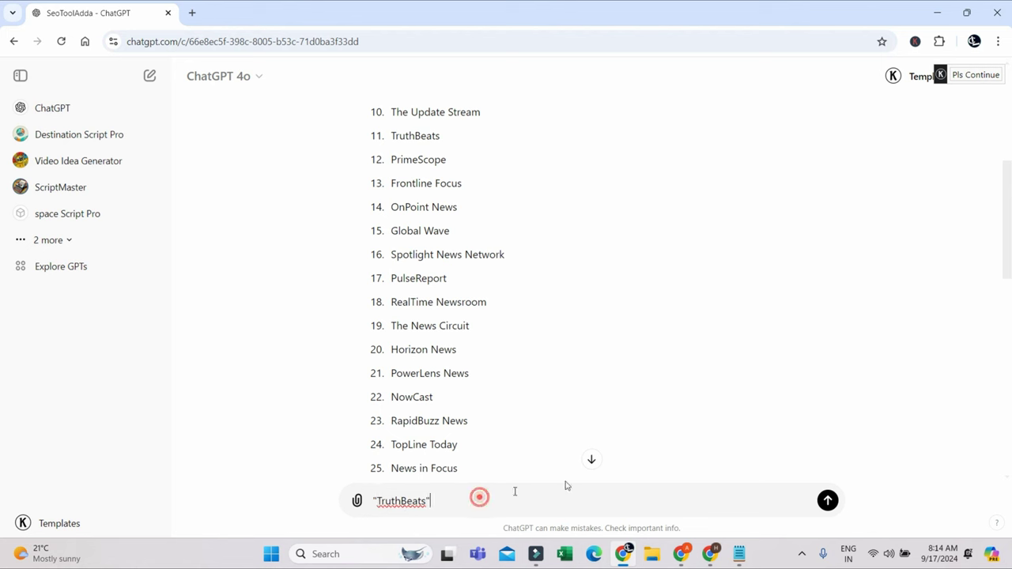
{"action": "scroll", "coordinate": [601, 470], "scroll_direction": "down", "scroll_amount": 3}
{"action": "scroll", "coordinate": [617, 464], "scroll_direction": "down", "scroll_amount": 5}
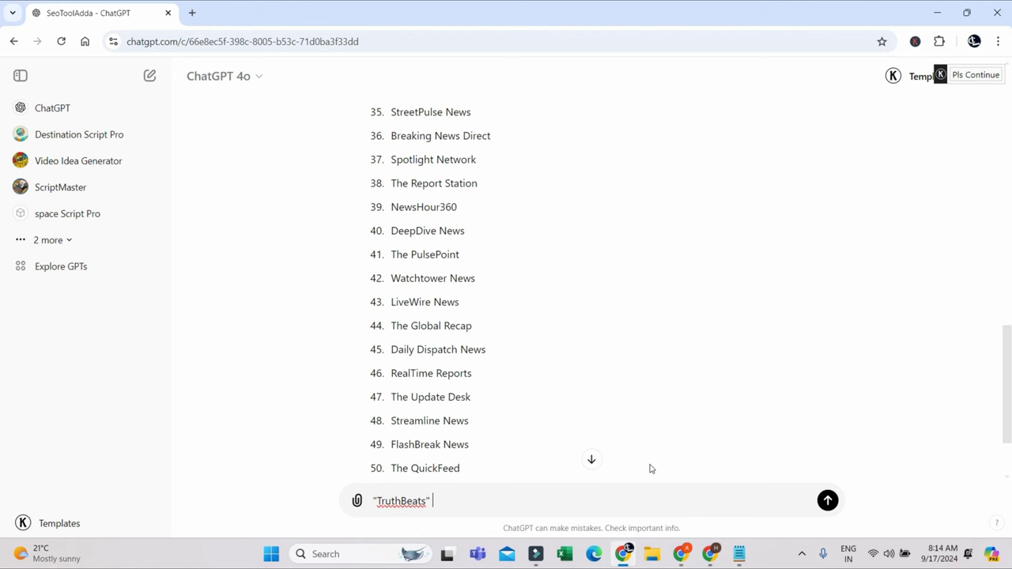
- Continue the message with "this is my youtube news channel name. So, write me a small youtube channel description for this news channel"
{"action": "type", "text": "this is my youtube "}
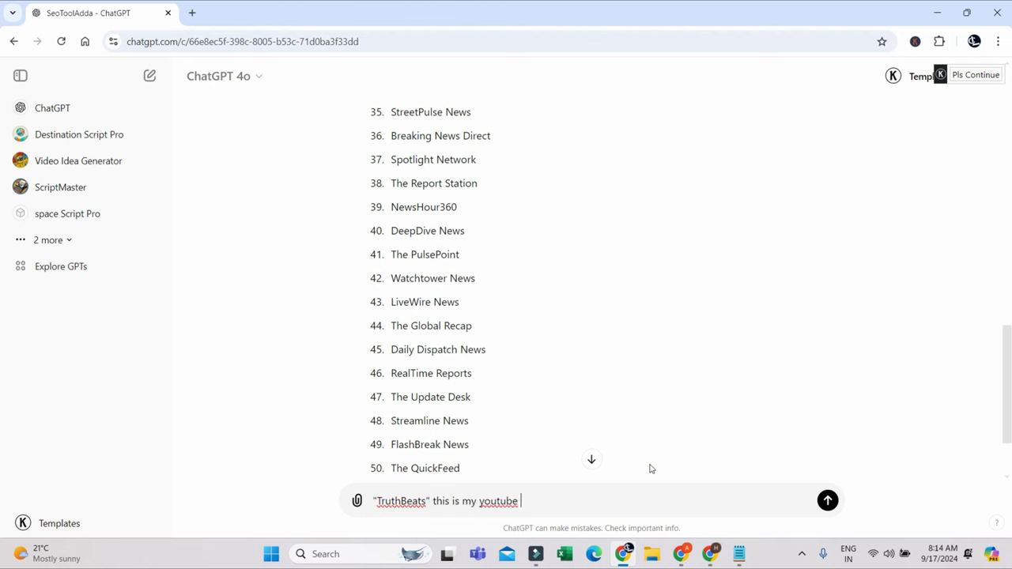
{"action": "type", "text": "news c"}
{"action": "key", "text": "BackSpace"}
{"action": "type", "text": "news channel naem"}
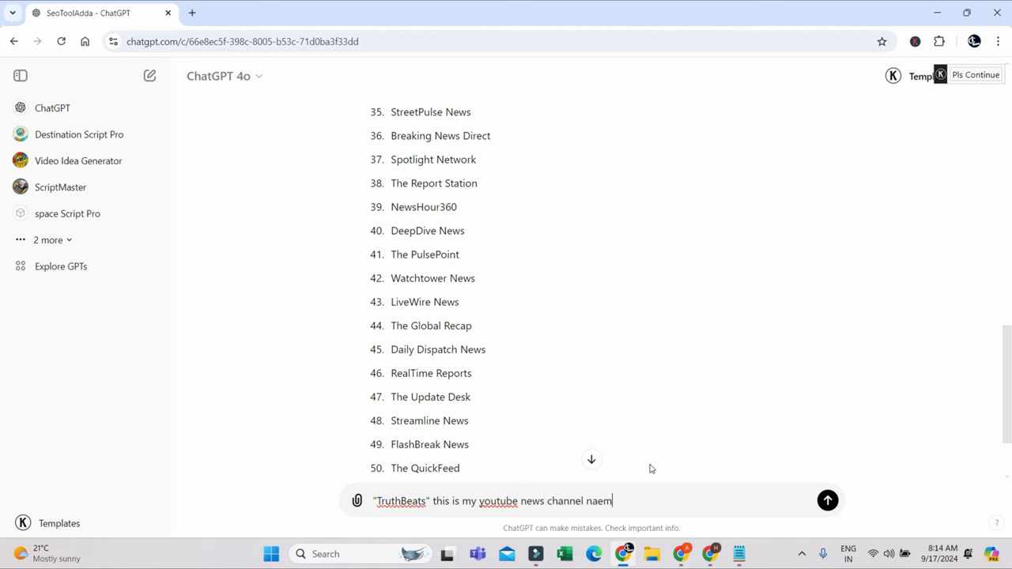
{"action": "type", "text": "me. So, write me a small "}
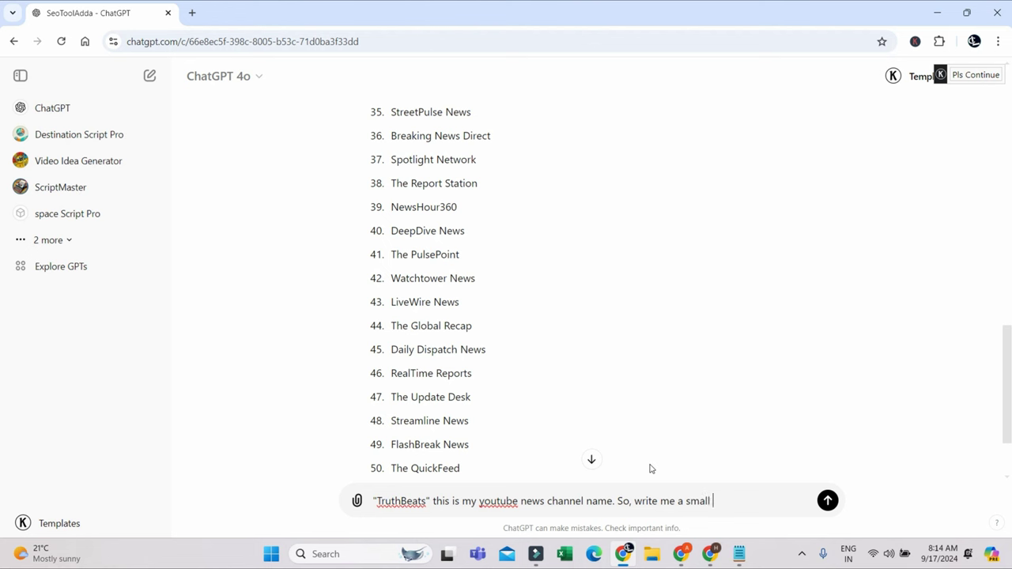
{"action": "type", "text": "youtube channel de"}
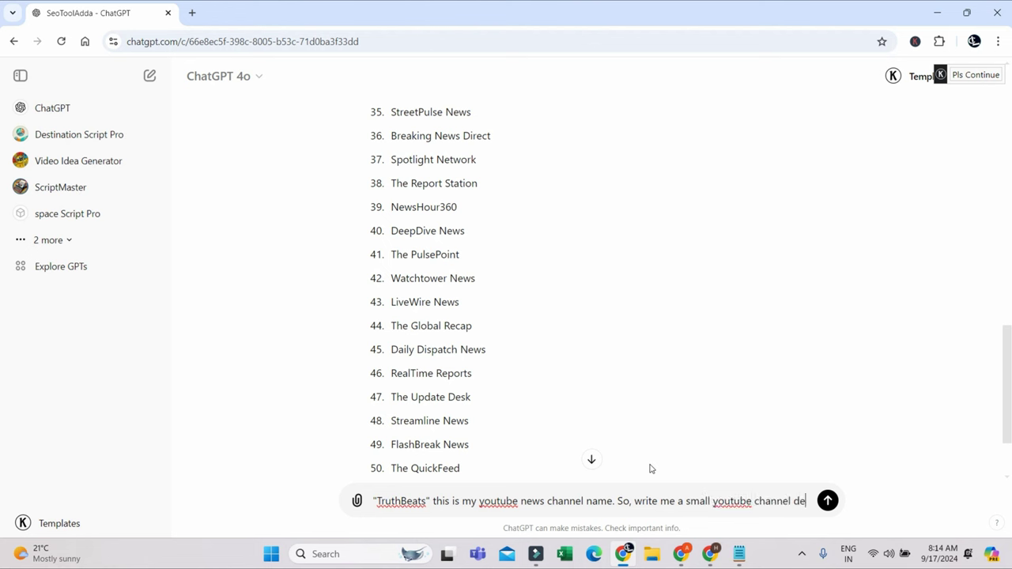
{"action": "type", "text": "scriptio"}
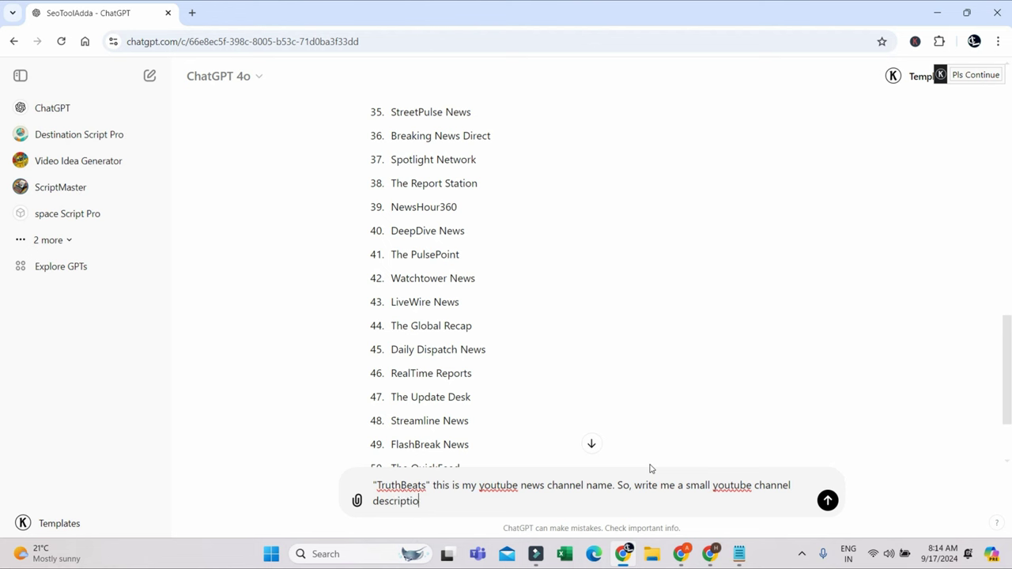
{"action": "type", "text": "n for this ne"}
{"action": "type", "text": "ws h"}
{"action": "type", "text": "channe"}
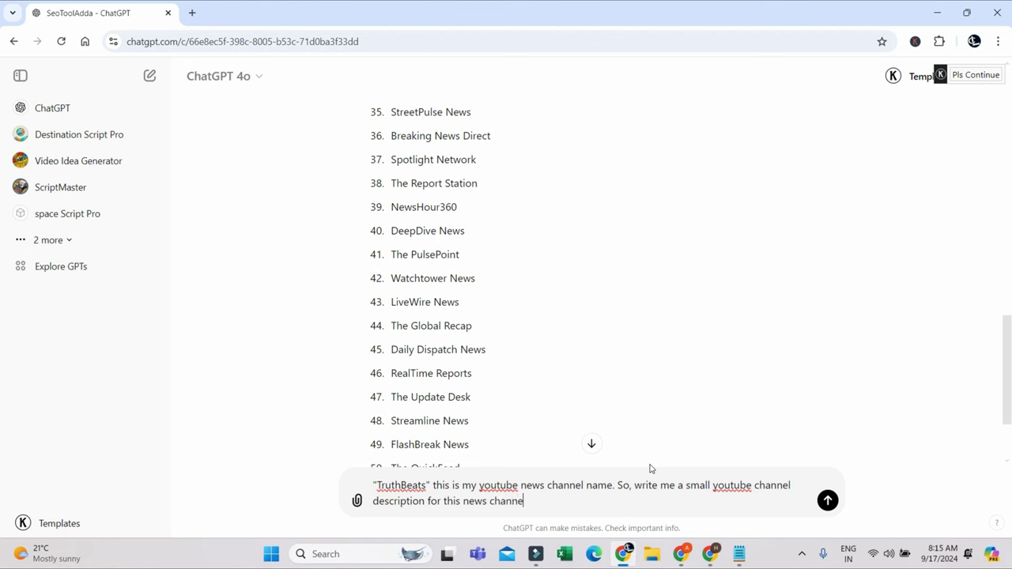
- Finish the message with "where I am going to upload videos on latest news worldwide" and send it
{"action": "type", "text": "l where I am going to upoa"}
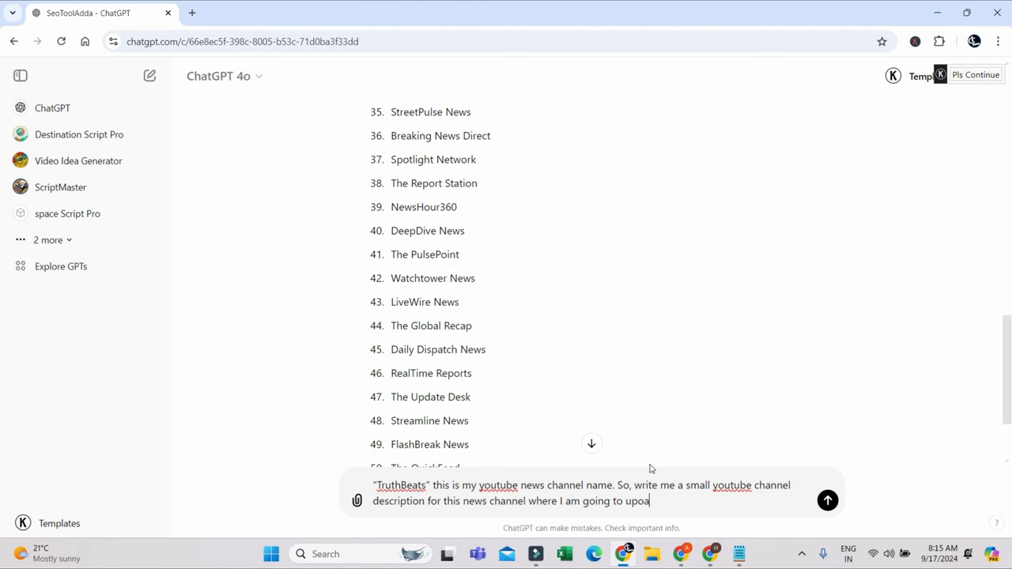
{"action": "type", "text": "d videos on latest news w"}
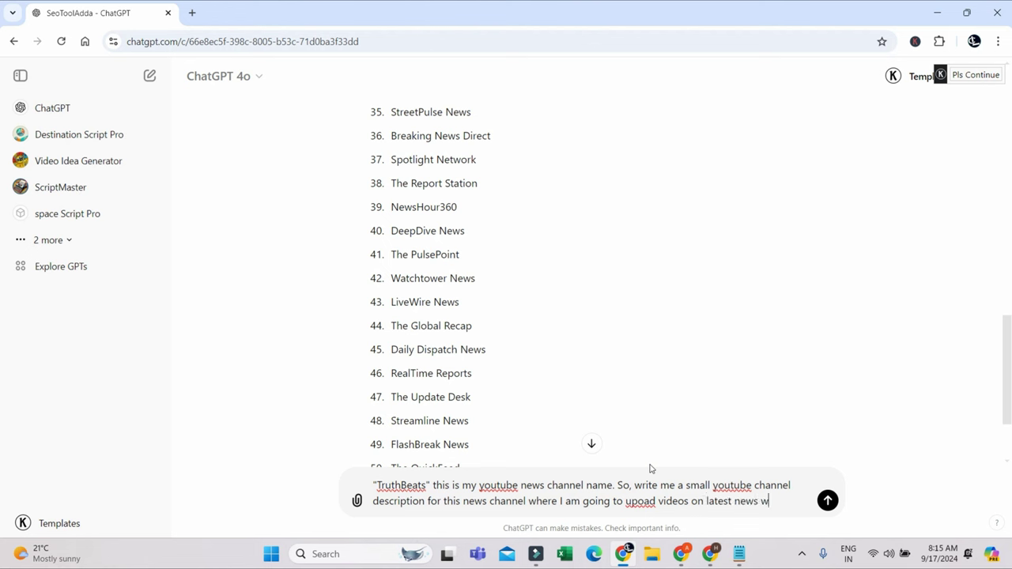
{"action": "type", "text": "orldwide"}
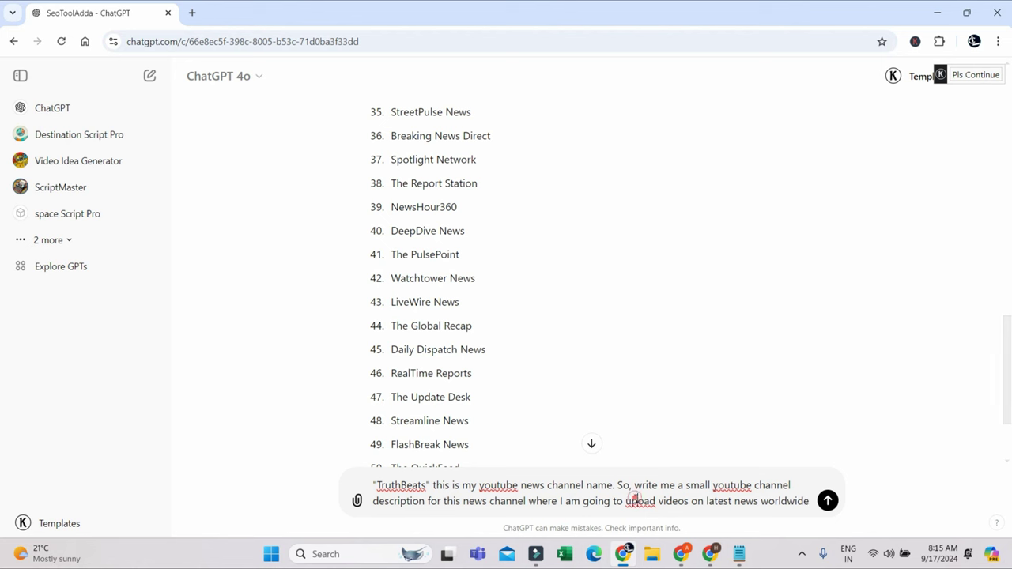
{"action": "left_click", "coordinate": [638, 501]}
{"action": "type", "text": "l"}
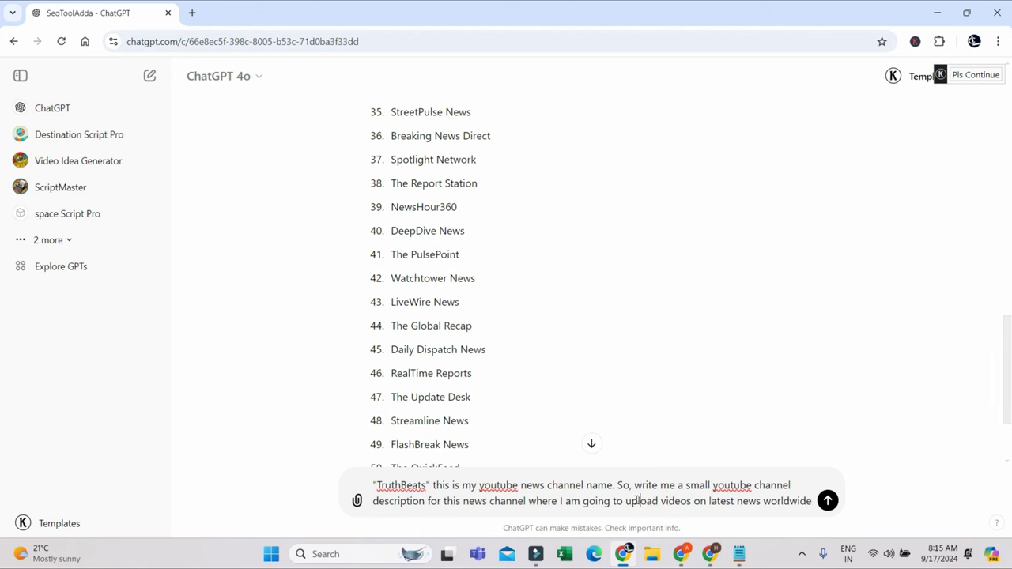
{"action": "left_click", "coordinate": [828, 501]}
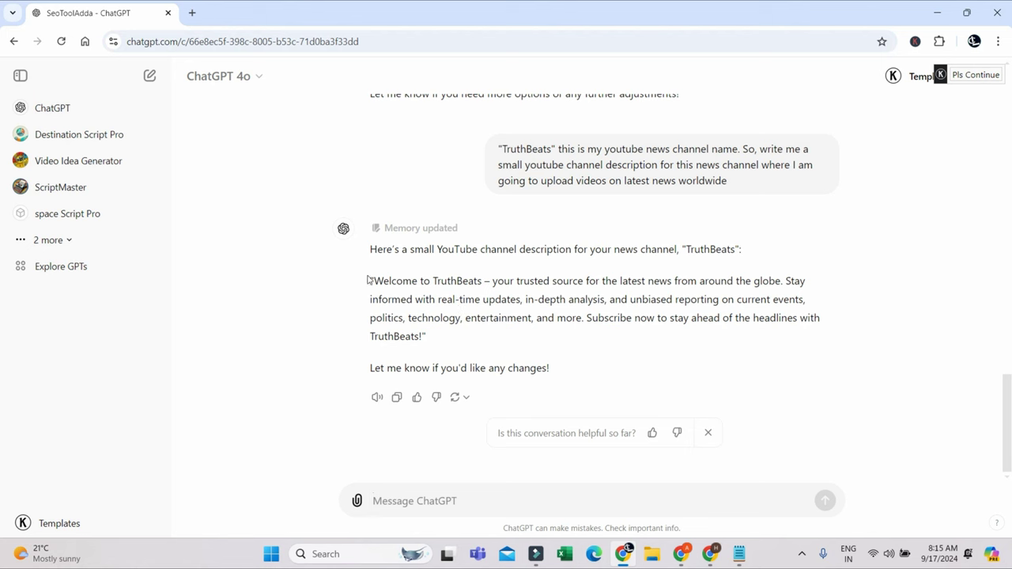
- Copy ChatGPT's reply and paste it over the selected channel description in the YouTube Studio window
{"action": "left_click", "coordinate": [398, 398]}
{"action": "left_click", "coordinate": [676, 475]}
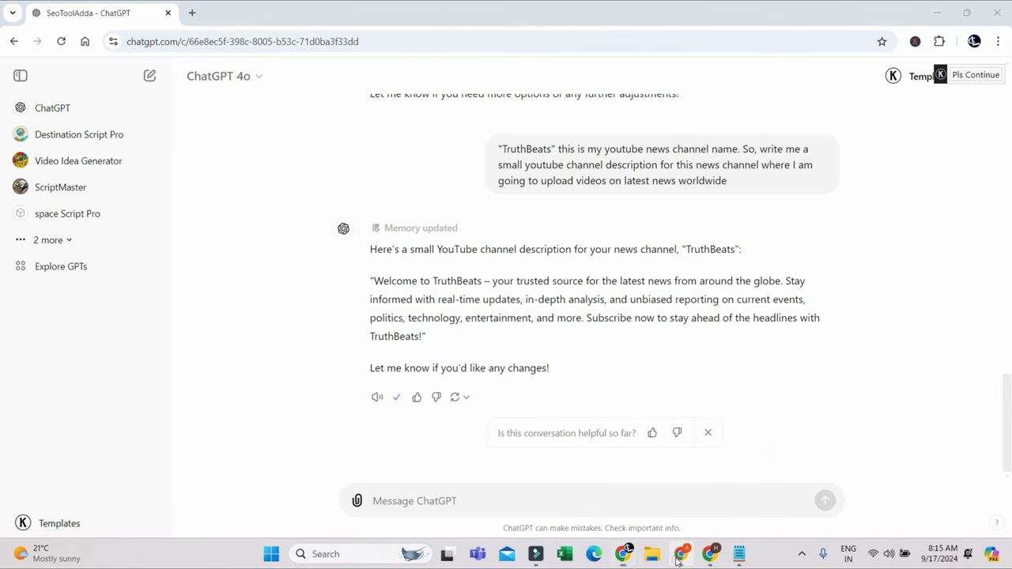
{"action": "key", "text": "ctrl+v"}
{"action": "scroll", "coordinate": [594, 479], "scroll_direction": "down", "scroll_amount": 1}
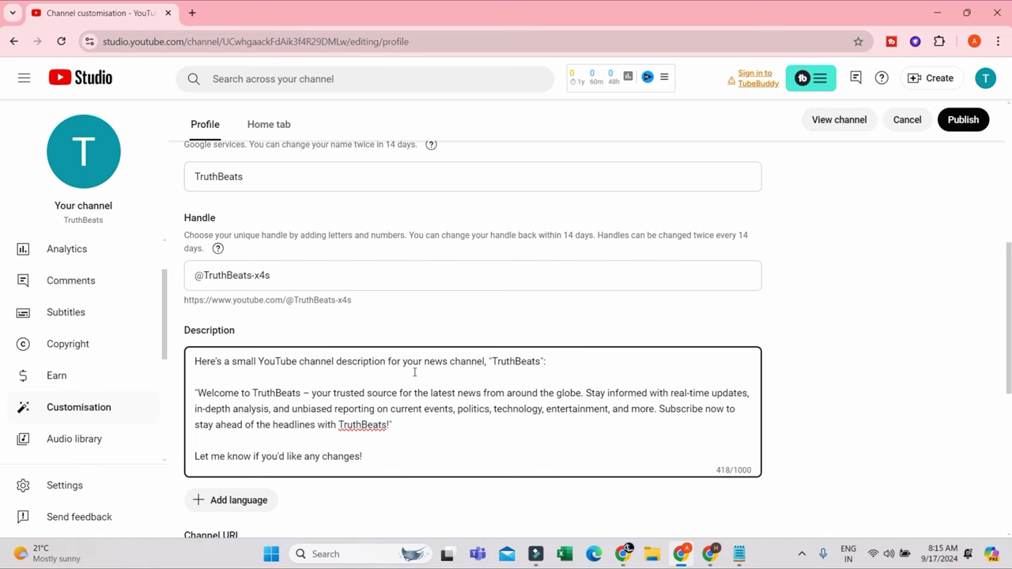
- Delete the introductory line "Here's a small YouTube channel description…" and the blank lines above the welcome paragraph
{"action": "left_click", "coordinate": [562, 365]}
{"action": "left_click_drag", "start_coordinate": [530, 361], "coordinate": [84, 350]}
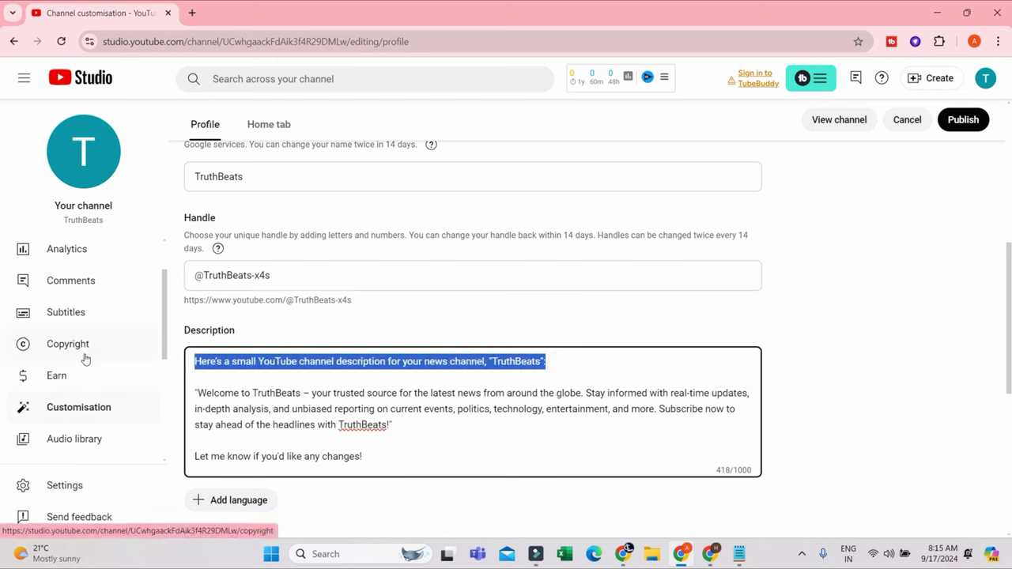
{"action": "key", "text": "BackSpace"}
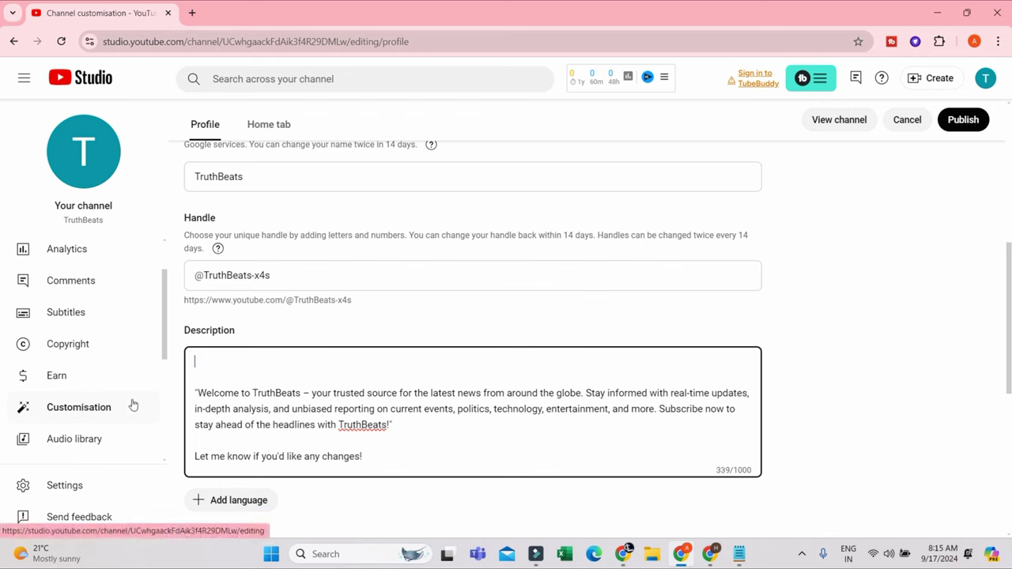
{"action": "left_click", "coordinate": [195, 393]}
{"action": "key", "text": "BackSpace"}
{"action": "key", "text": "BackSpace"}
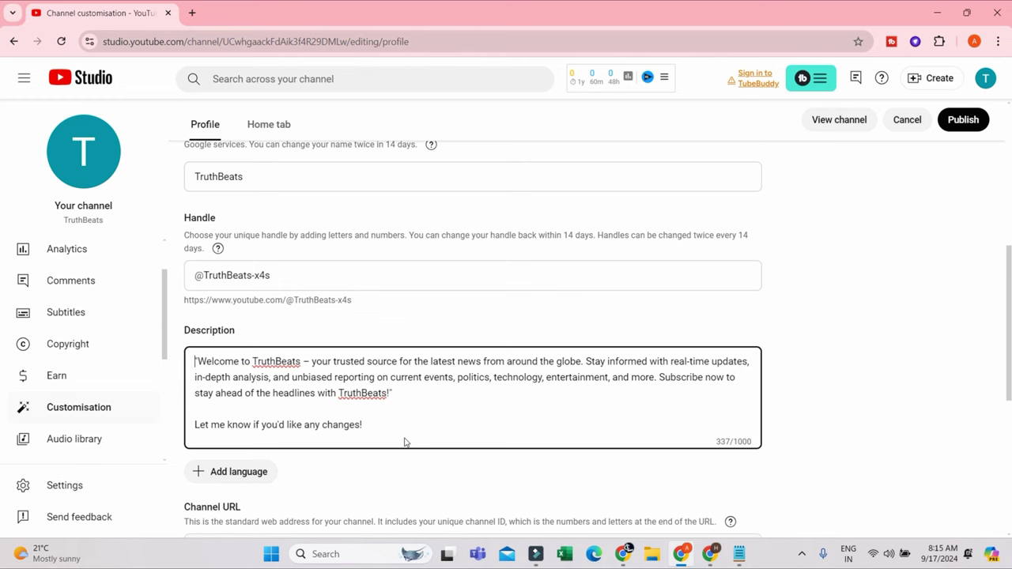
- Switch to ChatGPT and begin a message with "so now I want to create a logo for my news channel for provide me 5 logo"
{"action": "scroll", "coordinate": [405, 442], "scroll_direction": "up", "scroll_amount": 5}
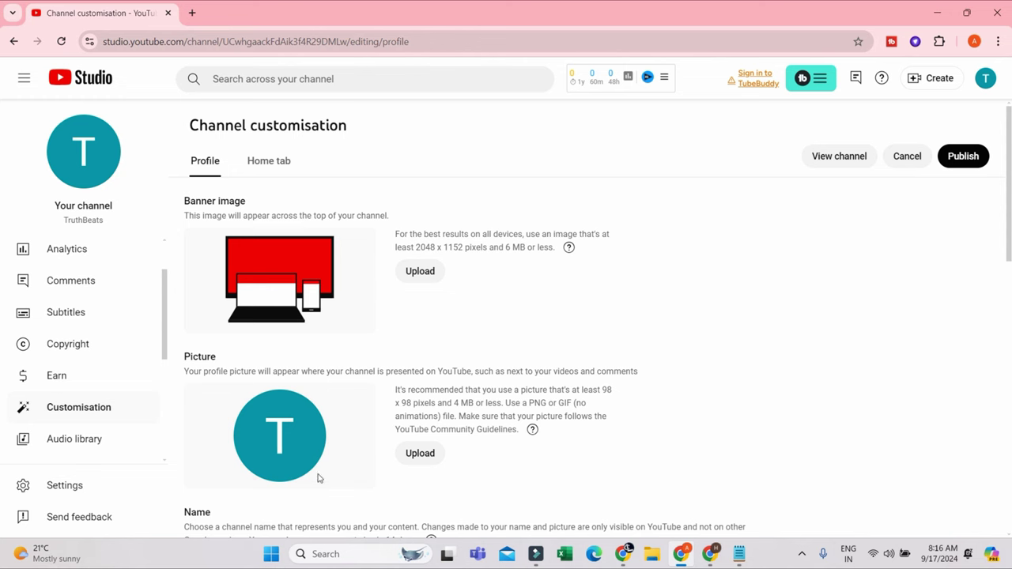
{"action": "scroll", "coordinate": [280, 421], "scroll_direction": "down", "scroll_amount": 1}
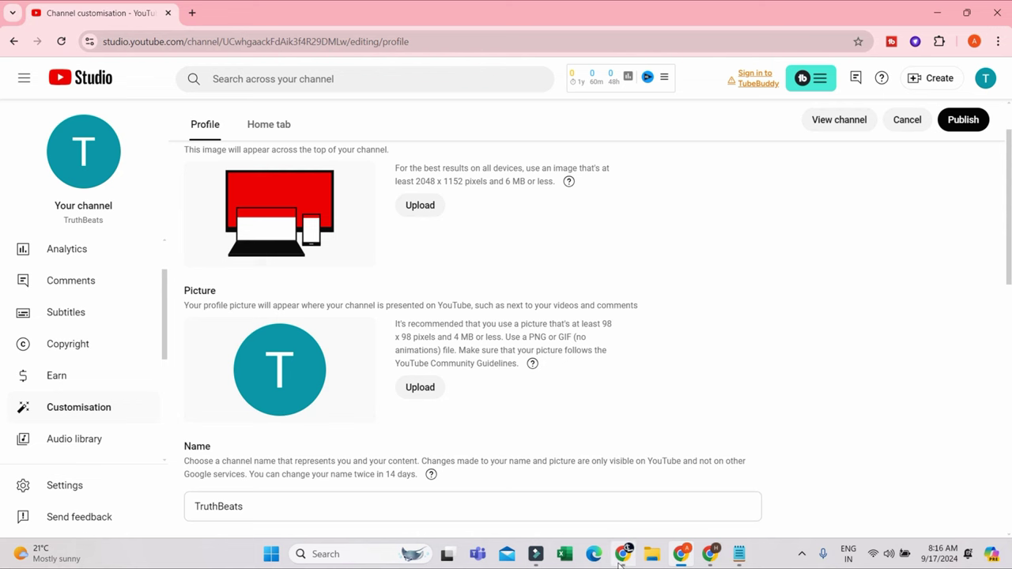
{"action": "mouse_move", "coordinate": [621, 563]}
{"action": "left_click", "coordinate": [630, 518]}
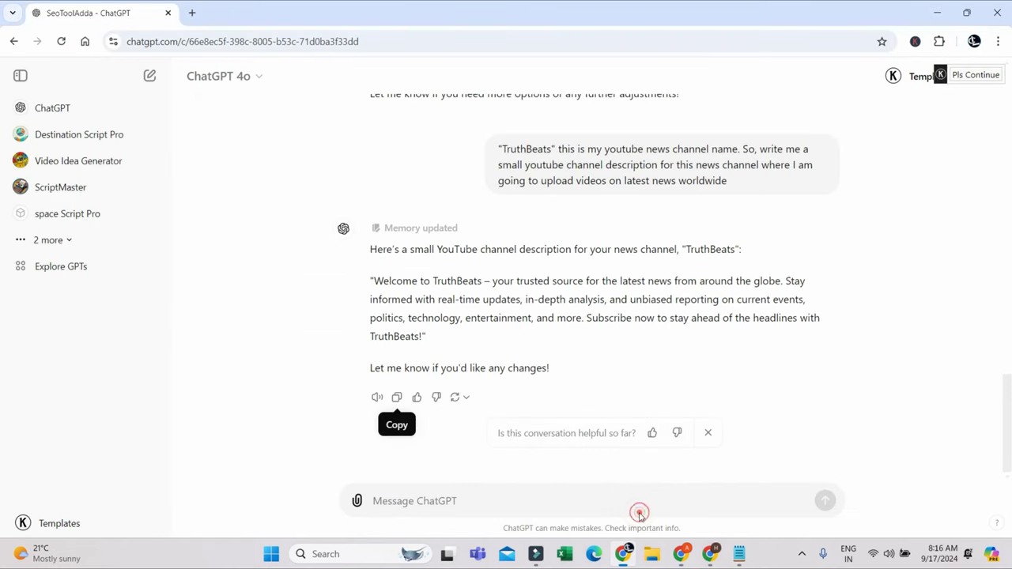
{"action": "left_click", "coordinate": [407, 496]}
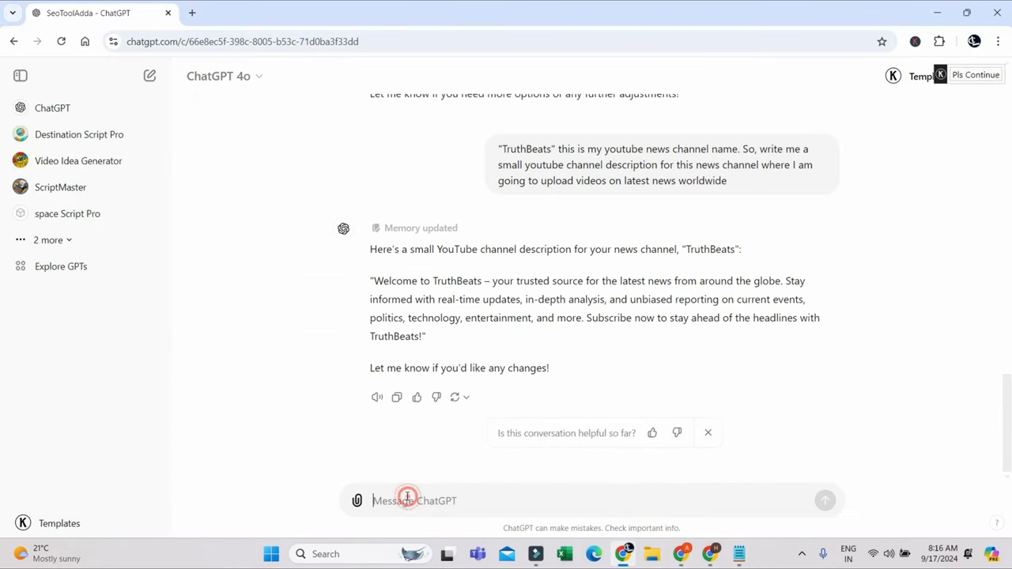
{"action": "type", "text": "so now"}
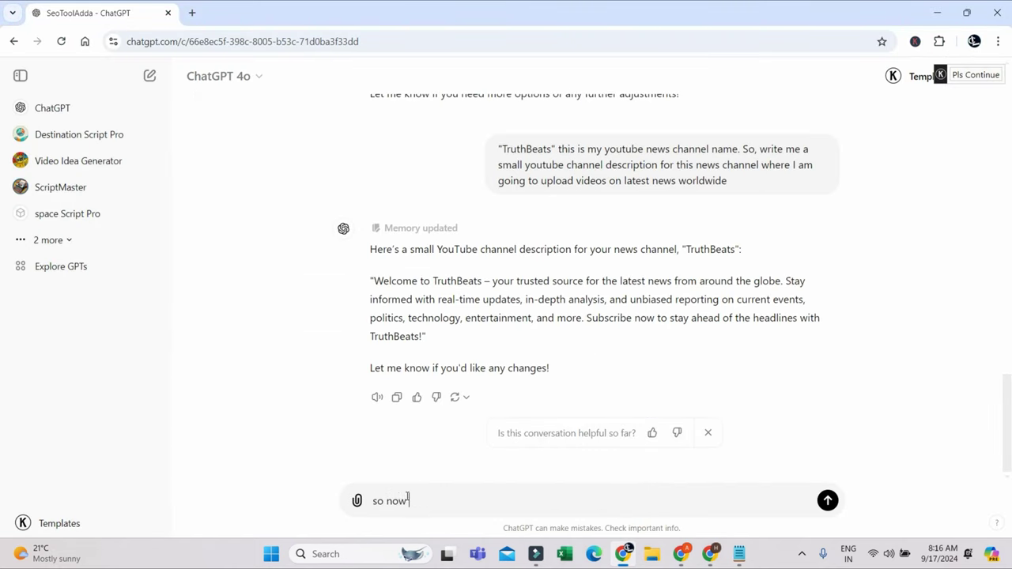
{"action": "type", "text": " I want to create a logo for m"}
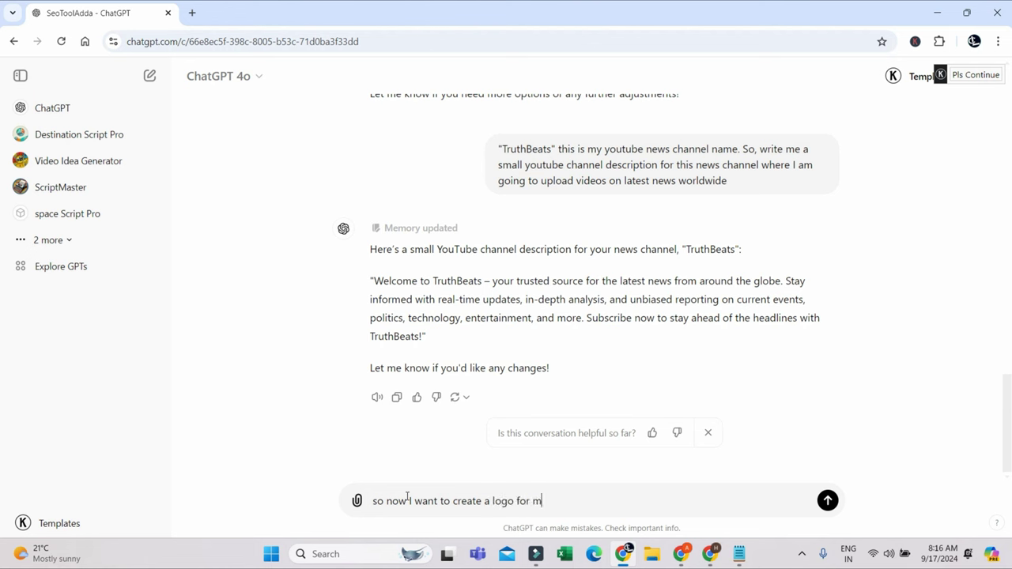
{"action": "type", "text": "y channel"}
{"action": "key", "text": "BackSpace"}
{"action": "key", "text": "BackSpace"}
{"action": "key", "text": "BackSpace"}
{"action": "key", "text": "BackSpace"}
{"action": "key", "text": "BackSpace"}
{"action": "type", "text": "news channel for provide me 5 logo"}
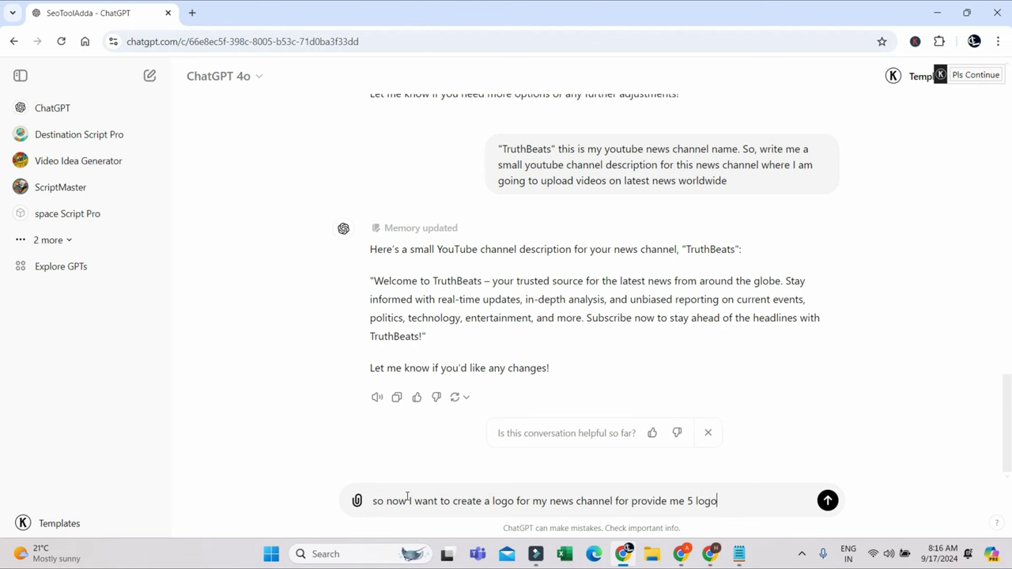
- Finish the message with "image prompt for creating a logo for news channel" and send it
{"action": "type", "text": "mage description"}
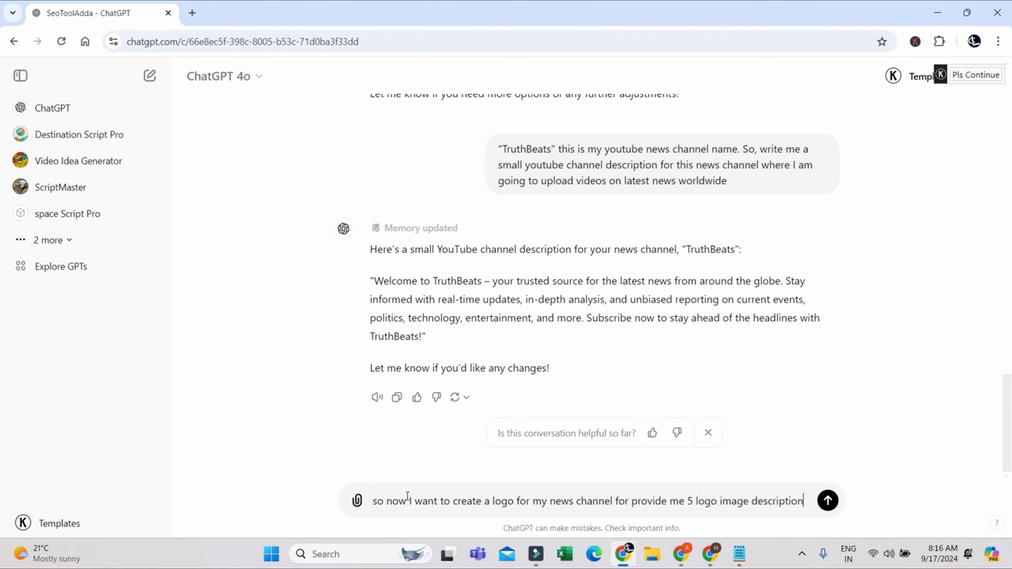
{"action": "type", "text": " for"}
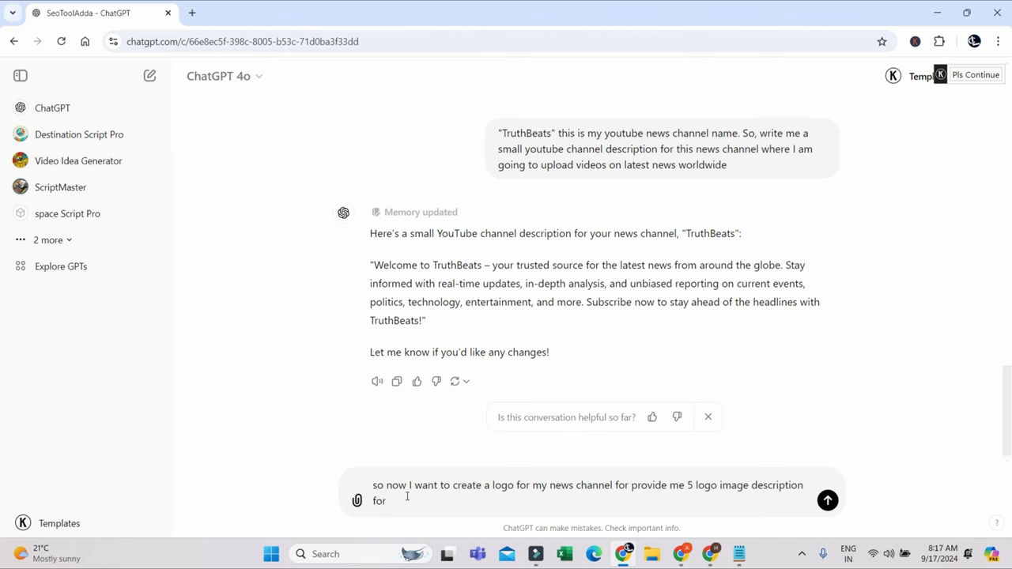
{"action": "key", "text": "BackSpace"}
{"action": "key", "text": "BackSpace"}
{"action": "key", "text": "BackSpace"}
{"action": "key", "text": "BackSpace"}
{"action": "key", "text": "BackSpace"}
{"action": "key", "text": "BackSpace"}
{"action": "key", "text": "BackSpace"}
{"action": "key", "text": "BackSpace"}
{"action": "key", "text": "BackSpace"}
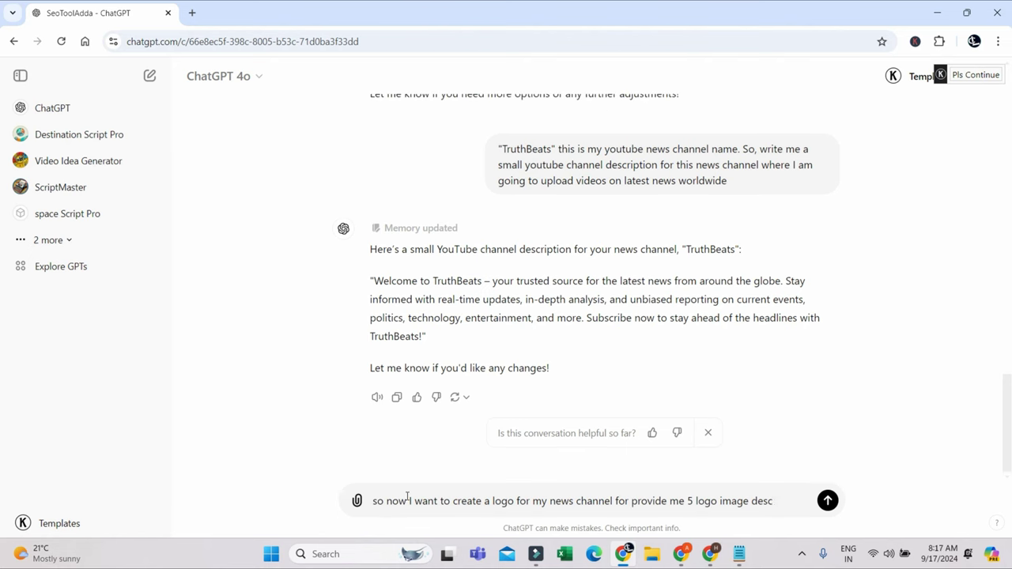
{"action": "type", "text": "rompt for creating a logo f"}
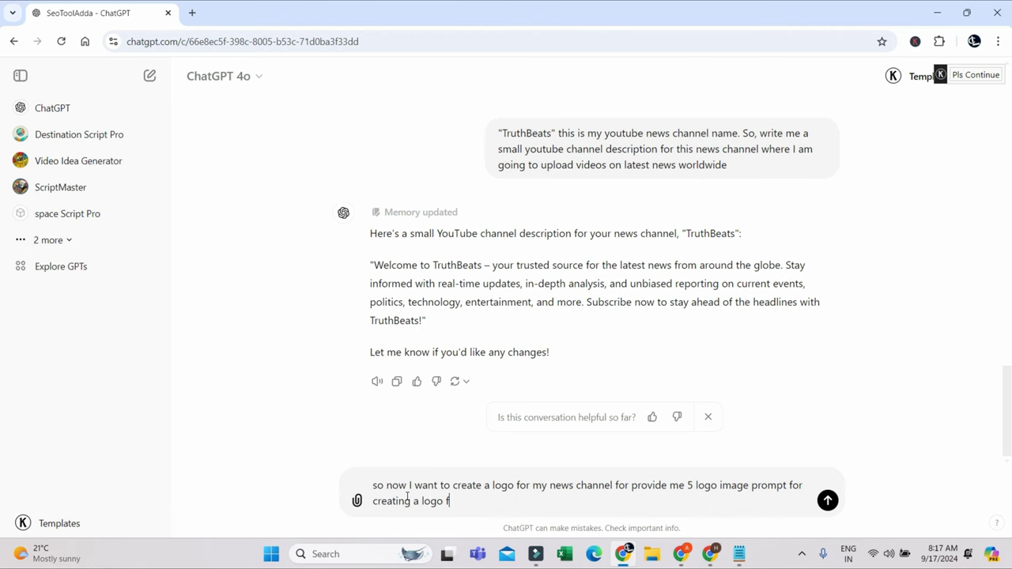
{"action": "type", "text": "or news channel"}
{"action": "left_click", "coordinate": [827, 501]}
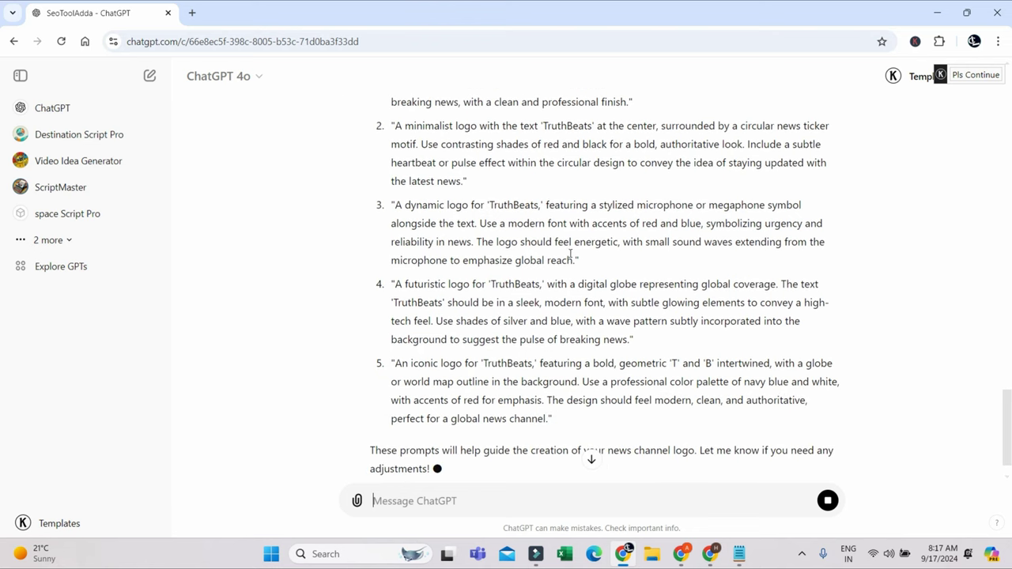
- Copy the fifth suggested logo prompt, the one with intertwined 'T' and 'B', and send it to ChatGPT as a new message
{"action": "scroll", "coordinate": [522, 289], "scroll_direction": "up", "scroll_amount": 5}
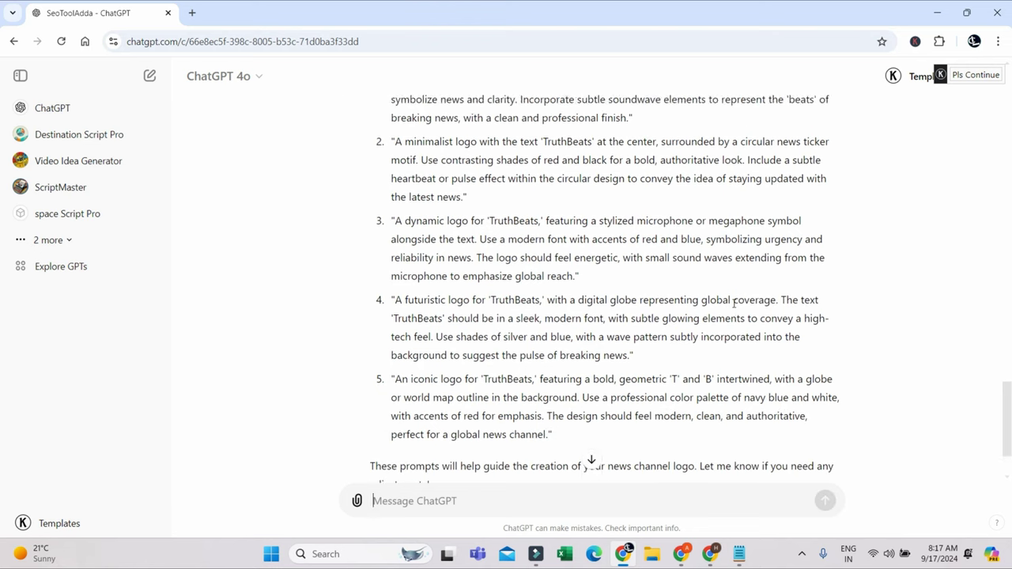
{"action": "scroll", "coordinate": [601, 237], "scroll_direction": "down", "scroll_amount": 4}
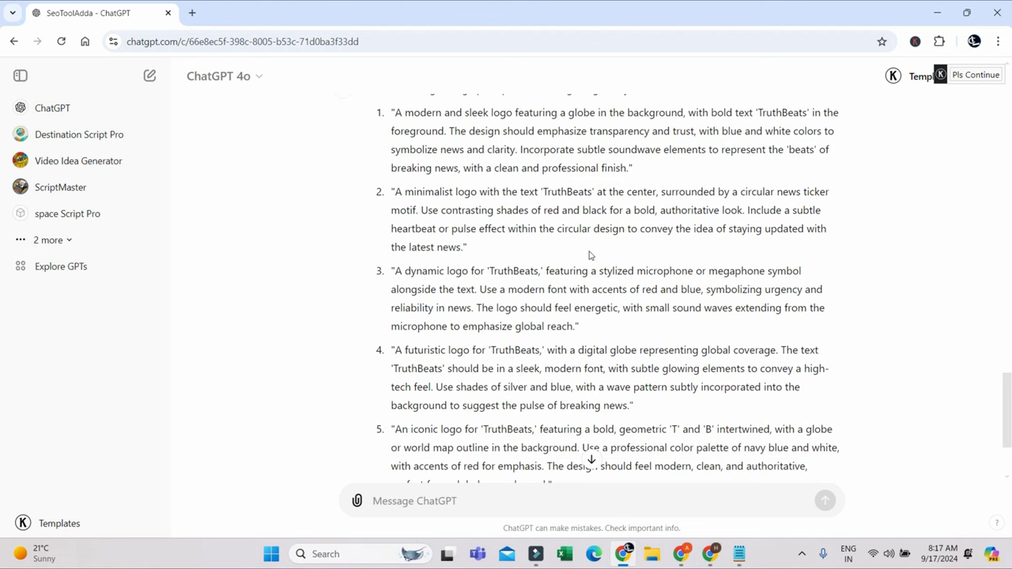
{"action": "scroll", "coordinate": [597, 250], "scroll_direction": "down", "scroll_amount": 2}
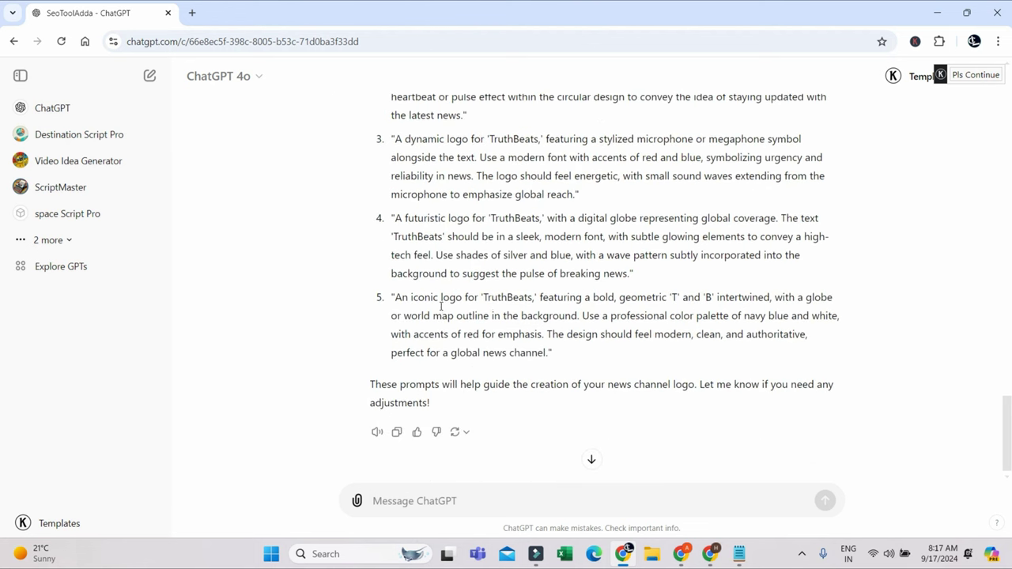
{"action": "left_click_drag", "start_coordinate": [394, 297], "coordinate": [554, 349]}
{"action": "key", "text": "ctrl+c"}
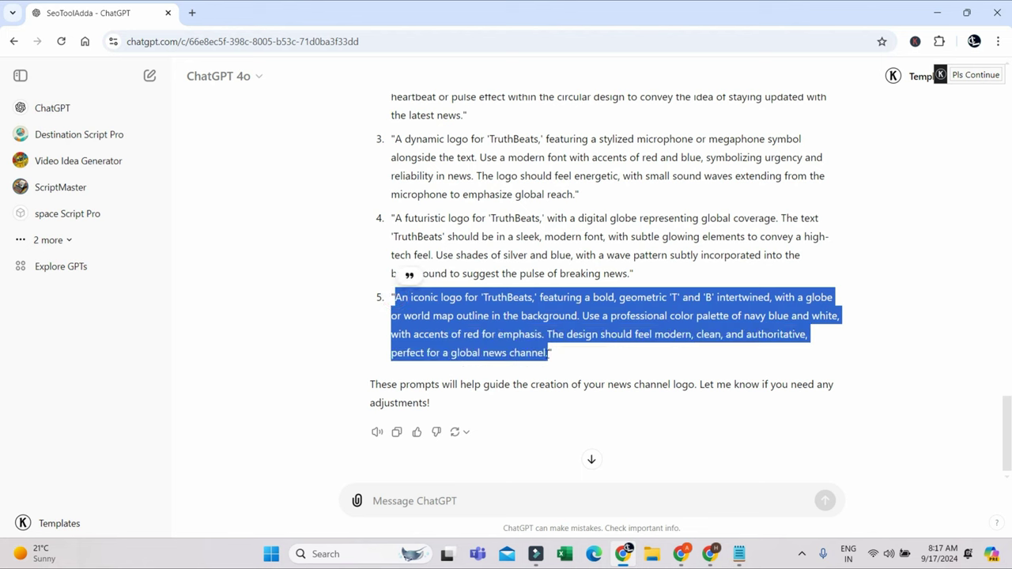
{"action": "left_click", "coordinate": [447, 500]}
{"action": "key", "text": "ctrl+v"}
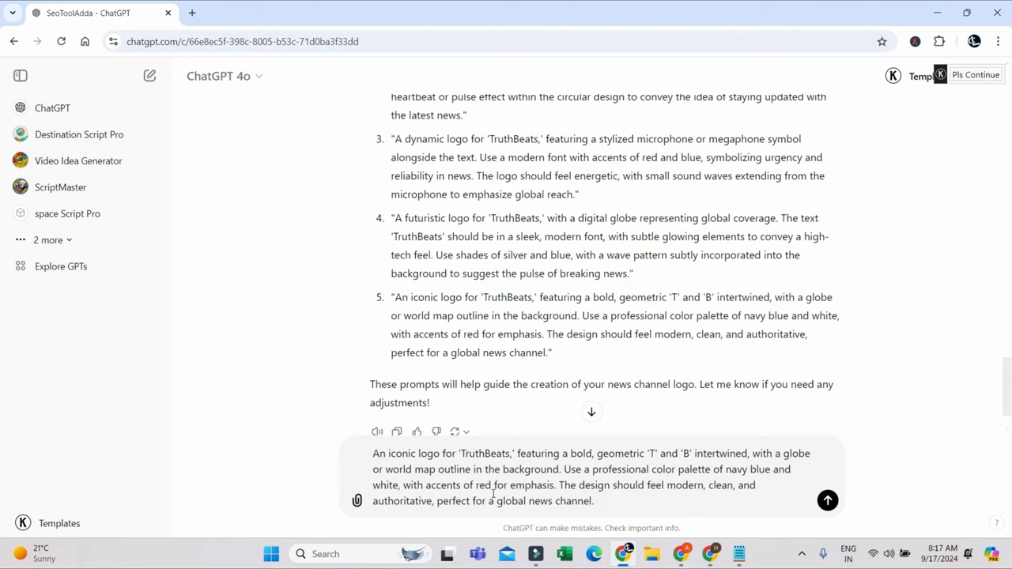
{"action": "left_click", "coordinate": [827, 501]}
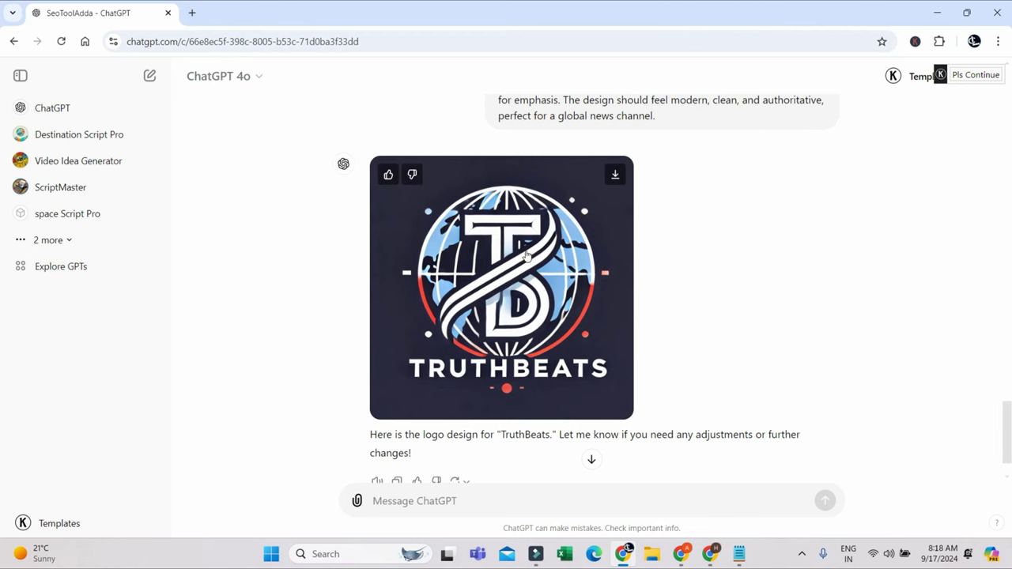
- Search the web for "microsoft copilot" in a new browser tab and open the Copilot website
{"action": "left_click", "coordinate": [193, 12]}
{"action": "type", "text": "micro"}
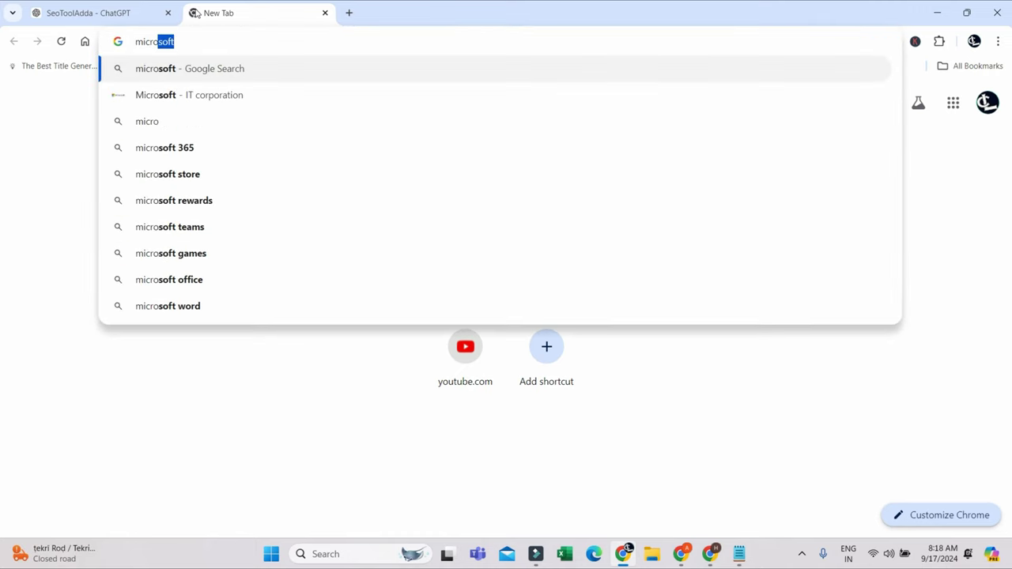
{"action": "type", "text": "soft cop"}
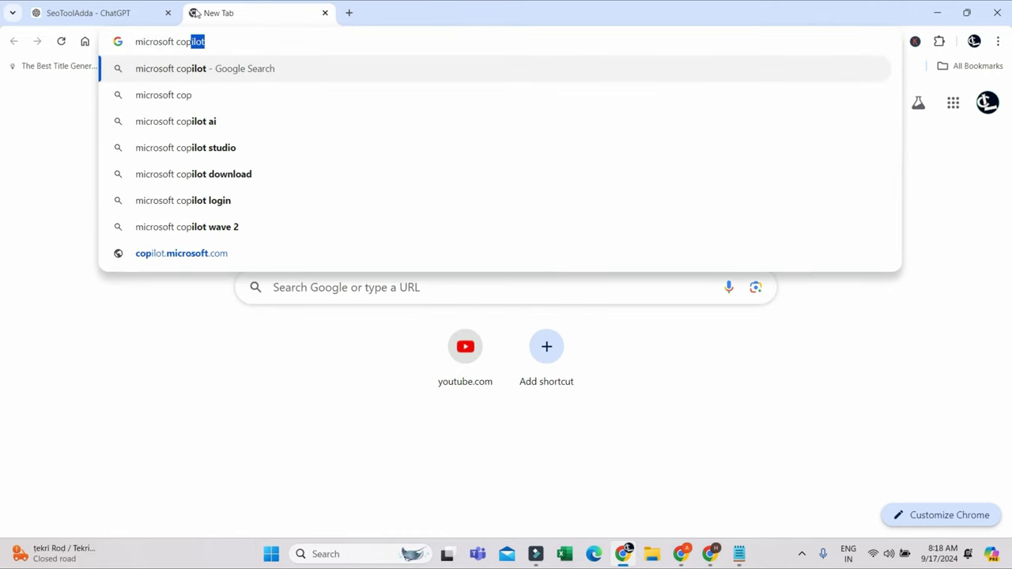
{"action": "key", "text": "Return"}
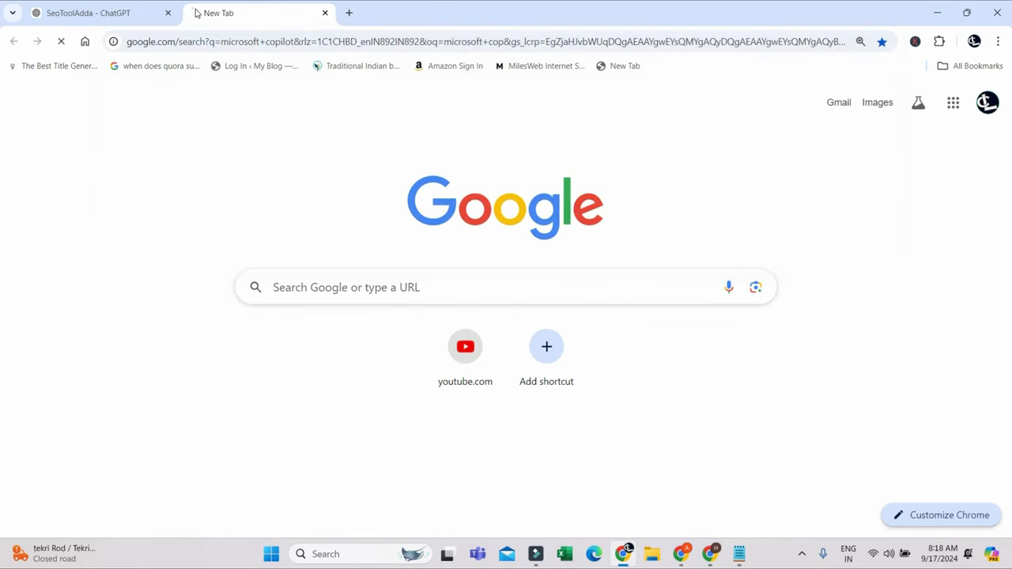
{"action": "scroll", "coordinate": [307, 323], "scroll_direction": "down", "scroll_amount": 3}
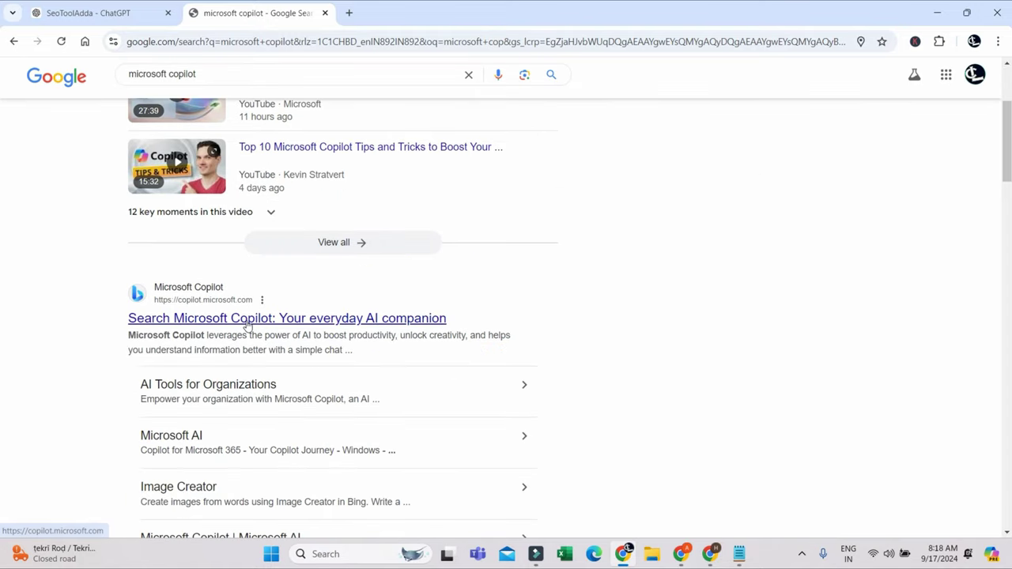
{"action": "scroll", "coordinate": [332, 324], "scroll_direction": "down", "scroll_amount": 3}
{"action": "scroll", "coordinate": [345, 288], "scroll_direction": "down", "scroll_amount": 1}
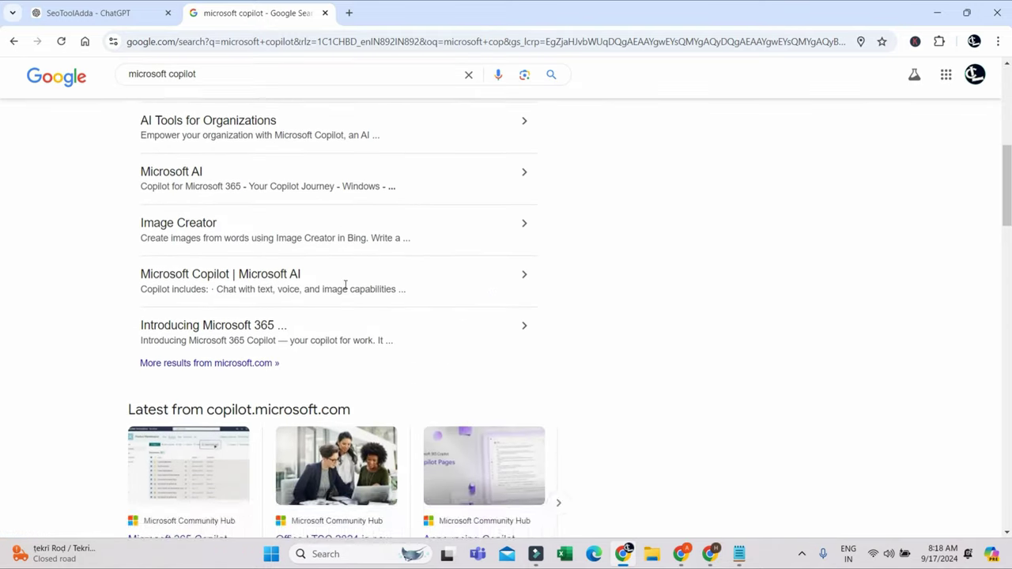
{"action": "scroll", "coordinate": [357, 287], "scroll_direction": "up", "scroll_amount": 4}
{"action": "left_click", "coordinate": [360, 386]}
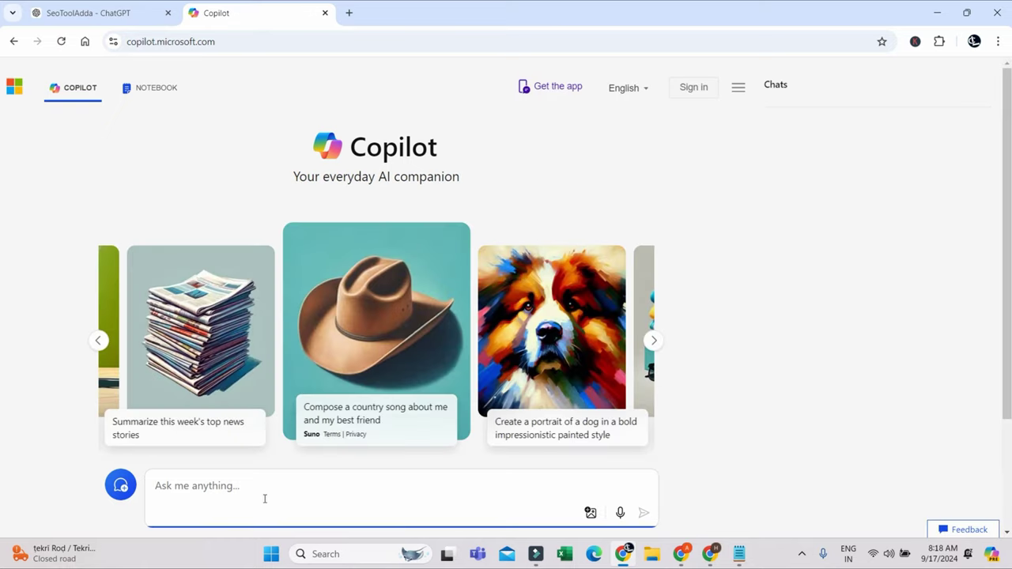
- Copy the sent TruthBeats logo prompt from the ChatGPT conversation and submit it in Microsoft Copilot
{"action": "left_click", "coordinate": [162, 14]}
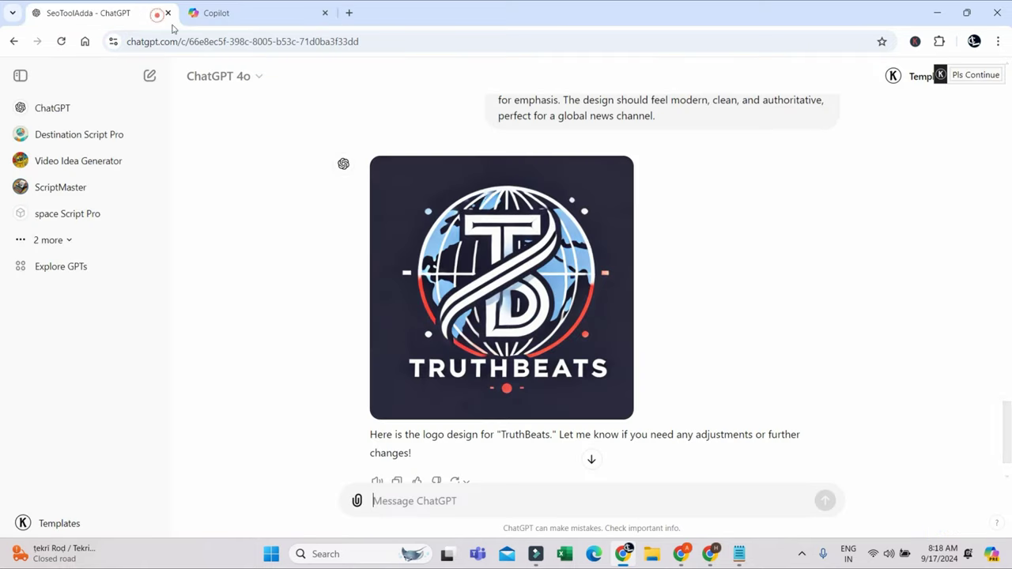
{"action": "scroll", "coordinate": [704, 271], "scroll_direction": "up", "scroll_amount": 3}
{"action": "left_click_drag", "start_coordinate": [498, 251], "coordinate": [687, 322]}
{"action": "key", "text": "ctrl+c"}
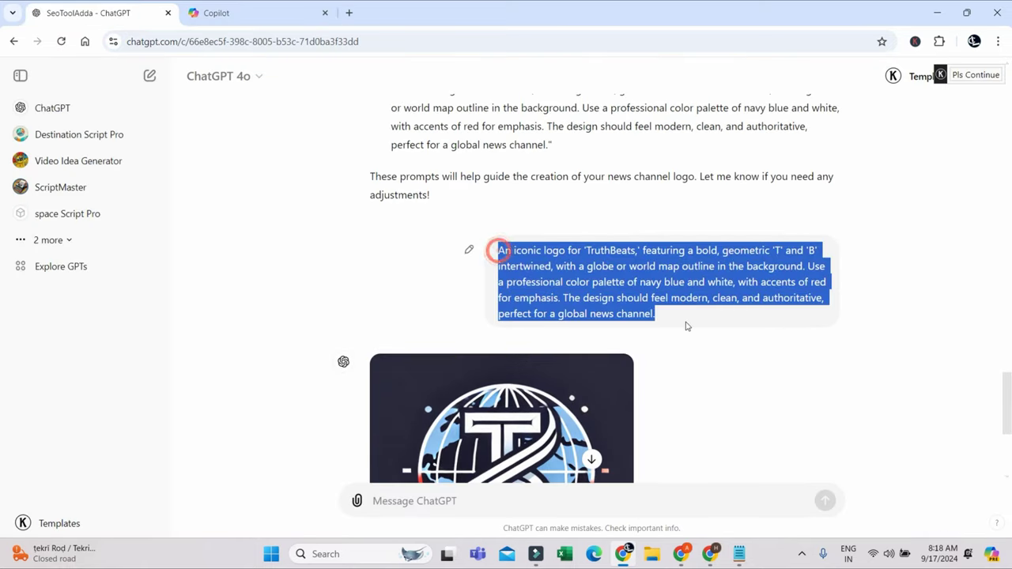
{"action": "left_click", "coordinate": [296, 11]}
{"action": "scroll", "coordinate": [449, 334], "scroll_direction": "down", "scroll_amount": 2}
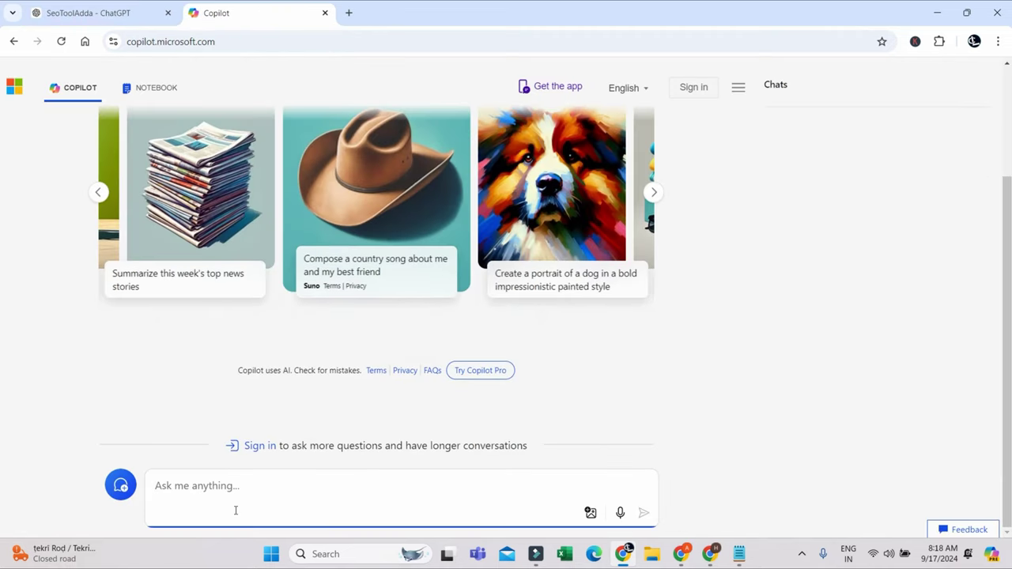
{"action": "type", "text": "An iconic logo for 'TruthBeats,' featuring a bold geometric 'T' and 'B' intertwined, with a globe or world map outline in the background. Use a professional color palette of navy blue and white, with accents of red for emphasis. The design should feel modern, clean, and authoritative, perfect for a global news channel."}
{"action": "left_click", "coordinate": [641, 516]}
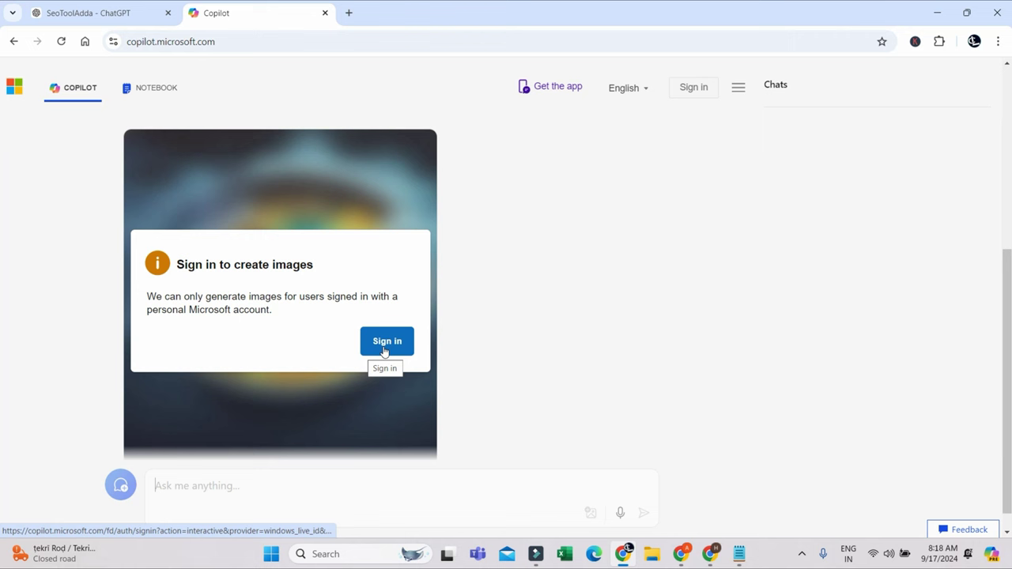
- Sign in to Copilot with a Microsoft account and submit the copied TruthBeats logo prompt again
{"action": "left_click", "coordinate": [385, 348]}
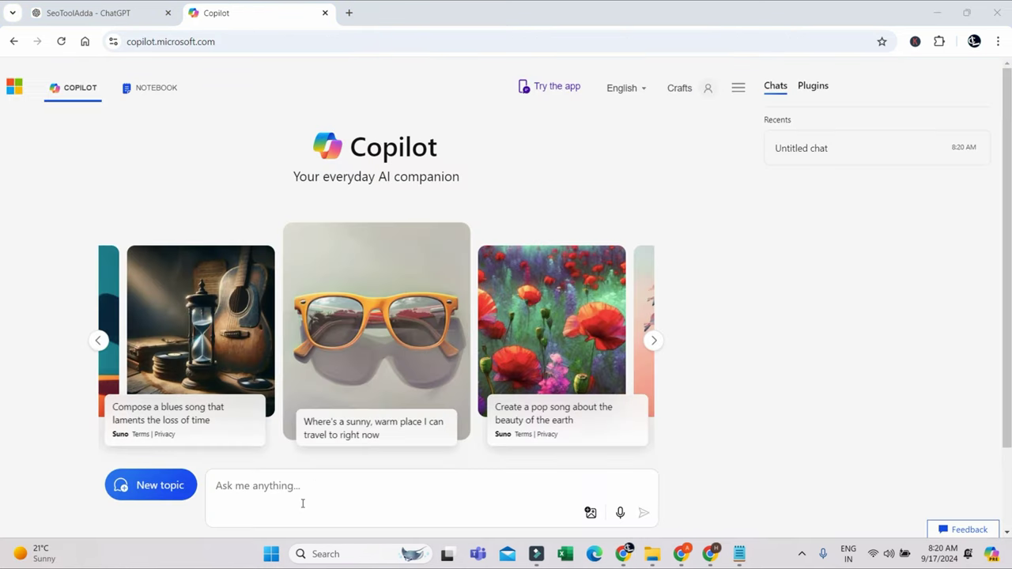
{"action": "left_click", "coordinate": [302, 501]}
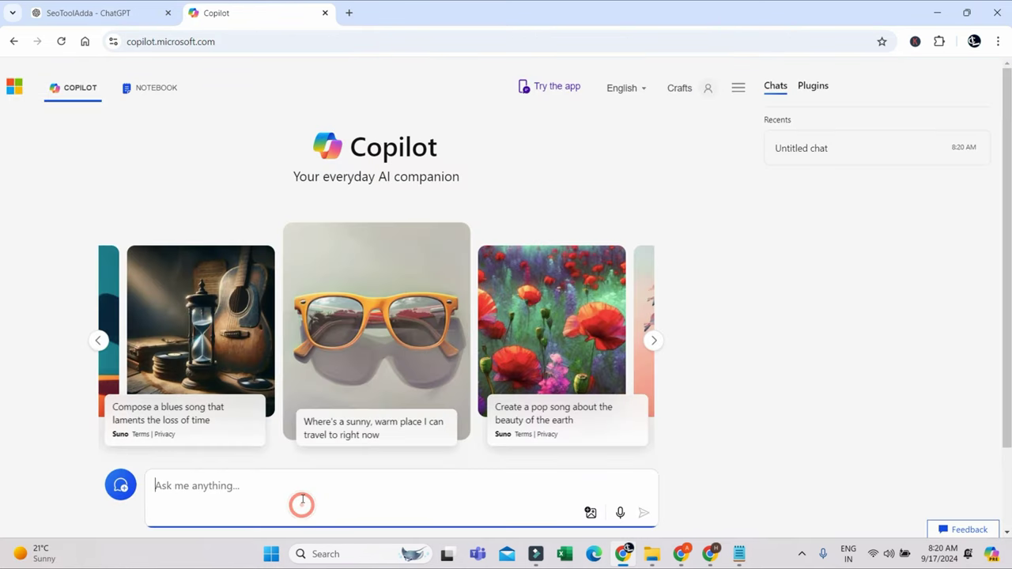
{"action": "left_click", "coordinate": [117, 14]}
{"action": "left_click", "coordinate": [263, 6]}
{"action": "left_click", "coordinate": [243, 504]}
{"action": "key", "text": "ctrl+v"}
{"action": "key", "text": "Return"}
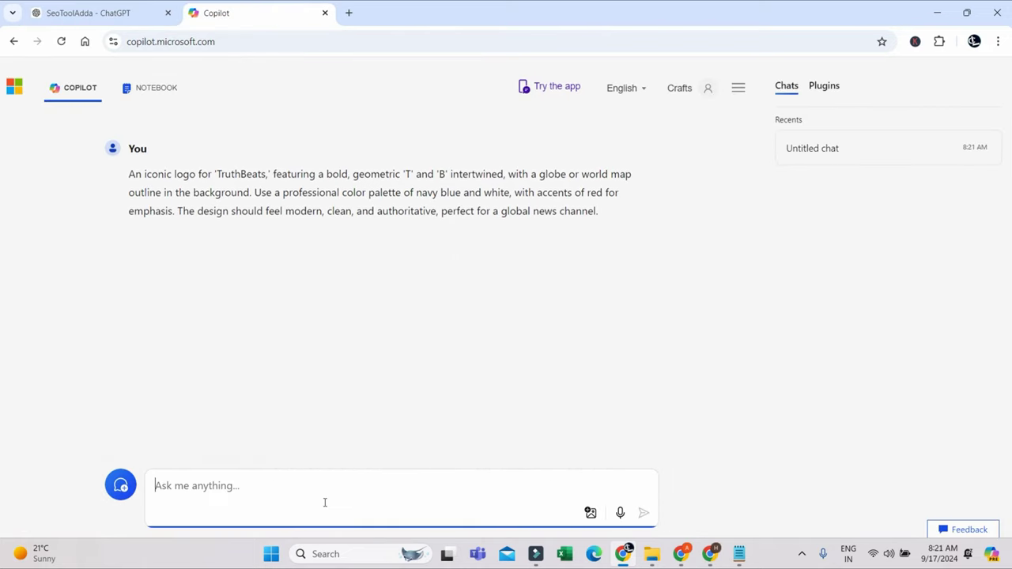
- Return to the ChatGPT conversation with the generated logo and send the message "convert to jpg"
{"action": "left_click", "coordinate": [100, 17]}
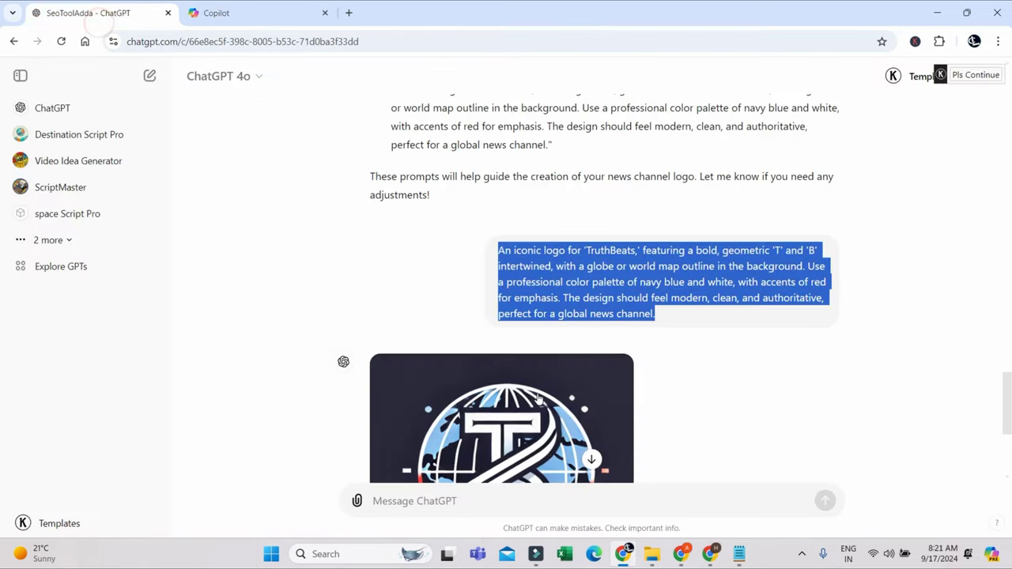
{"action": "scroll", "coordinate": [707, 330], "scroll_direction": "down", "scroll_amount": 3}
{"action": "scroll", "coordinate": [641, 290], "scroll_direction": "down", "scroll_amount": 1}
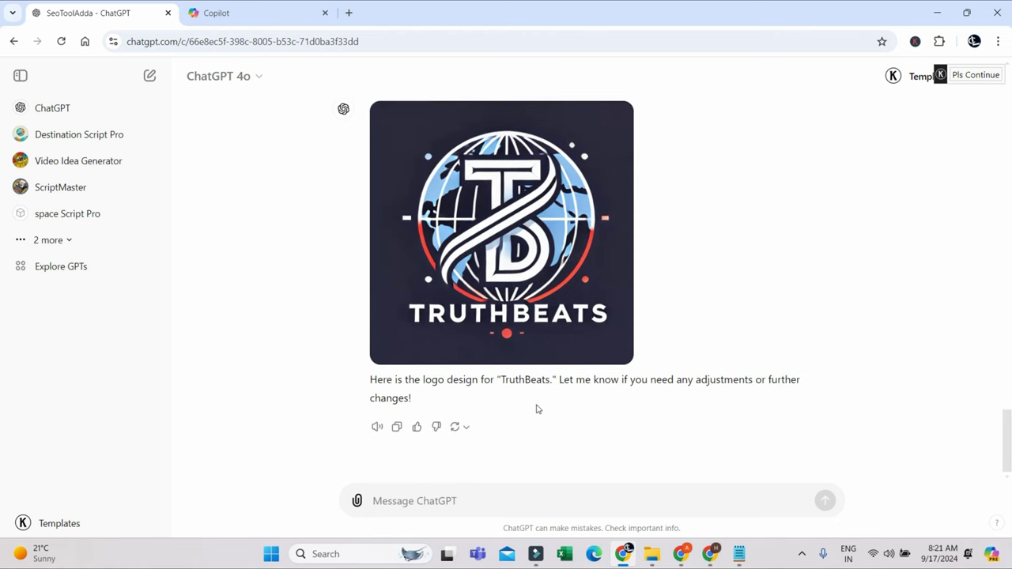
{"action": "left_click", "coordinate": [429, 501]}
{"action": "type", "text": "convert to jpg"}
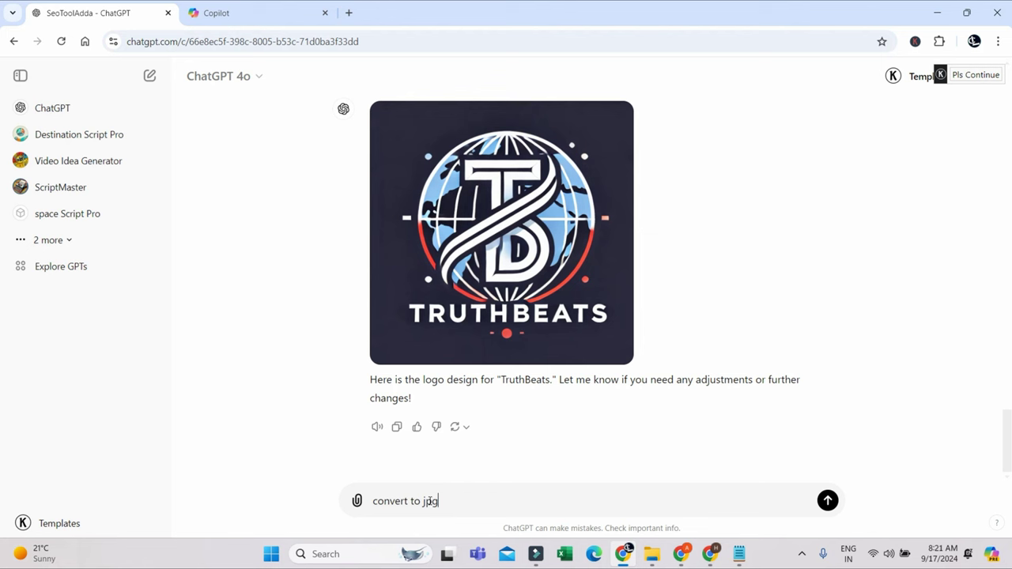
{"action": "key", "text": "Return"}
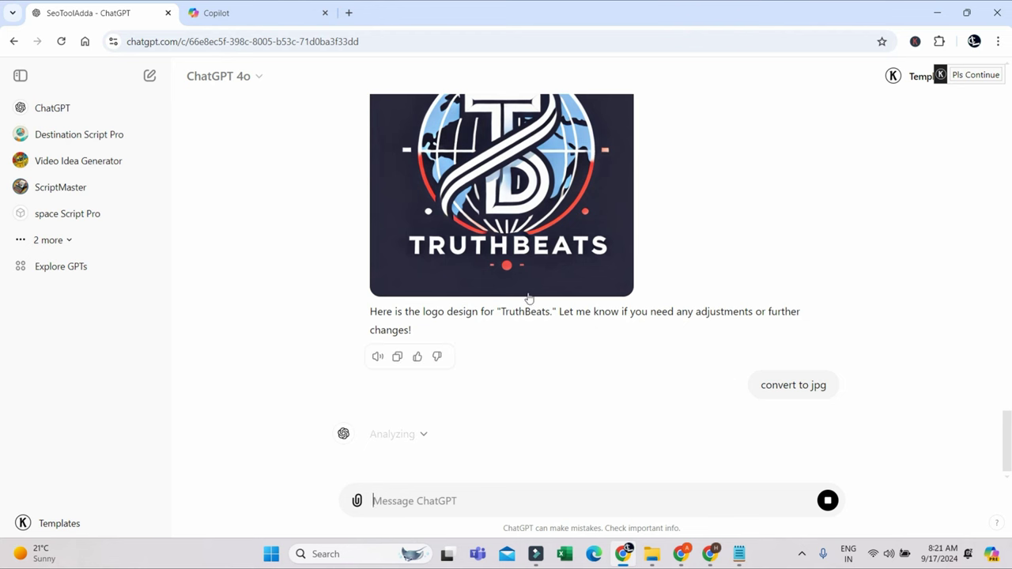
- Check the logo generation in Copilot, then download the converted TruthBeats logo JPG from the ChatGPT conversation
{"action": "left_click", "coordinate": [235, 14]}
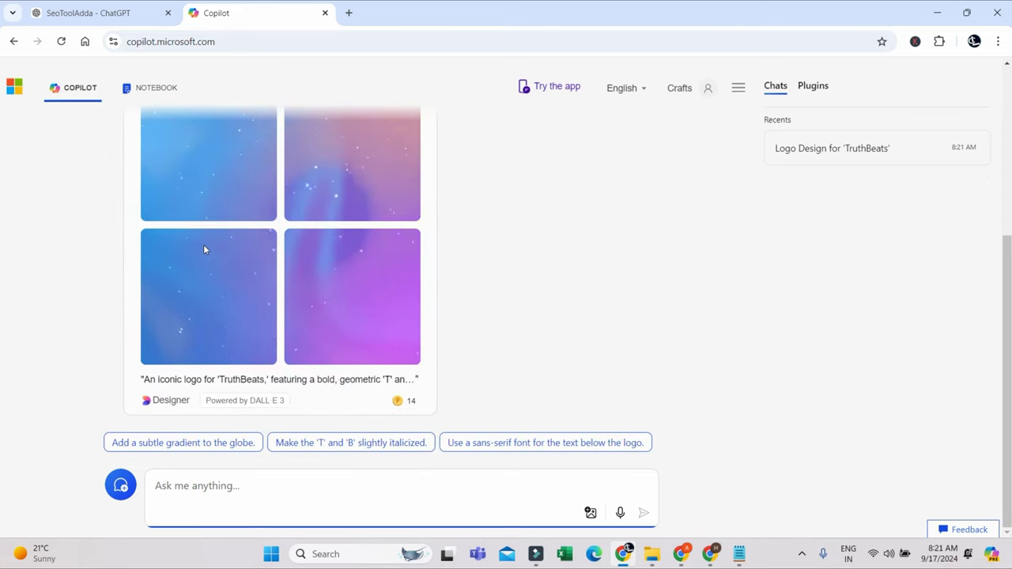
{"action": "scroll", "coordinate": [440, 305], "scroll_direction": "up", "scroll_amount": 1}
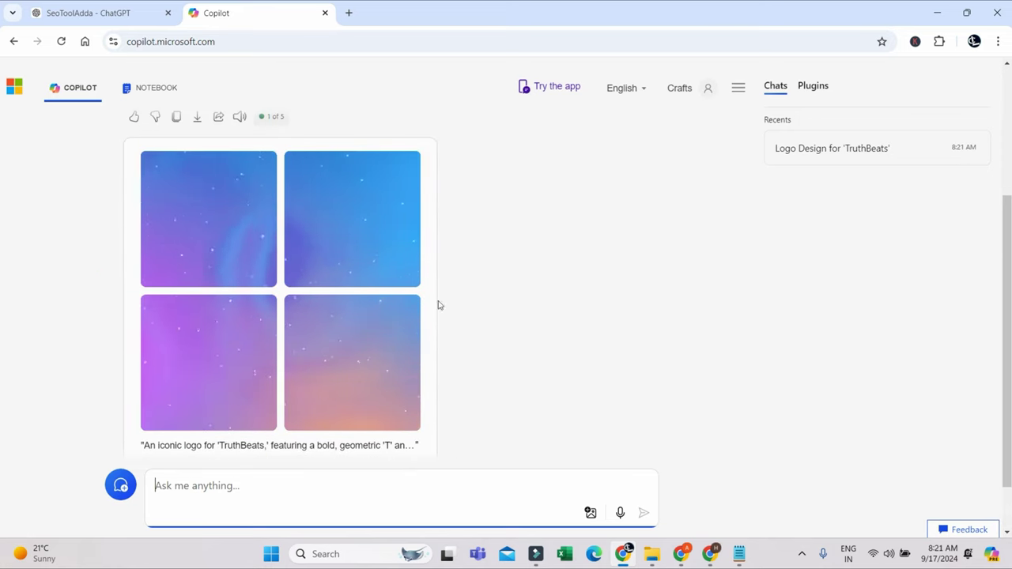
{"action": "left_click", "coordinate": [108, 14]}
{"action": "left_click", "coordinate": [496, 401]}
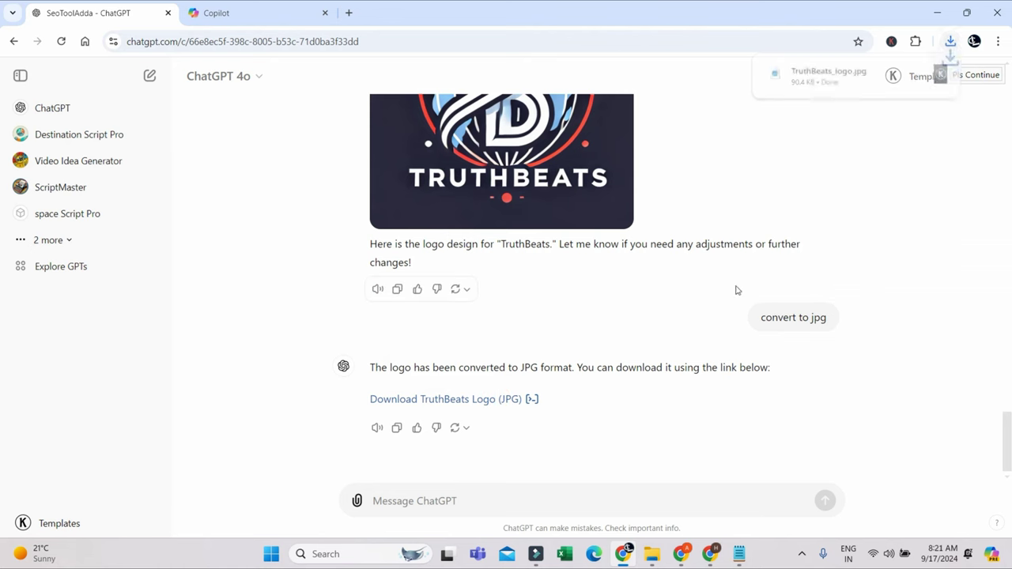
- Compare the four TruthBeats logos generated in Copilot with the logo generated in ChatGPT
{"action": "left_click", "coordinate": [257, 14]}
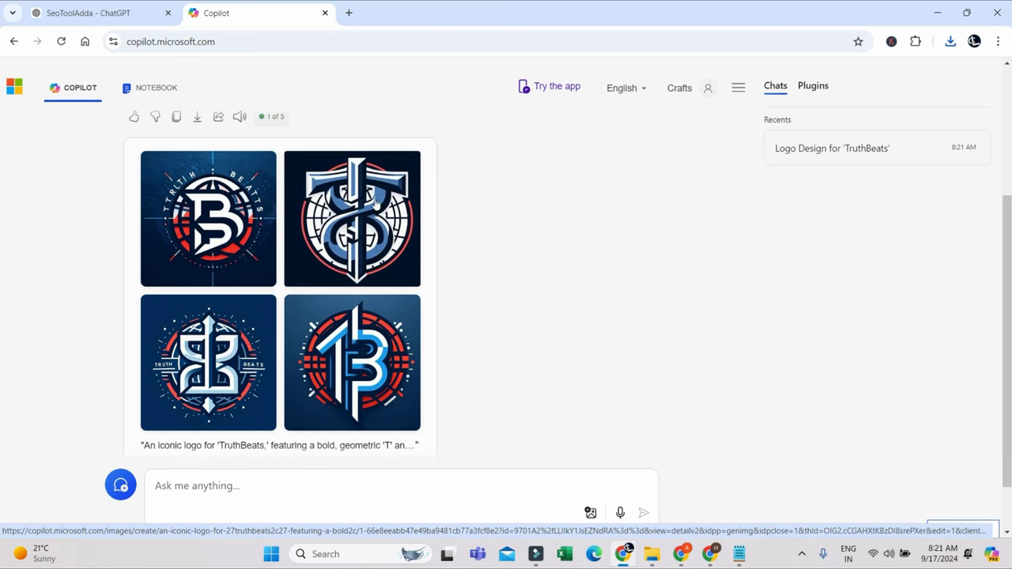
{"action": "left_click", "coordinate": [95, 13]}
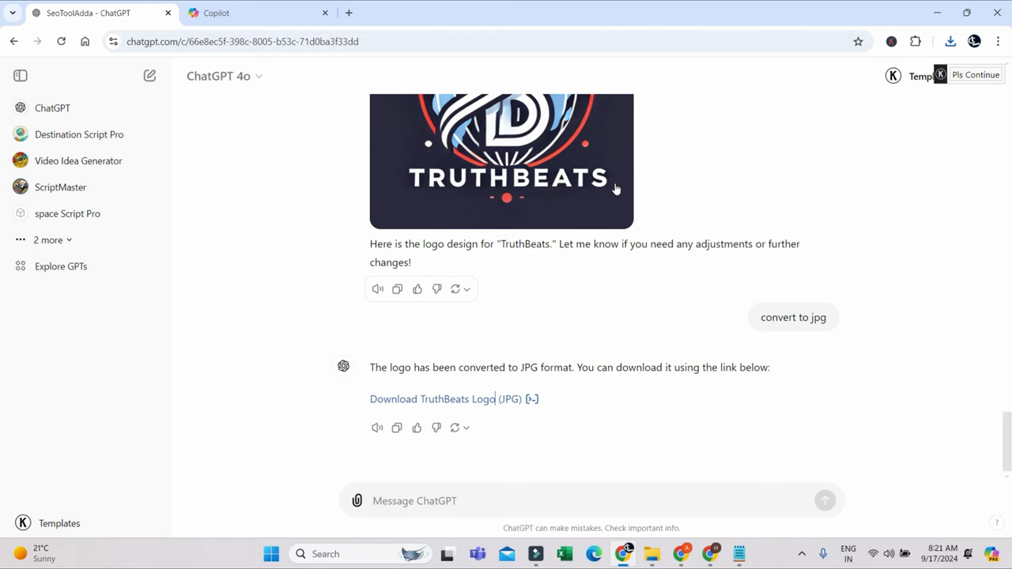
{"action": "scroll", "coordinate": [537, 198], "scroll_direction": "up", "scroll_amount": 2}
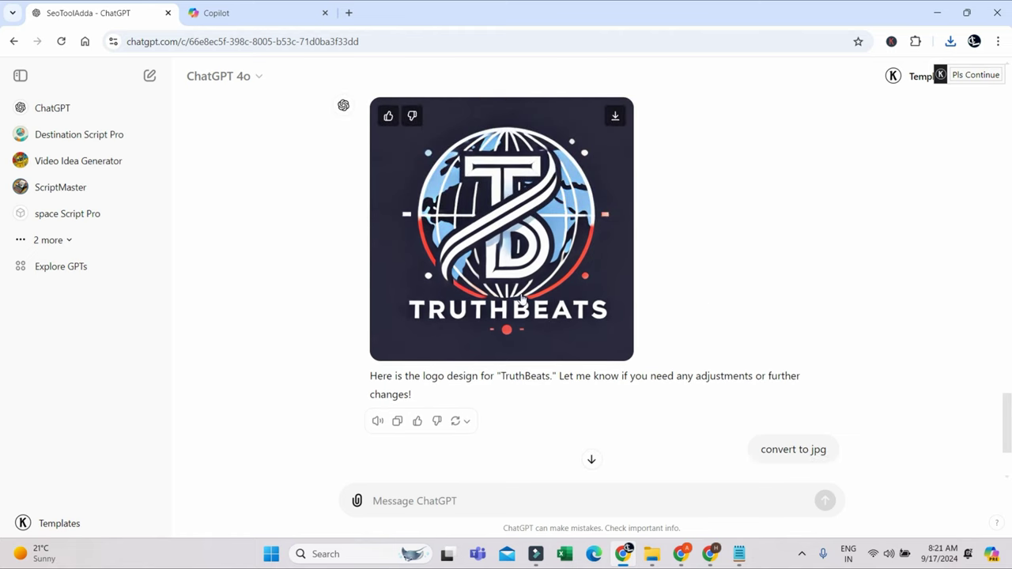
{"action": "left_click", "coordinate": [242, 14]}
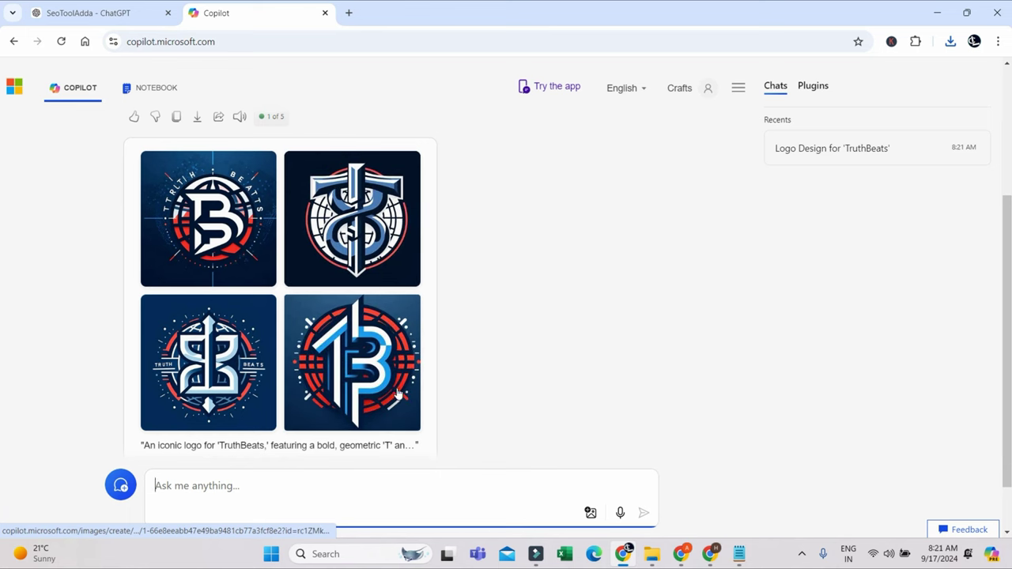
- Copy the fourth logo prompt, the futuristic digital globe one, from the ChatGPT conversation and submit it in Copilot
{"action": "left_click", "coordinate": [105, 12]}
{"action": "scroll", "coordinate": [664, 277], "scroll_direction": "up", "scroll_amount": 10}
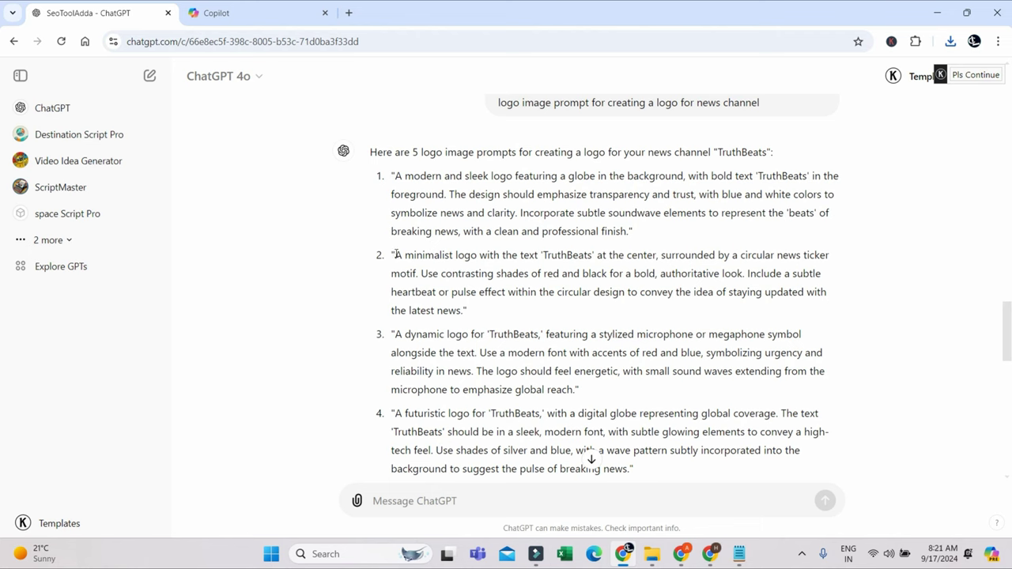
{"action": "scroll", "coordinate": [512, 262], "scroll_direction": "down", "scroll_amount": 3}
{"action": "scroll", "coordinate": [513, 262], "scroll_direction": "up", "scroll_amount": 2}
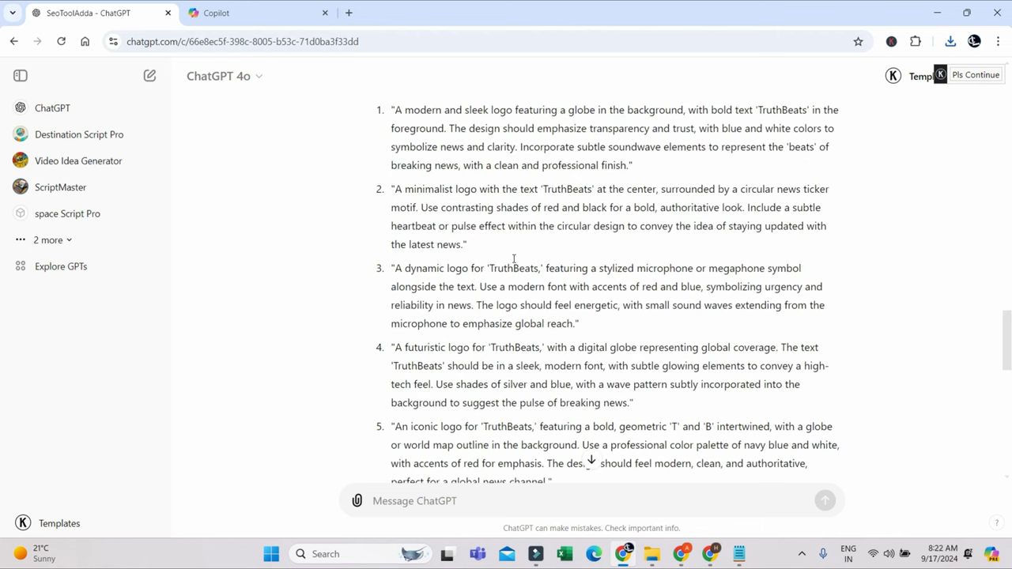
{"action": "left_click_drag", "start_coordinate": [394, 346], "coordinate": [627, 401]}
{"action": "key", "text": "ctrl+c"}
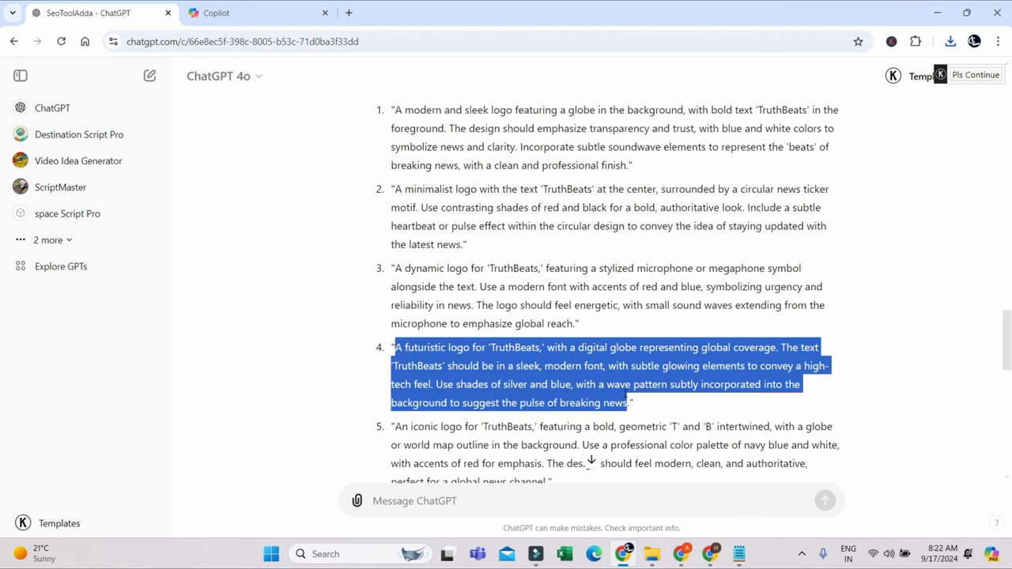
{"action": "left_click", "coordinate": [257, 11]}
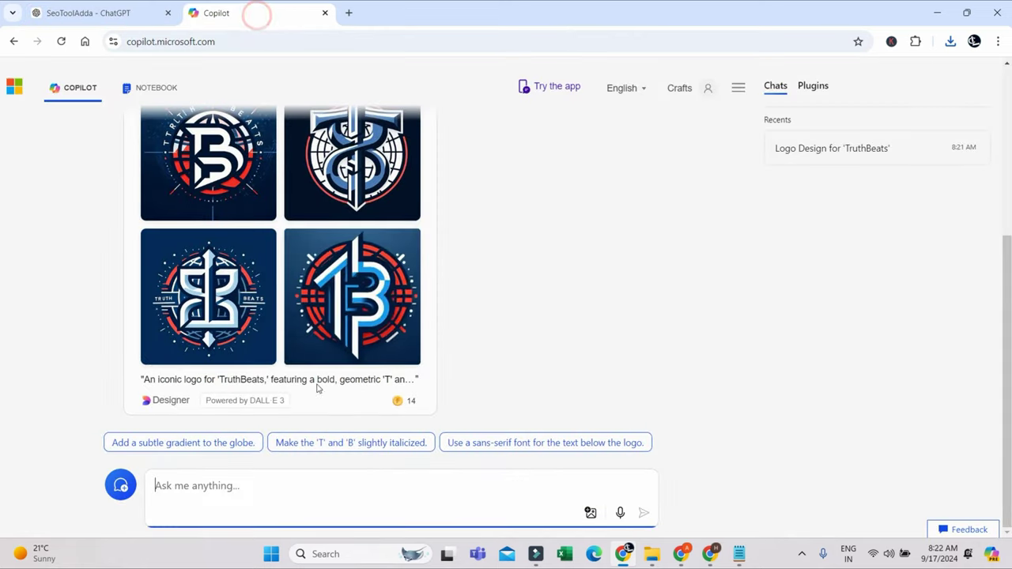
{"action": "left_click", "coordinate": [226, 492]}
{"action": "key", "text": "ctrl+v"}
{"action": "key", "text": "Return"}
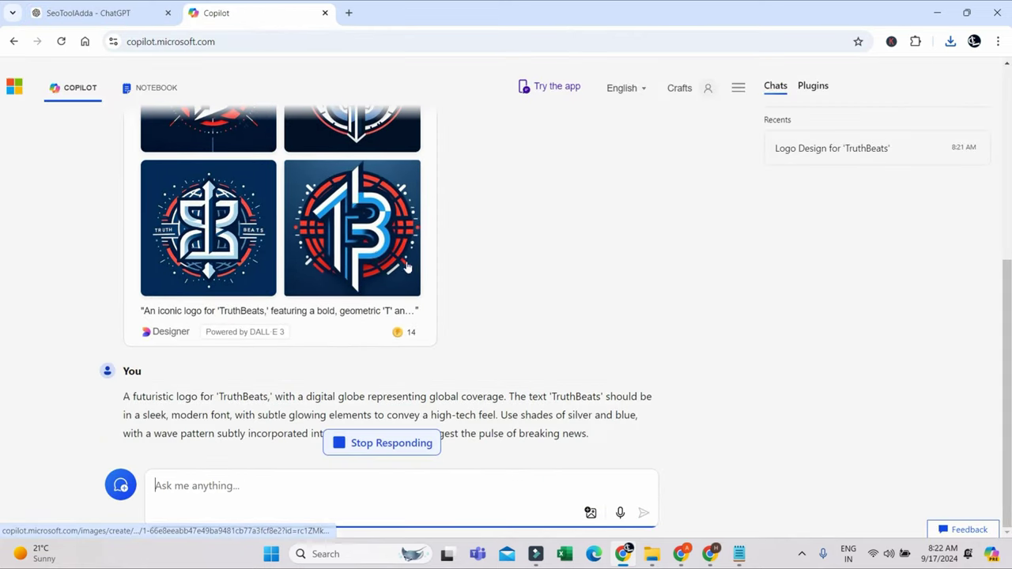
- Show the downloaded TruthBeats_logo.jpg file in its Downloads folder
{"action": "left_click", "coordinate": [79, 11]}
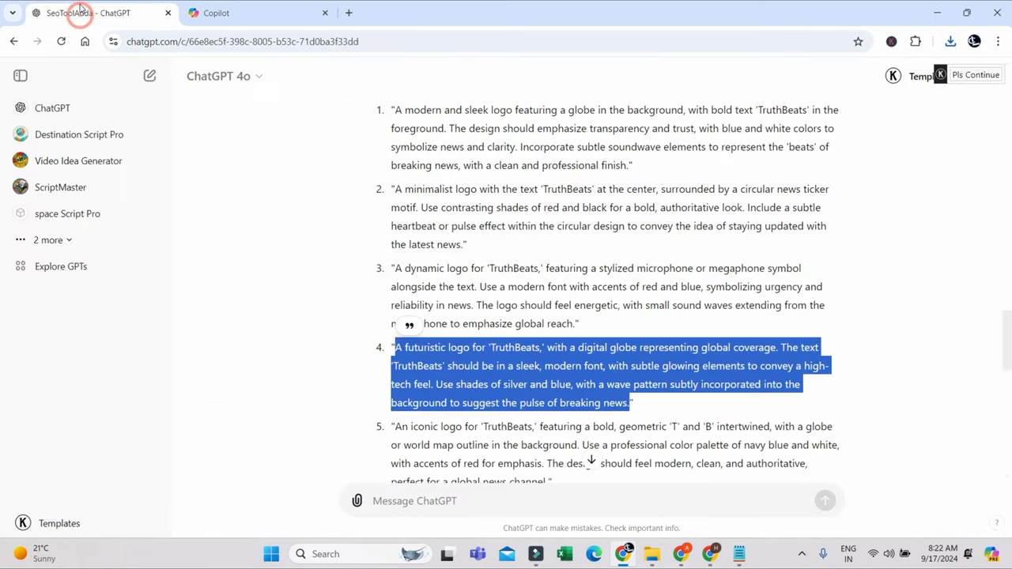
{"action": "left_click", "coordinate": [219, 12]}
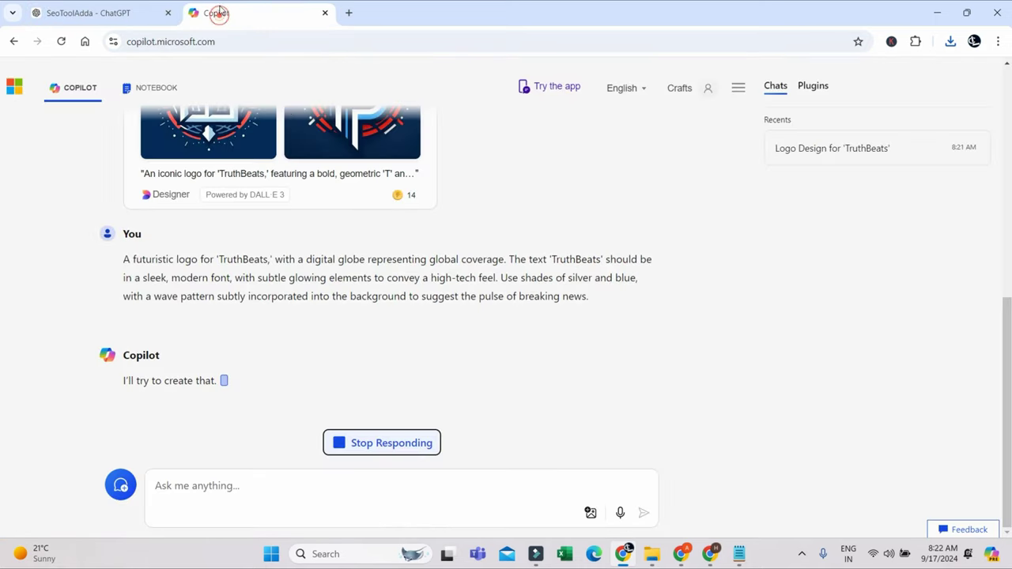
{"action": "left_click", "coordinate": [950, 42]}
{"action": "left_click", "coordinate": [913, 98]}
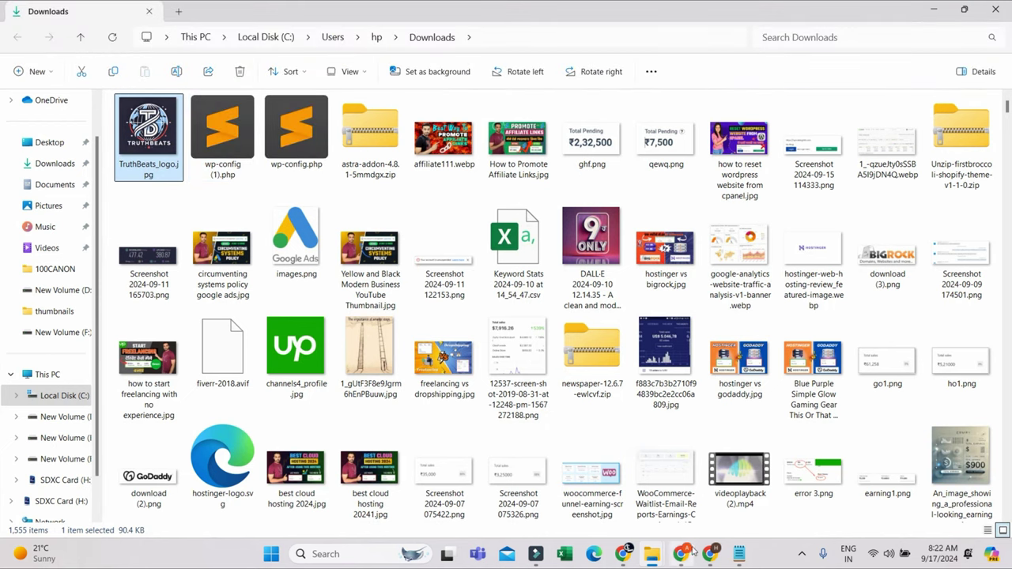
- Upload TruthBeats_logo.jpg as the channel's profile picture in YouTube Studio, accept the default crop and publish the change
{"action": "left_click", "coordinate": [691, 552]}
{"action": "scroll", "coordinate": [409, 262], "scroll_direction": "down", "scroll_amount": 1}
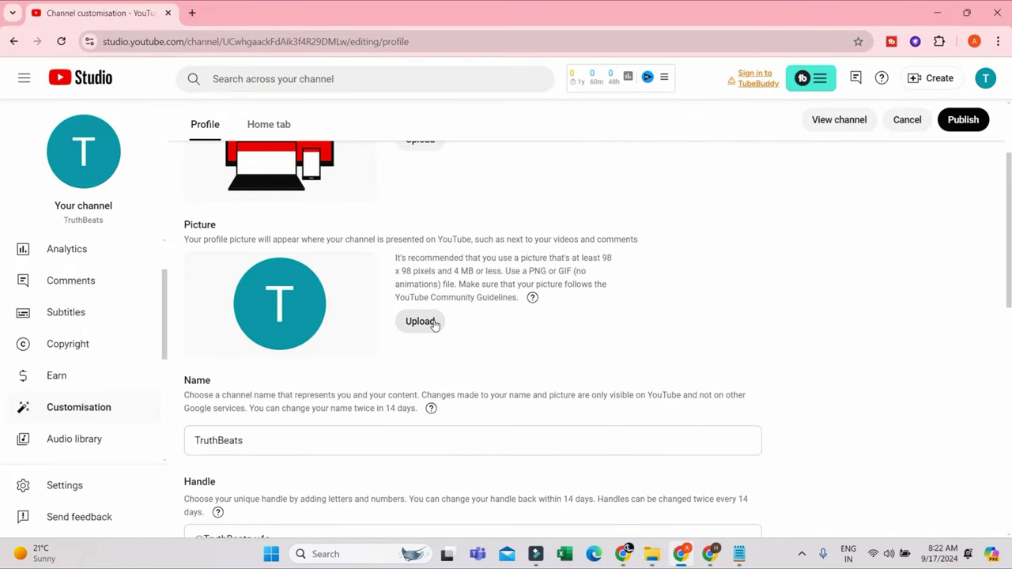
{"action": "left_click", "coordinate": [433, 324]}
{"action": "left_click", "coordinate": [424, 252]}
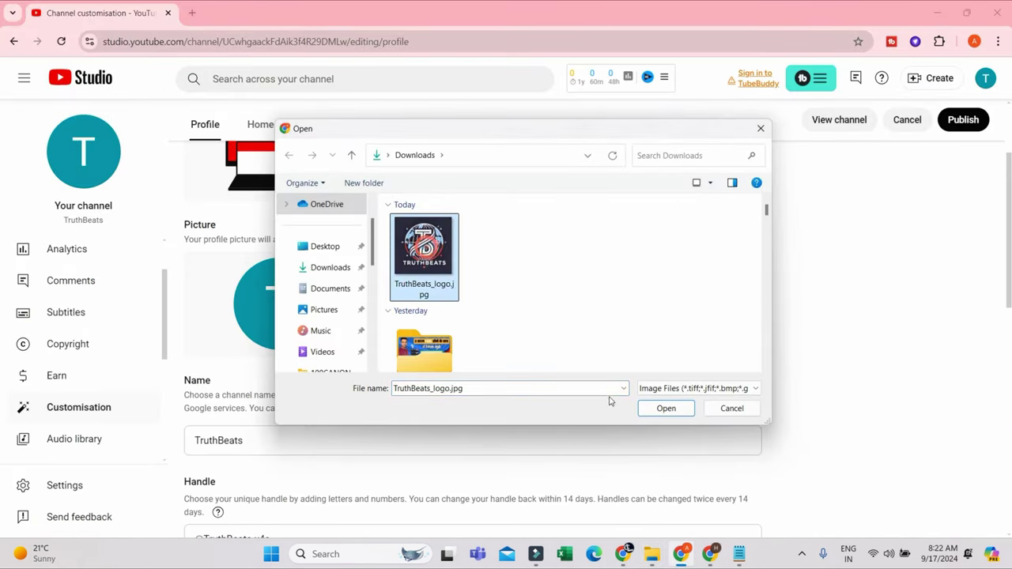
{"action": "left_click", "coordinate": [667, 408]}
{"action": "scroll", "coordinate": [694, 361], "scroll_direction": "down", "scroll_amount": 2}
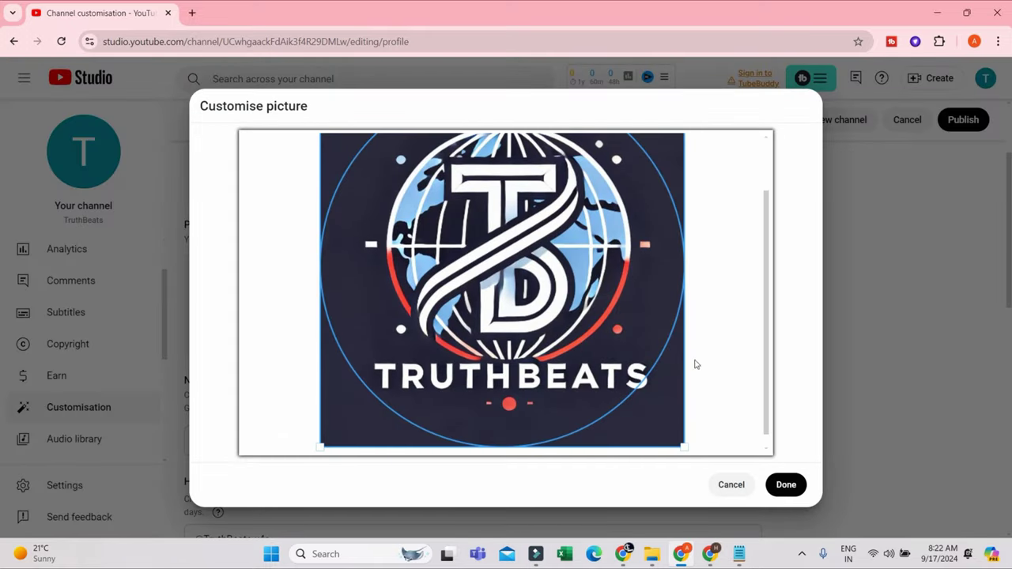
{"action": "left_click", "coordinate": [784, 484]}
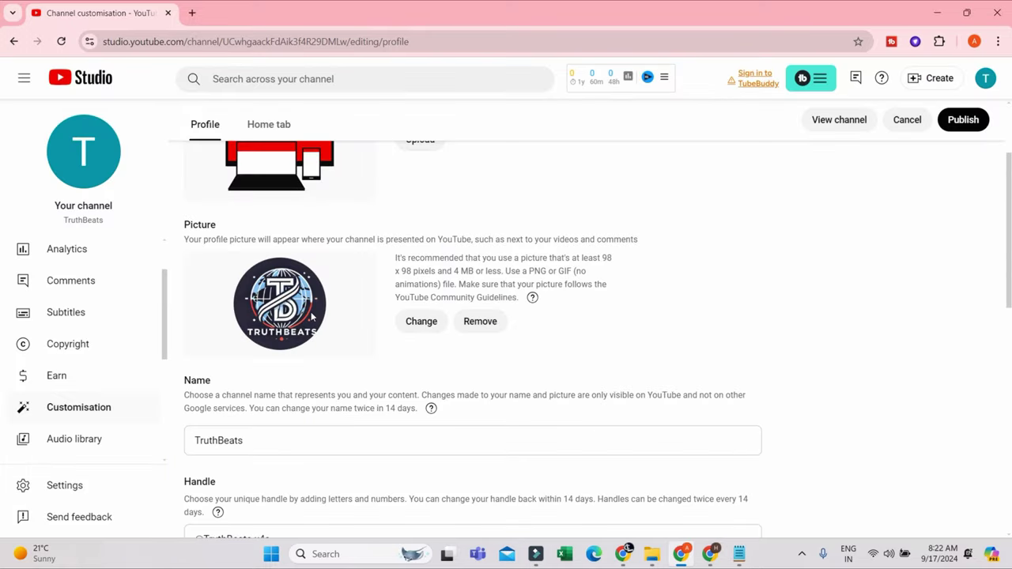
{"action": "left_click", "coordinate": [965, 121]}
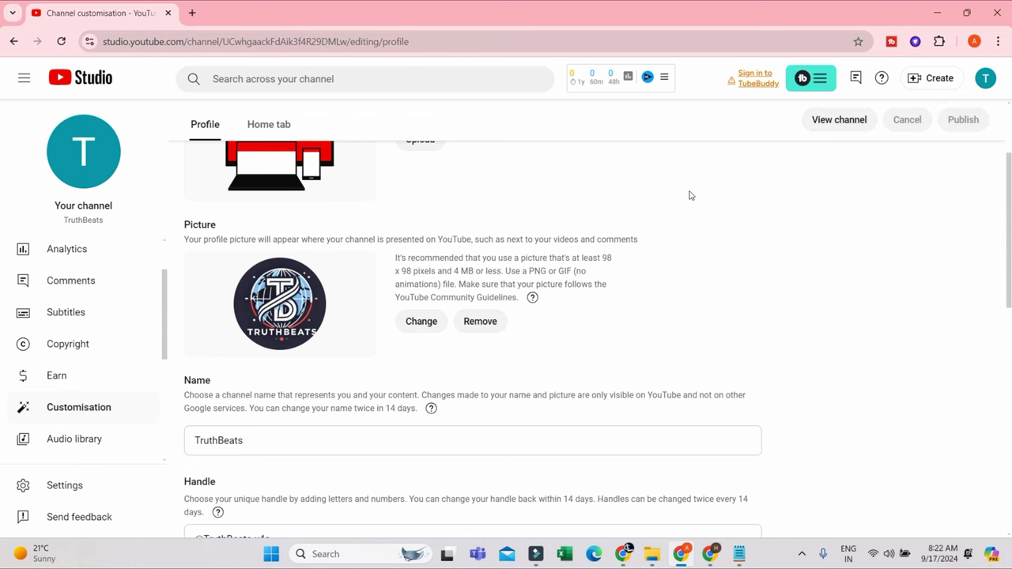
- Review the YouTube Studio banner image section and examine the futuristic TruthBeats logos generated in Copilot
{"action": "scroll", "coordinate": [626, 302], "scroll_direction": "up", "scroll_amount": 2}
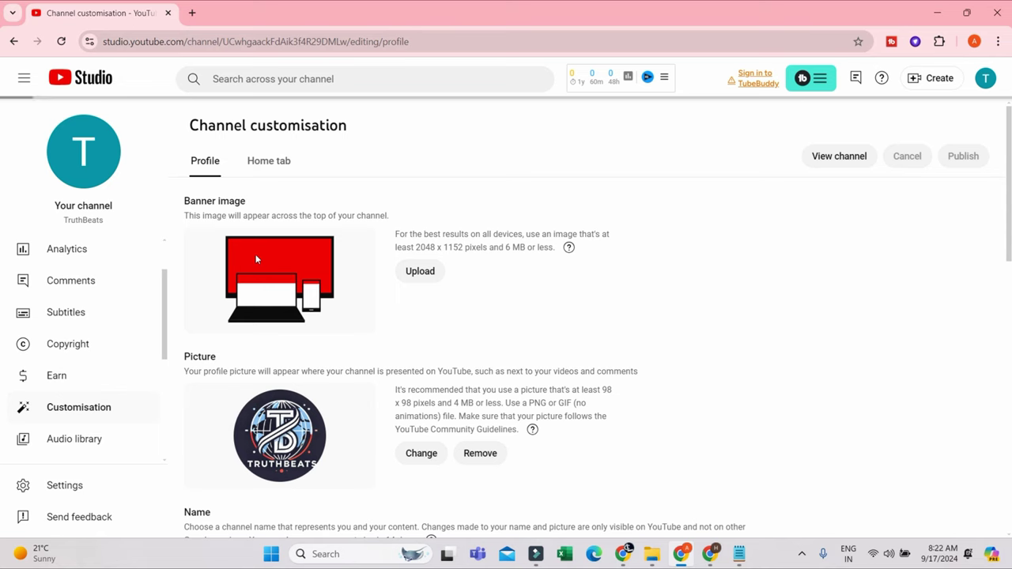
{"action": "left_click", "coordinate": [651, 554]}
{"action": "left_click", "coordinate": [680, 553]}
{"action": "left_click", "coordinate": [623, 554]}
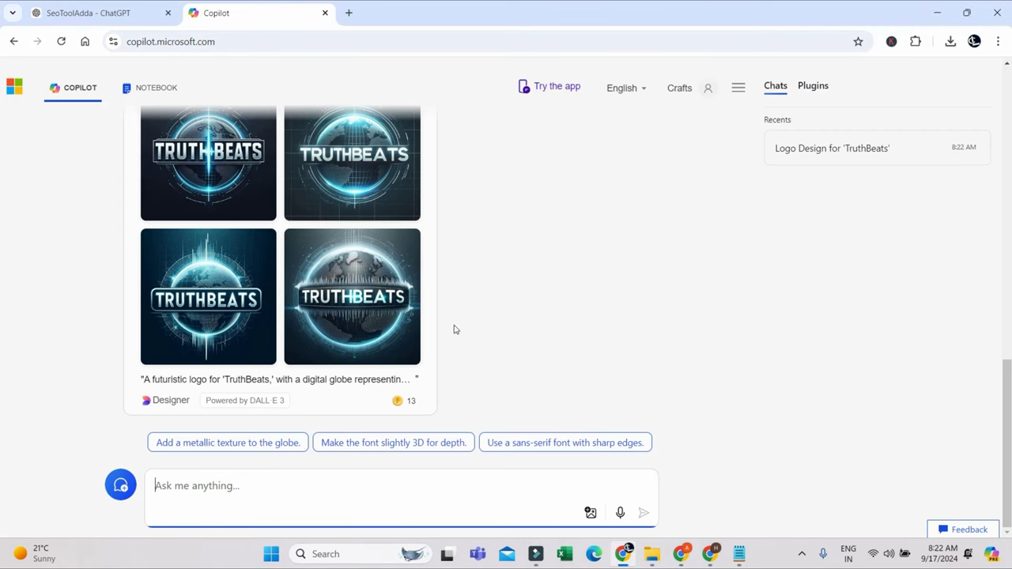
{"action": "scroll", "coordinate": [368, 314], "scroll_direction": "up", "scroll_amount": 1}
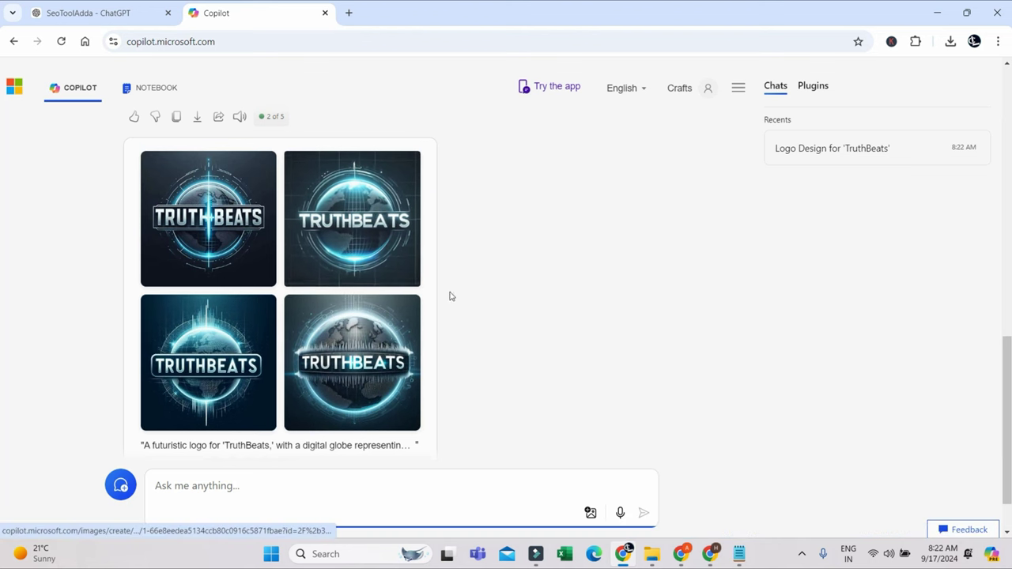
{"action": "mouse_move", "coordinate": [709, 555]}
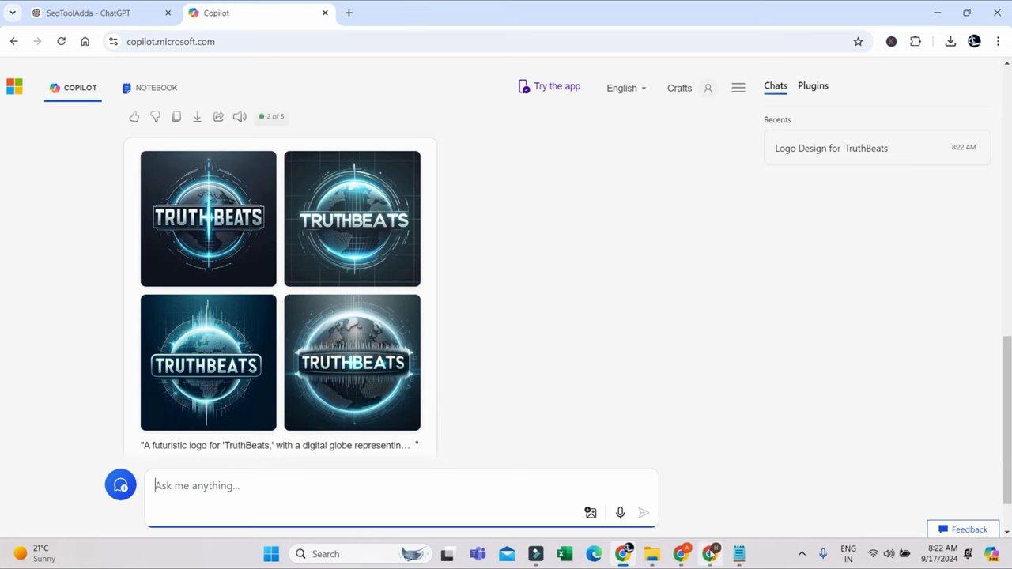
{"action": "left_click", "coordinate": [677, 557]}
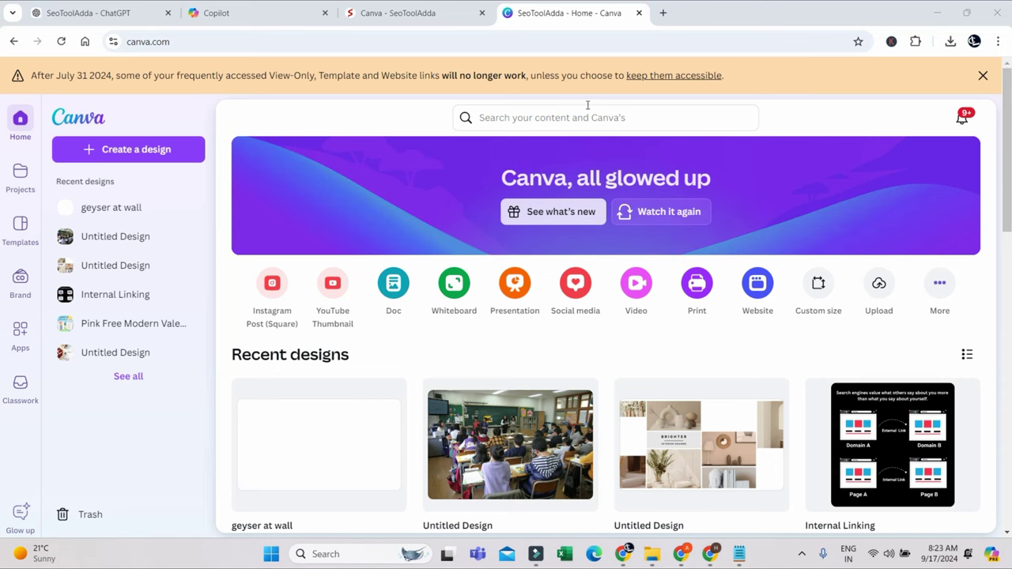
- Search Canva for "youtube banner" and open the YouTube Banner 2560 × 1440 px template category
{"action": "left_click", "coordinate": [583, 113]}
{"action": "type", "text": "youyur"}
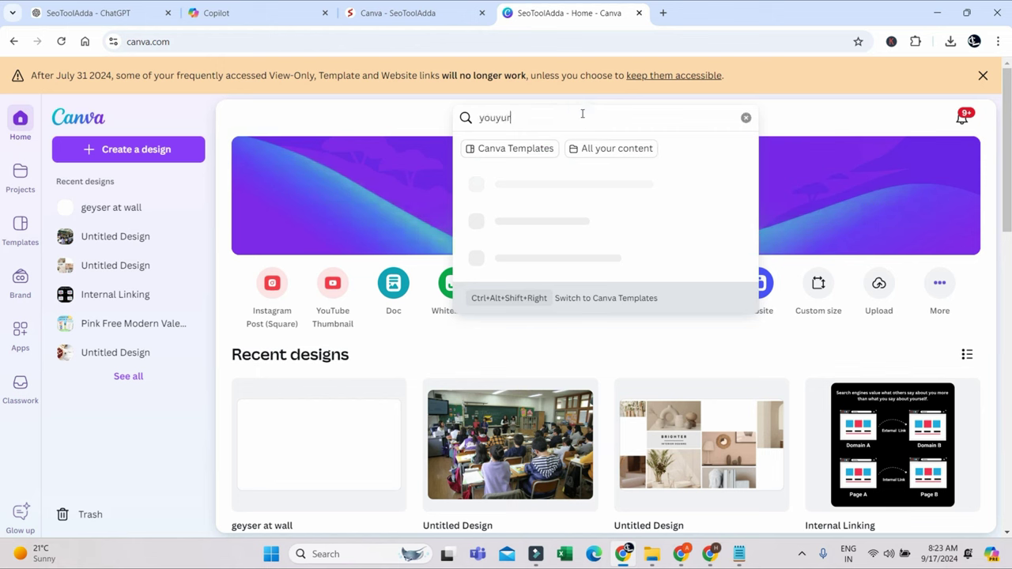
{"action": "key", "text": "BackSpace"}
{"action": "key", "text": "BackSpace"}
{"action": "key", "text": "BackSpace"}
{"action": "type", "text": "tube banner"}
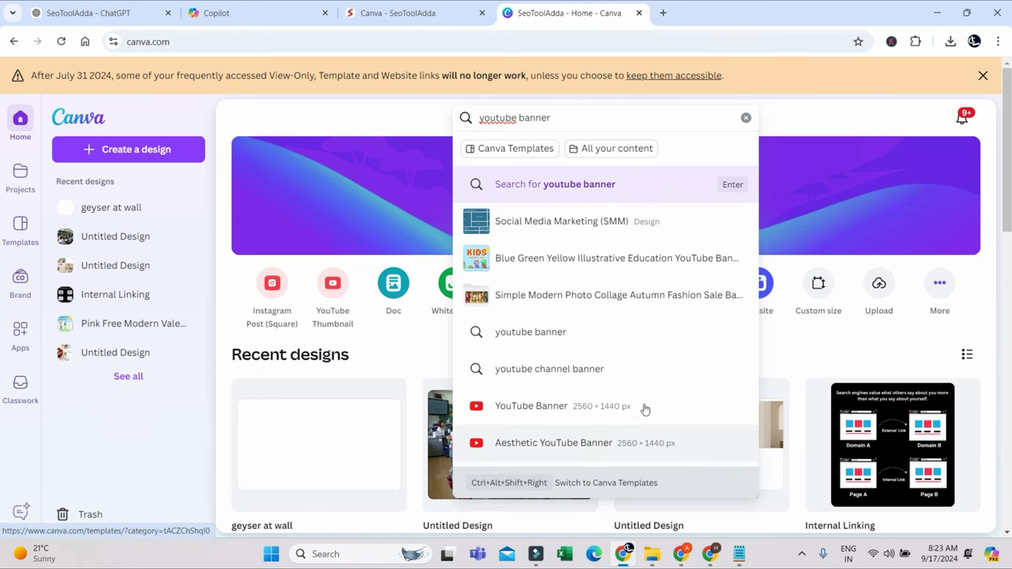
{"action": "scroll", "coordinate": [645, 409], "scroll_direction": "down", "scroll_amount": 1}
{"action": "left_click", "coordinate": [552, 412]}
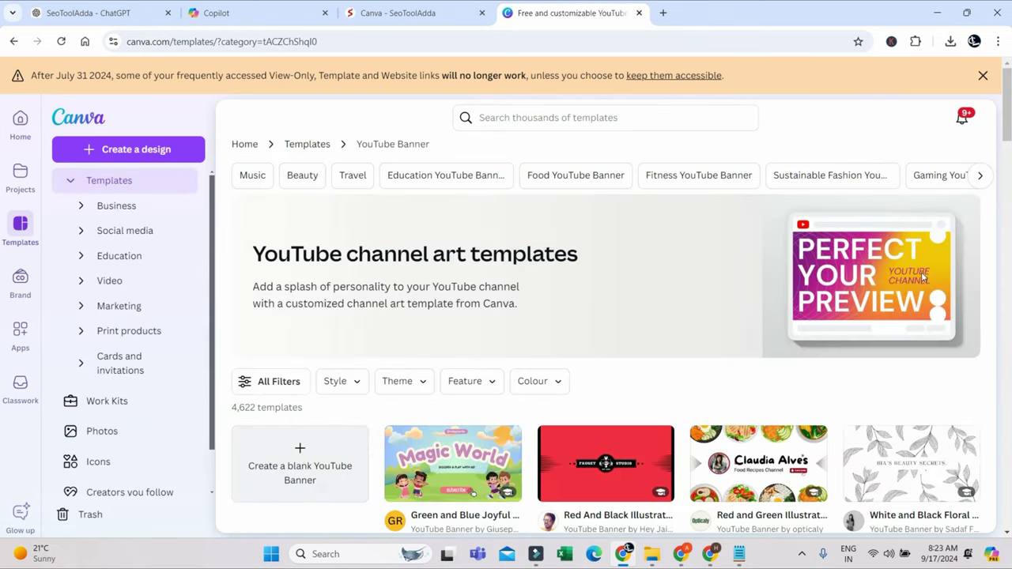
- Open the Red And Black Illustrative Fitness Channel YouTube Banner template for customising in the editor
{"action": "scroll", "coordinate": [921, 272], "scroll_direction": "down", "scroll_amount": 3}
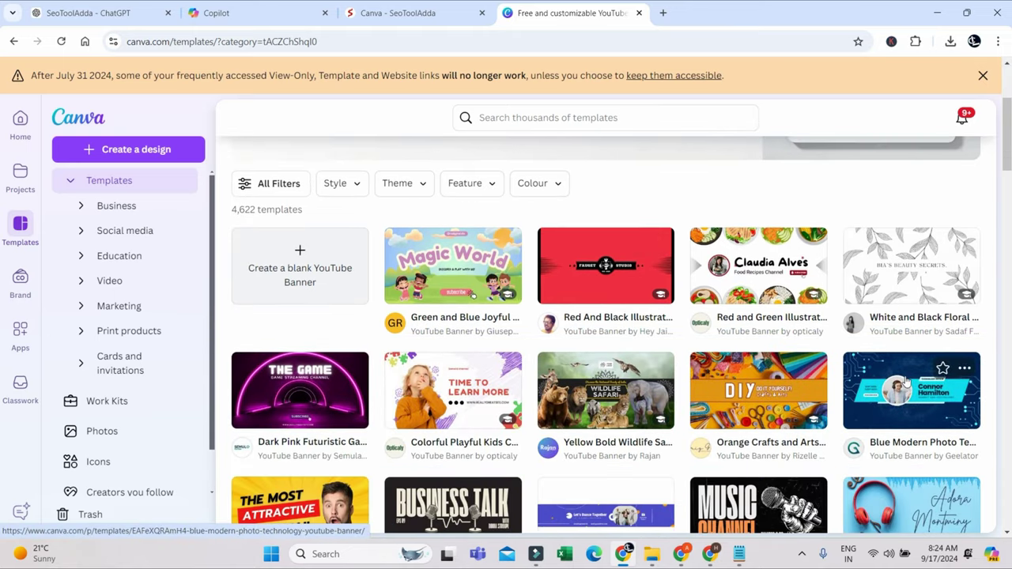
{"action": "left_click", "coordinate": [605, 279]}
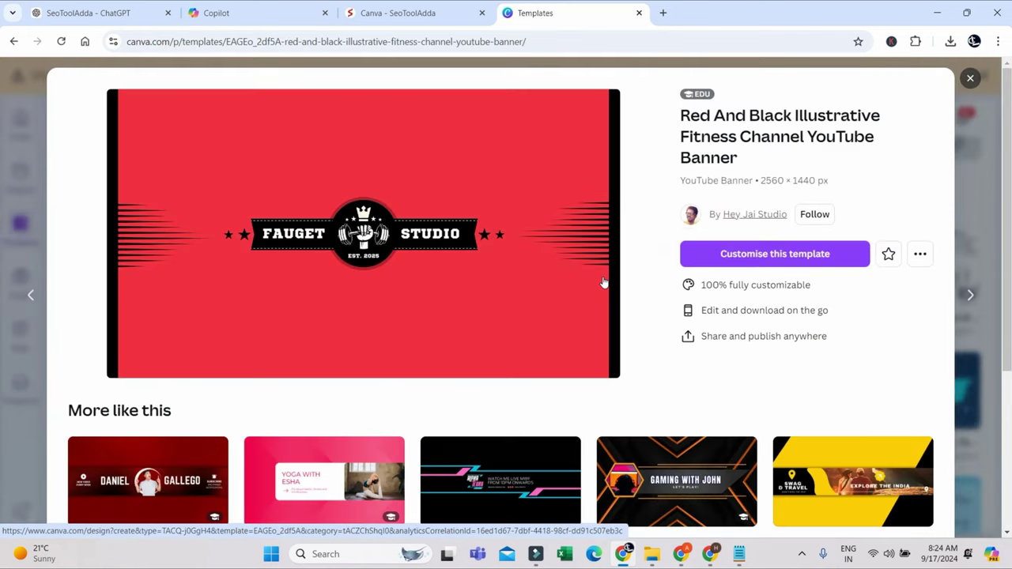
{"action": "left_click", "coordinate": [782, 254]}
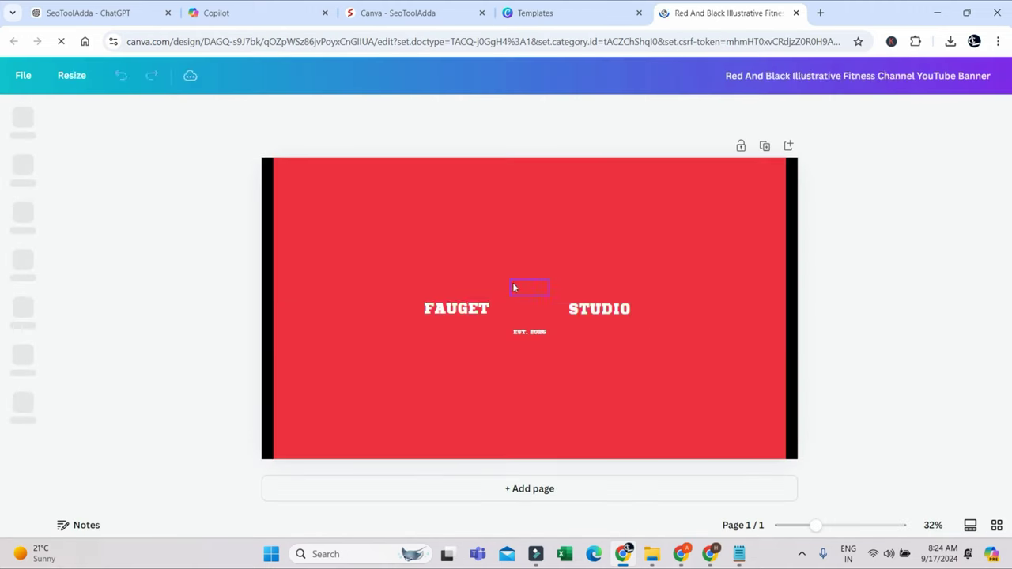
- Replace the banner text FAUGET with TRUTH and STUDIO with BEATS
{"action": "double_click", "coordinate": [457, 309]}
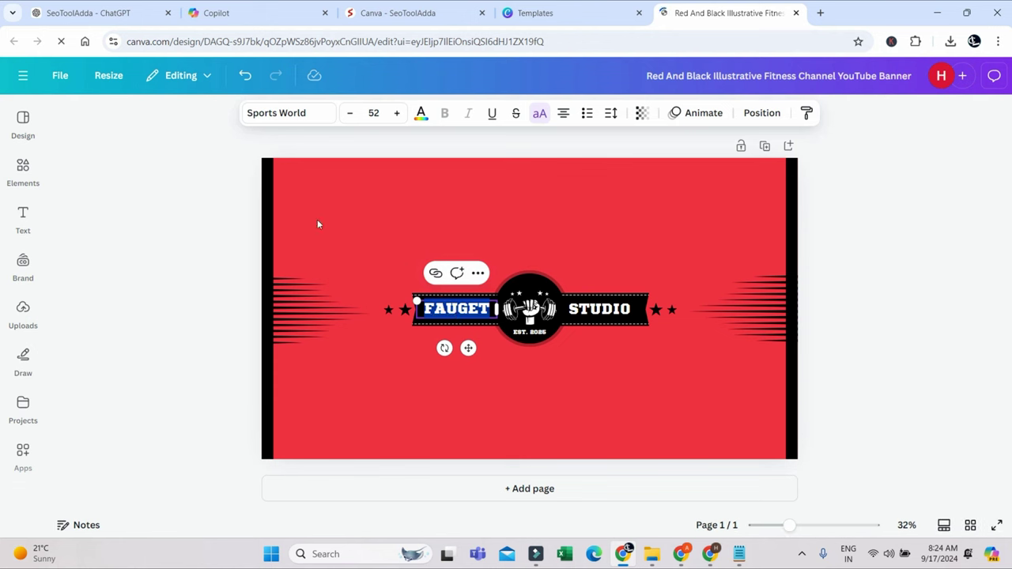
{"action": "type", "text": "TR"}
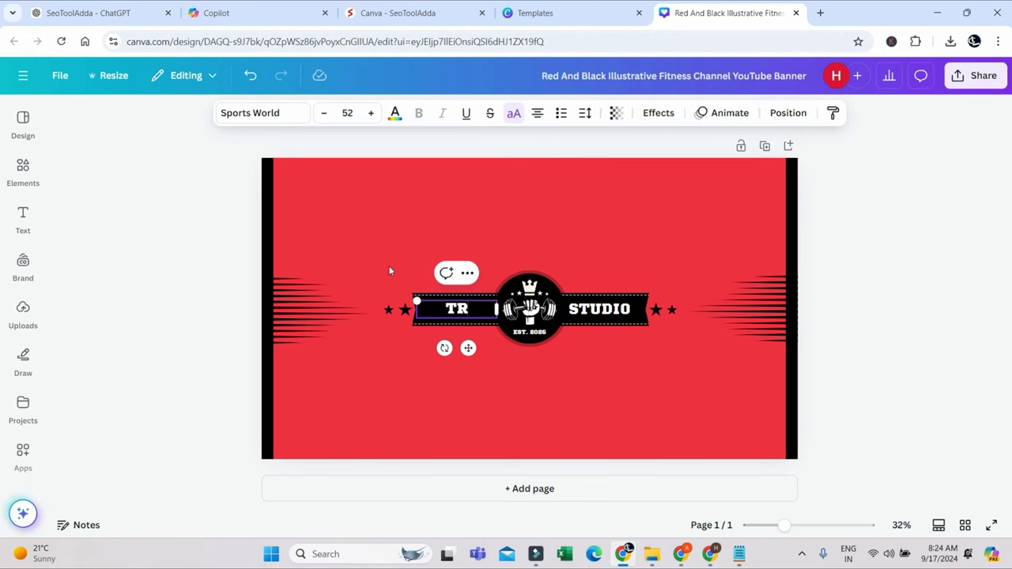
{"action": "type", "text": "UTH"}
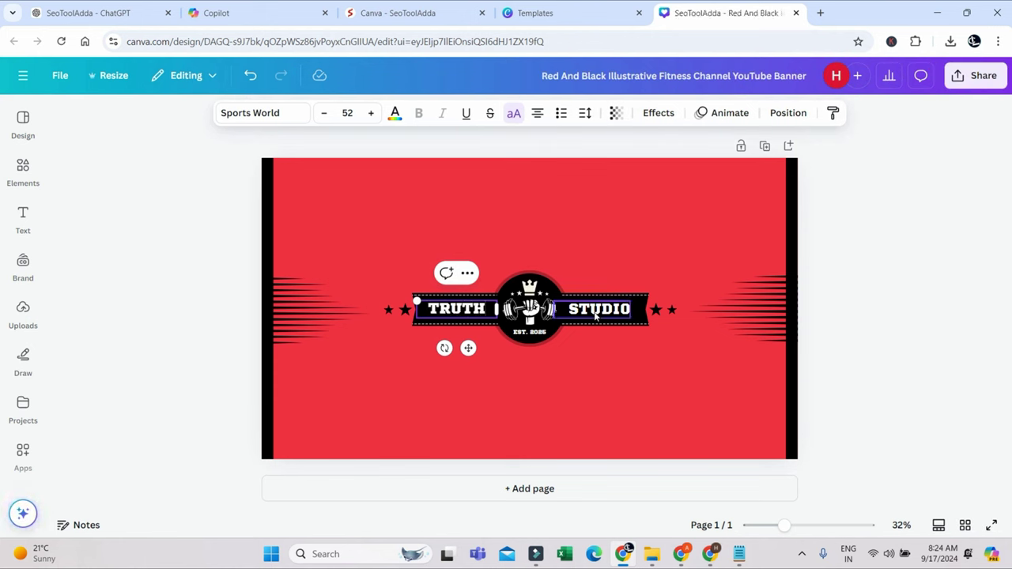
{"action": "double_click", "coordinate": [599, 308]}
{"action": "type", "text": "BEATS"}
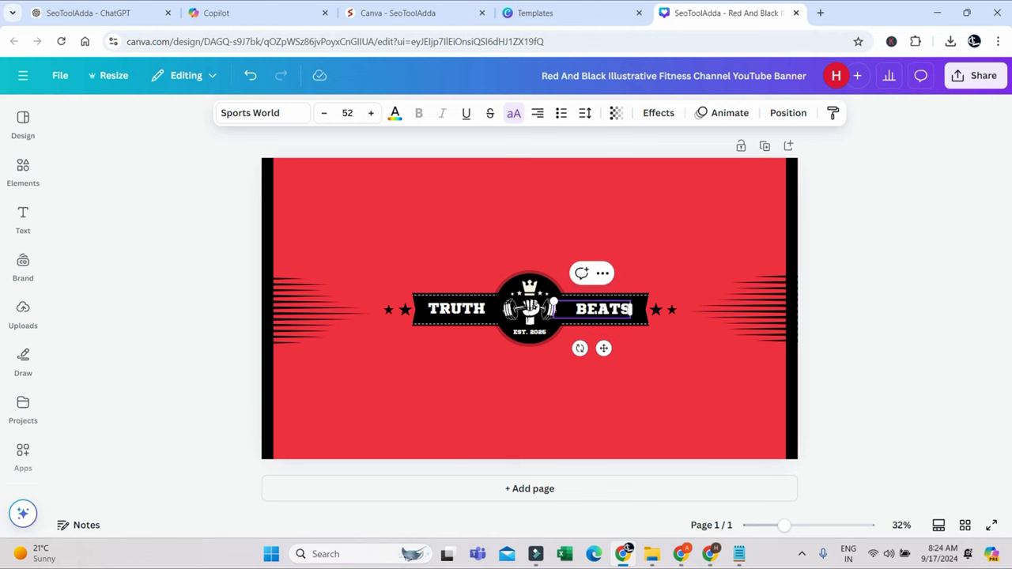
- Delete the fist-and-dumbbell graphic from the banner's central badge and search the elements for "news" graphics
{"action": "left_click", "coordinate": [524, 310]}
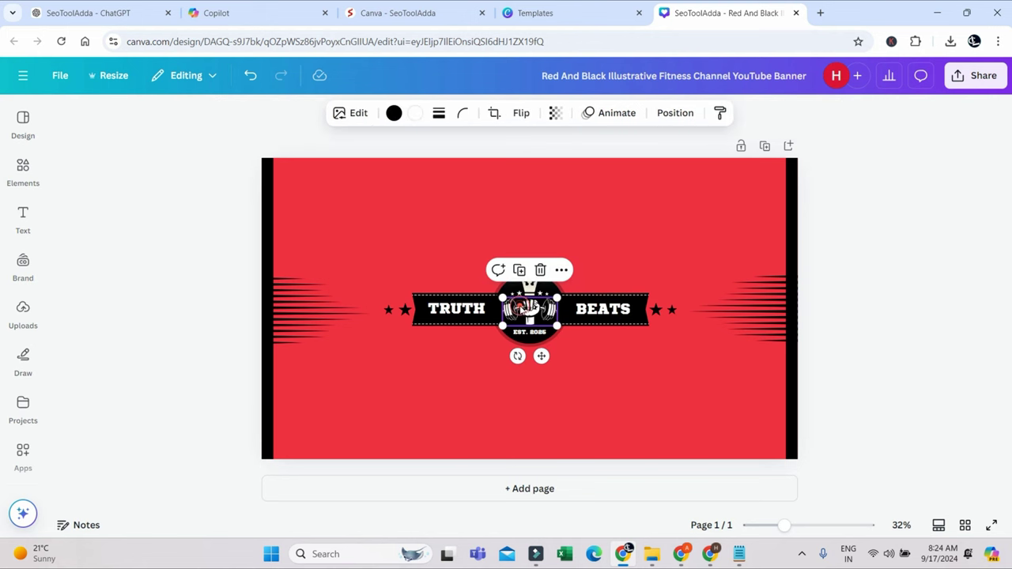
{"action": "left_click", "coordinate": [540, 270]}
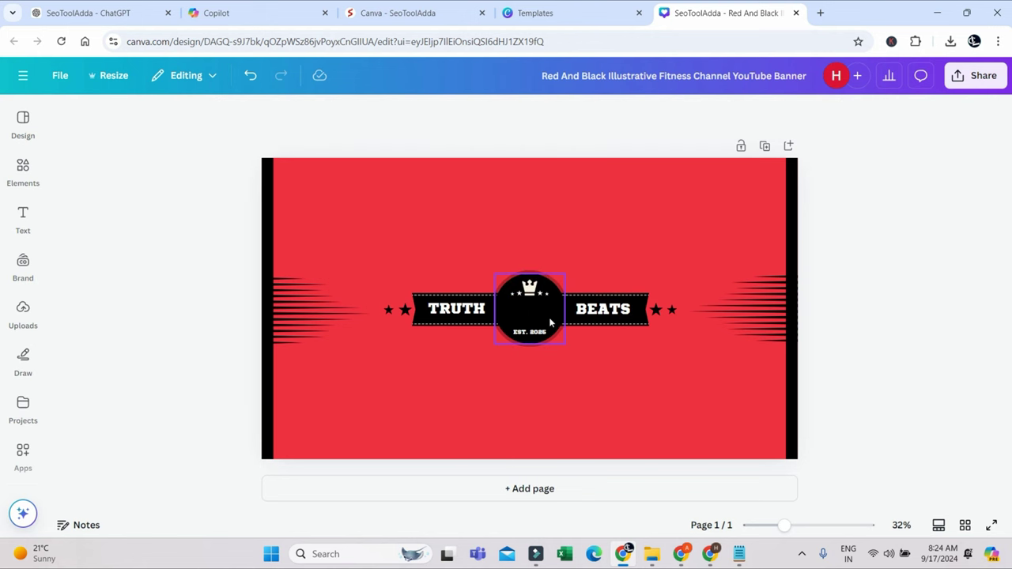
{"action": "left_click", "coordinate": [23, 122]}
{"action": "left_click", "coordinate": [22, 175]}
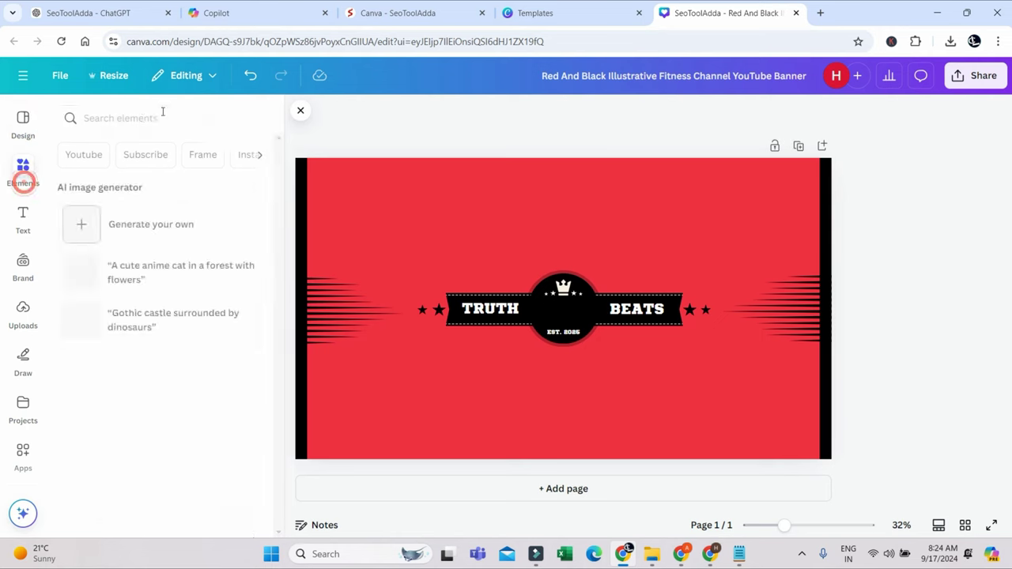
{"action": "left_click", "coordinate": [140, 118]}
{"action": "type", "text": "NEWS"}
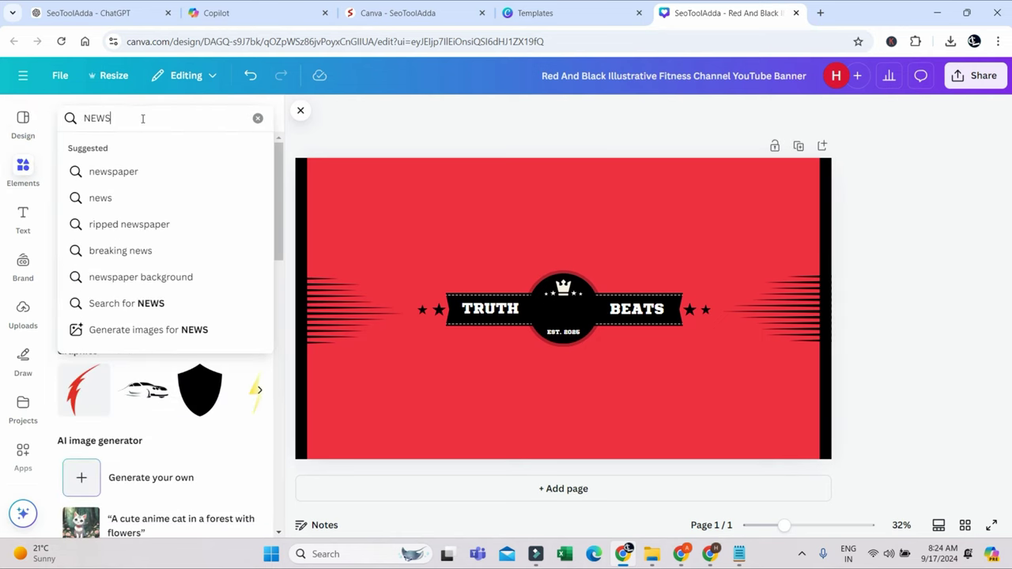
{"action": "left_click", "coordinate": [100, 198]}
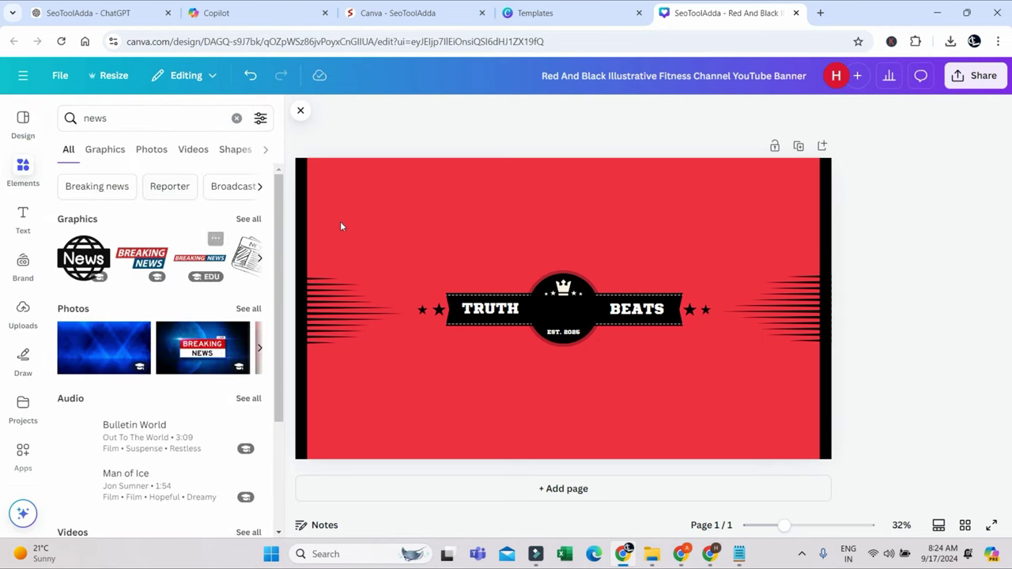
{"action": "left_click", "coordinate": [244, 219]}
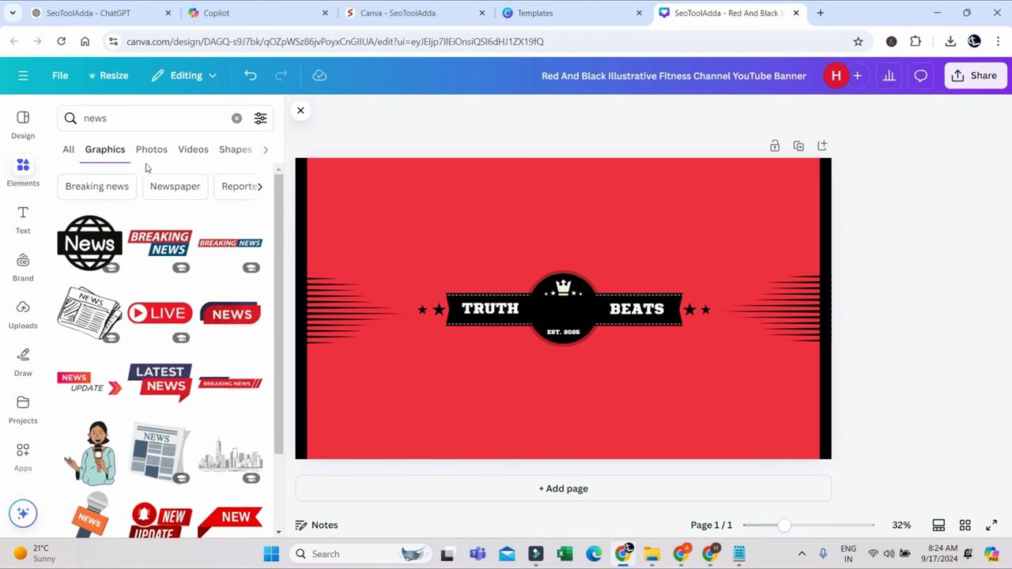
- Add the yellow graphic with newspaper, megaphone and microphone to the banner and place it in the empty upper-left area
{"action": "scroll", "coordinate": [103, 269], "scroll_direction": "down", "scroll_amount": 1}
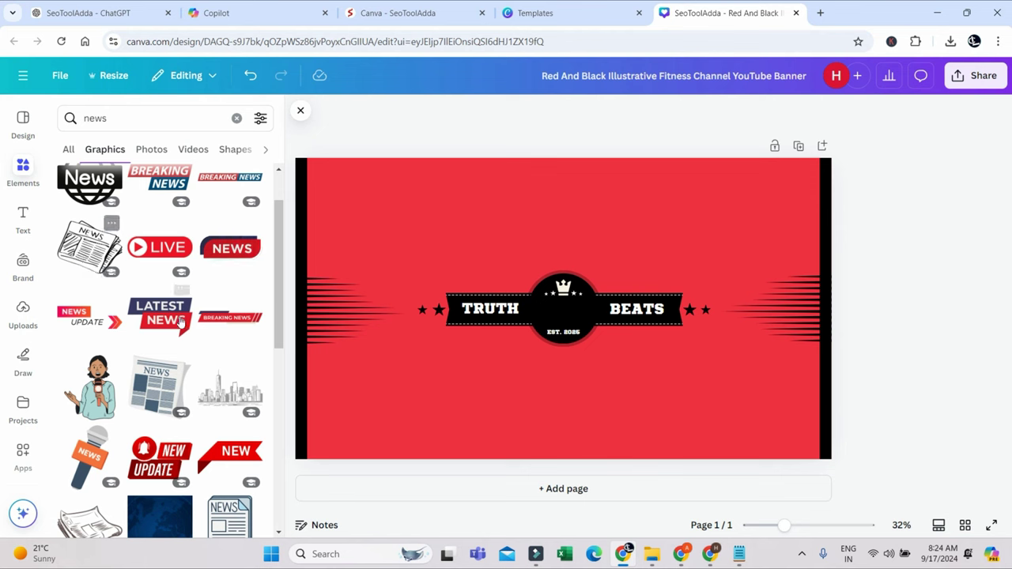
{"action": "scroll", "coordinate": [83, 269], "scroll_direction": "down", "scroll_amount": 2}
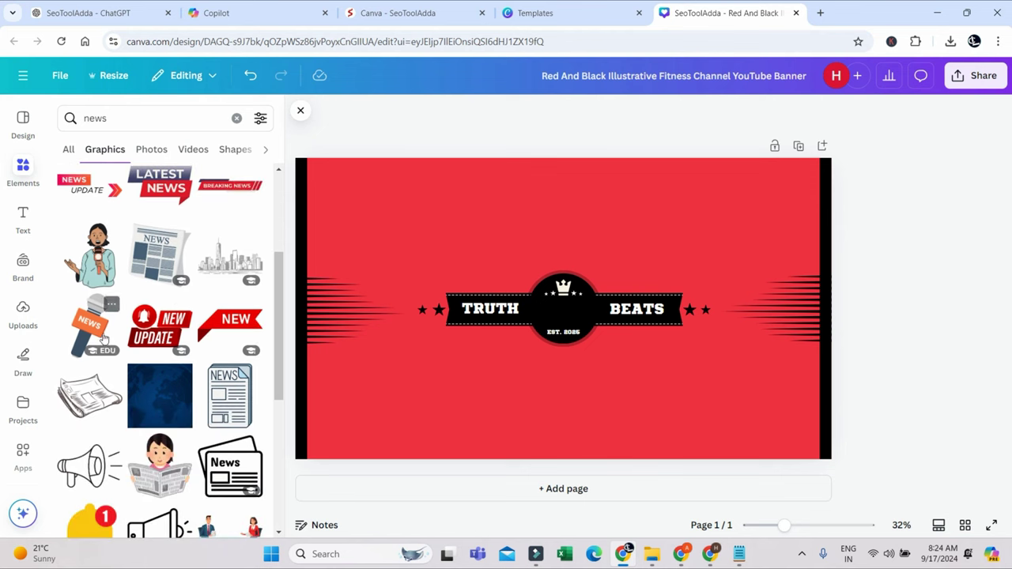
{"action": "scroll", "coordinate": [89, 333], "scroll_direction": "down", "scroll_amount": 2}
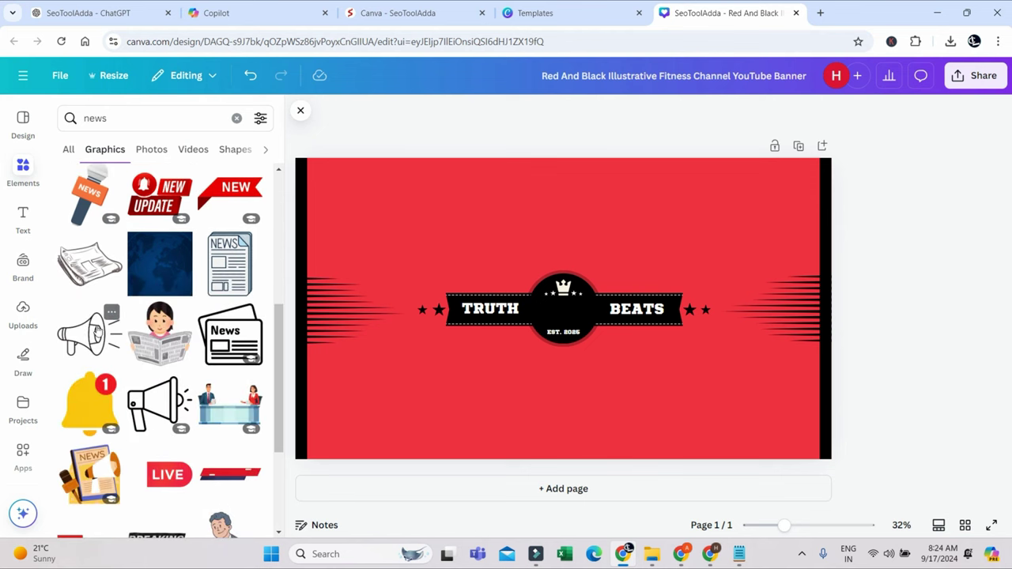
{"action": "scroll", "coordinate": [114, 324], "scroll_direction": "down", "scroll_amount": 1}
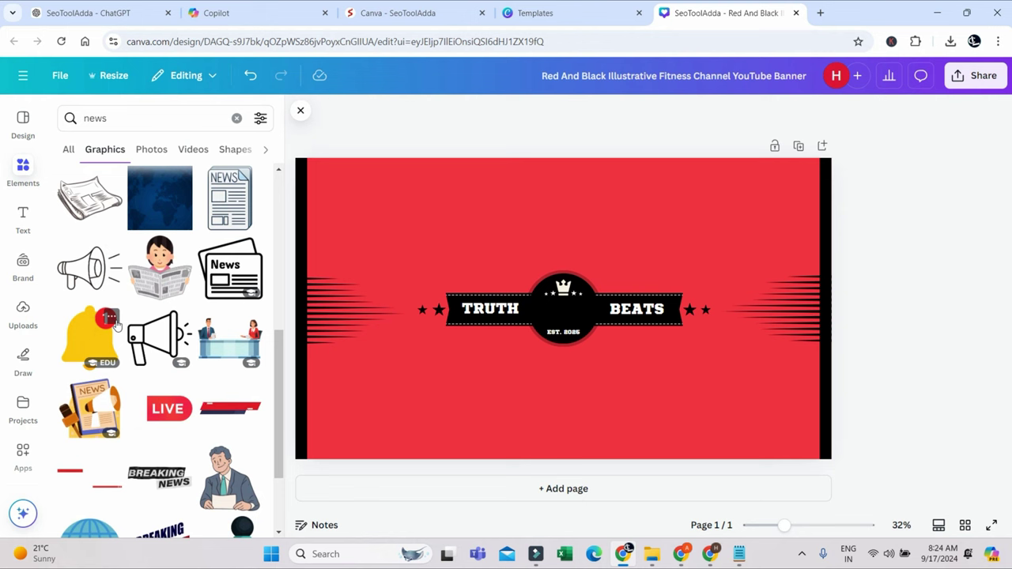
{"action": "left_click", "coordinate": [89, 409]}
{"action": "left_click_drag", "start_coordinate": [609, 303], "coordinate": [451, 213]}
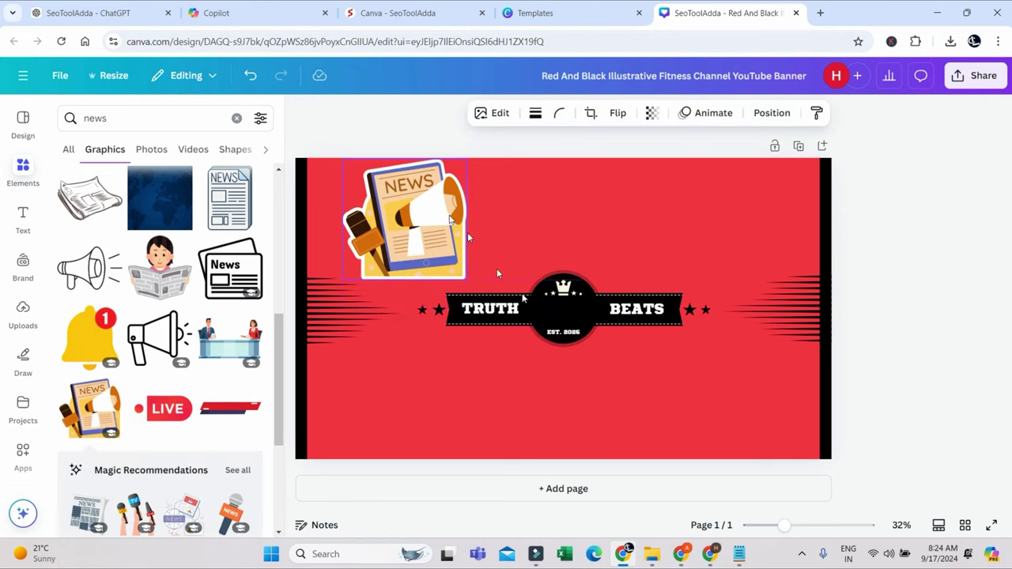
- Delete the EST. 2025 text and the crown-and-stars group from the black central badge
{"action": "left_click", "coordinate": [566, 328]}
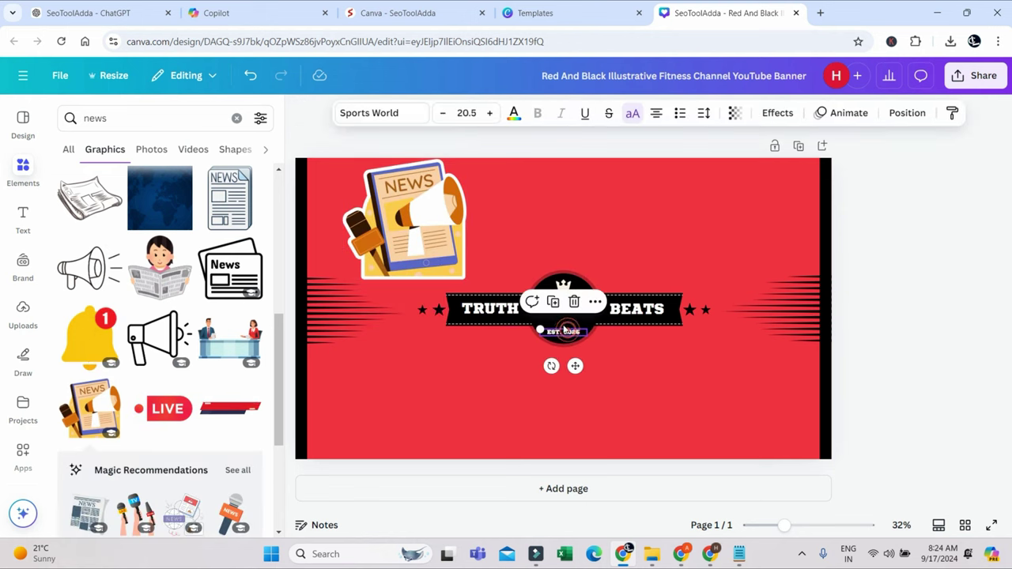
{"action": "left_click", "coordinate": [569, 294]}
{"action": "left_click", "coordinate": [571, 289]}
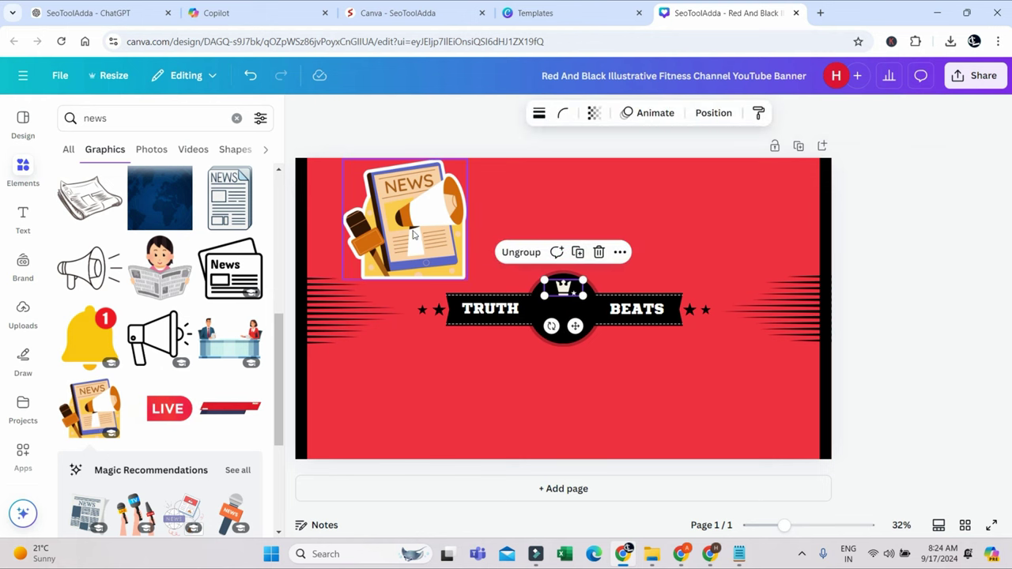
{"action": "left_click", "coordinate": [599, 251]}
- Move the news graphic into the black central badge and shrink it to fit between TRUTH and BEATS
{"action": "left_click_drag", "start_coordinate": [411, 229], "coordinate": [563, 323]}
{"action": "left_click_drag", "start_coordinate": [616, 370], "coordinate": [540, 288]}
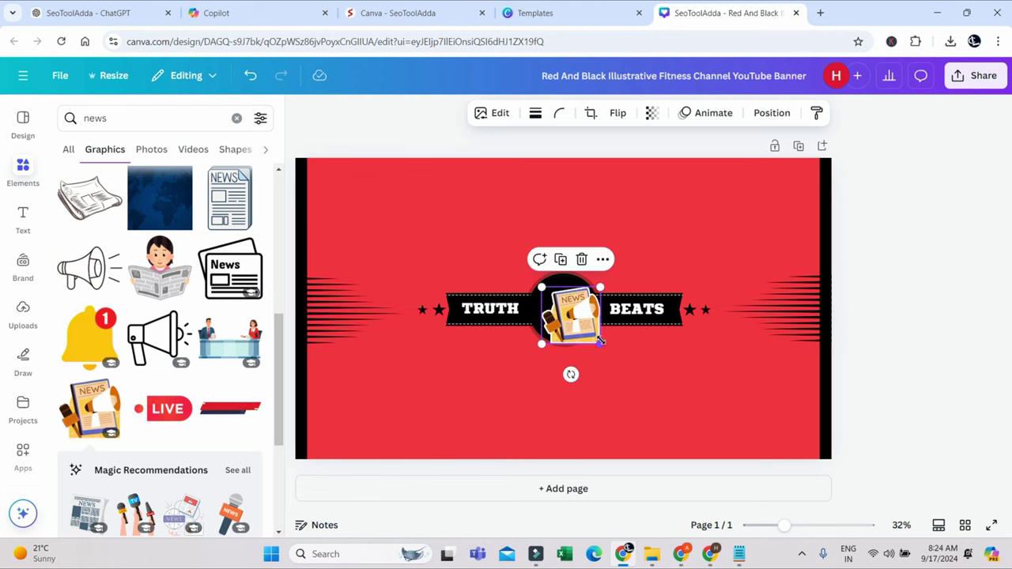
{"action": "left_click_drag", "start_coordinate": [600, 341], "coordinate": [570, 314]}
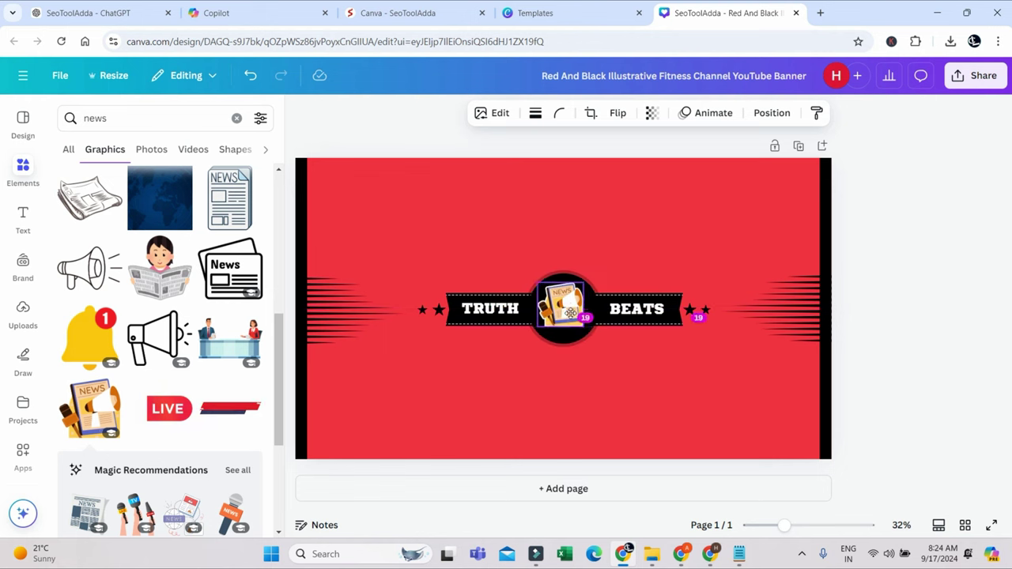
{"action": "left_click", "coordinate": [724, 253]}
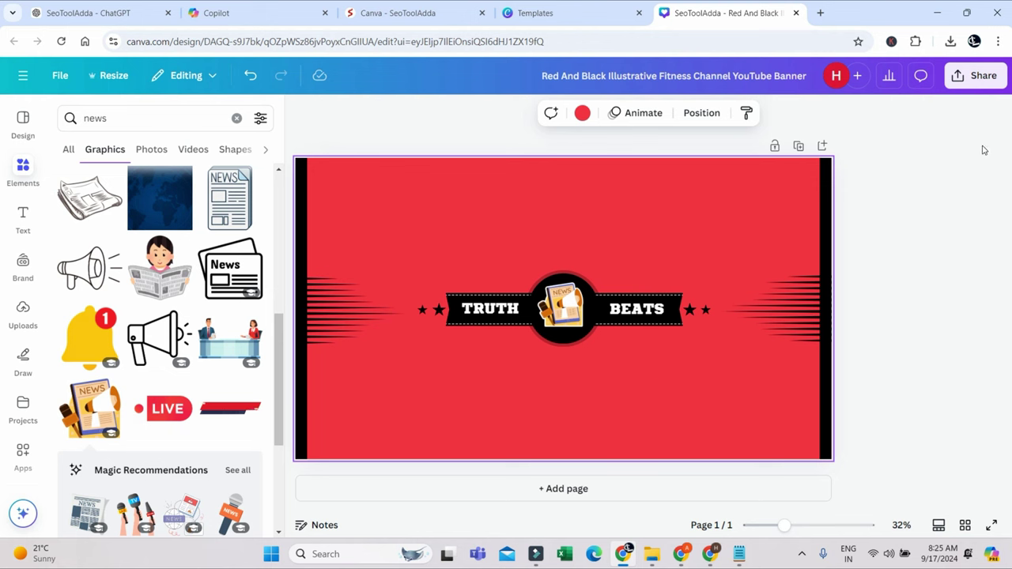
- Download the finished banner design as a JPG file
{"action": "left_click", "coordinate": [980, 75]}
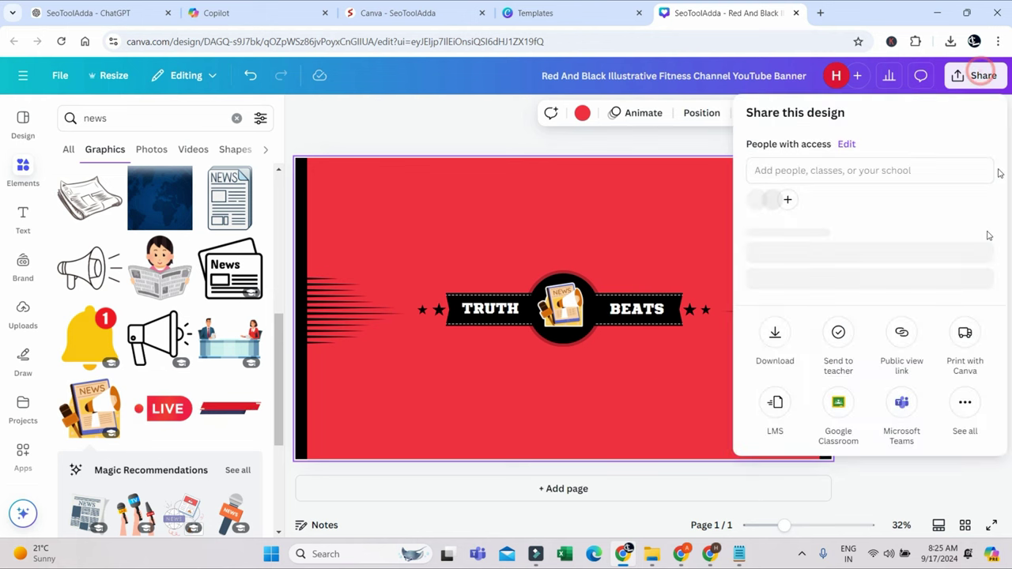
{"action": "left_click", "coordinate": [785, 356]}
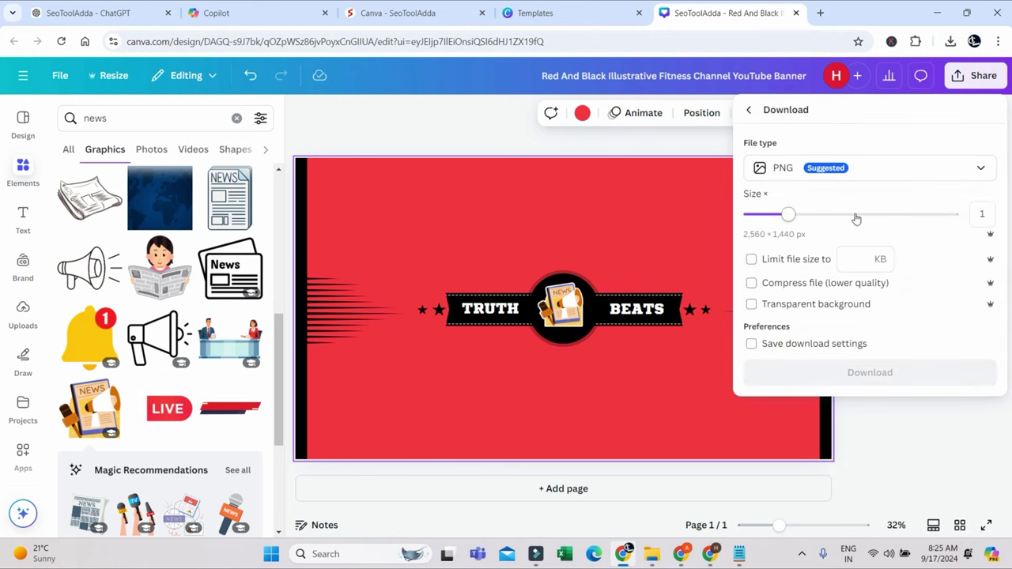
{"action": "left_click", "coordinate": [849, 172]}
{"action": "left_click", "coordinate": [791, 204]}
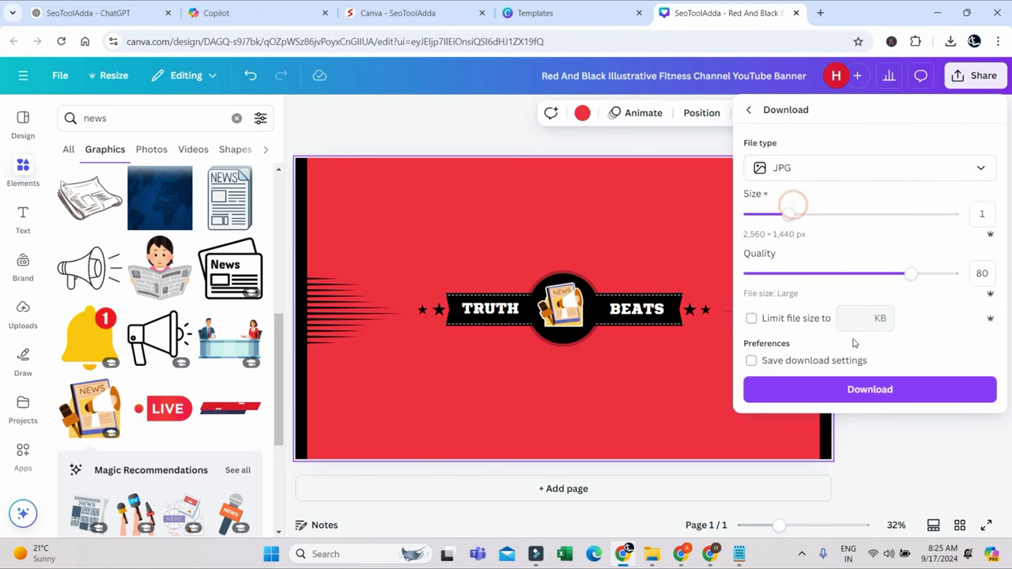
{"action": "left_click", "coordinate": [869, 390]}
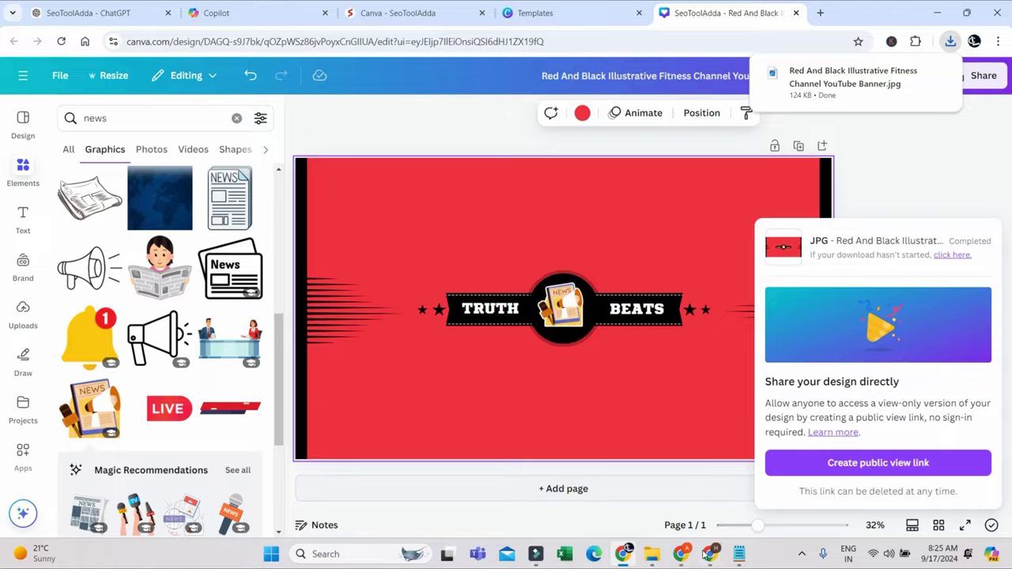
- Switch to YouTube Studio, replace the channel's banner image with Red And Black Illustrative Fitness Channel YouTube Banner.jpg and publish the change
{"action": "left_click", "coordinate": [680, 554]}
{"action": "left_click", "coordinate": [420, 271]}
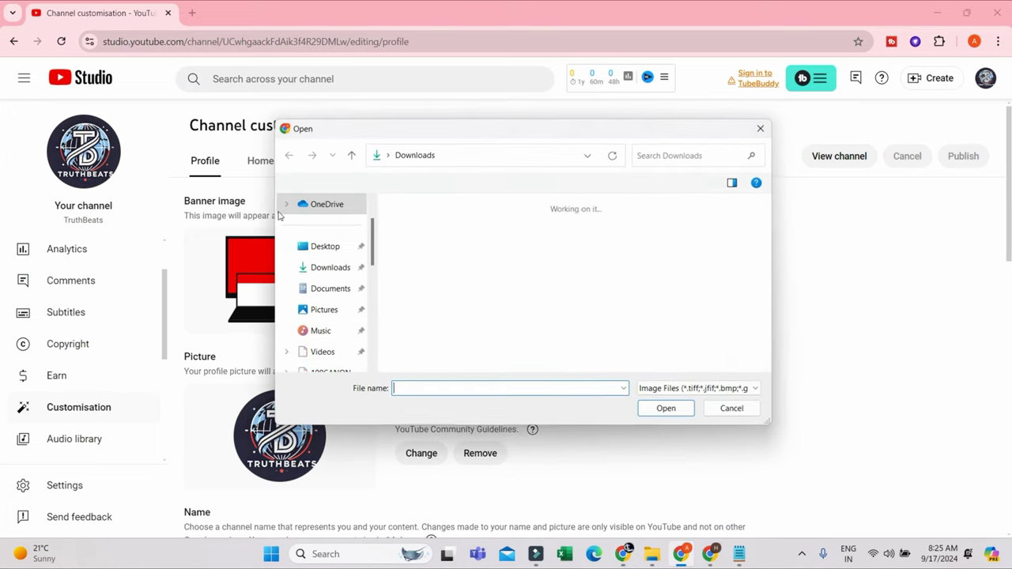
{"action": "left_click", "coordinate": [432, 247]}
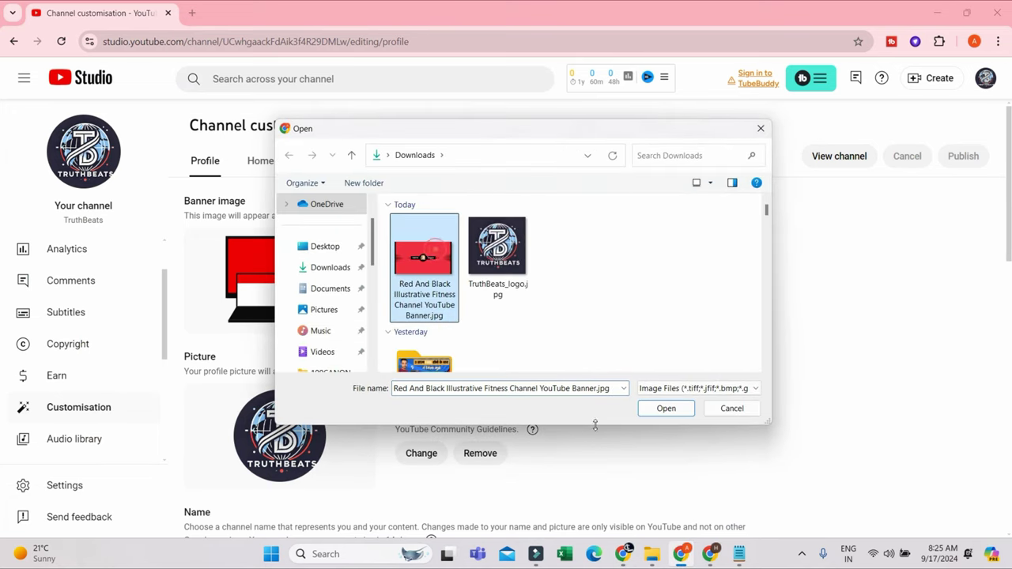
{"action": "left_click", "coordinate": [663, 408]}
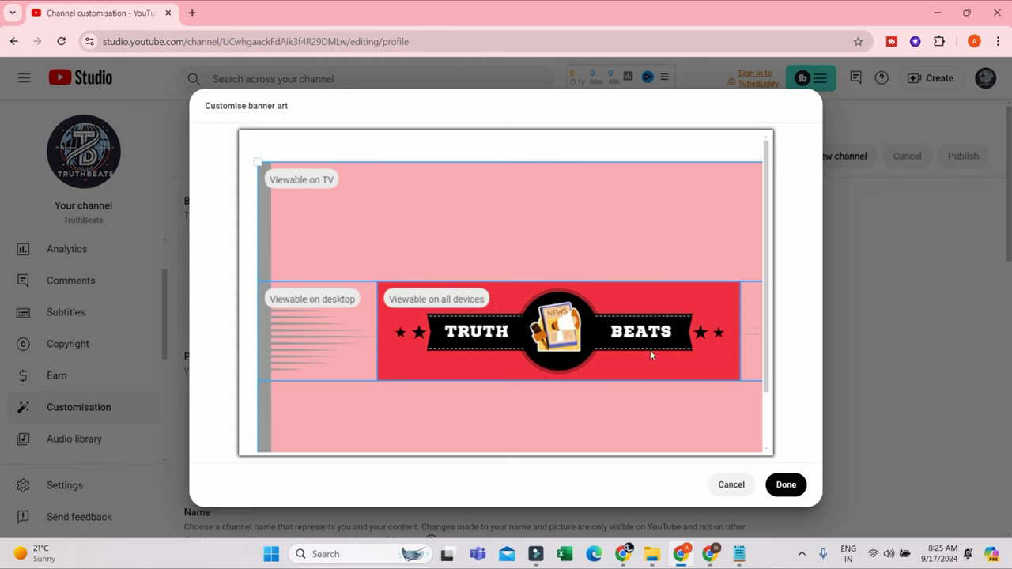
{"action": "left_click", "coordinate": [784, 484]}
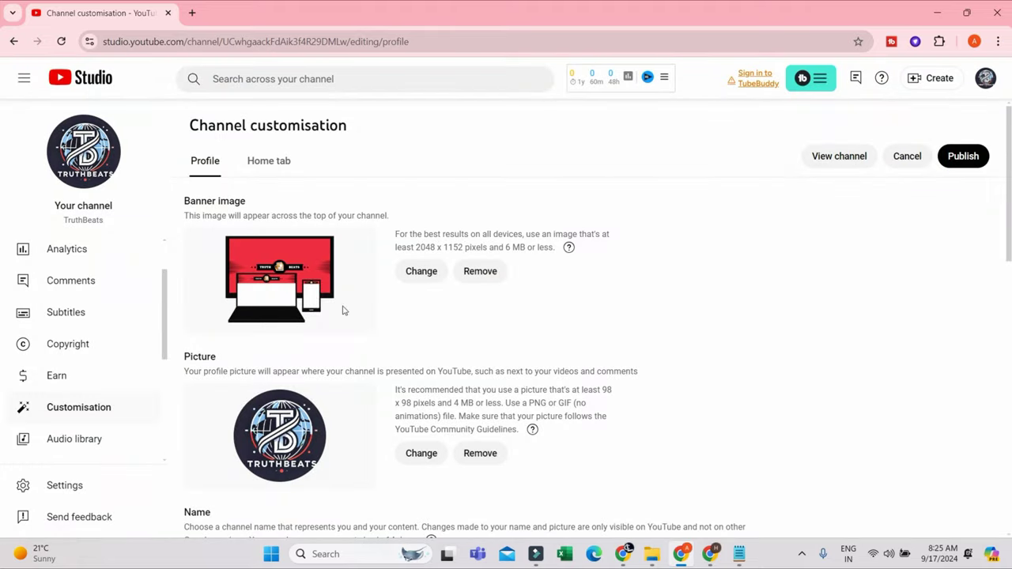
{"action": "left_click", "coordinate": [967, 157]}
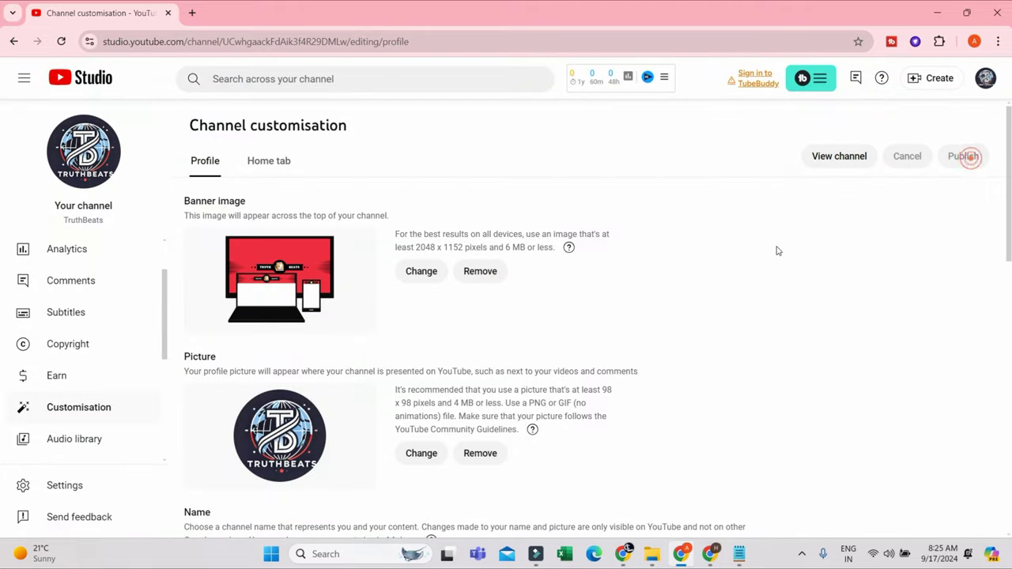
- View the TruthBeats channel page and reload it to check the new banner
{"action": "left_click", "coordinate": [847, 160]}
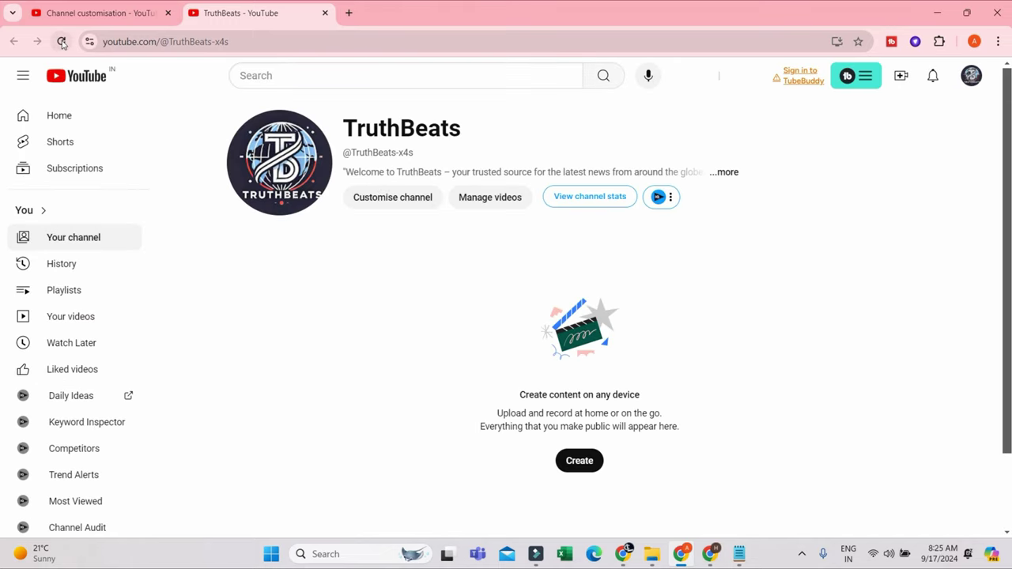
{"action": "left_click", "coordinate": [62, 42]}
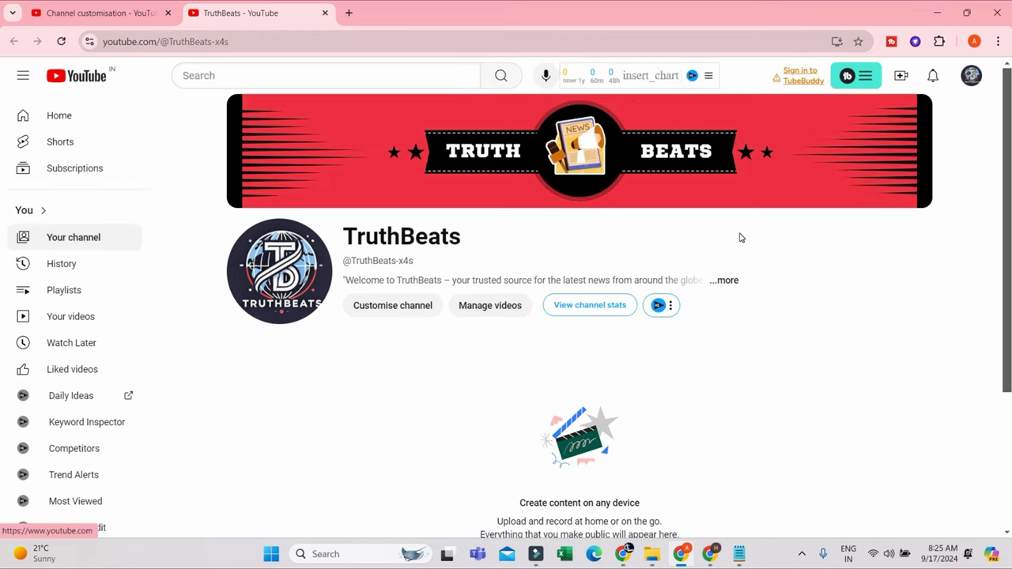
{"action": "mouse_move", "coordinate": [789, 194]}
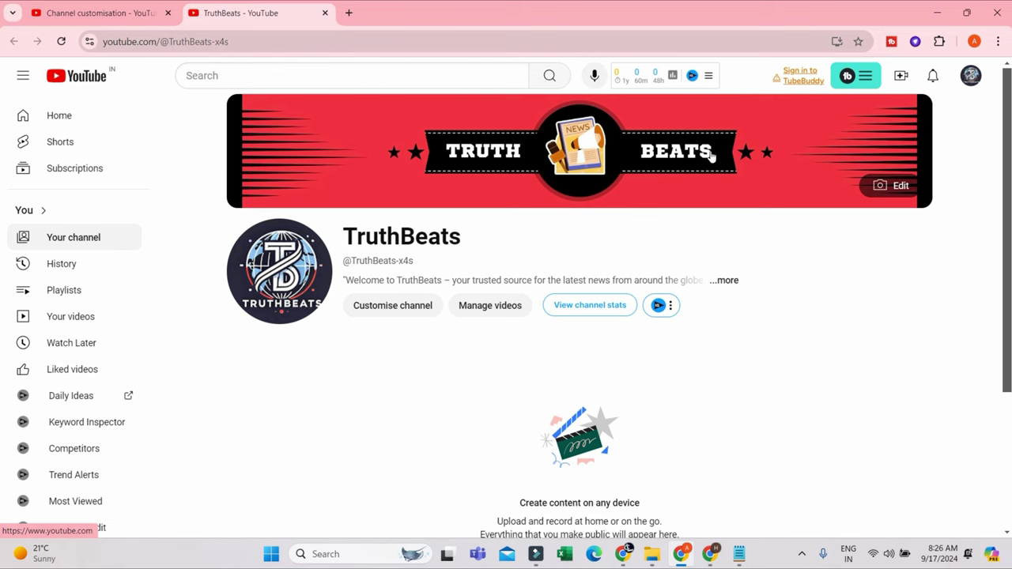
- Find Google Trends with a web search for "google trends" in a new browser tab and open its Trending now page
{"action": "left_click", "coordinate": [348, 13]}
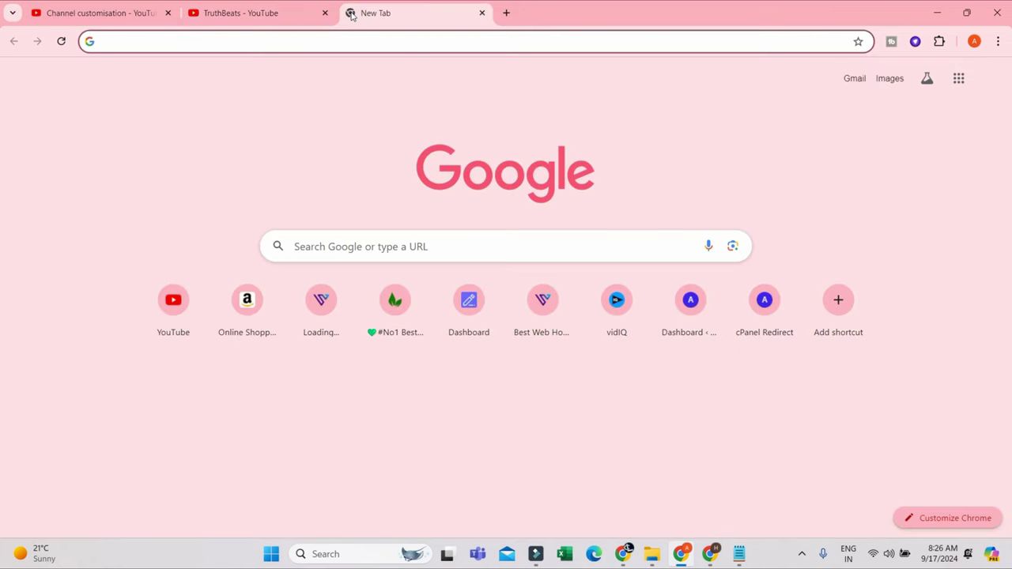
{"action": "type", "text": "GOOgle"}
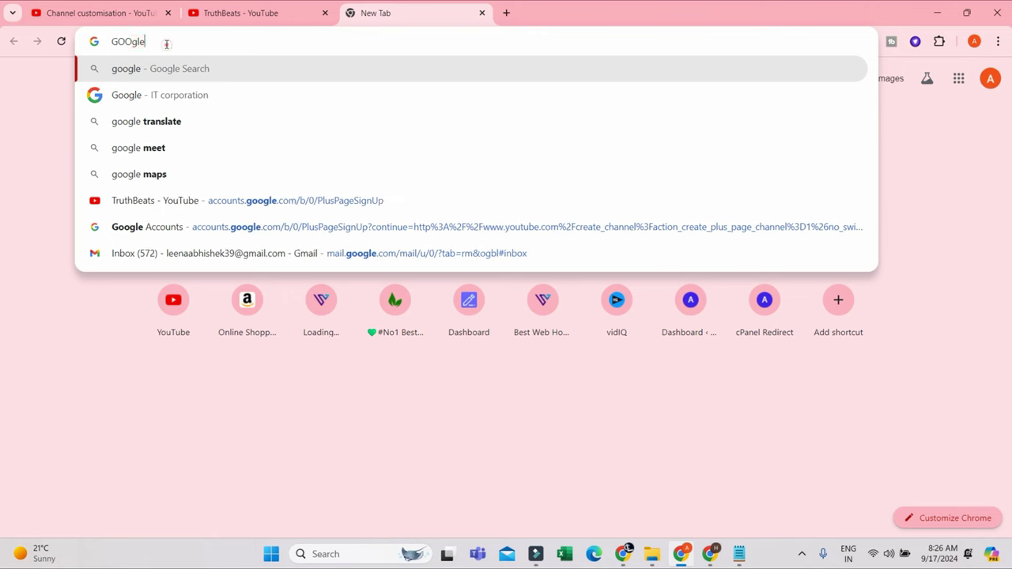
{"action": "key", "text": "ctrl+a"}
{"action": "type", "text": "go"}
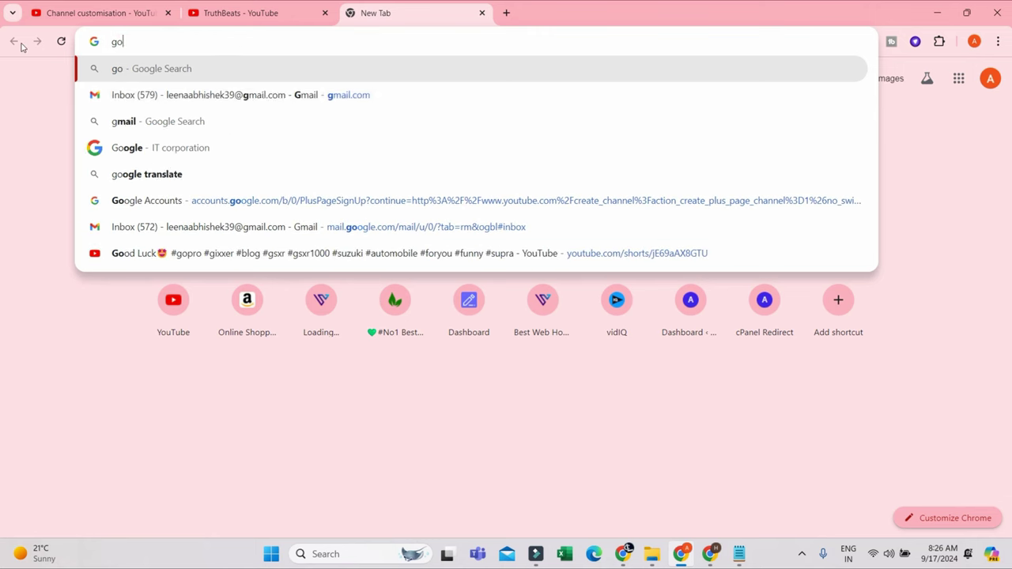
{"action": "type", "text": "ogle tren"}
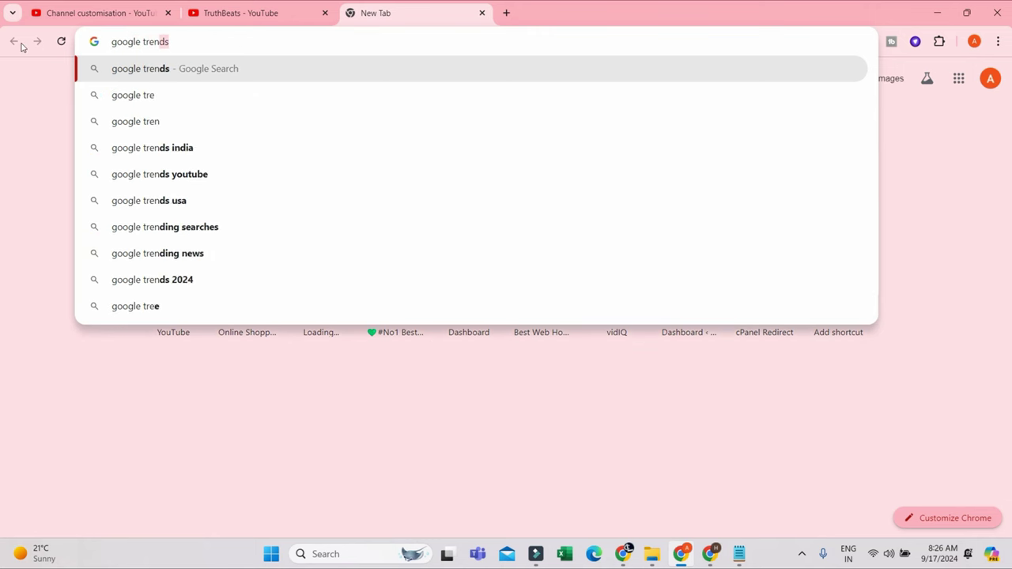
{"action": "type", "text": "ds"}
{"action": "key", "text": "Return"}
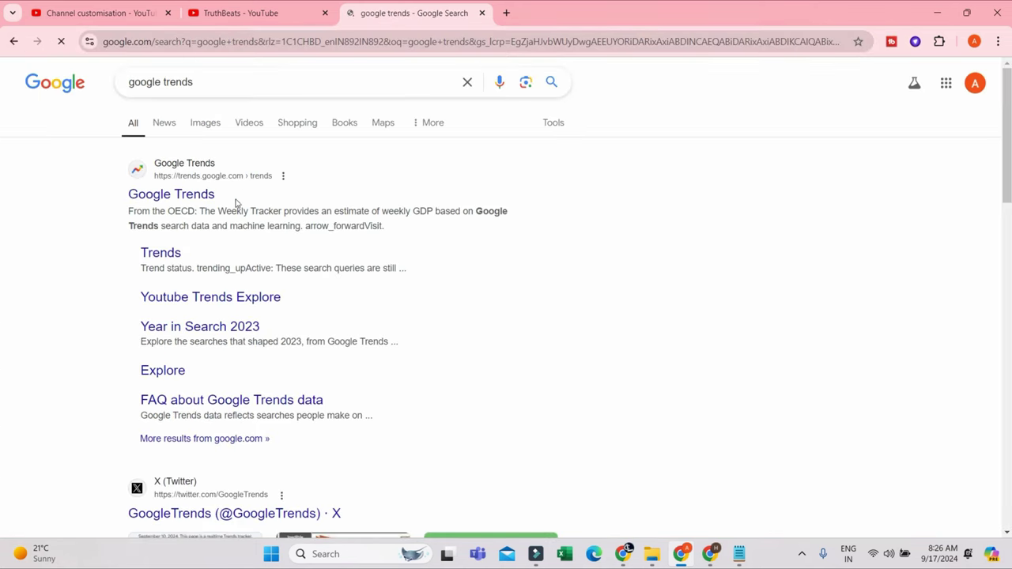
{"action": "left_click", "coordinate": [200, 195]}
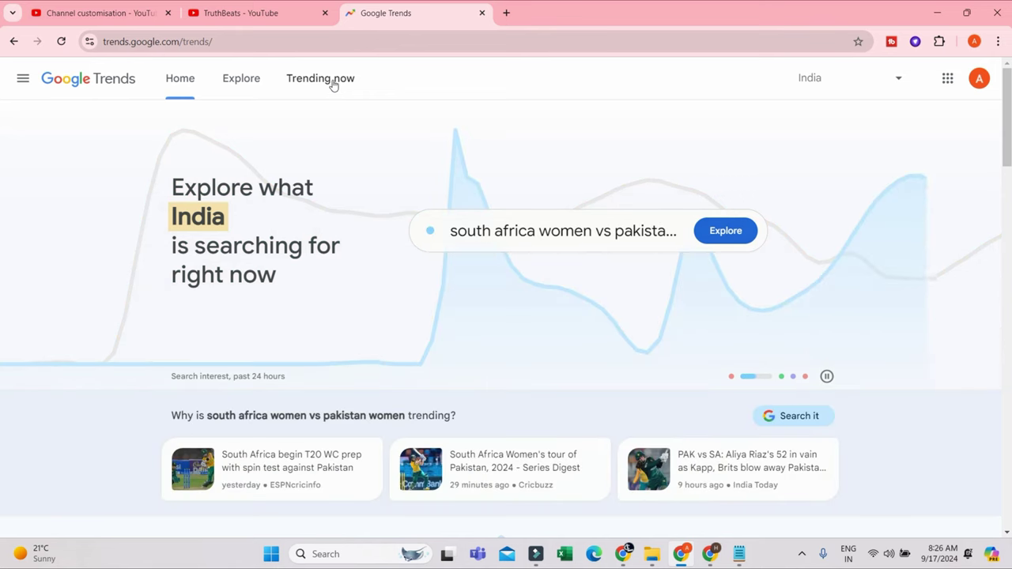
{"action": "left_click", "coordinate": [333, 82]}
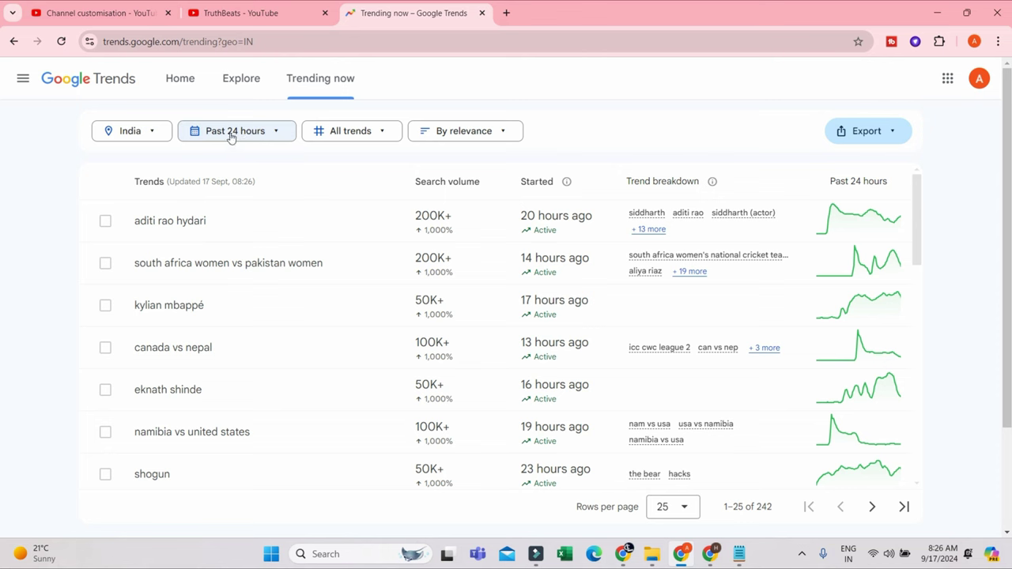
- Keep the Trending now period at the past 24 hours and look through India's trending searches
{"action": "left_click", "coordinate": [232, 134]}
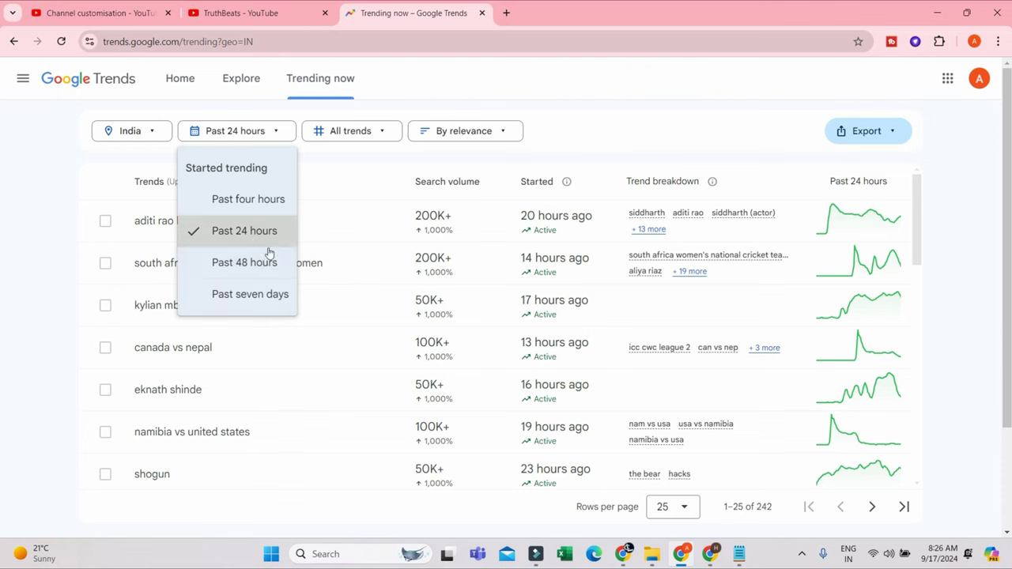
{"action": "scroll", "coordinate": [327, 195], "scroll_direction": "down", "scroll_amount": 2}
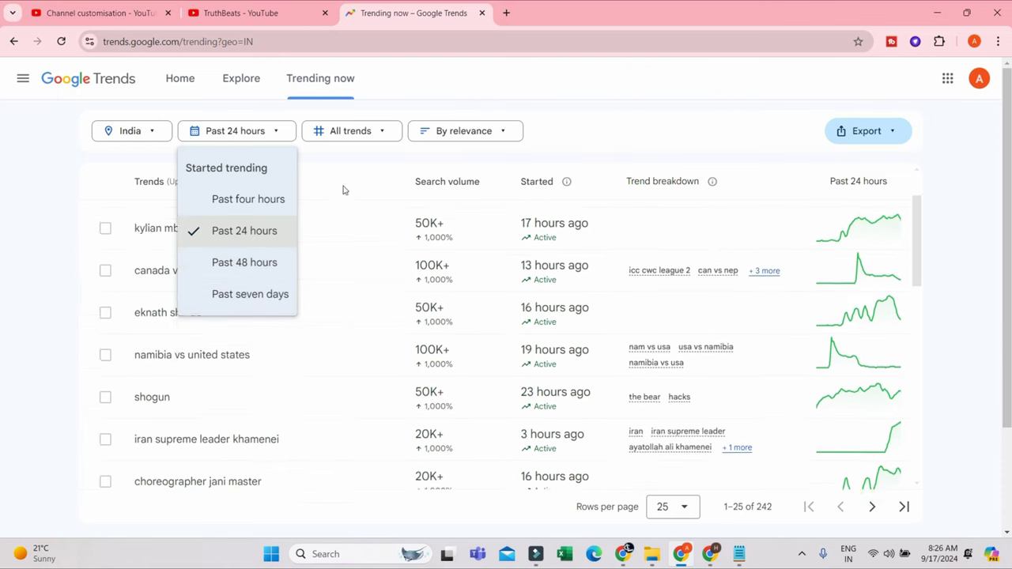
{"action": "scroll", "coordinate": [343, 190], "scroll_direction": "up", "scroll_amount": 2}
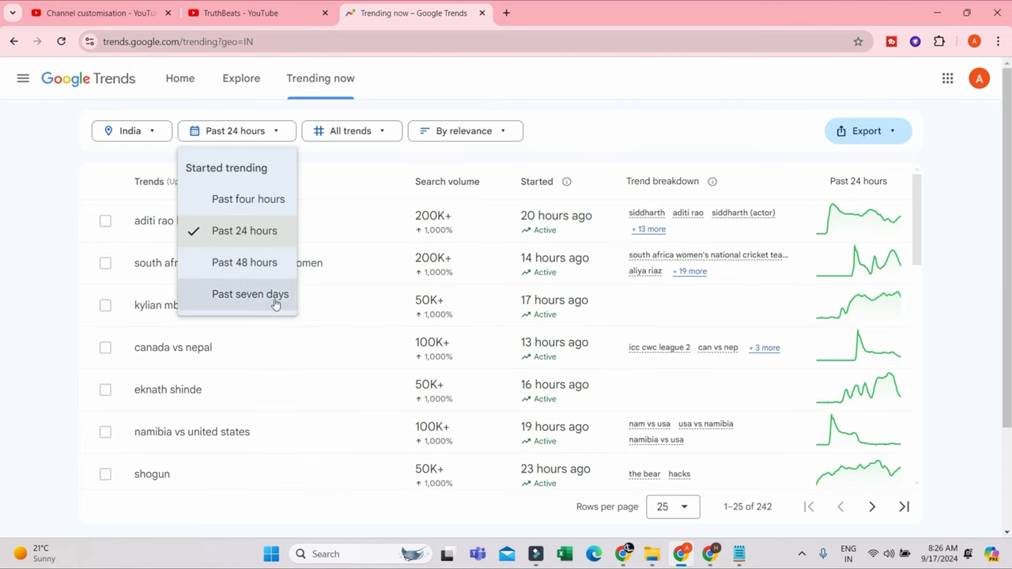
{"action": "left_click", "coordinate": [251, 231]}
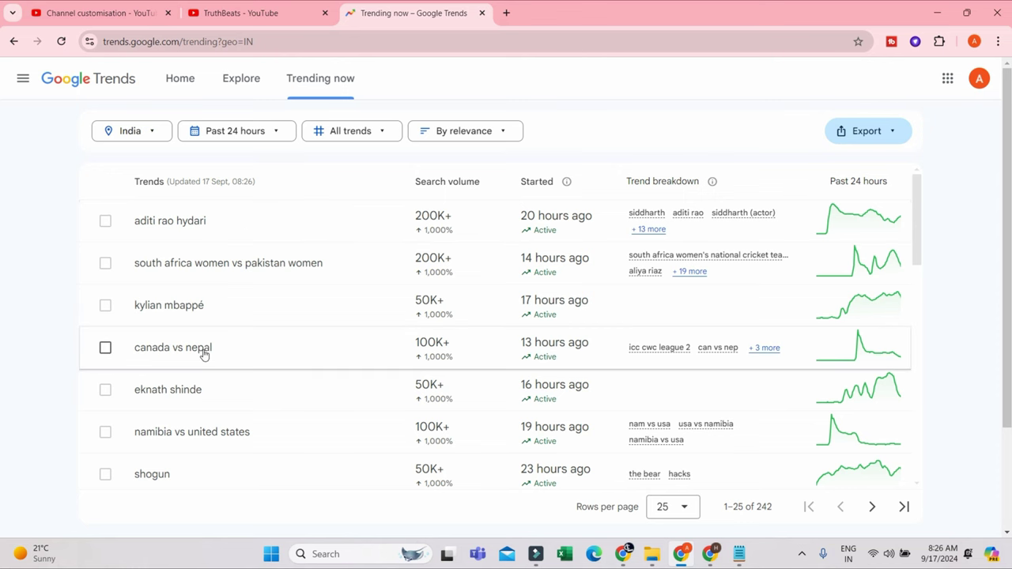
{"action": "scroll", "coordinate": [202, 401], "scroll_direction": "down", "scroll_amount": 1}
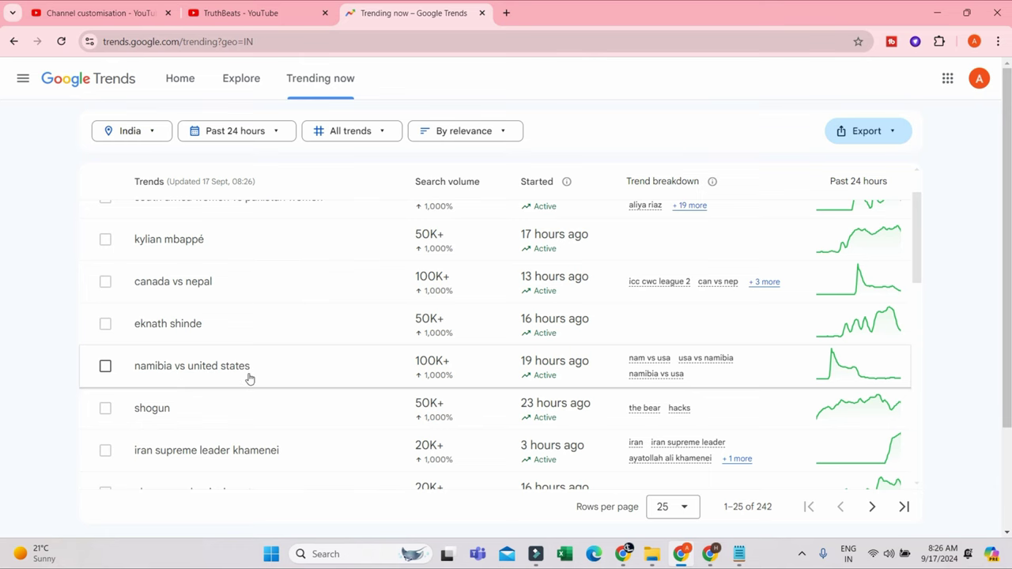
{"action": "scroll", "coordinate": [241, 377], "scroll_direction": "down", "scroll_amount": 3}
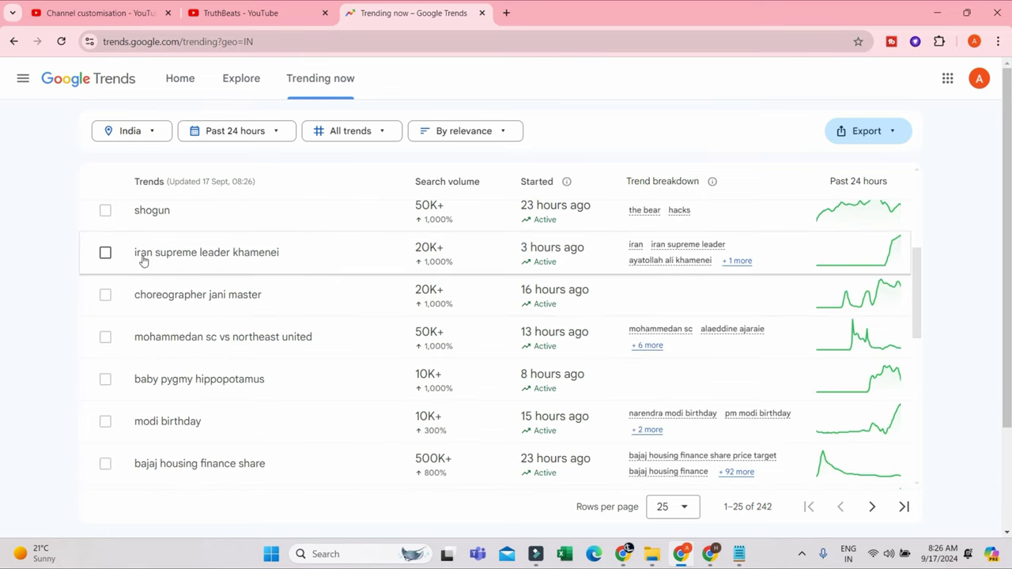
{"action": "scroll", "coordinate": [293, 325], "scroll_direction": "down", "scroll_amount": 1}
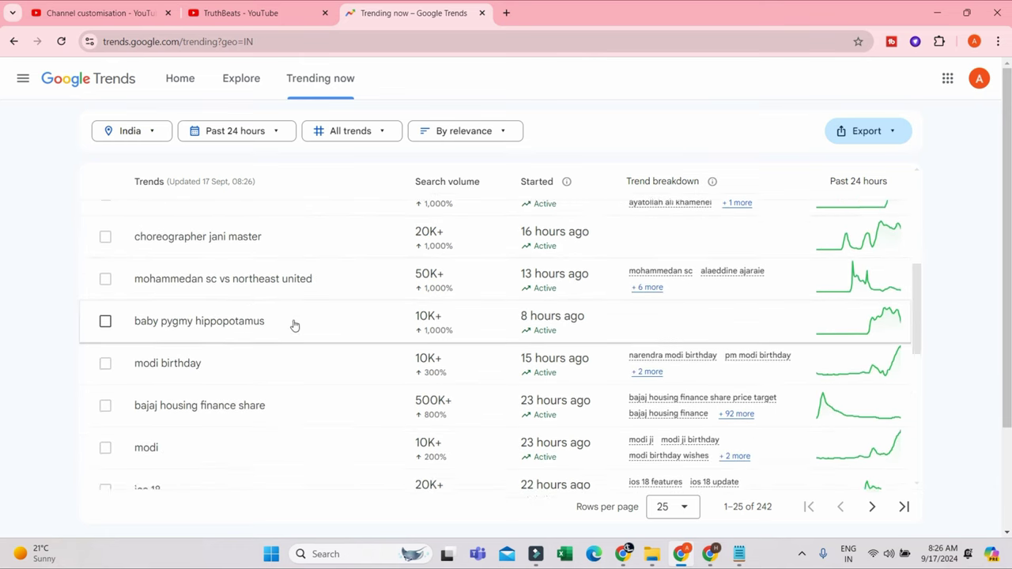
{"action": "scroll", "coordinate": [163, 295], "scroll_direction": "down", "scroll_amount": 3}
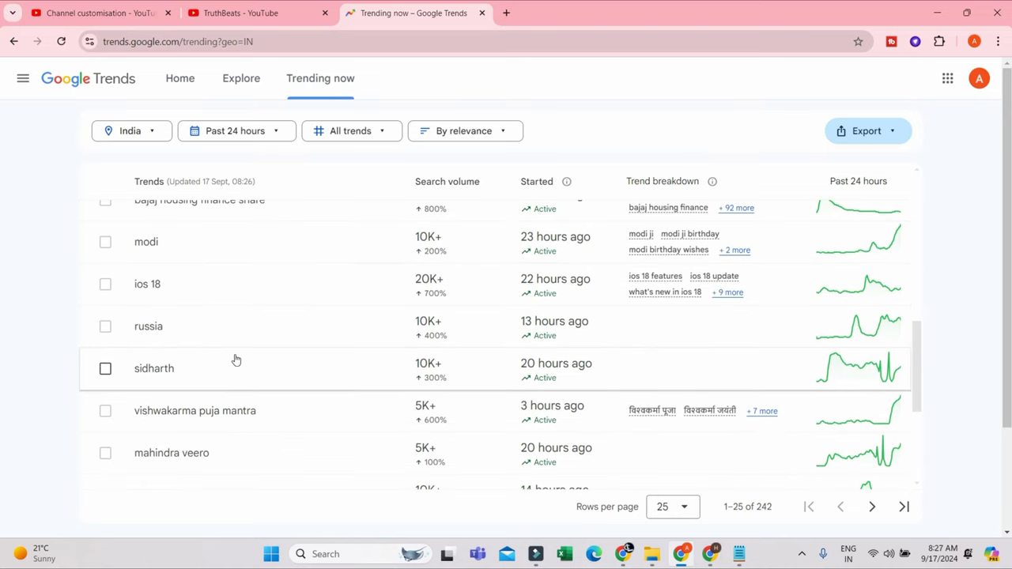
{"action": "scroll", "coordinate": [236, 360], "scroll_direction": "down", "scroll_amount": 3}
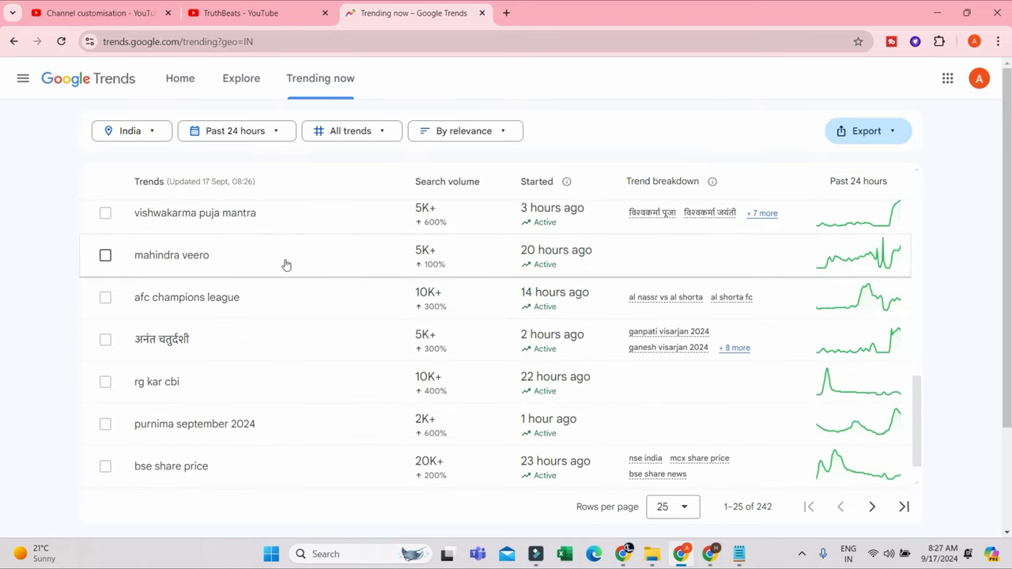
- Limit the India trends to the past four hours and look through the list for a news topic
{"action": "left_click", "coordinate": [274, 131]}
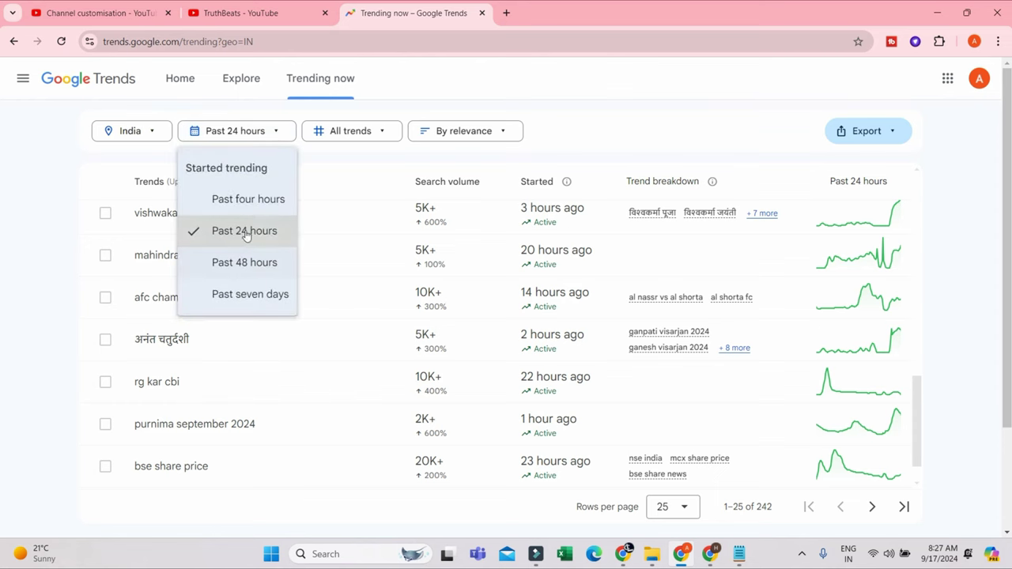
{"action": "left_click", "coordinate": [260, 199]}
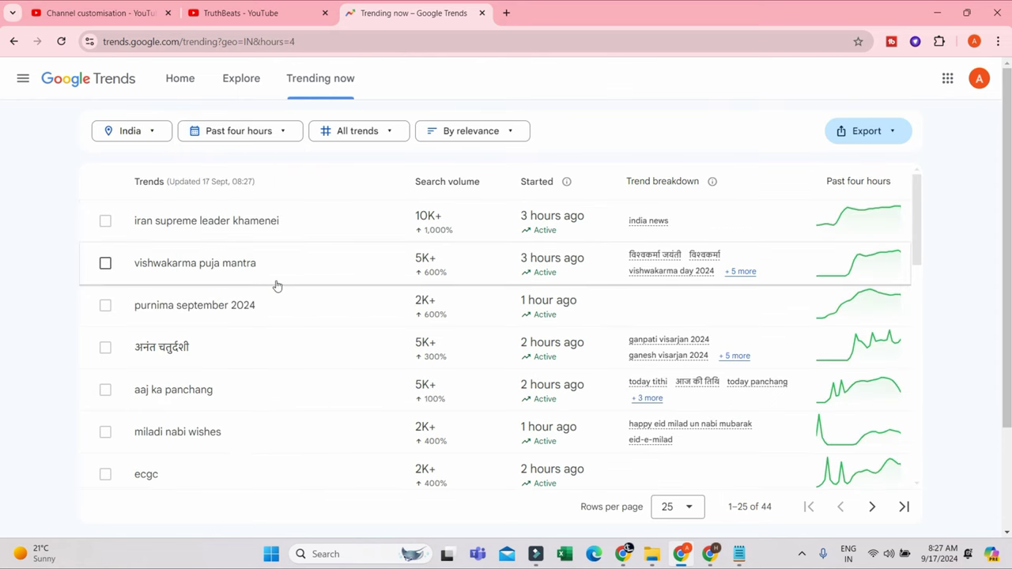
{"action": "scroll", "coordinate": [244, 312], "scroll_direction": "down", "scroll_amount": 1}
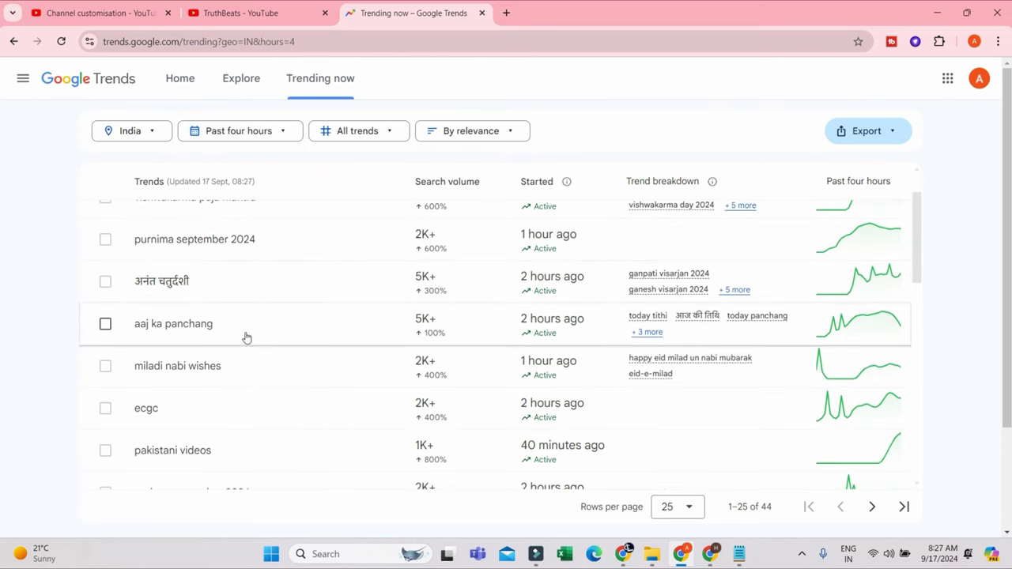
{"action": "scroll", "coordinate": [155, 337], "scroll_direction": "down", "scroll_amount": 1}
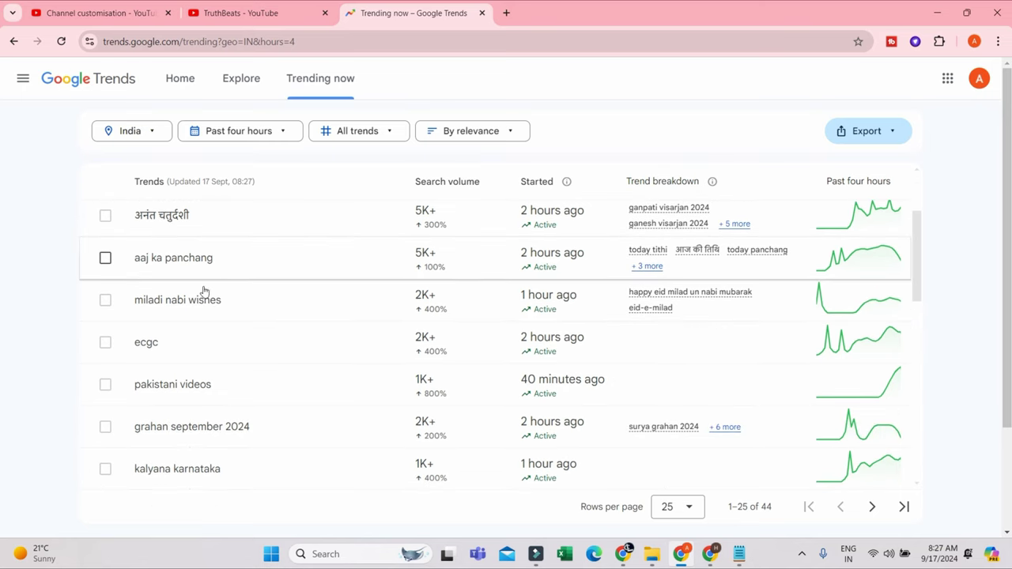
{"action": "scroll", "coordinate": [203, 403], "scroll_direction": "down", "scroll_amount": 1}
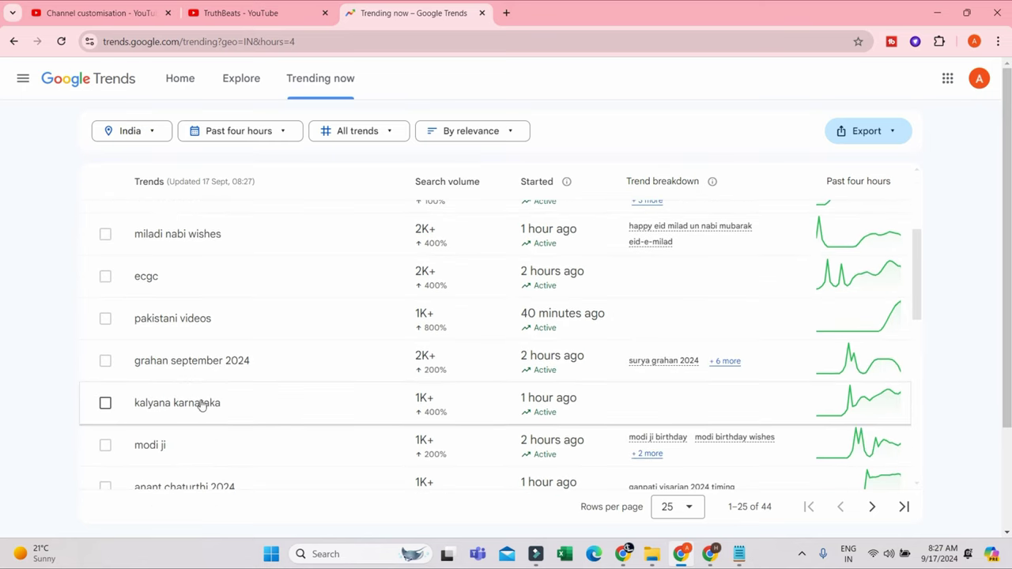
{"action": "scroll", "coordinate": [198, 371], "scroll_direction": "down", "scroll_amount": 1}
{"action": "scroll", "coordinate": [197, 387], "scroll_direction": "down", "scroll_amount": 1}
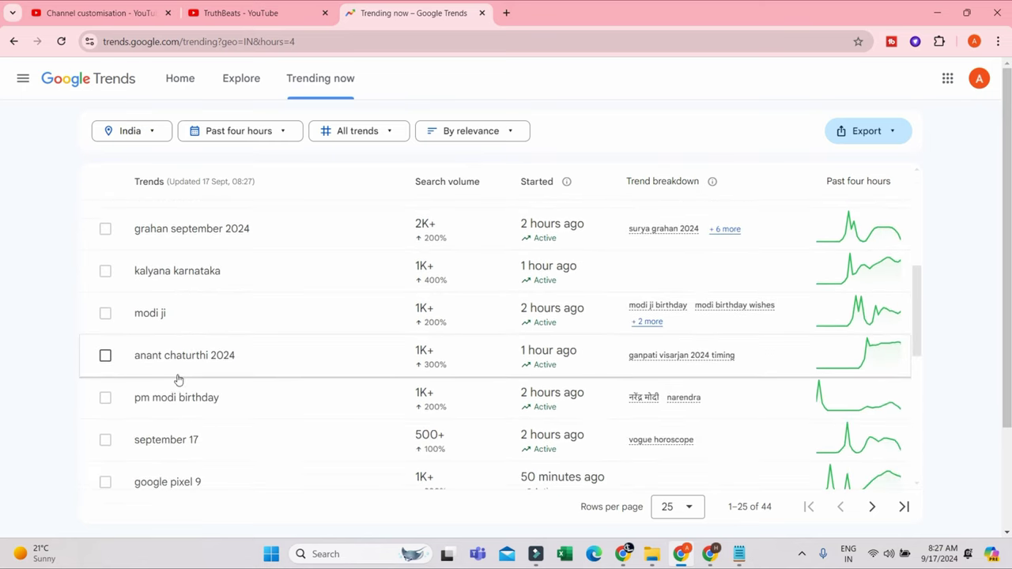
{"action": "scroll", "coordinate": [224, 386], "scroll_direction": "down", "scroll_amount": 1}
{"action": "scroll", "coordinate": [198, 413], "scroll_direction": "down", "scroll_amount": 1}
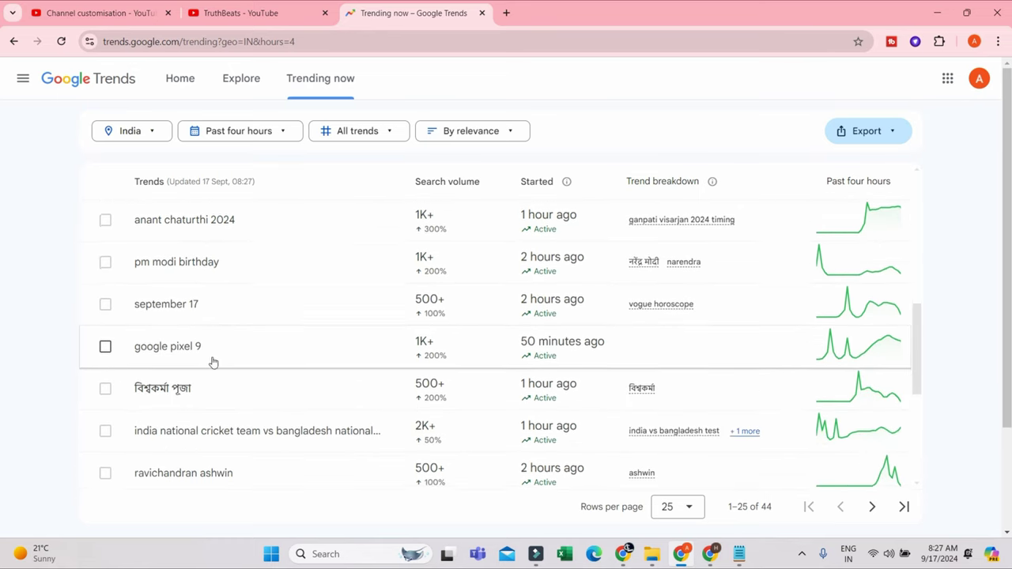
{"action": "scroll", "coordinate": [206, 388], "scroll_direction": "down", "scroll_amount": 1}
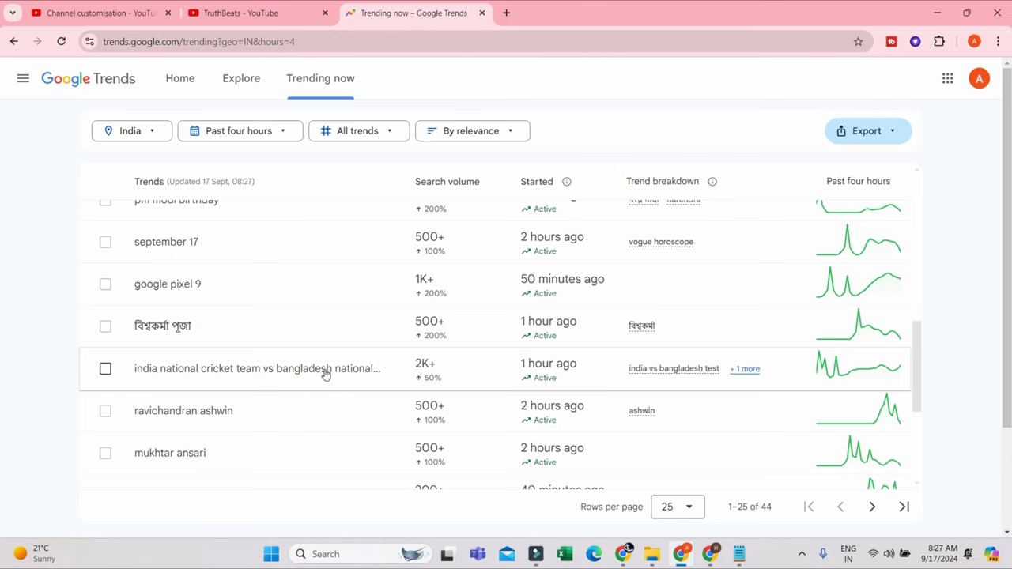
- Open the details of the India versus Bangladesh cricket trend and copy its full title
{"action": "left_click", "coordinate": [254, 373]}
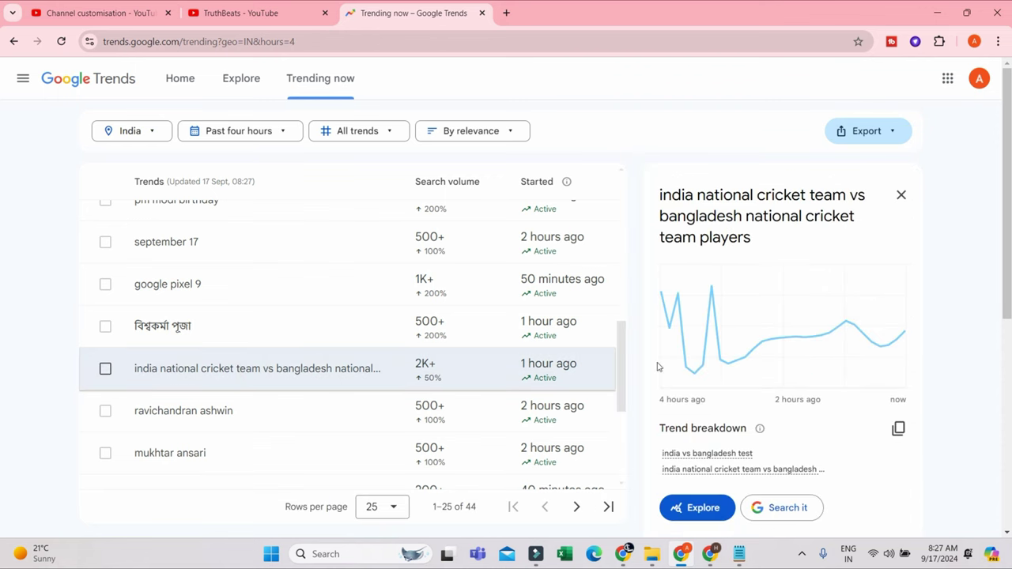
{"action": "left_click_drag", "start_coordinate": [660, 189], "coordinate": [755, 240]}
{"action": "key", "text": "ctrl+c"}
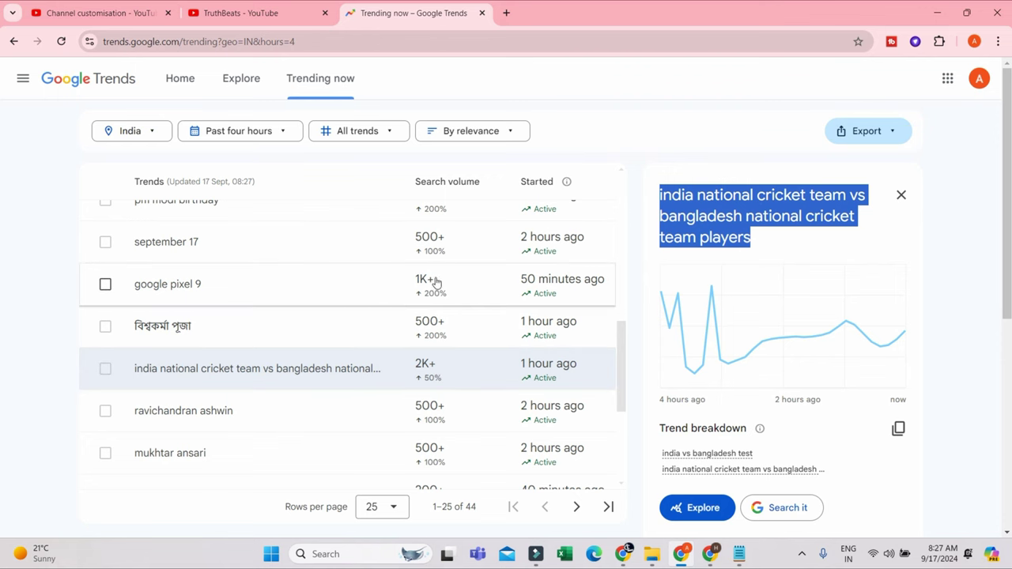
- Compare the search volumes and start times of the other trends from the past four hours
{"action": "scroll", "coordinate": [454, 312], "scroll_direction": "up", "scroll_amount": 2}
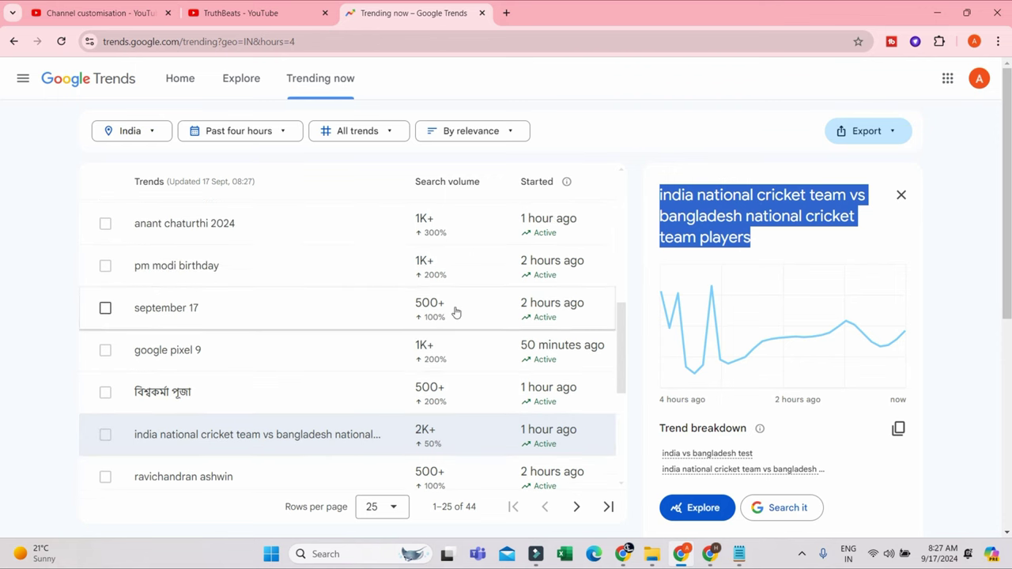
{"action": "scroll", "coordinate": [455, 311], "scroll_direction": "up", "scroll_amount": 4}
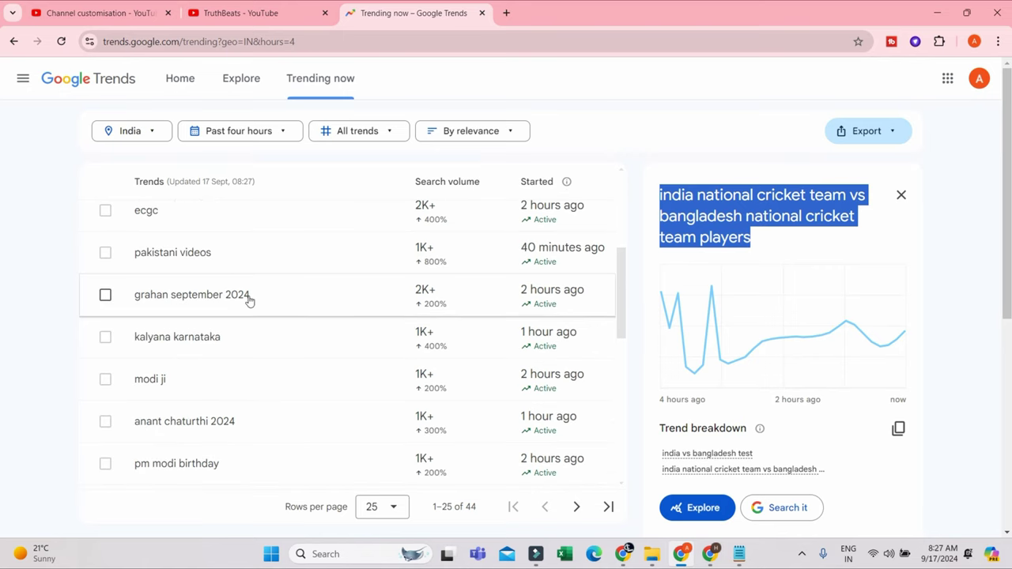
{"action": "scroll", "coordinate": [431, 292], "scroll_direction": "up", "scroll_amount": 3}
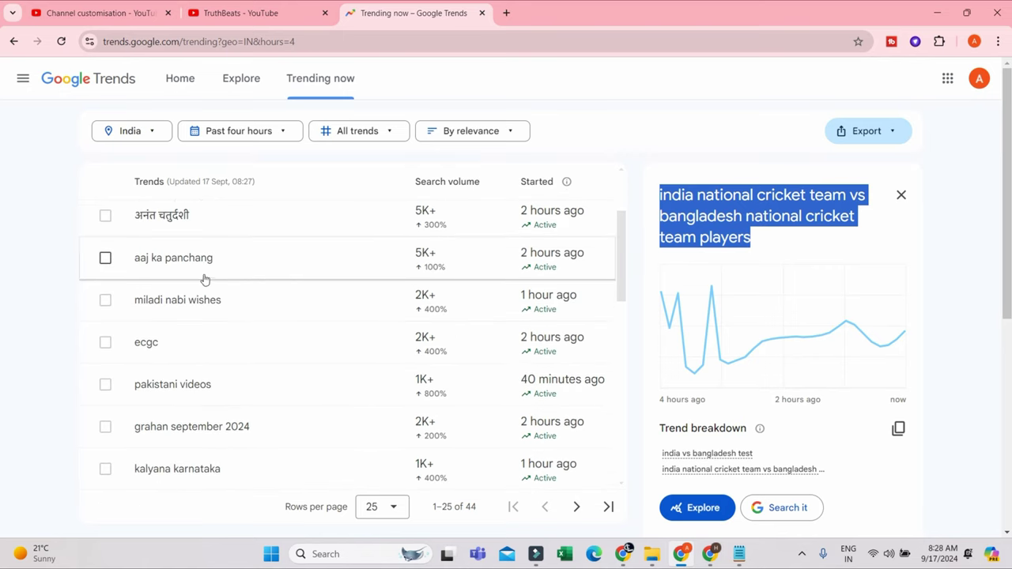
{"action": "scroll", "coordinate": [462, 251], "scroll_direction": "up", "scroll_amount": 2}
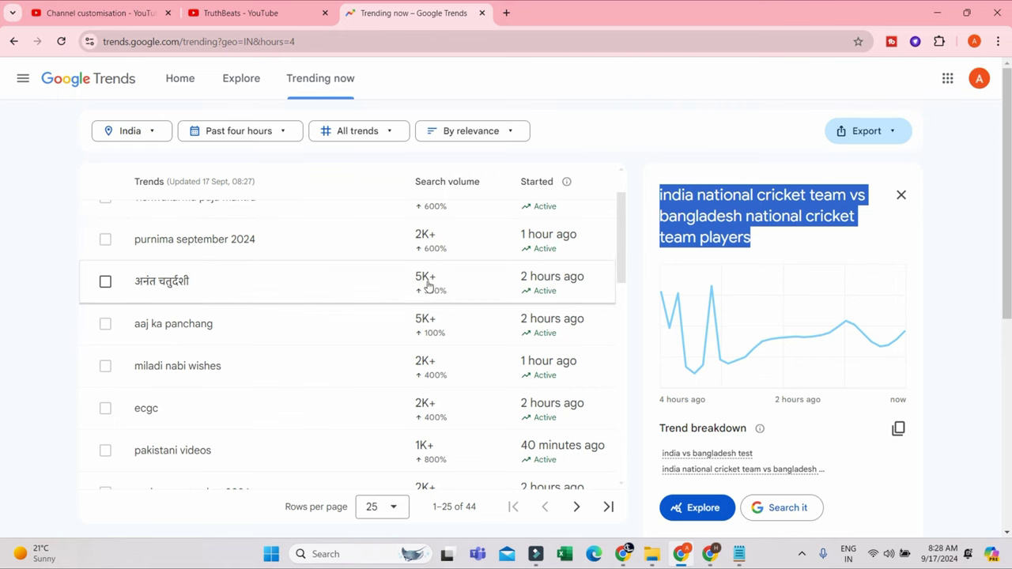
{"action": "scroll", "coordinate": [452, 283], "scroll_direction": "up", "scroll_amount": 2}
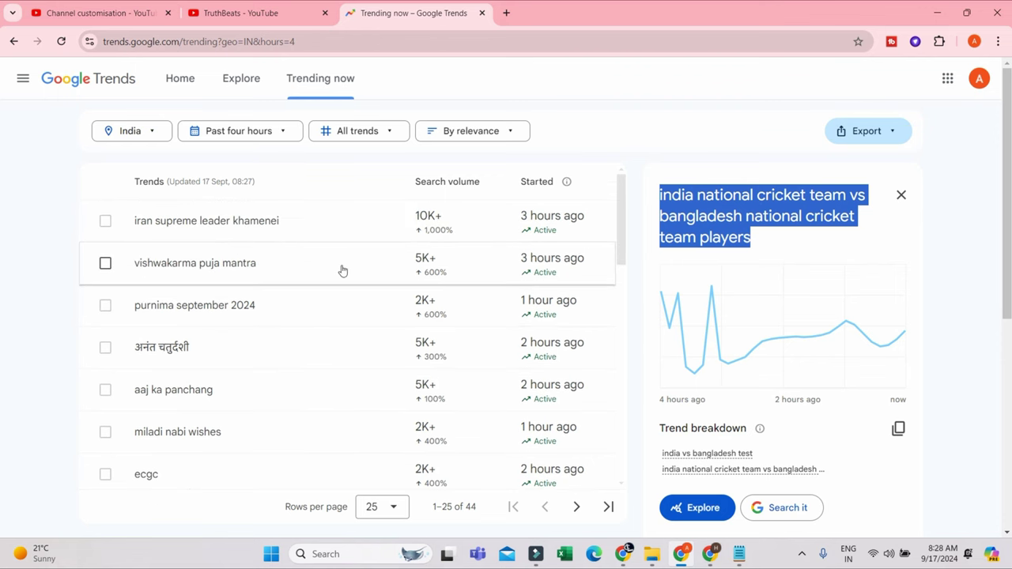
{"action": "scroll", "coordinate": [455, 273], "scroll_direction": "down", "scroll_amount": 12}
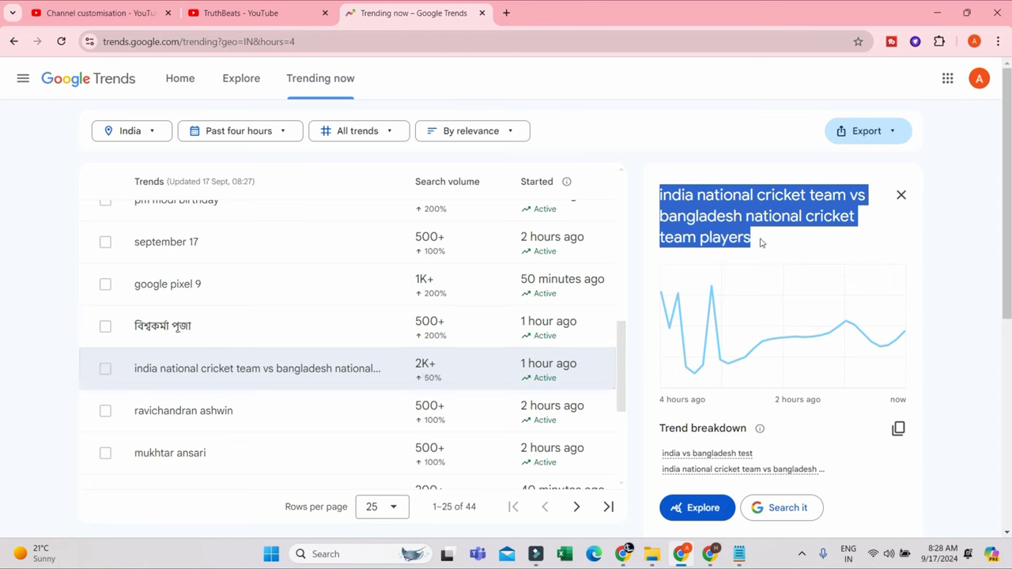
- Paste the copied trend title into the address field of a new browser tab and copy it again from there
{"action": "left_click", "coordinate": [504, 13]}
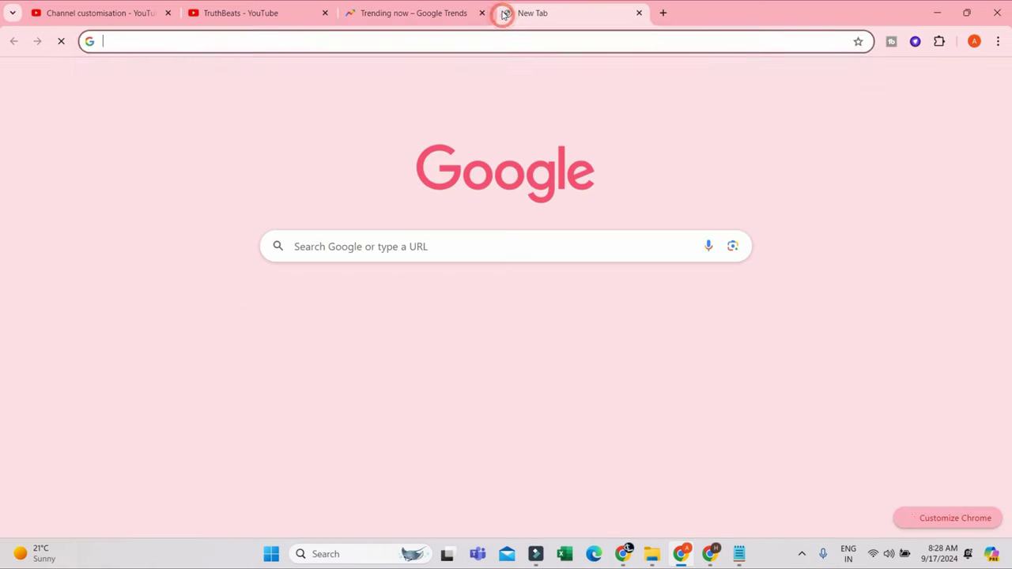
{"action": "key", "text": "ctrl+v"}
{"action": "left_click", "coordinate": [966, 159]}
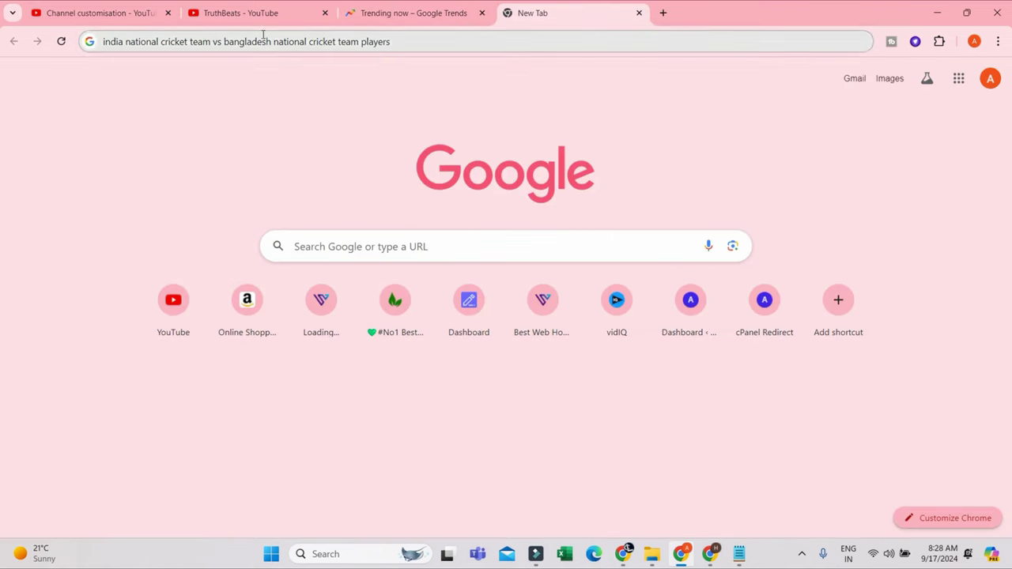
{"action": "left_click_drag", "start_coordinate": [403, 41], "coordinate": [104, 40]}
{"action": "key", "text": "ctrl+c"}
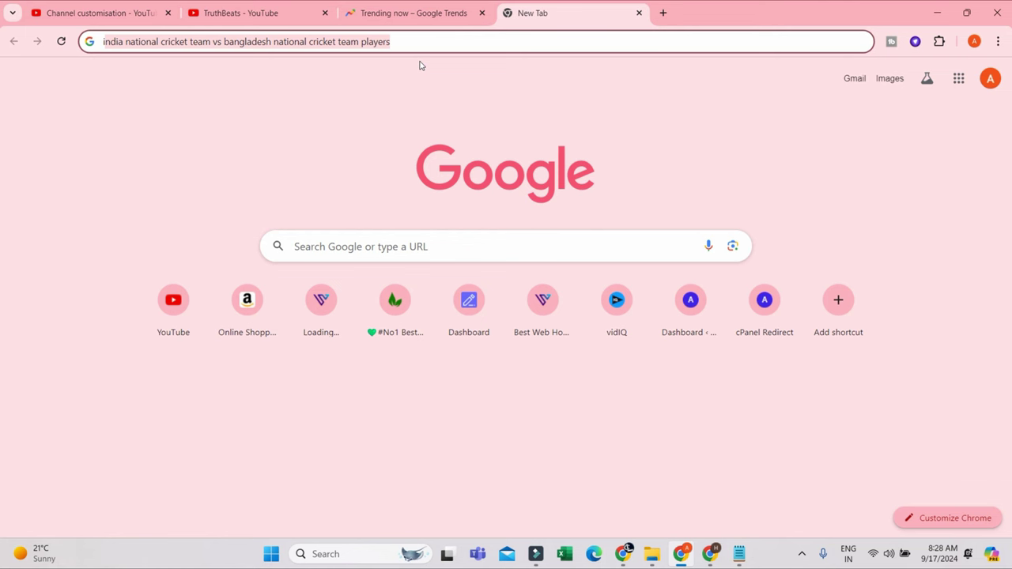
- Find Vidnoz AI with a web search for "vidnos" in another new tab, open its website and look over the home page
{"action": "left_click", "coordinate": [664, 14]}
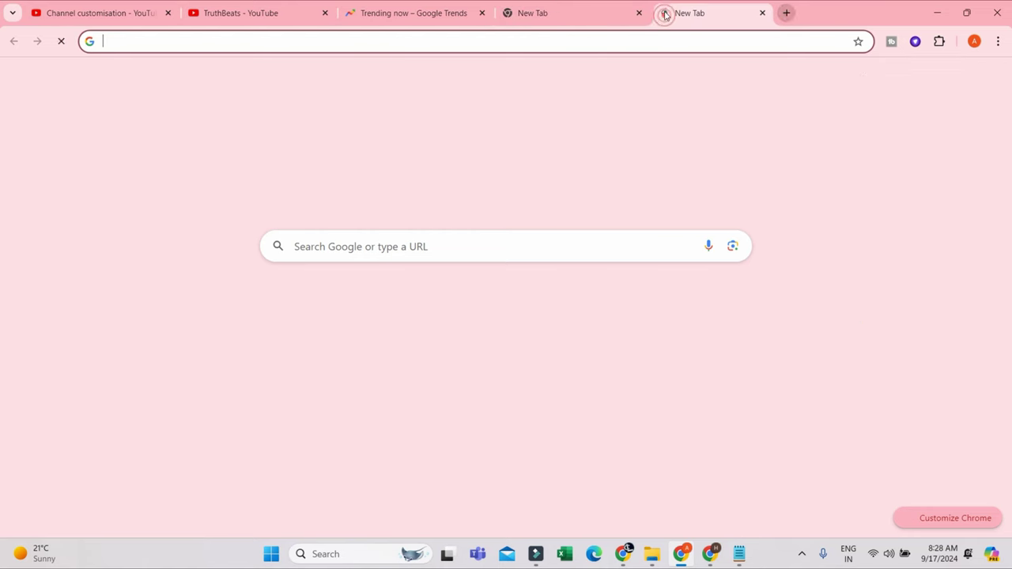
{"action": "type", "text": "vidnos"}
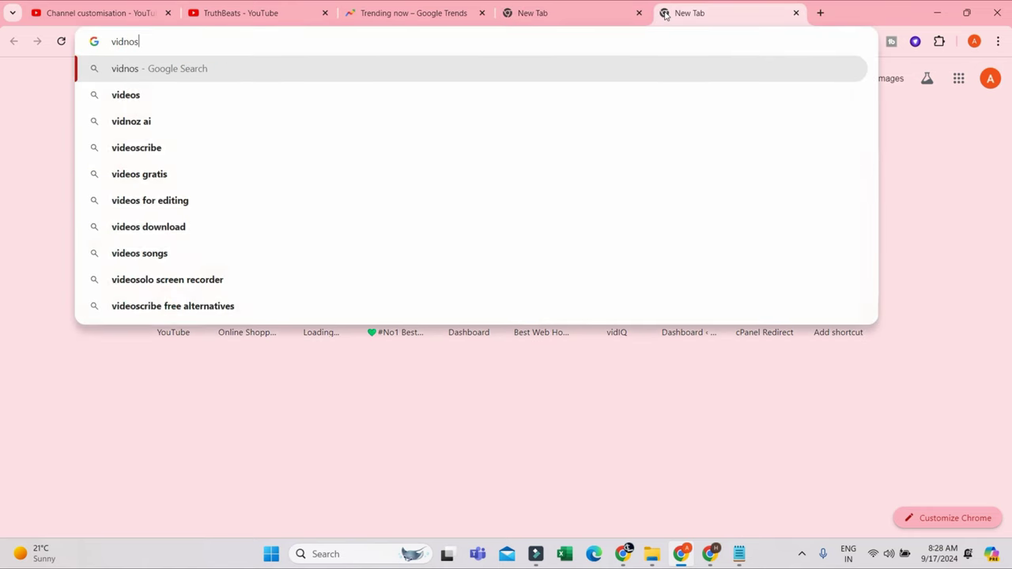
{"action": "key", "text": "Return"}
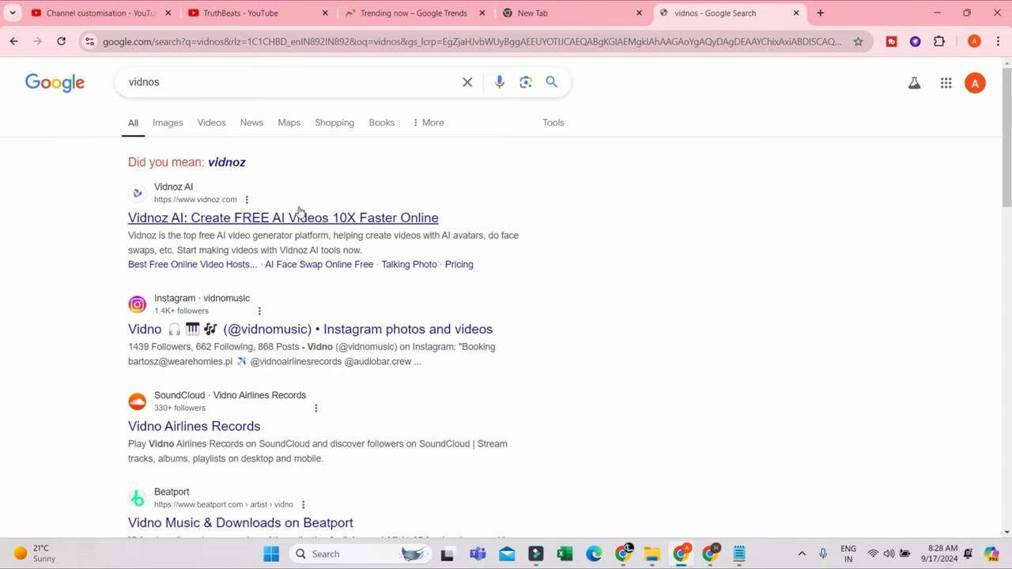
{"action": "left_click", "coordinate": [300, 215]}
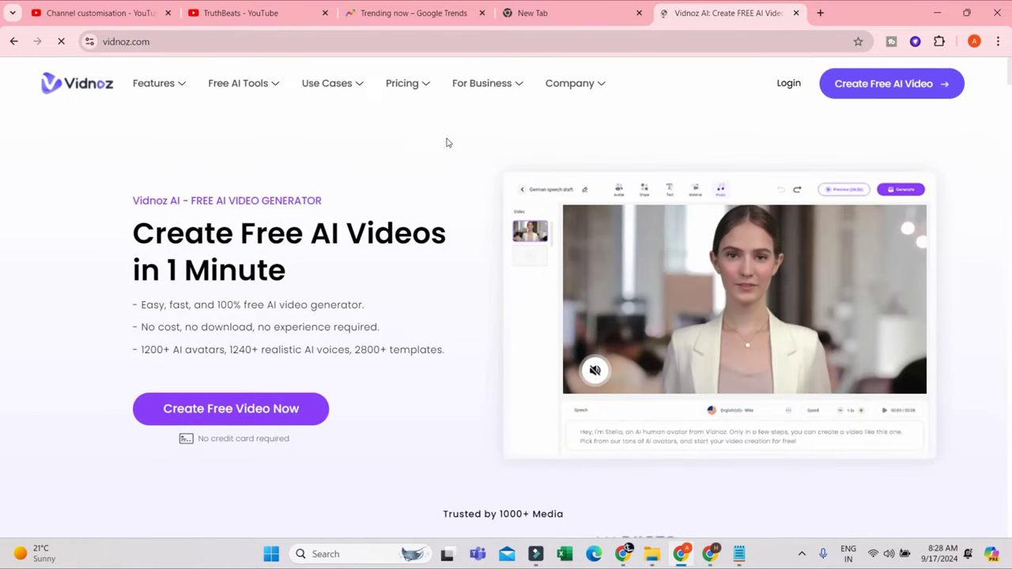
{"action": "scroll", "coordinate": [422, 142], "scroll_direction": "down", "scroll_amount": 3}
{"action": "scroll", "coordinate": [434, 211], "scroll_direction": "down", "scroll_amount": 3}
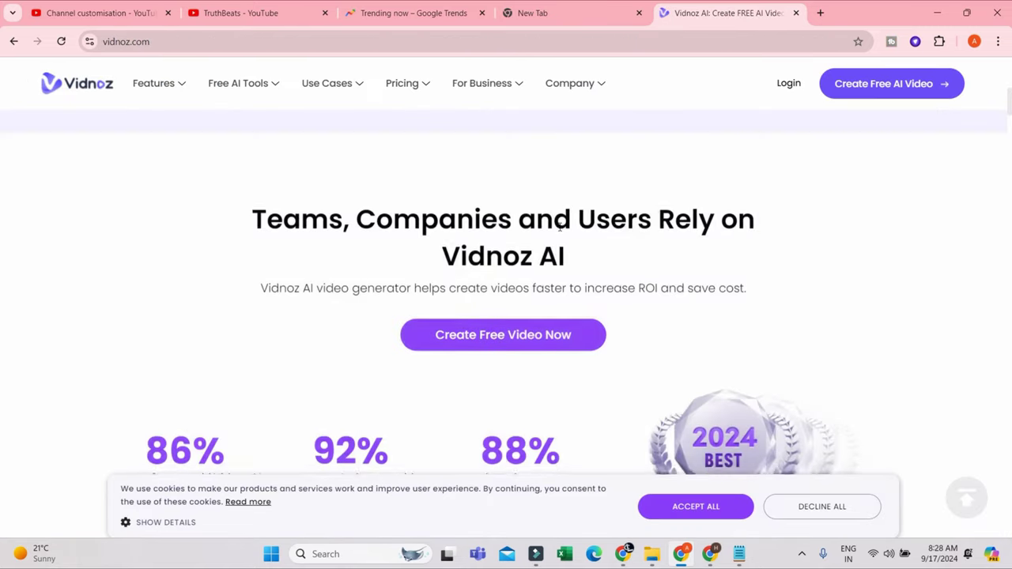
{"action": "scroll", "coordinate": [418, 234], "scroll_direction": "up", "scroll_amount": 7}
{"action": "left_click", "coordinate": [965, 88]}
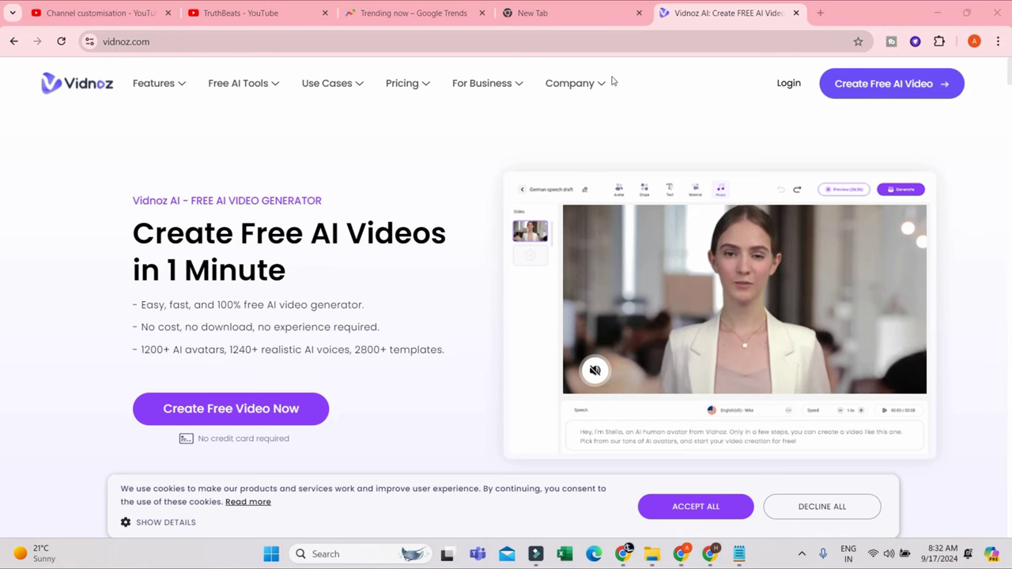
- Search the web for "india national cricket team vs bangladesh national cricket team players" in a new browser tab
{"action": "left_click", "coordinate": [557, 15]}
{"action": "left_click", "coordinate": [418, 42]}
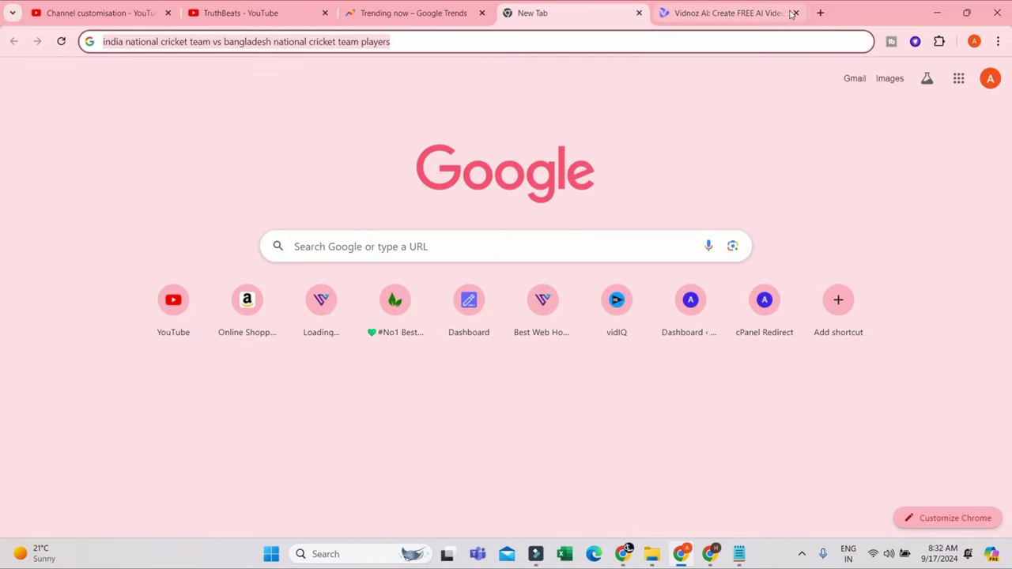
{"action": "left_click", "coordinate": [819, 13]}
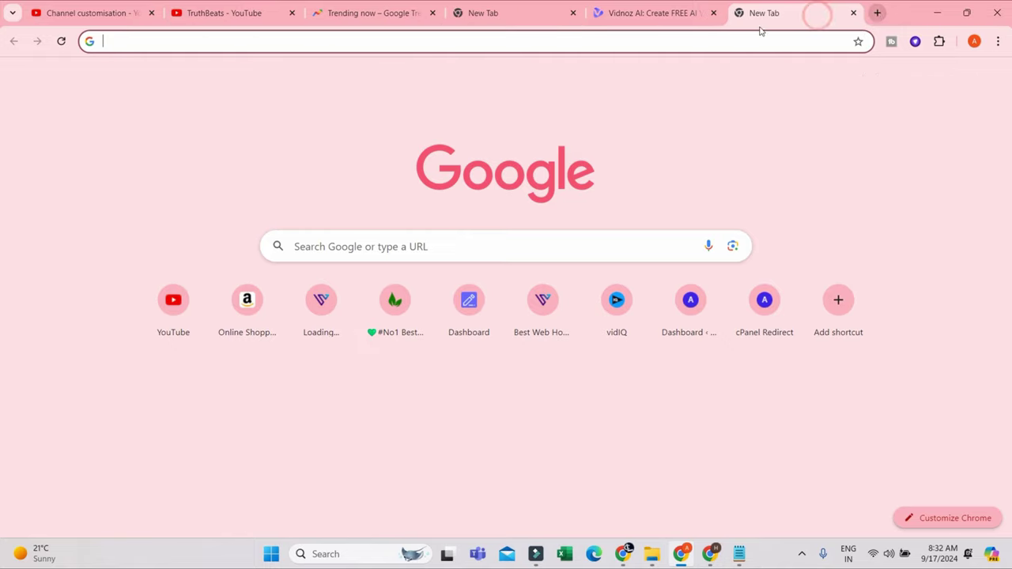
{"action": "key", "text": "ctrl+v"}
{"action": "key", "text": "Return"}
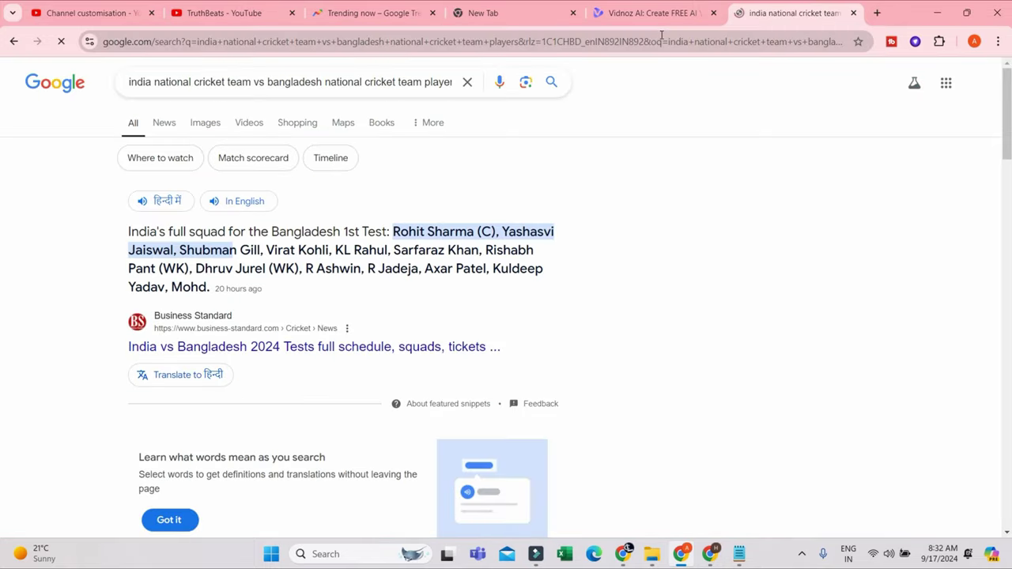
- Look through the search results for a news article about the India versus Bangladesh cricket series
{"action": "scroll", "coordinate": [287, 235], "scroll_direction": "down", "scroll_amount": 5}
{"action": "scroll", "coordinate": [287, 235], "scroll_direction": "down", "scroll_amount": 2}
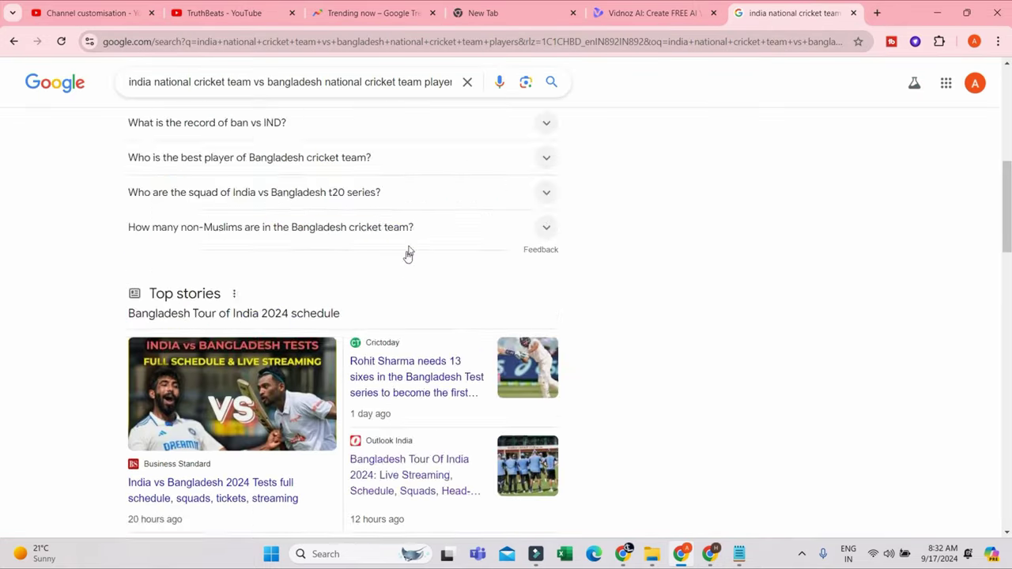
{"action": "scroll", "coordinate": [408, 253], "scroll_direction": "up", "scroll_amount": 7}
{"action": "scroll", "coordinate": [343, 158], "scroll_direction": "down", "scroll_amount": 10}
{"action": "scroll", "coordinate": [307, 281], "scroll_direction": "down", "scroll_amount": 10}
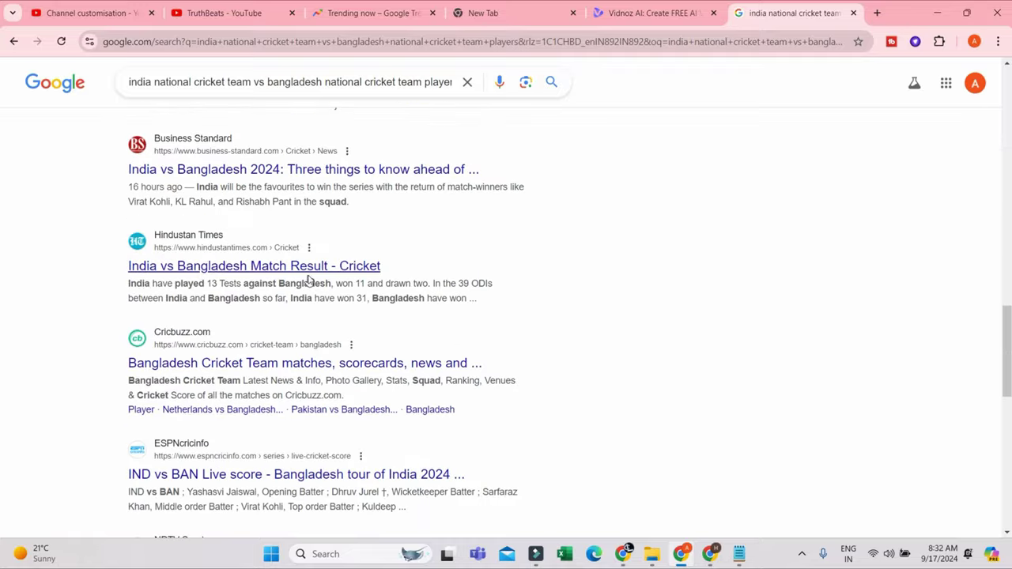
{"action": "scroll", "coordinate": [172, 355], "scroll_direction": "up", "scroll_amount": 2}
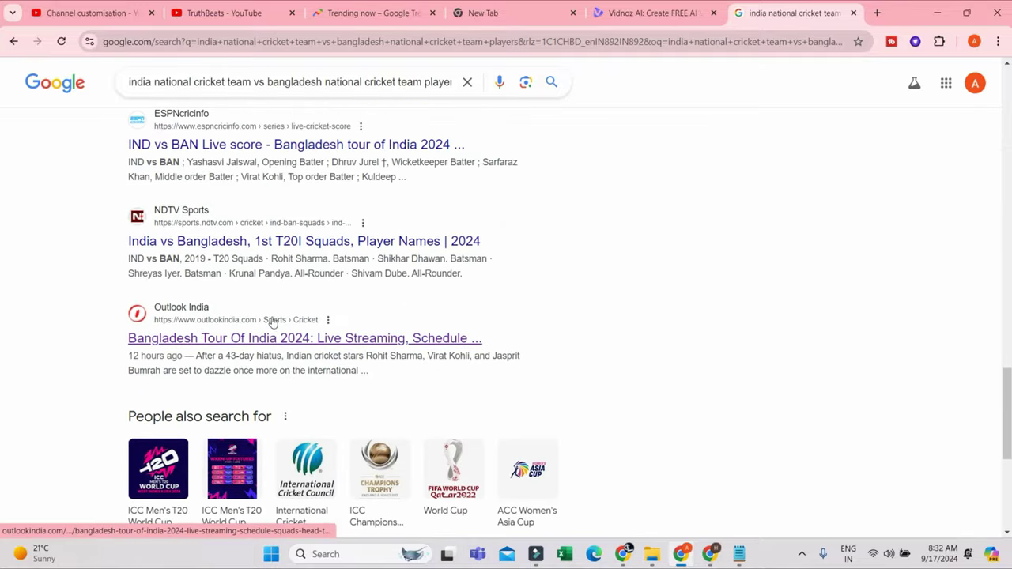
- Open the Outlook India article on the Bangladesh tour of India 2024 and copy its text from the introduction through the Test squads
{"action": "left_click", "coordinate": [190, 339]}
{"action": "scroll", "coordinate": [213, 345], "scroll_direction": "down", "scroll_amount": 10}
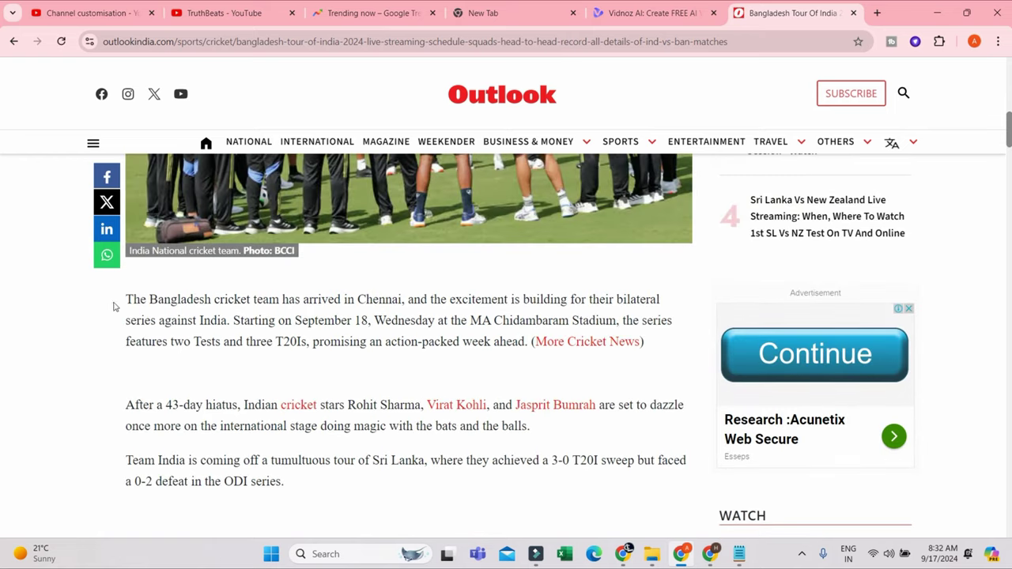
{"action": "left_click_drag", "start_coordinate": [126, 299], "coordinate": [188, 208]}
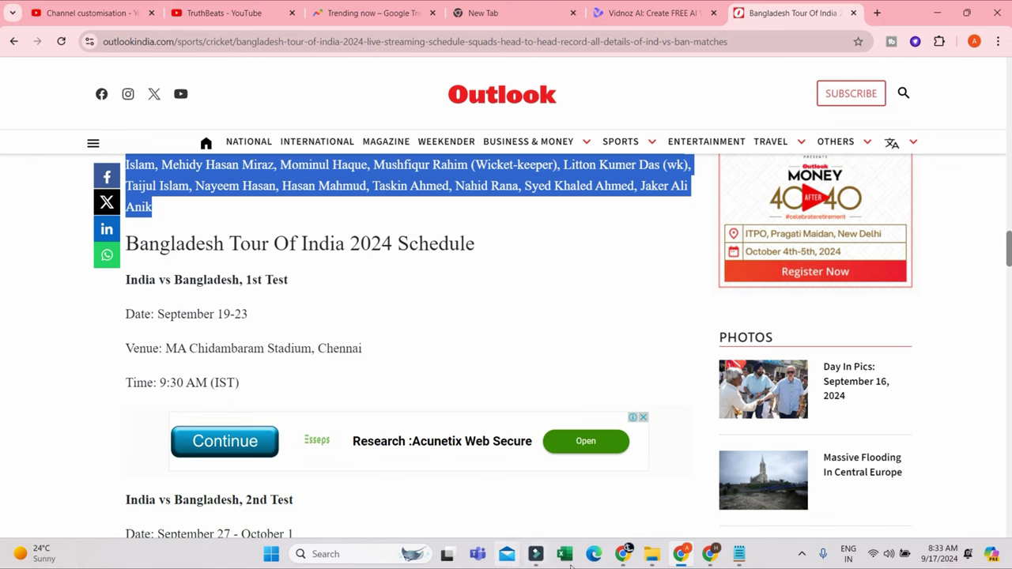
- In ChatGPT, submit "I have a news article and I want you to convert this article into a youtube video script:" followed by the copied article
{"action": "mouse_move", "coordinate": [625, 558]}
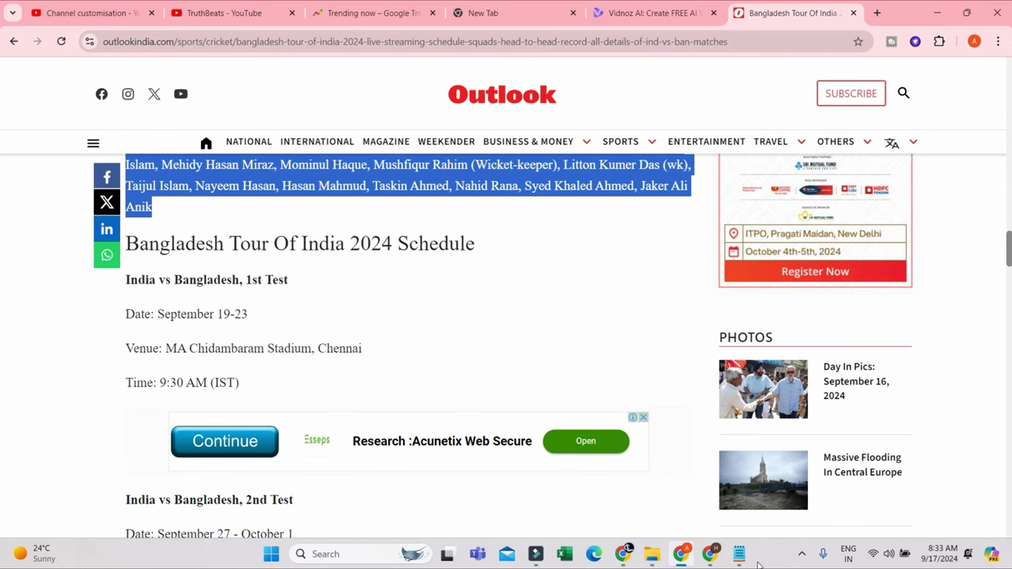
{"action": "left_click", "coordinate": [710, 554]}
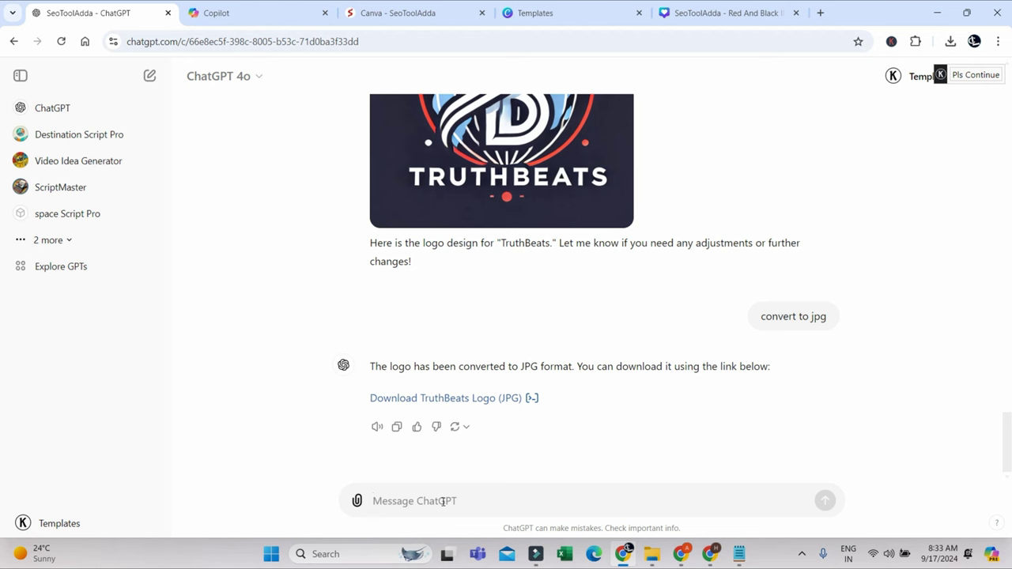
{"action": "type", "text": "I"}
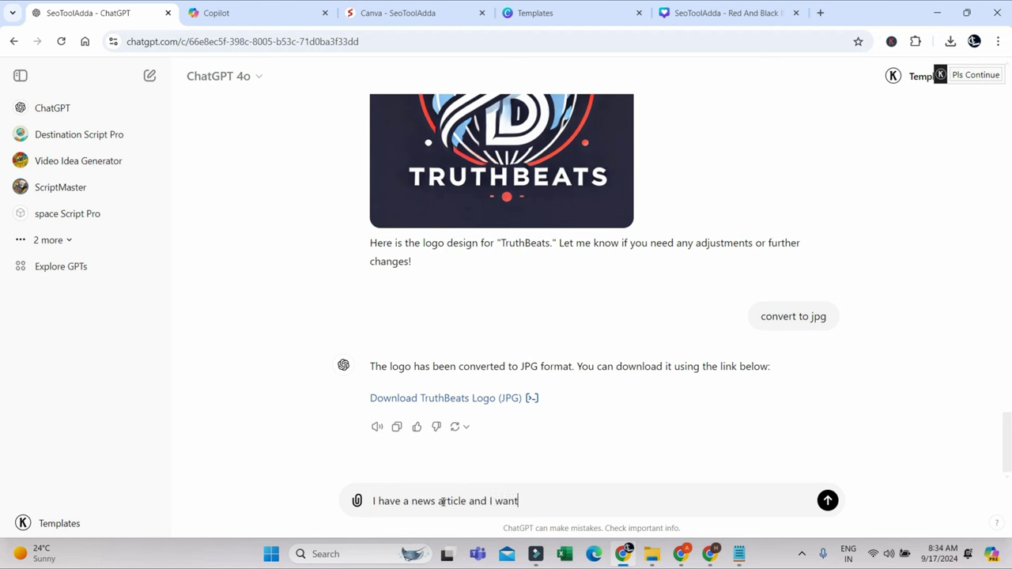
{"action": "type", "text": "you to"}
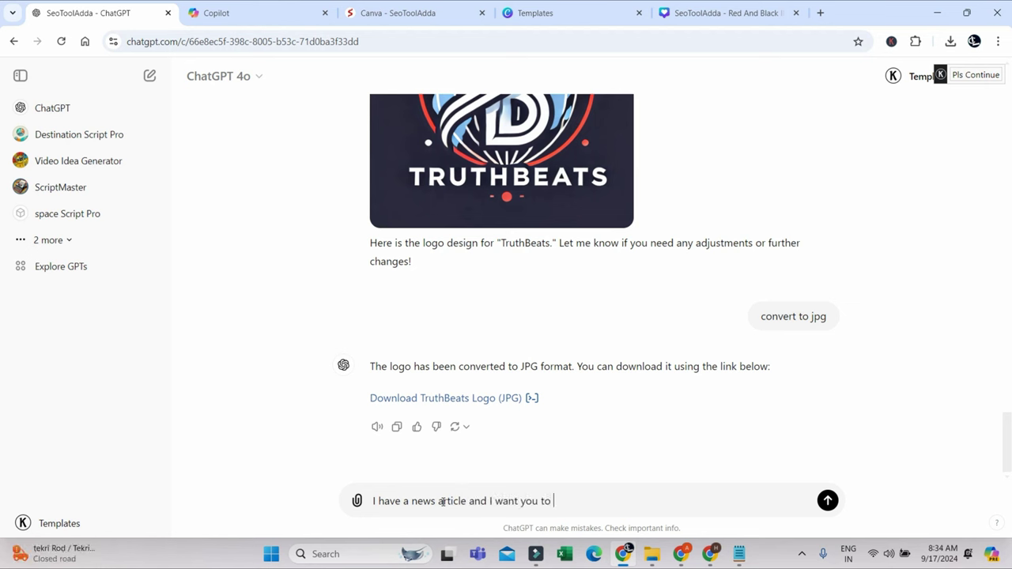
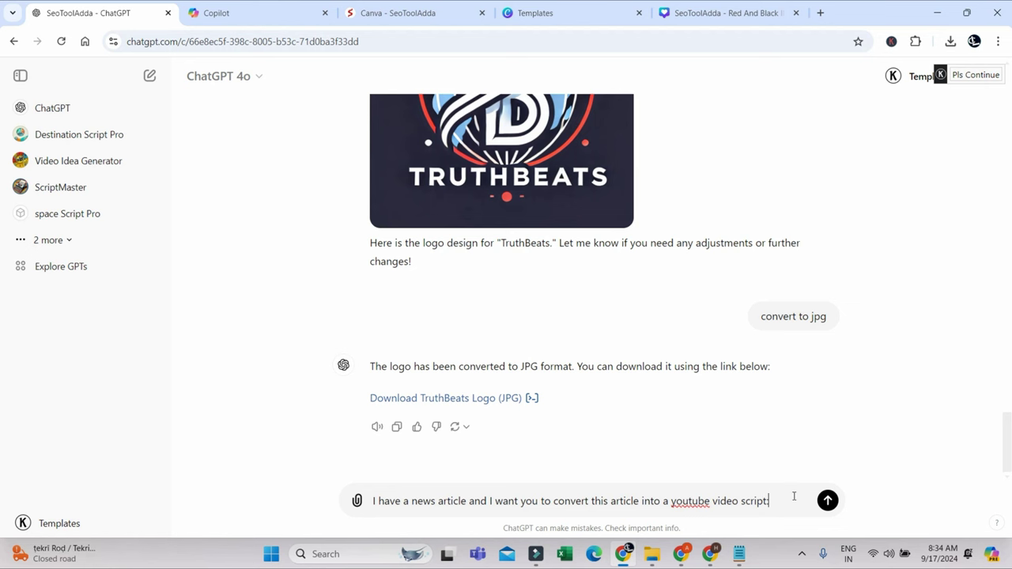
{"action": "key", "text": "ctrl+v"}
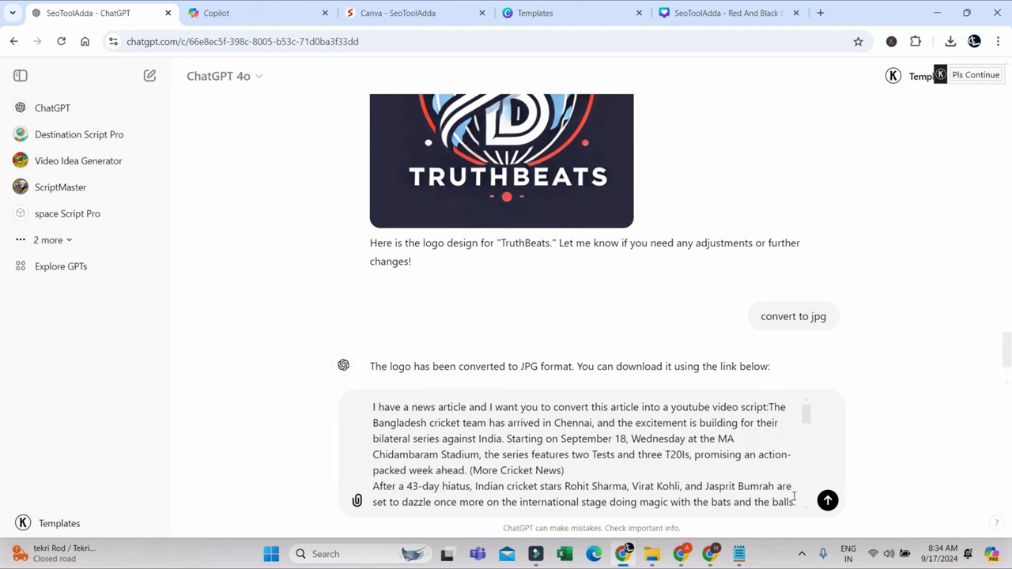
{"action": "left_click", "coordinate": [808, 407]}
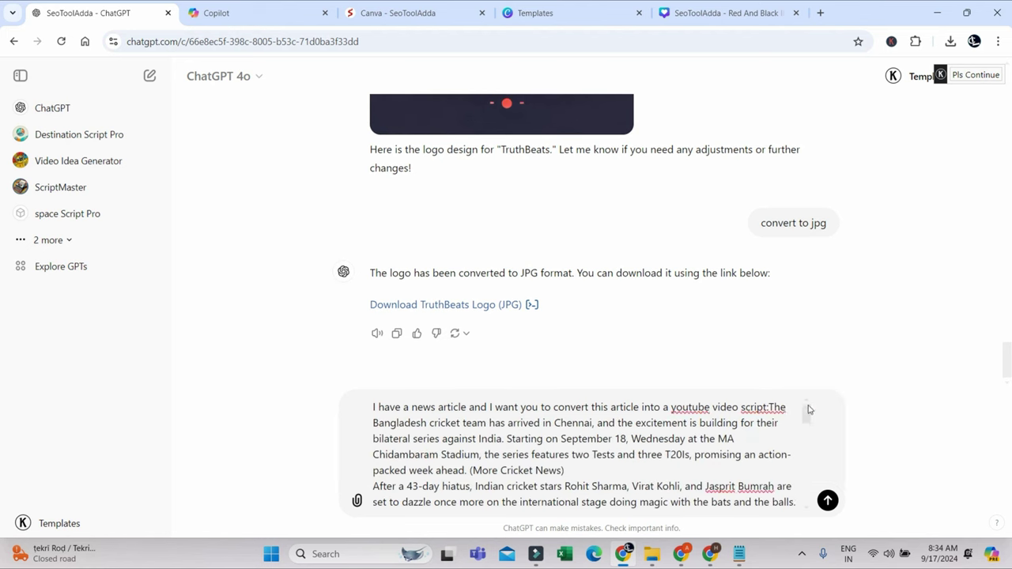
{"action": "left_click_drag", "start_coordinate": [808, 415], "coordinate": [804, 502]}
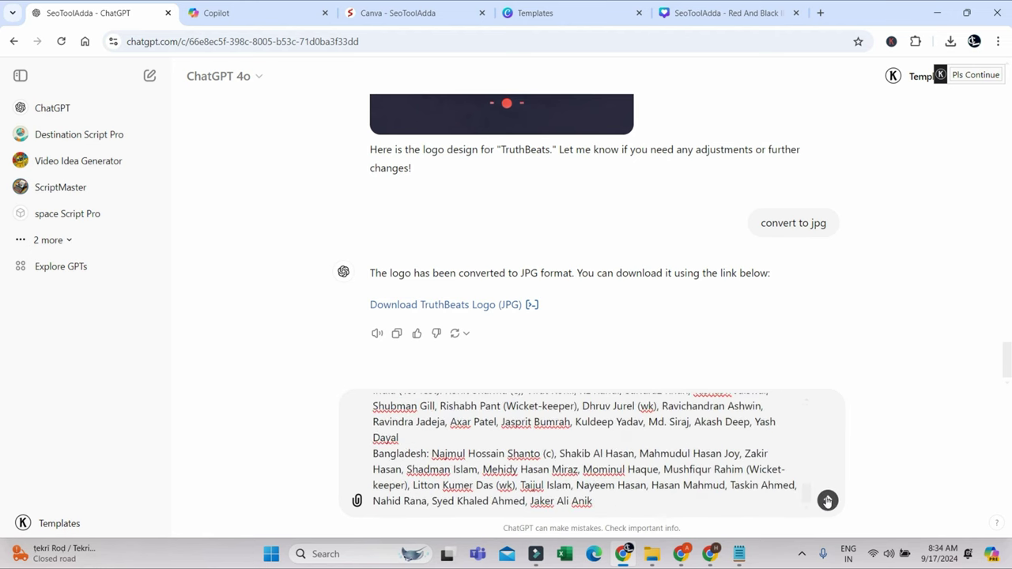
{"action": "left_click", "coordinate": [827, 500]}
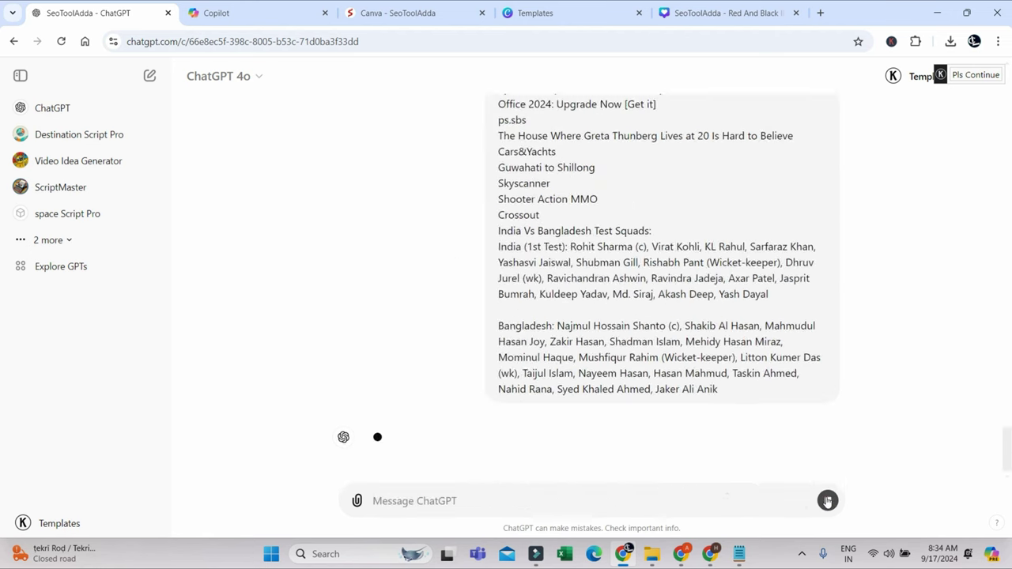
- Read through the submitted article and the generated India vs Bangladesh video script, checking its scenes and narrator lines
{"action": "scroll", "coordinate": [645, 291], "scroll_direction": "up", "scroll_amount": 3}
{"action": "scroll", "coordinate": [645, 291], "scroll_direction": "up", "scroll_amount": 10}
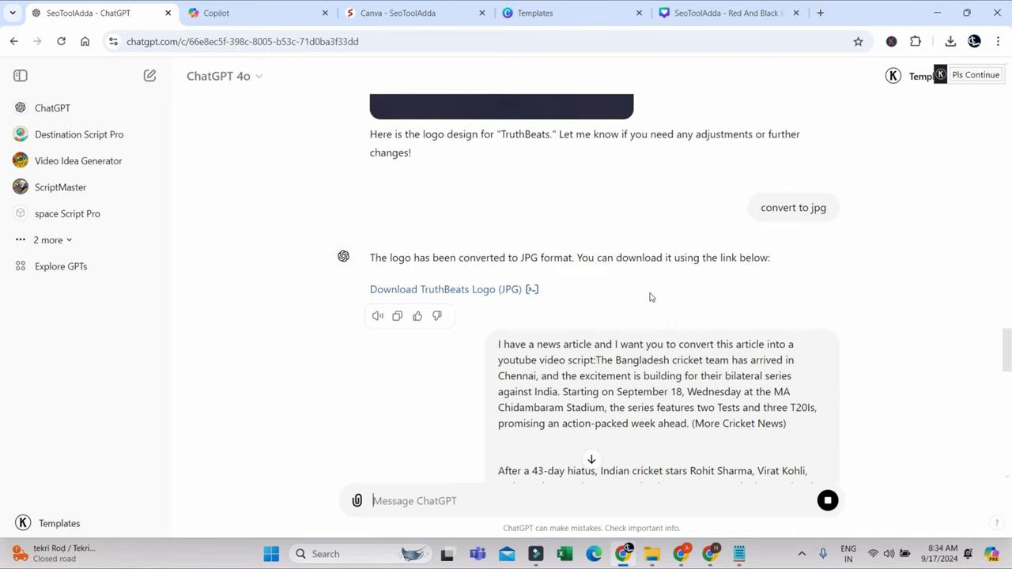
{"action": "scroll", "coordinate": [630, 354], "scroll_direction": "down", "scroll_amount": 15}
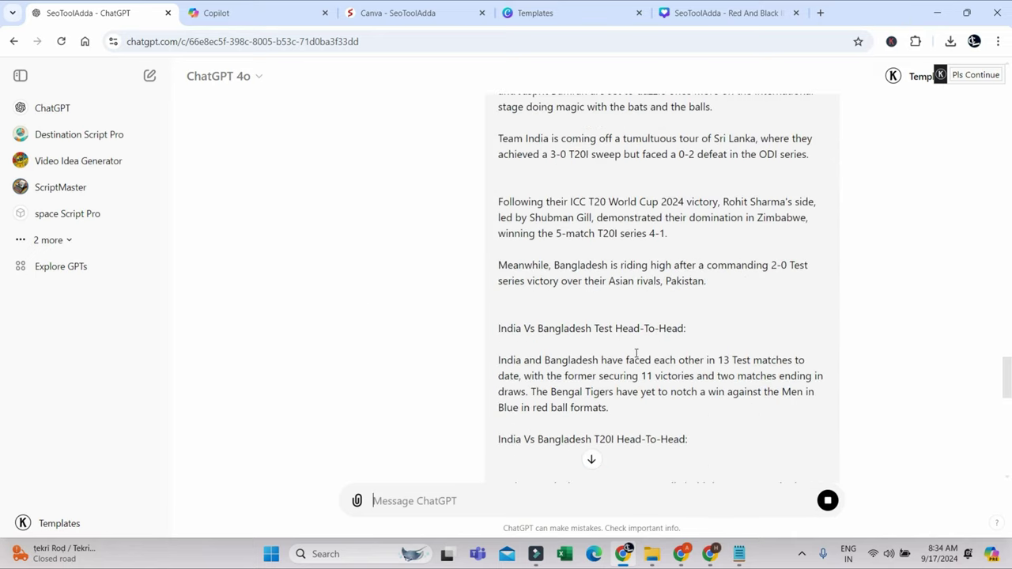
{"action": "scroll", "coordinate": [639, 352], "scroll_direction": "down", "scroll_amount": 4}
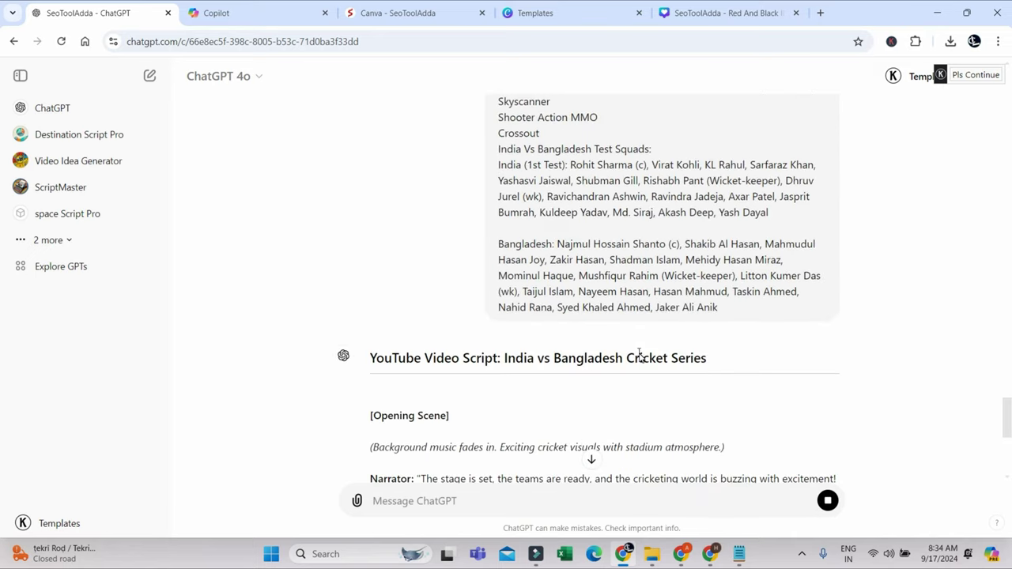
{"action": "scroll", "coordinate": [516, 351], "scroll_direction": "down", "scroll_amount": 1}
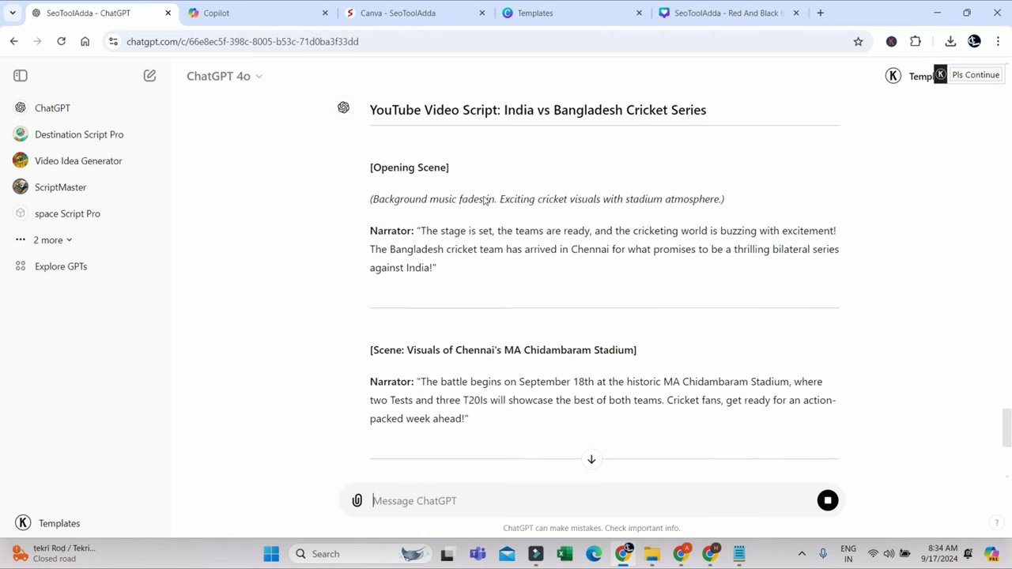
{"action": "scroll", "coordinate": [433, 317], "scroll_direction": "down", "scroll_amount": 1}
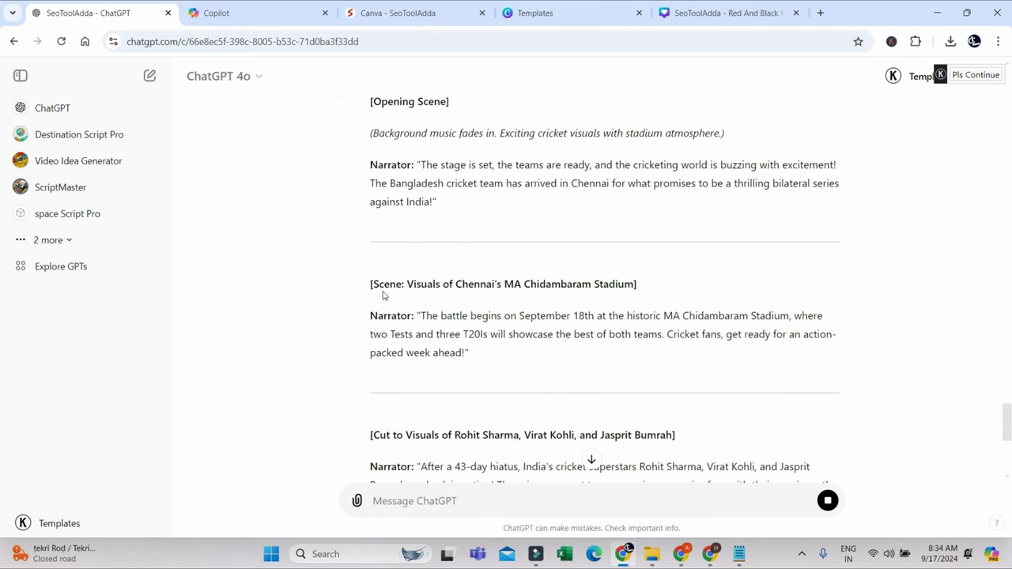
{"action": "scroll", "coordinate": [505, 286], "scroll_direction": "down", "scroll_amount": 3}
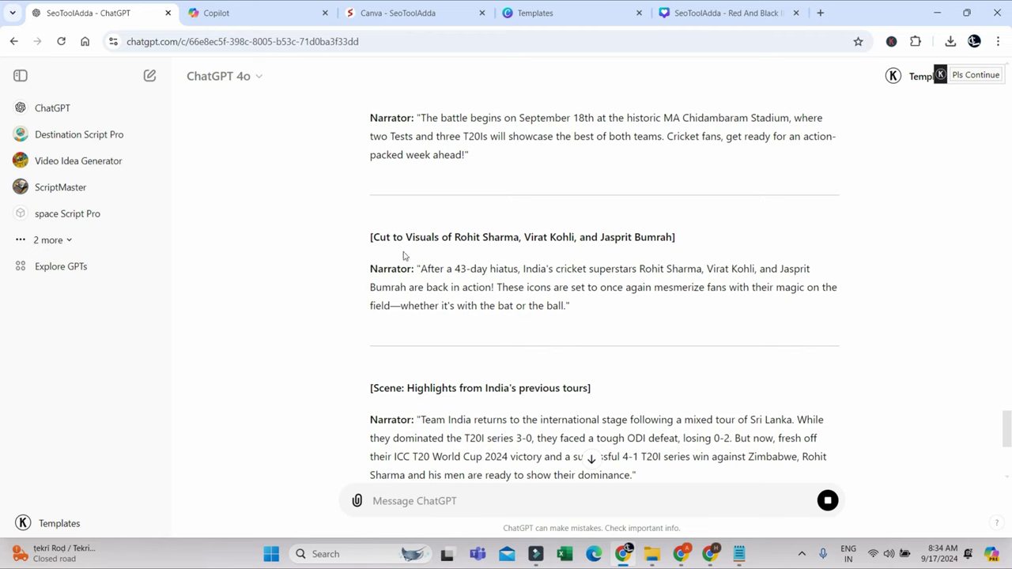
{"action": "scroll", "coordinate": [475, 308], "scroll_direction": "down", "scroll_amount": 6}
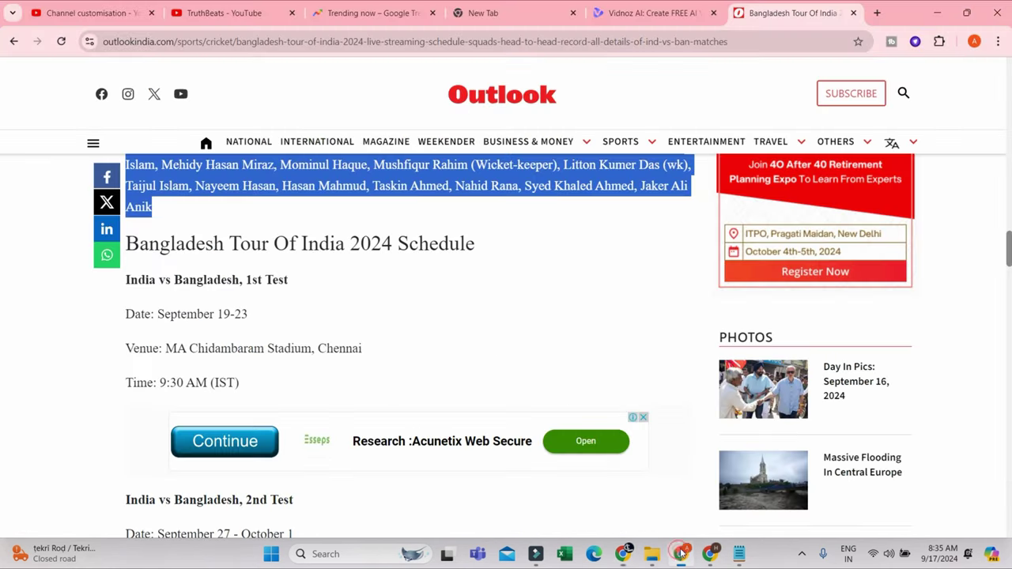
- Switch back to the browser window with Vidnoz and close the Outlook India article
{"action": "left_click", "coordinate": [680, 553]}
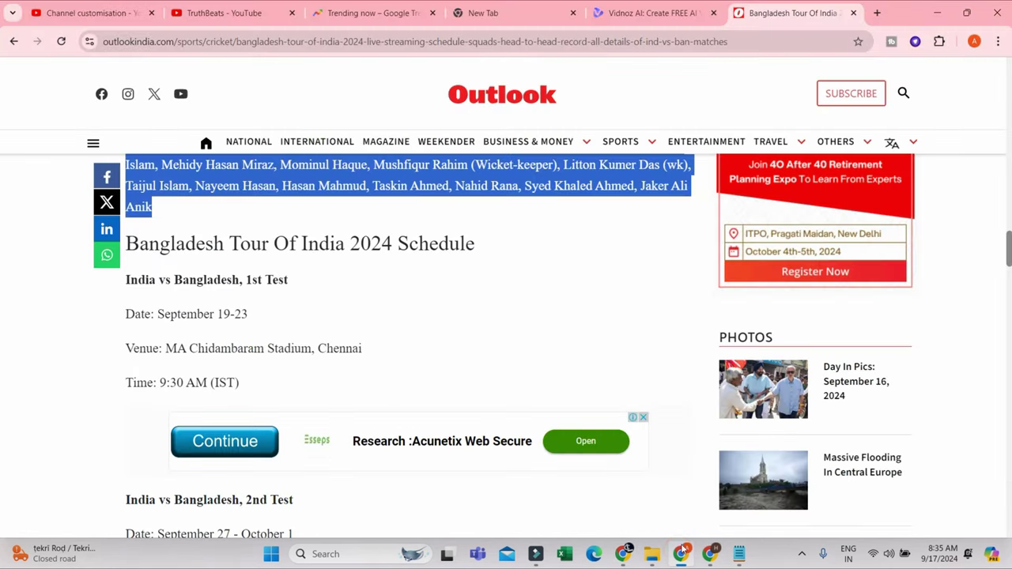
{"action": "left_click", "coordinate": [647, 13]}
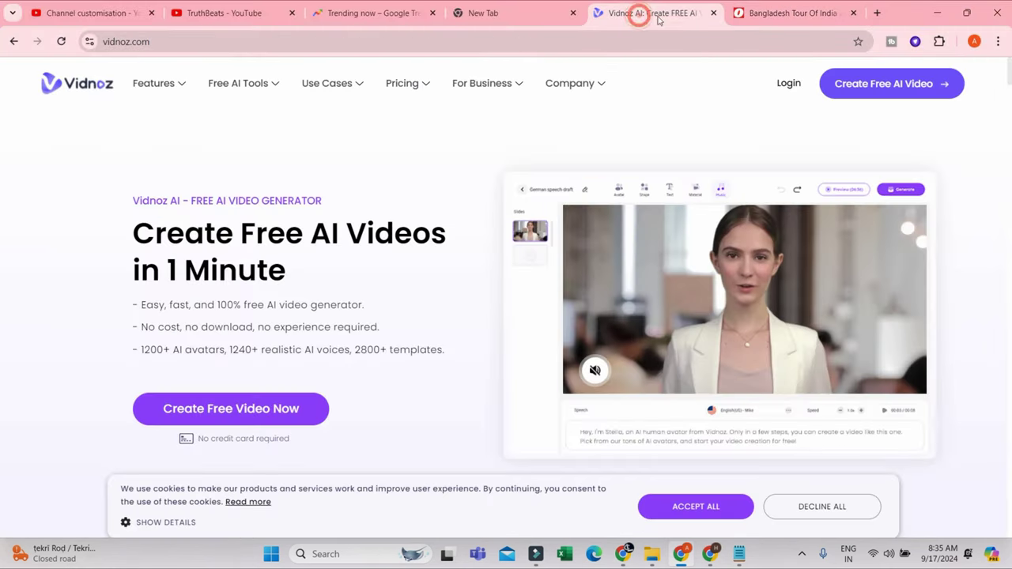
{"action": "left_click", "coordinate": [803, 13]}
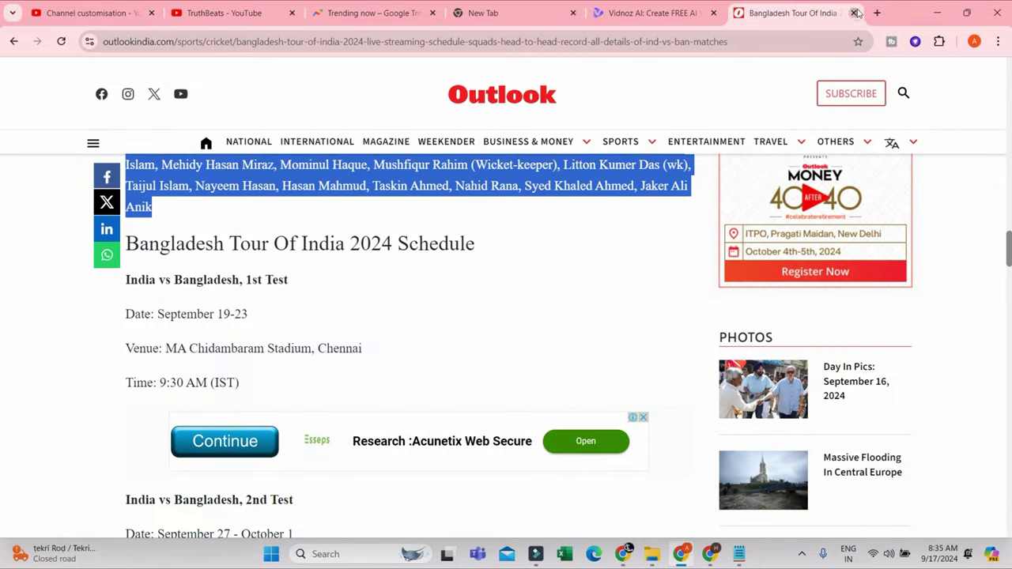
{"action": "left_click", "coordinate": [854, 13]}
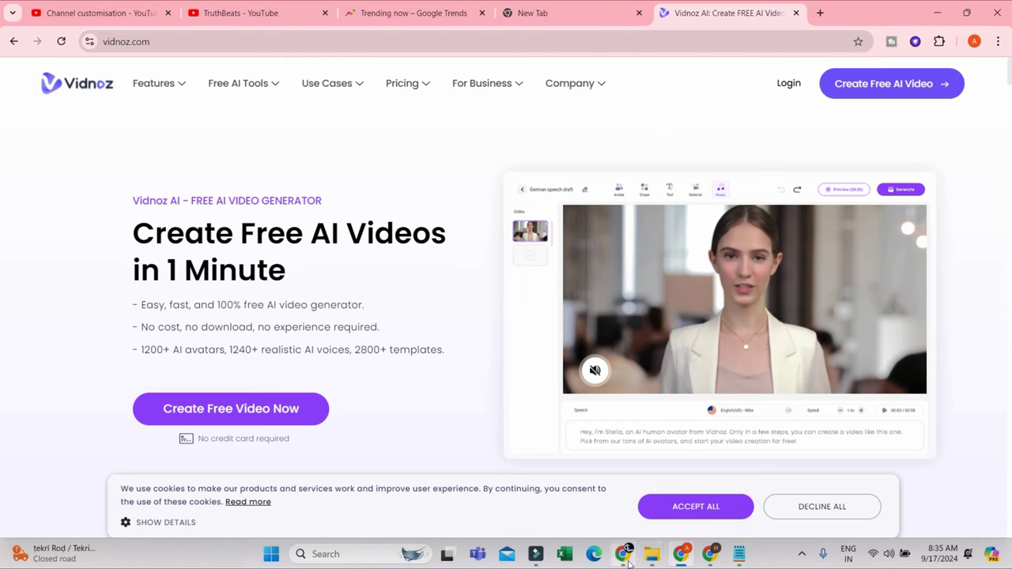
- Return to ChatGPT and review the video script from its outro back up to the early scenes
{"action": "mouse_move", "coordinate": [629, 562]}
{"action": "left_click", "coordinate": [623, 496]}
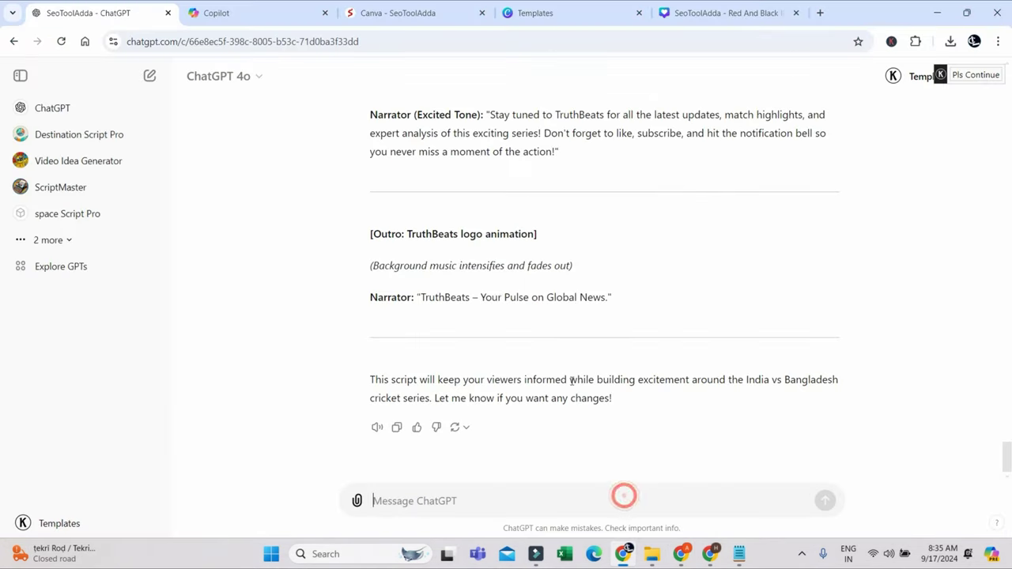
{"action": "scroll", "coordinate": [571, 380], "scroll_direction": "up", "scroll_amount": 10}
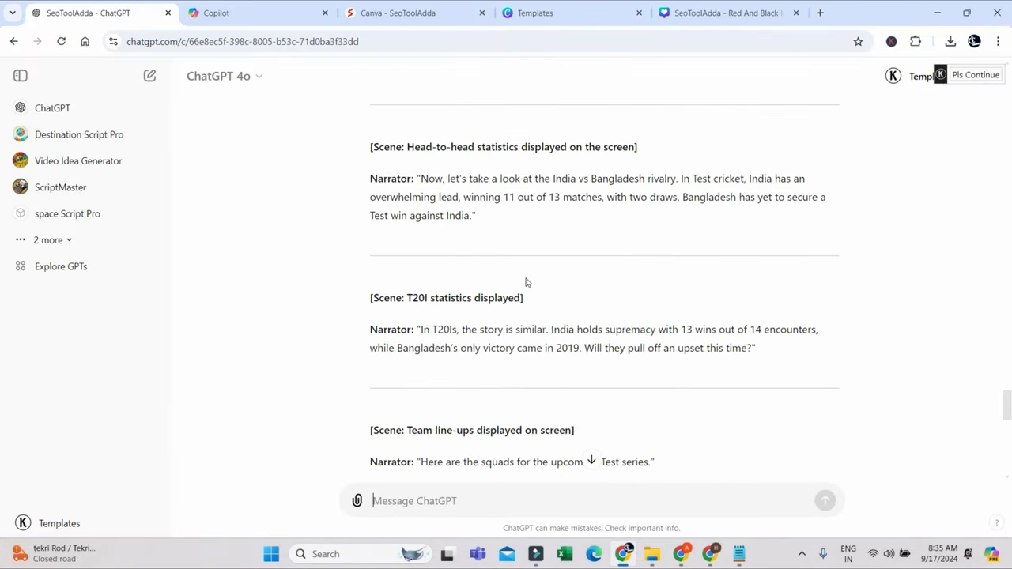
{"action": "scroll", "coordinate": [526, 282], "scroll_direction": "up", "scroll_amount": 8}
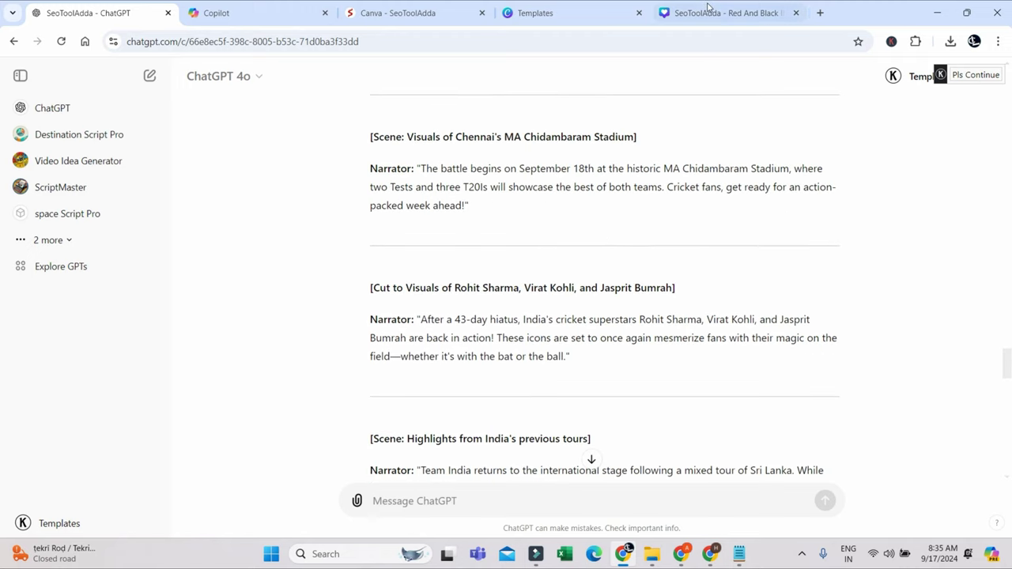
- Switch to Vidnoz AI, open its template library and dismiss the Back to School promotional offer
{"action": "left_click", "coordinate": [681, 553]}
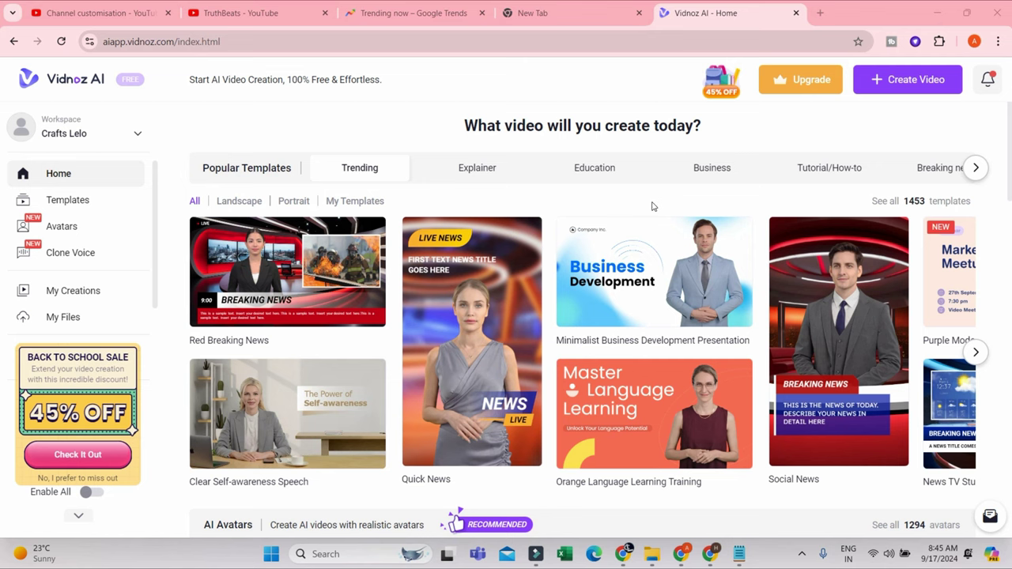
{"action": "mouse_move", "coordinate": [469, 349]}
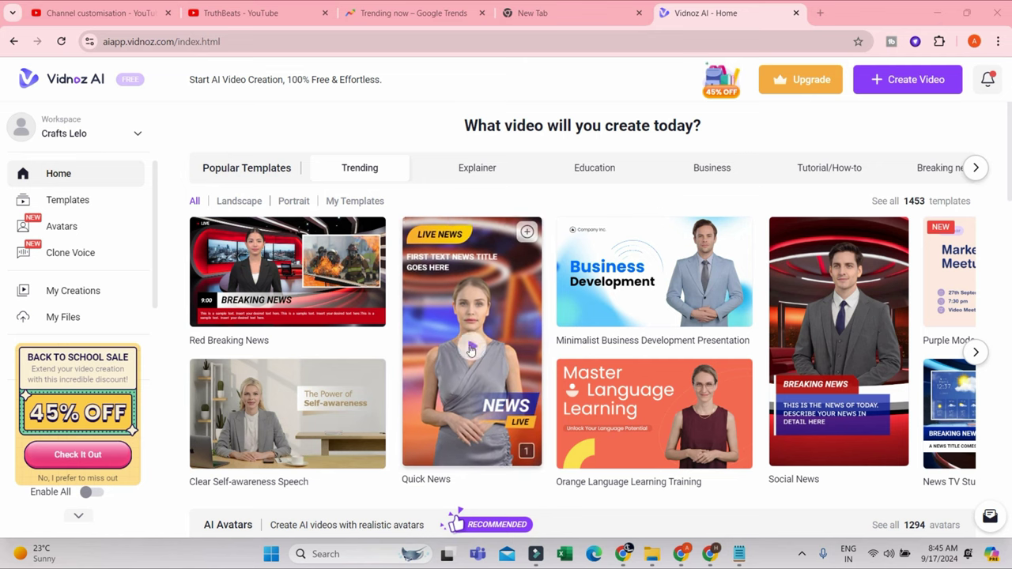
{"action": "mouse_move", "coordinate": [896, 303]}
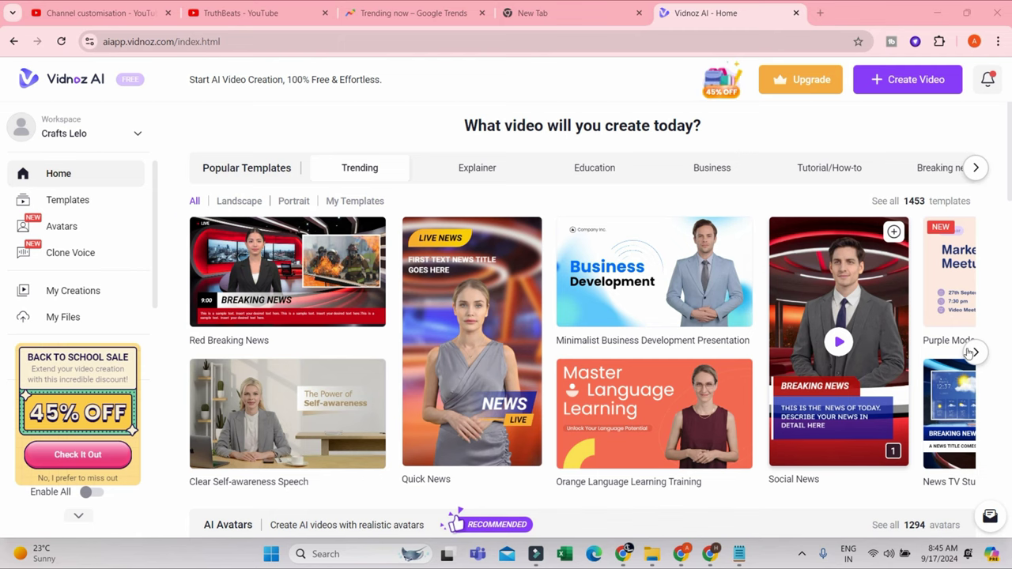
{"action": "mouse_move", "coordinate": [292, 298]}
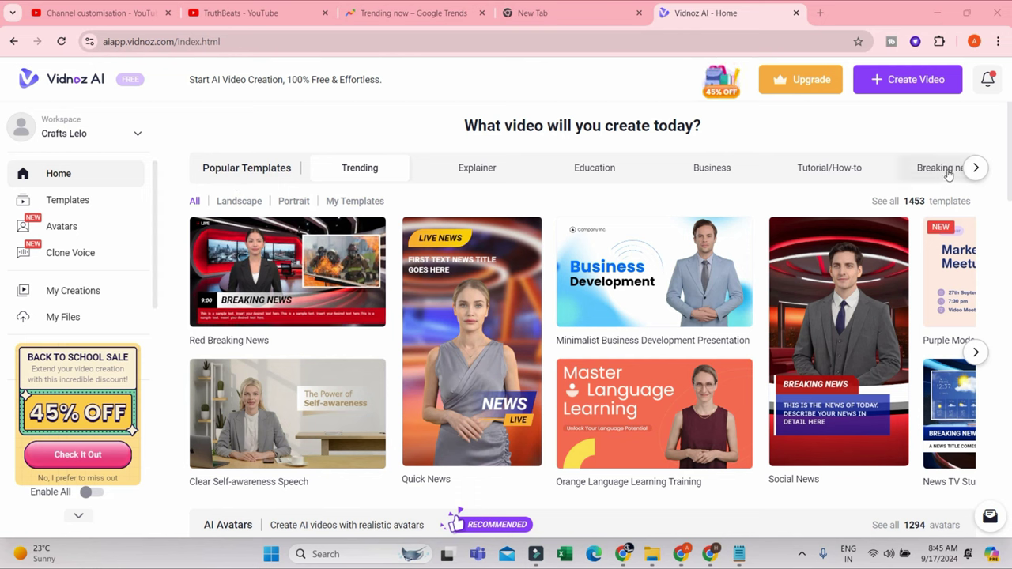
{"action": "left_click", "coordinate": [78, 202]}
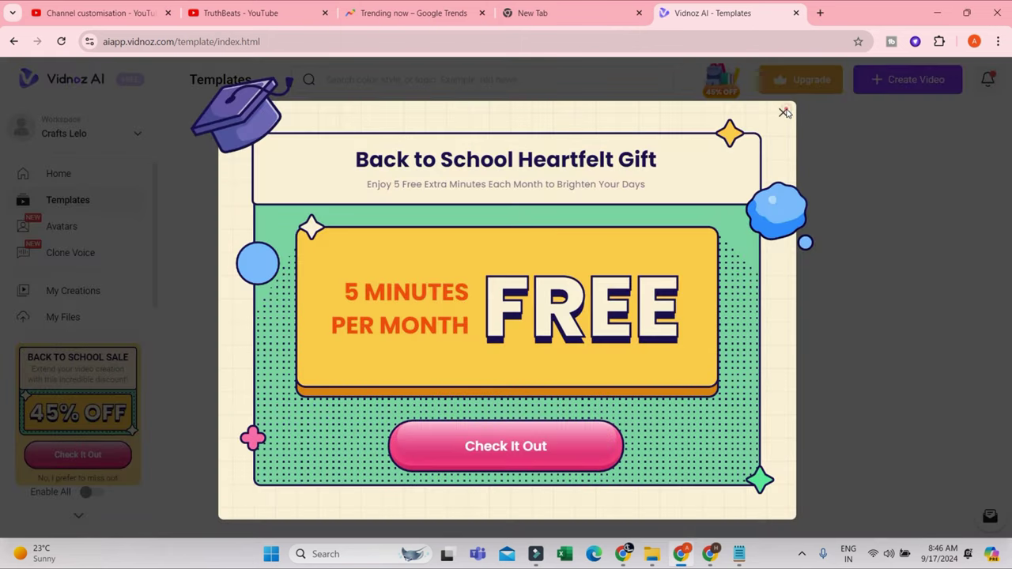
{"action": "left_click", "coordinate": [784, 113]}
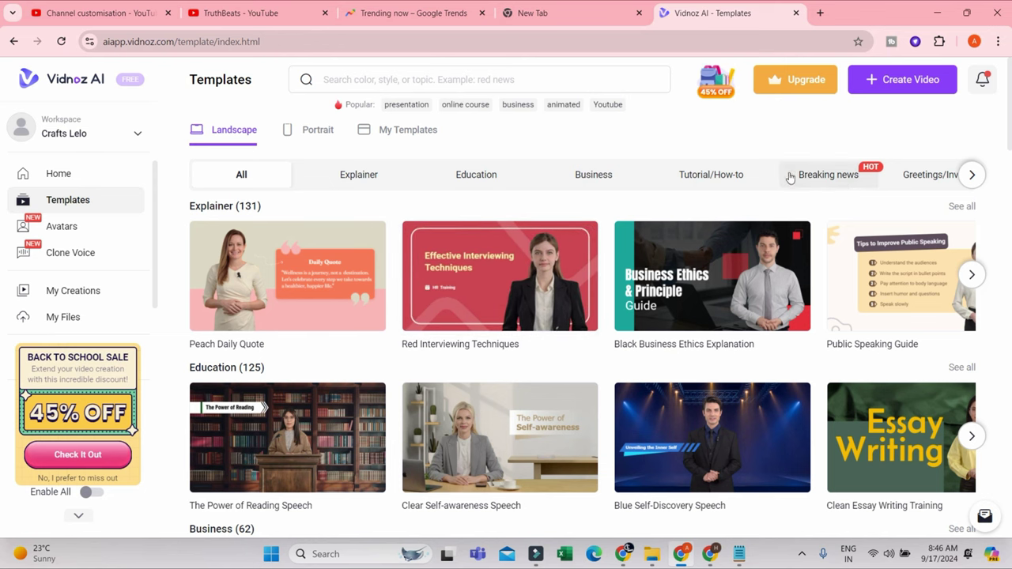
- Filter the landscape templates to Breaking news and look through the designs for one suited to sports news
{"action": "left_click", "coordinate": [832, 175]}
{"action": "scroll", "coordinate": [630, 355], "scroll_direction": "down", "scroll_amount": 10}
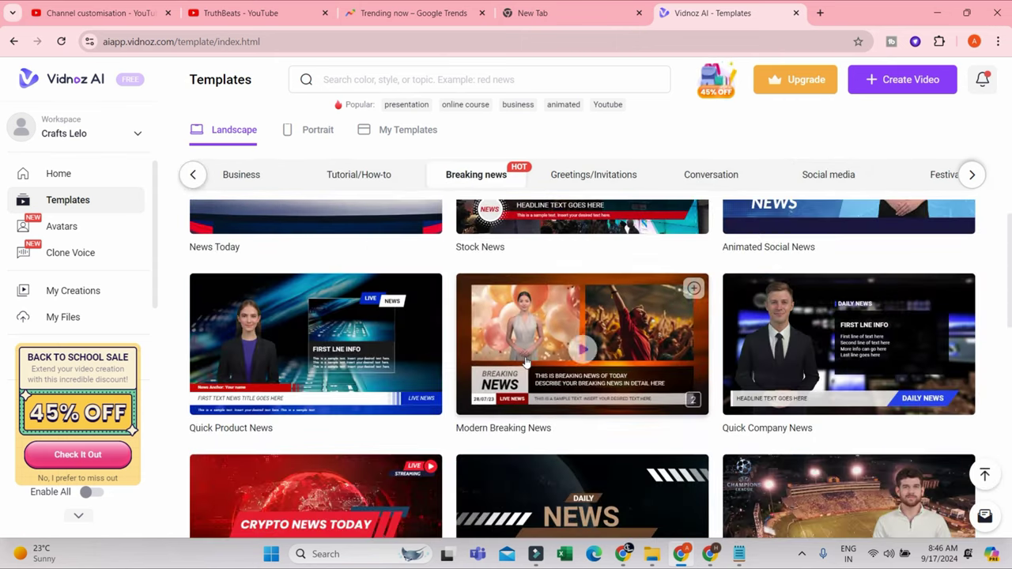
{"action": "scroll", "coordinate": [578, 373], "scroll_direction": "down", "scroll_amount": 5}
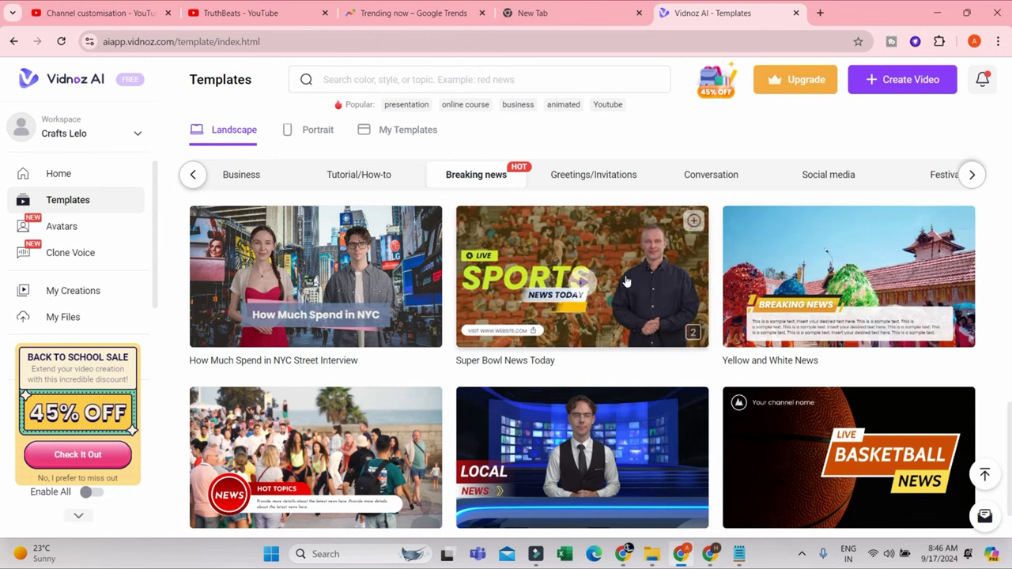
{"action": "scroll", "coordinate": [569, 340], "scroll_direction": "down", "scroll_amount": 1}
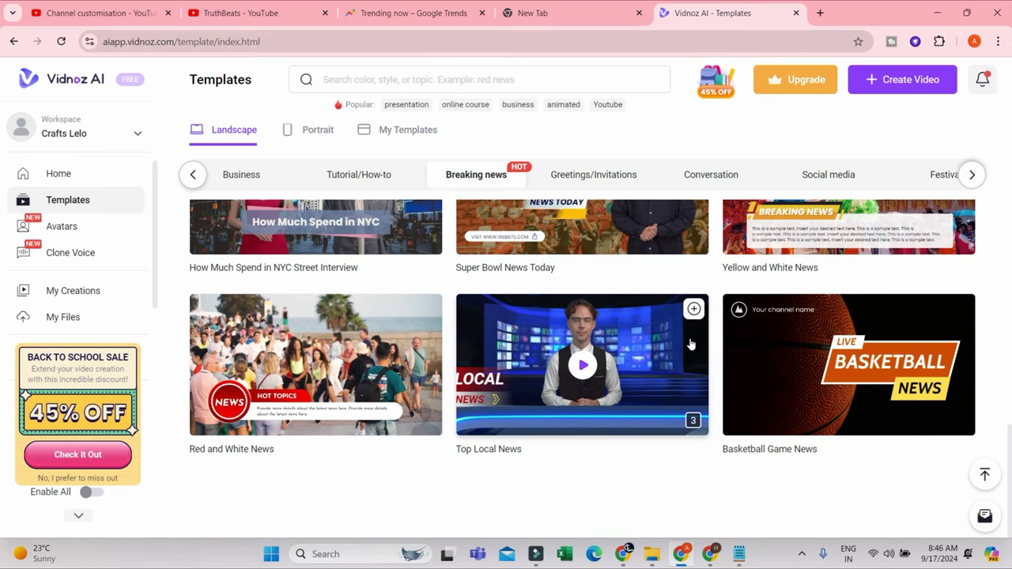
{"action": "scroll", "coordinate": [569, 364], "scroll_direction": "down", "scroll_amount": 8}
{"action": "scroll", "coordinate": [580, 349], "scroll_direction": "up", "scroll_amount": 4}
{"action": "mouse_move", "coordinate": [742, 341]}
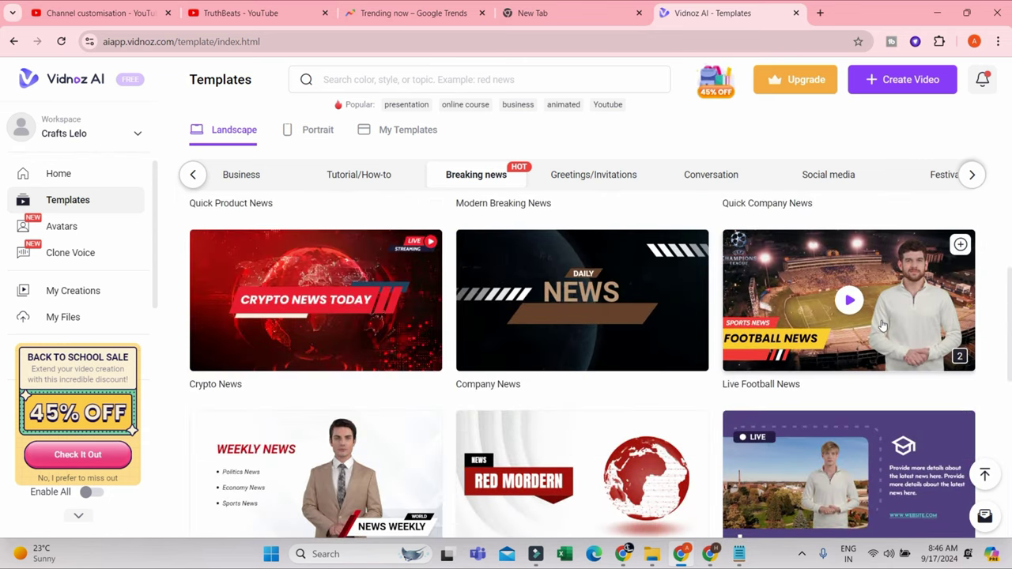
{"action": "scroll", "coordinate": [459, 352], "scroll_direction": "up", "scroll_amount": 3}
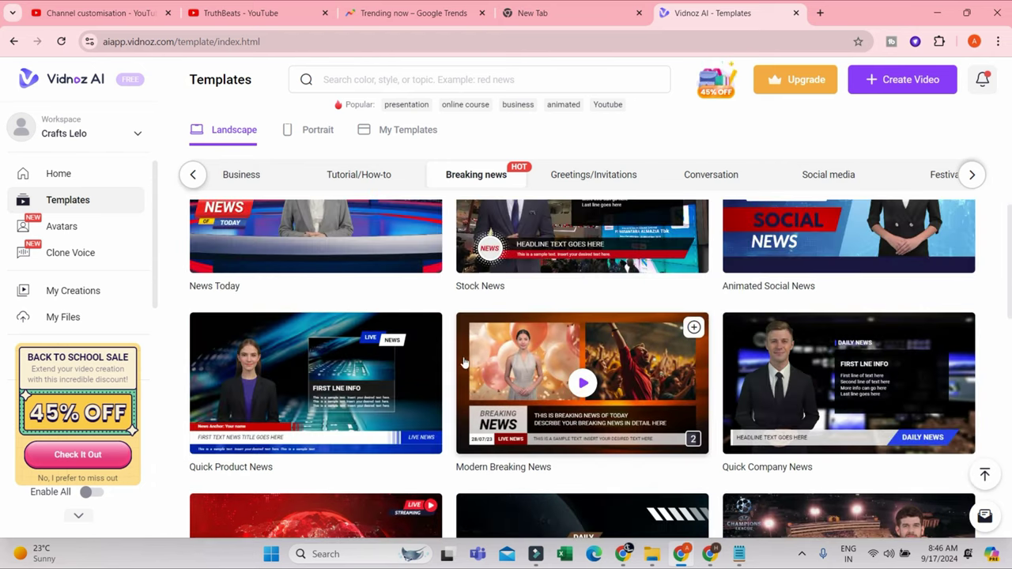
{"action": "scroll", "coordinate": [714, 368], "scroll_direction": "down", "scroll_amount": 3}
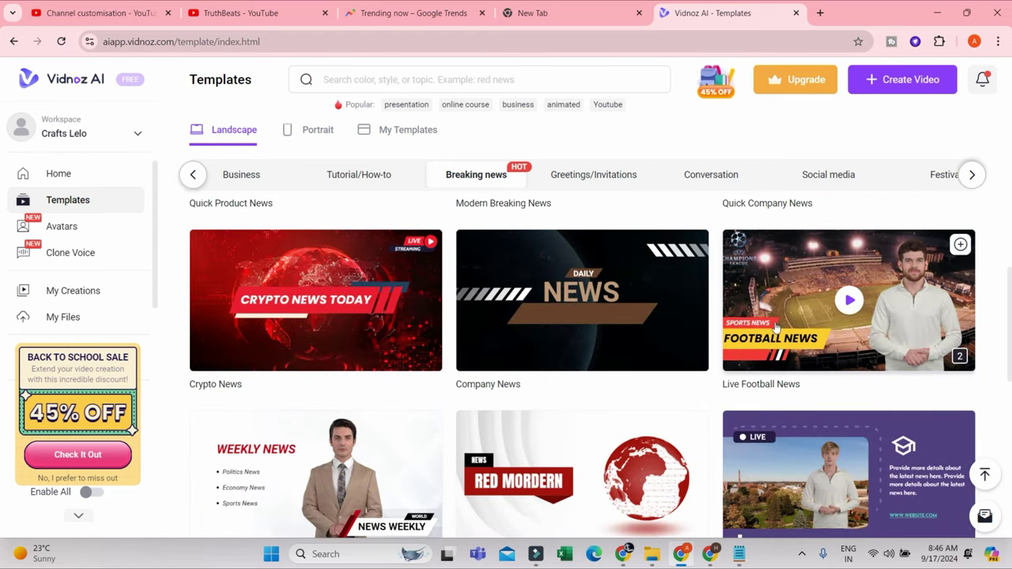
{"action": "scroll", "coordinate": [585, 395], "scroll_direction": "down", "scroll_amount": 5}
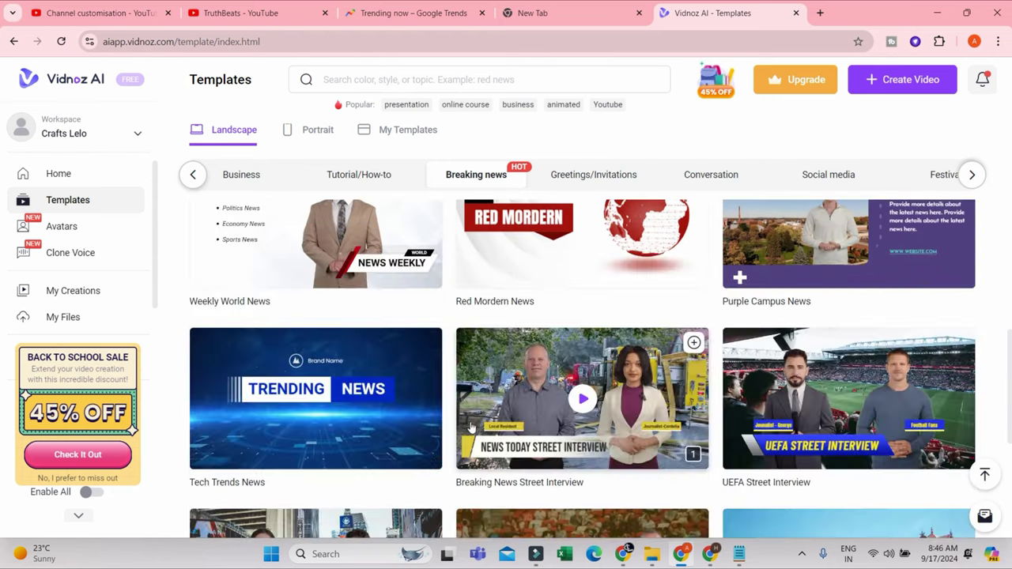
{"action": "scroll", "coordinate": [284, 445], "scroll_direction": "up", "scroll_amount": 4}
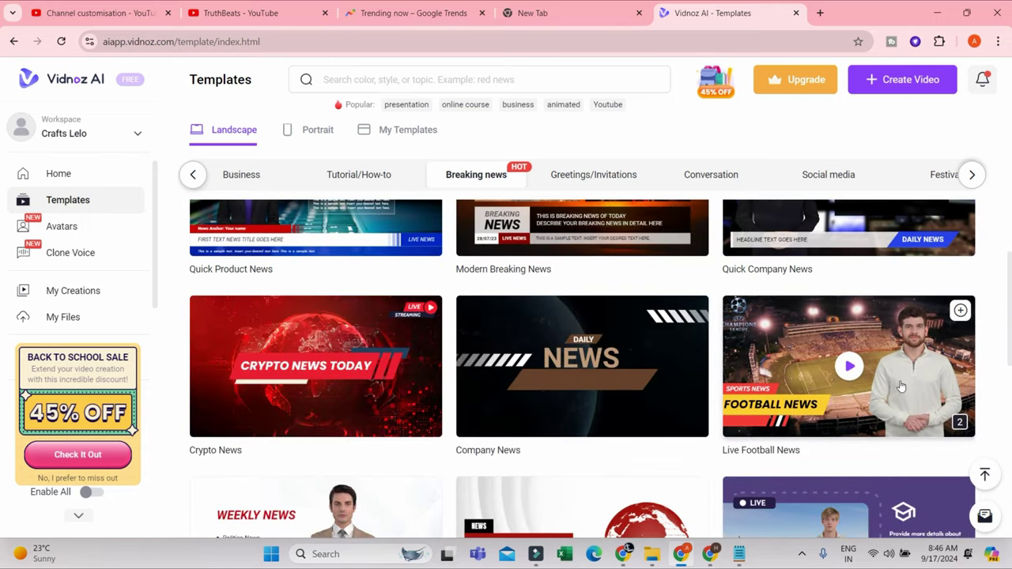
- Preview the Live Football News template, including its second scene, and start a new video from it
{"action": "left_click", "coordinate": [949, 346]}
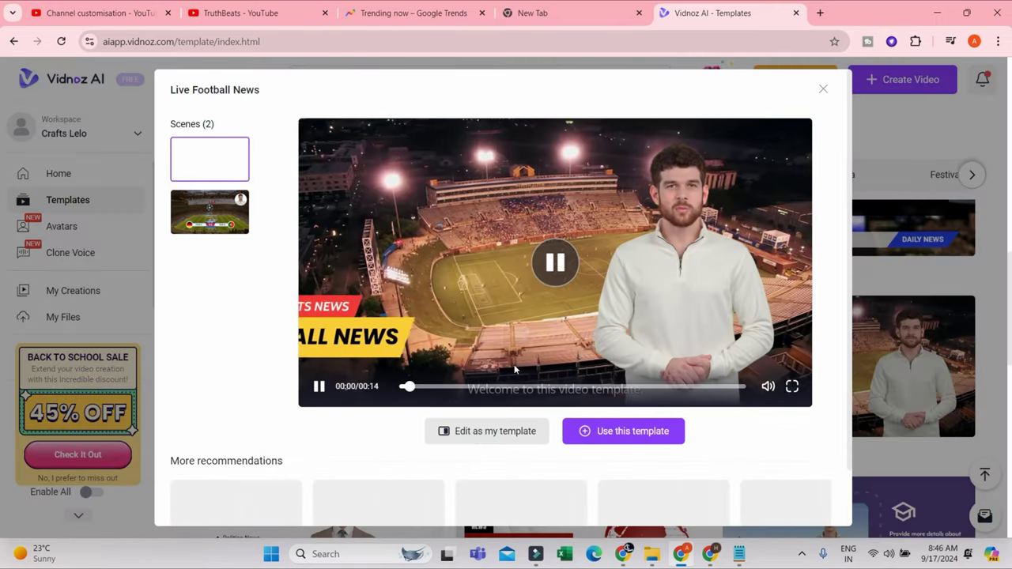
{"action": "left_click", "coordinate": [239, 225]}
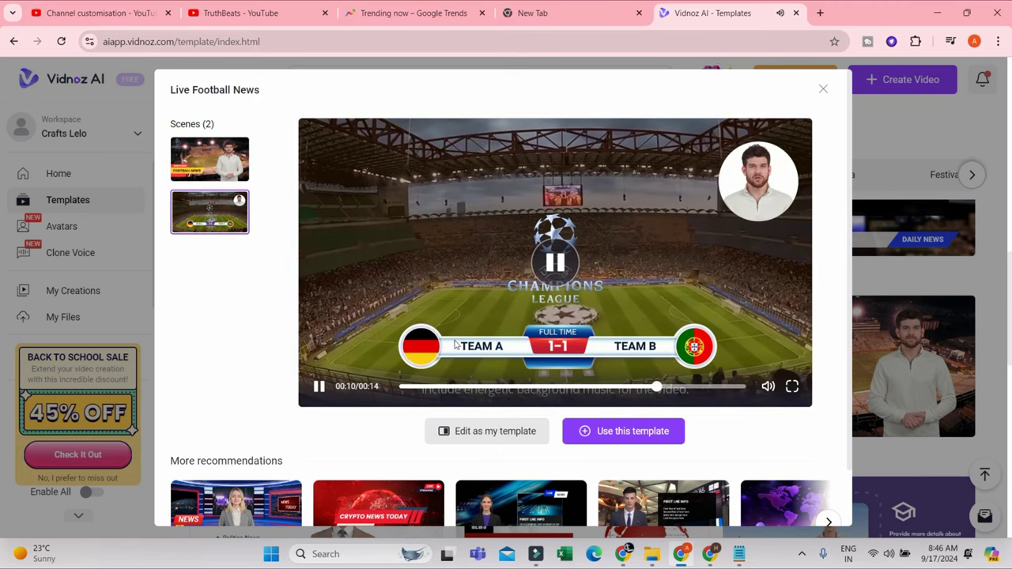
{"action": "left_click", "coordinate": [637, 433]}
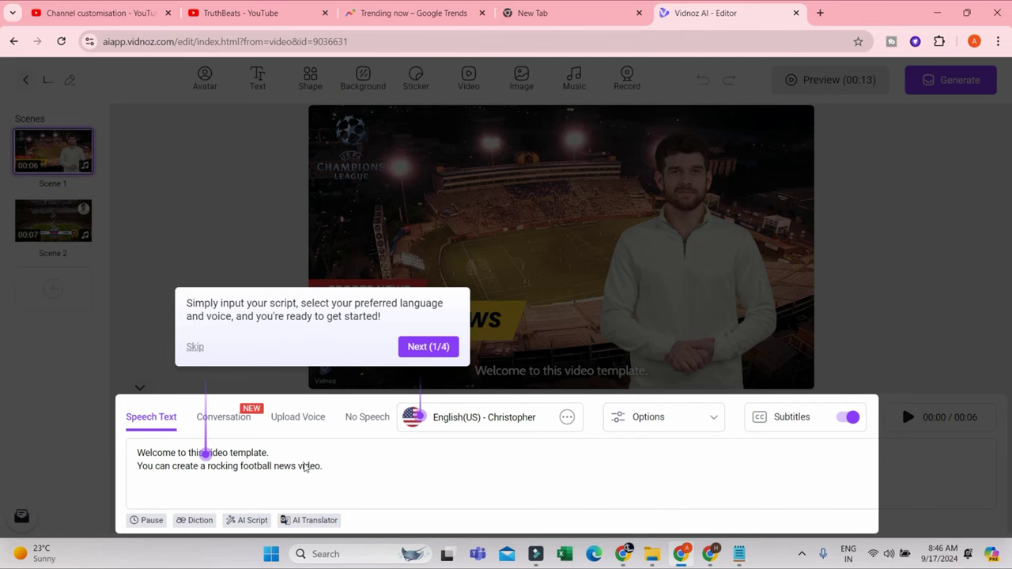
- Go through the editor's introductory tour to its end and play back Scene 1's template speech
{"action": "left_click", "coordinate": [964, 299]}
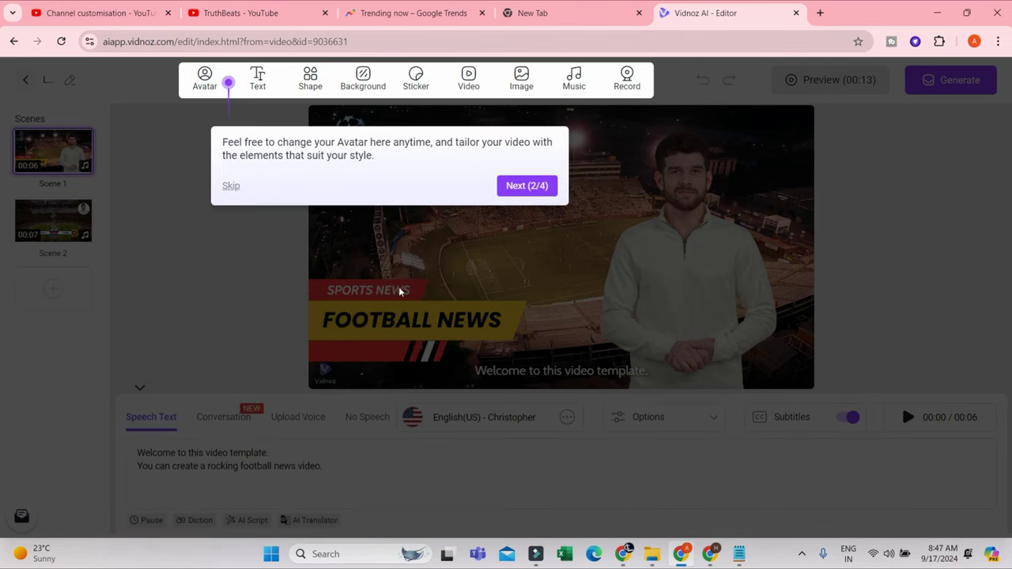
{"action": "left_click", "coordinate": [947, 263]}
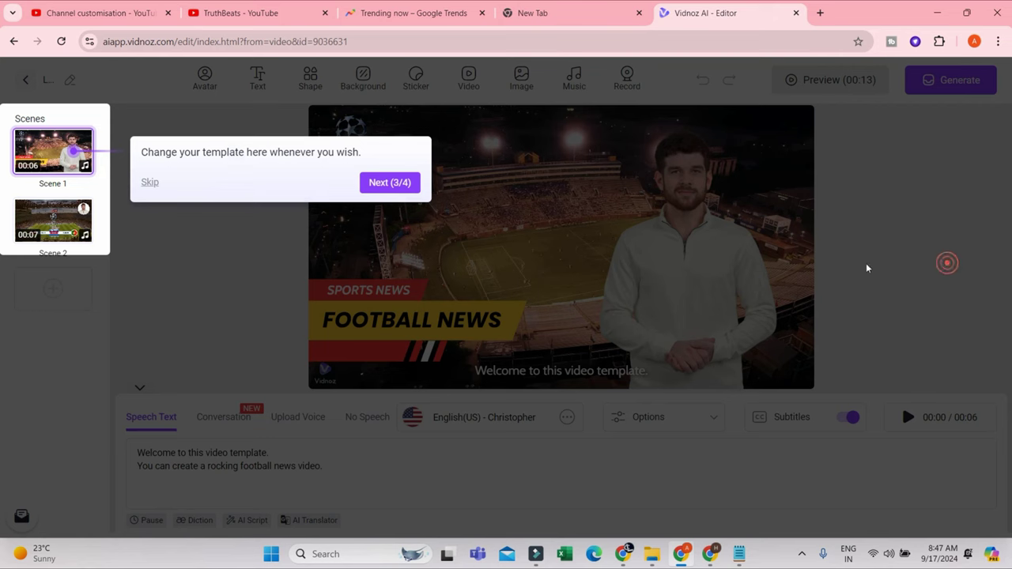
{"action": "left_click", "coordinate": [387, 184]}
{"action": "left_click", "coordinate": [933, 190]}
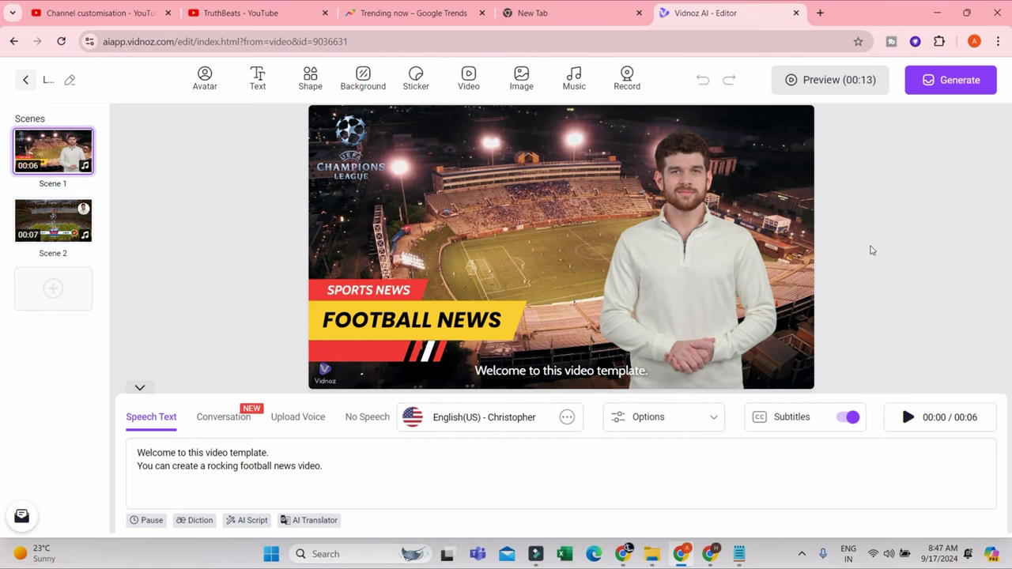
{"action": "left_click", "coordinate": [908, 417]}
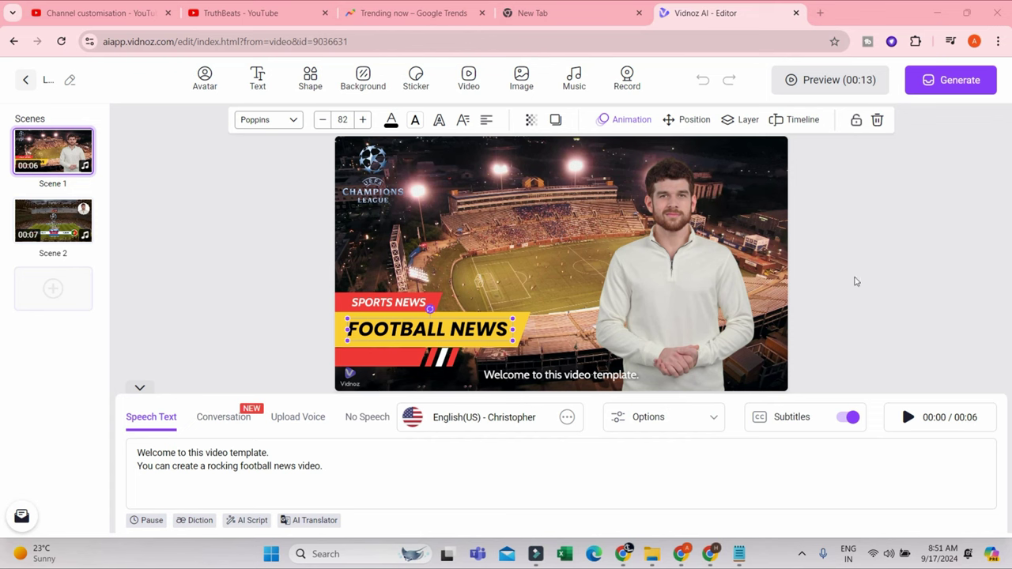
- Compare the available presenters in the Avatar Lite and Avatar Pro collections, keeping the template's own avatar
{"action": "left_click", "coordinate": [207, 82]}
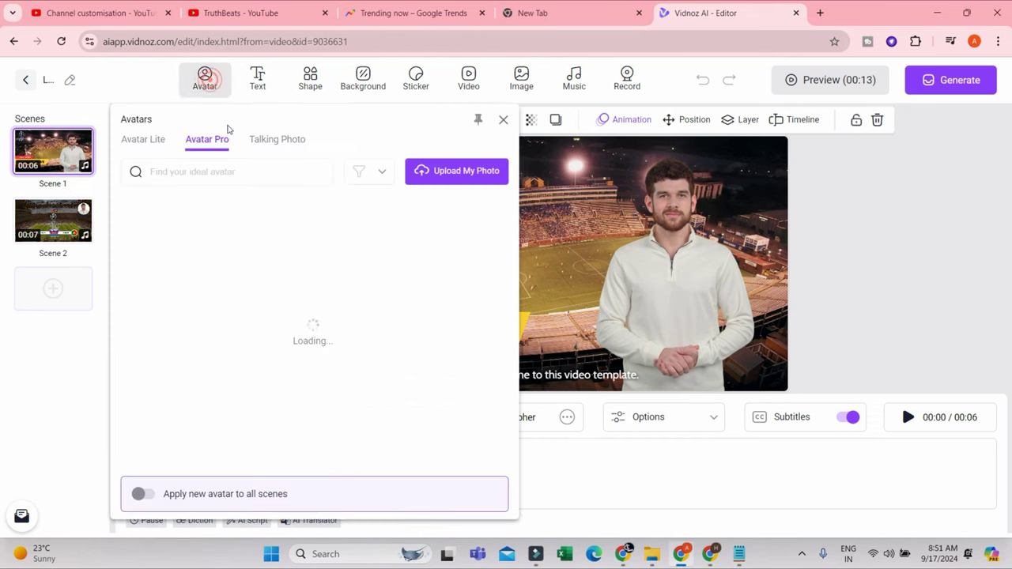
{"action": "left_click", "coordinate": [143, 139]}
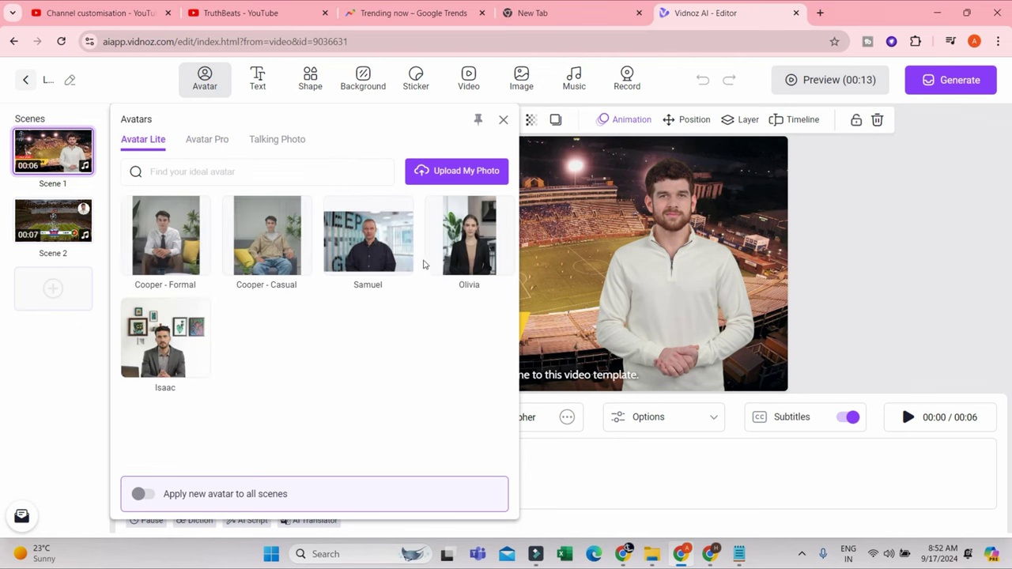
{"action": "left_click", "coordinate": [206, 140]}
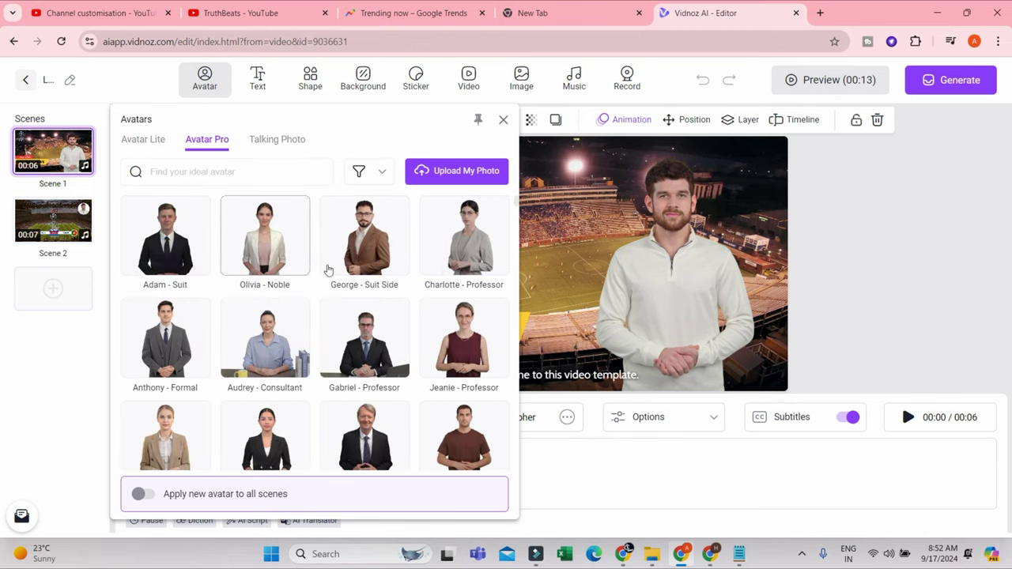
{"action": "scroll", "coordinate": [423, 294], "scroll_direction": "down", "scroll_amount": 4}
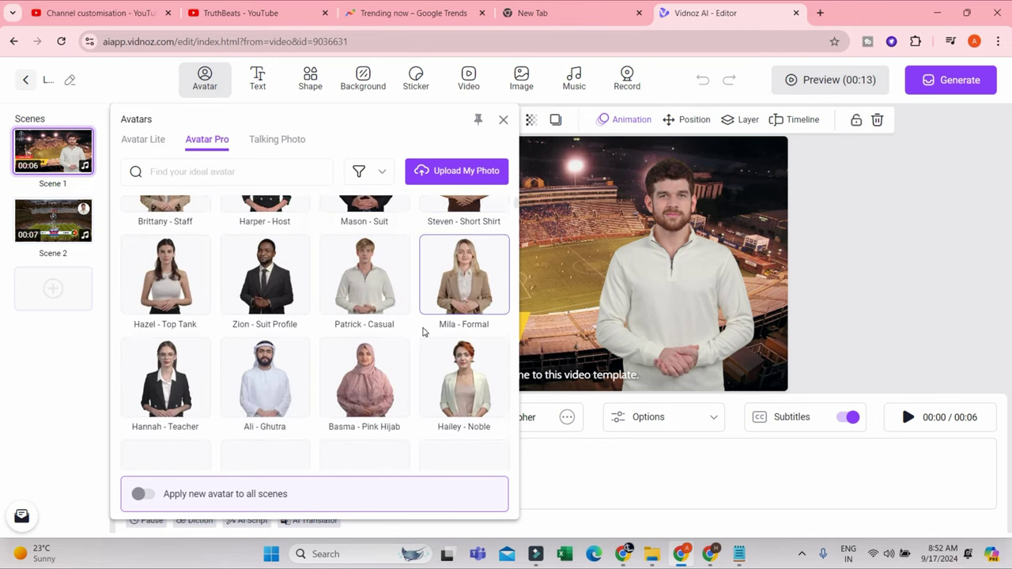
{"action": "scroll", "coordinate": [423, 332], "scroll_direction": "down", "scroll_amount": 5}
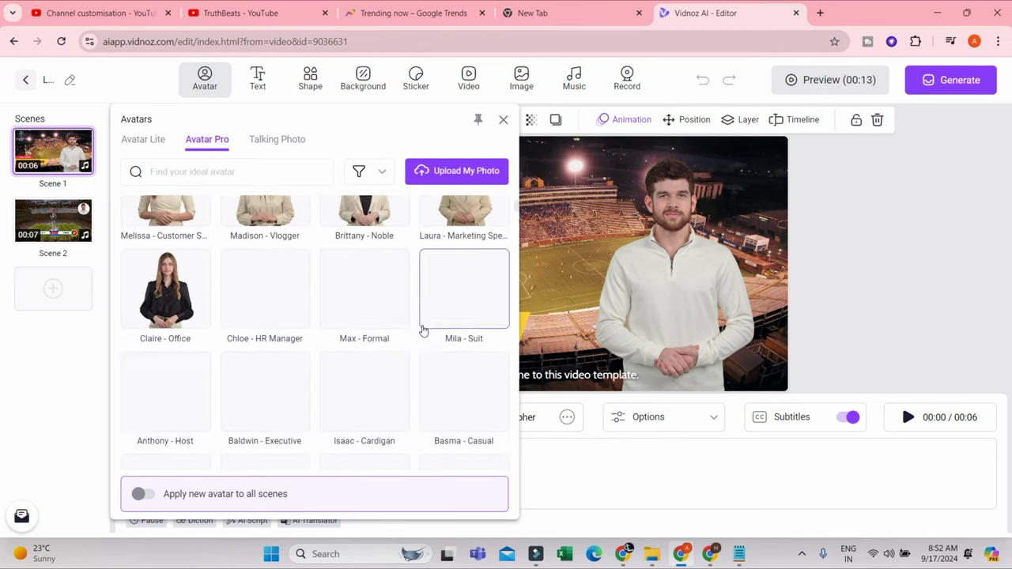
{"action": "scroll", "coordinate": [423, 332], "scroll_direction": "down", "scroll_amount": 2}
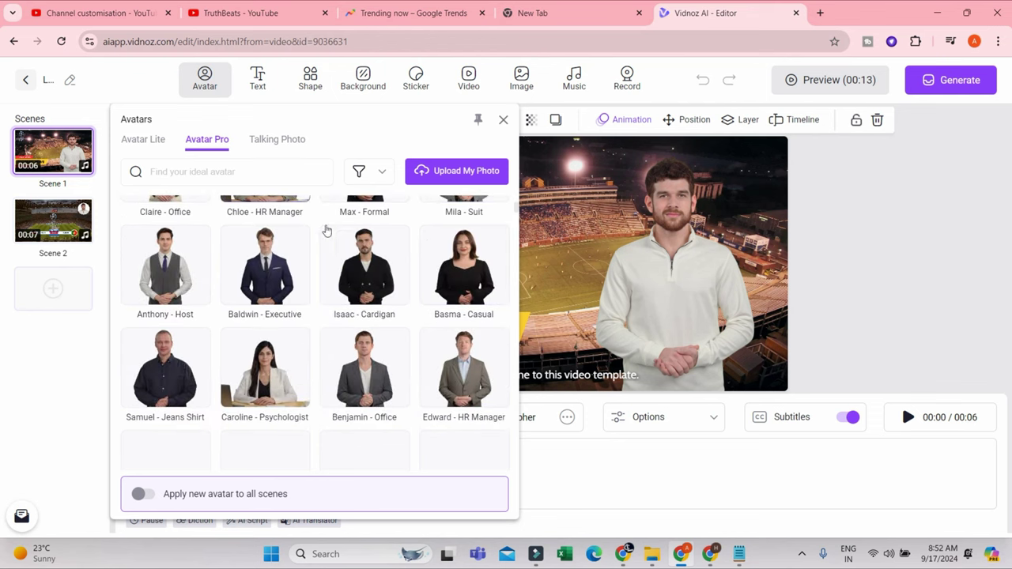
{"action": "scroll", "coordinate": [326, 237], "scroll_direction": "up", "scroll_amount": 10}
{"action": "left_click", "coordinate": [148, 147]}
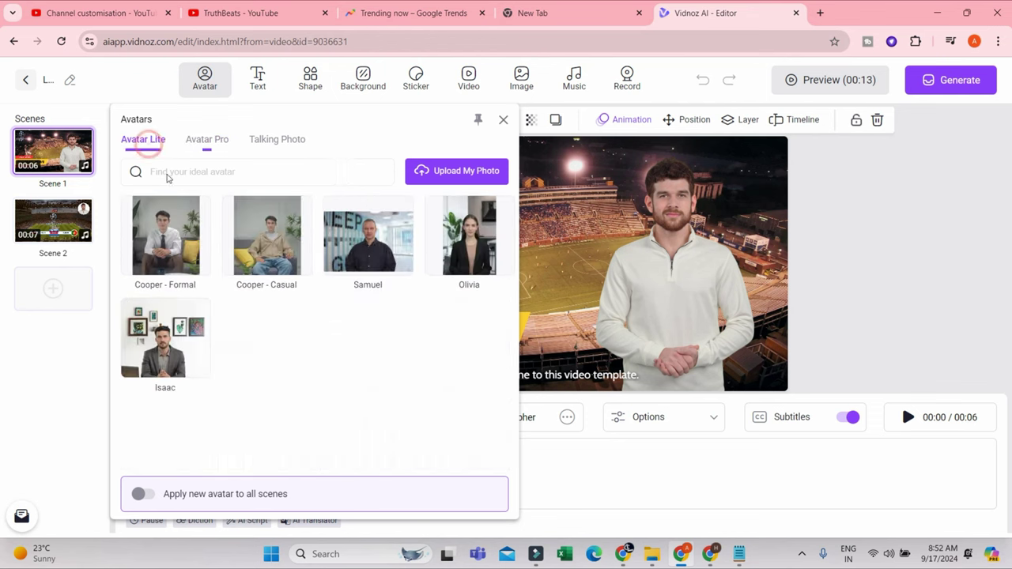
{"action": "mouse_move", "coordinate": [401, 286]}
{"action": "left_click", "coordinate": [908, 270]}
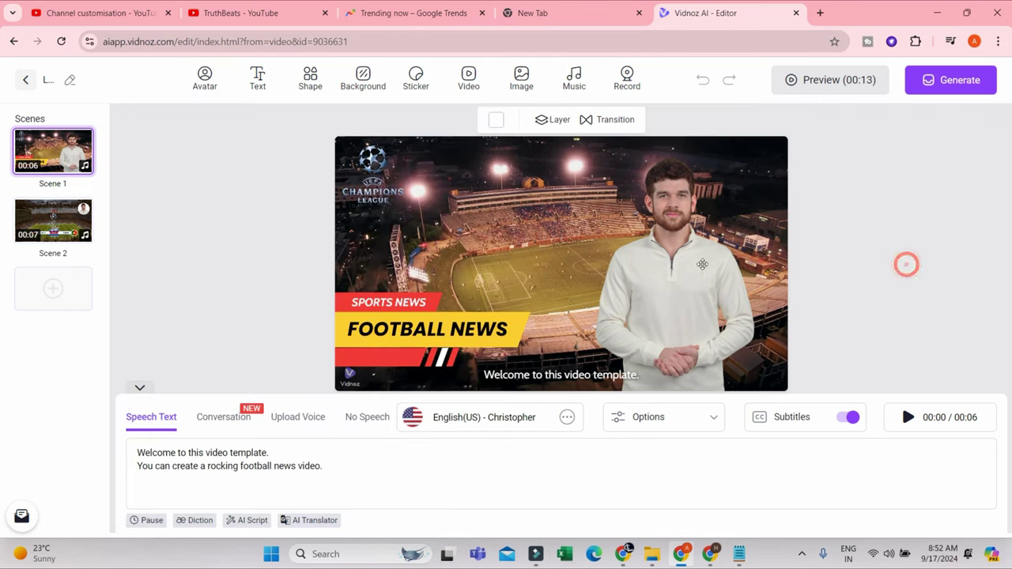
- Shift the presenter avatar in Scene 1 slightly up and toward the right edge of the frame
{"action": "left_click", "coordinate": [690, 259]}
{"action": "left_click_drag", "start_coordinate": [690, 259], "coordinate": [690, 257]}
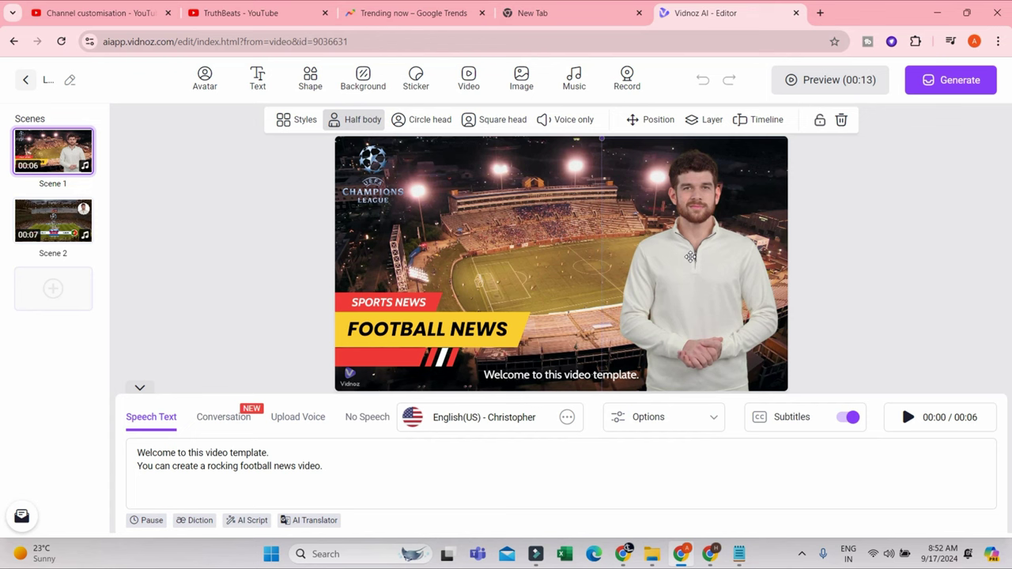
{"action": "left_click", "coordinate": [930, 286]}
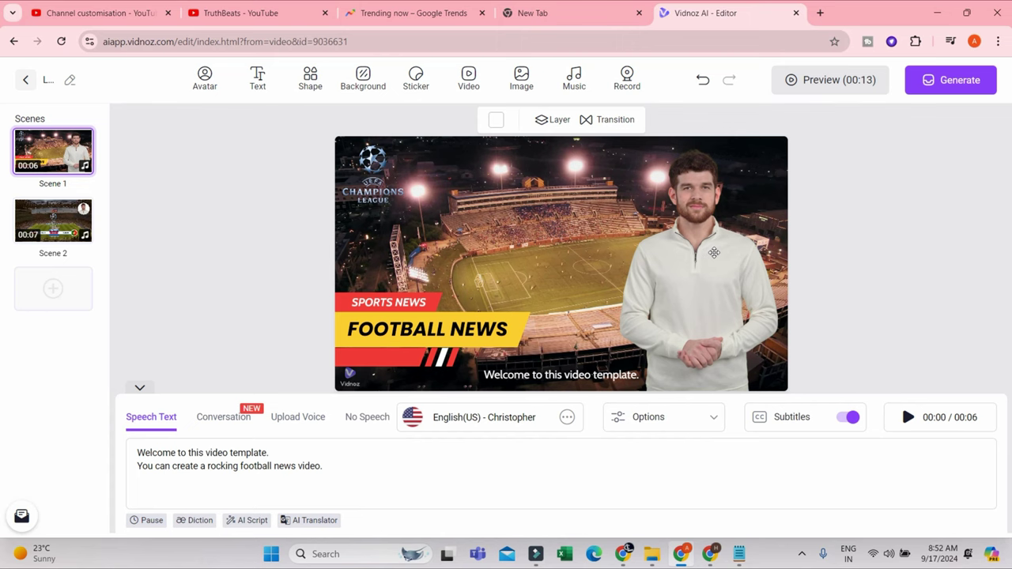
- Switch to ChatGPT and copy the narrator's opening scene line from the India vs Bangladesh script, without its quotation marks
{"action": "mouse_move", "coordinate": [625, 557]}
{"action": "left_click", "coordinate": [622, 480]}
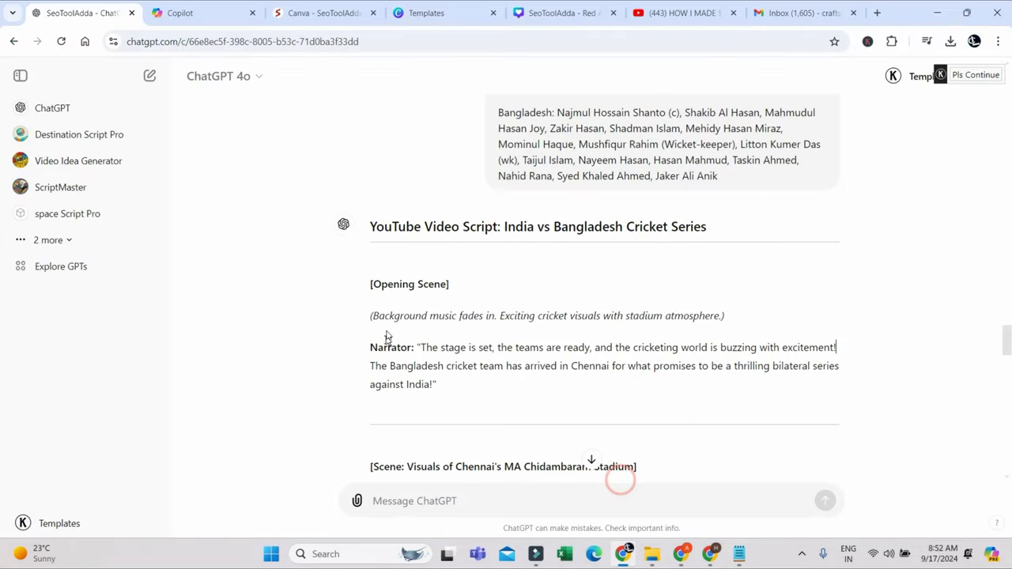
{"action": "left_click_drag", "start_coordinate": [417, 348], "coordinate": [443, 388]}
{"action": "key", "text": "ctrl+c"}
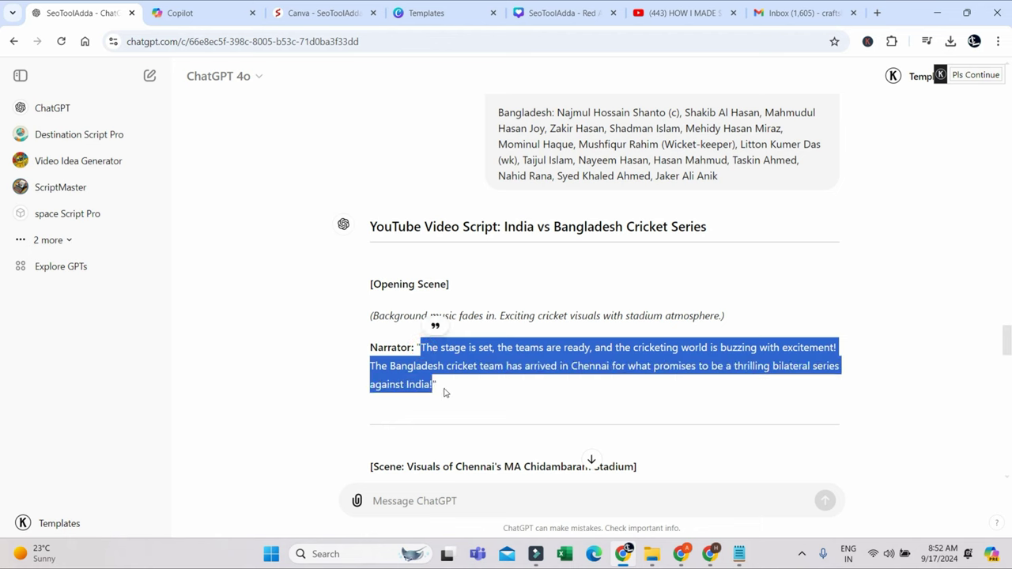
- Return to Vidnoz, replace Scene 1's entire speech text with the copied opening narration and play the scene's speech
{"action": "mouse_move", "coordinate": [680, 554]}
{"action": "left_click", "coordinate": [701, 484]}
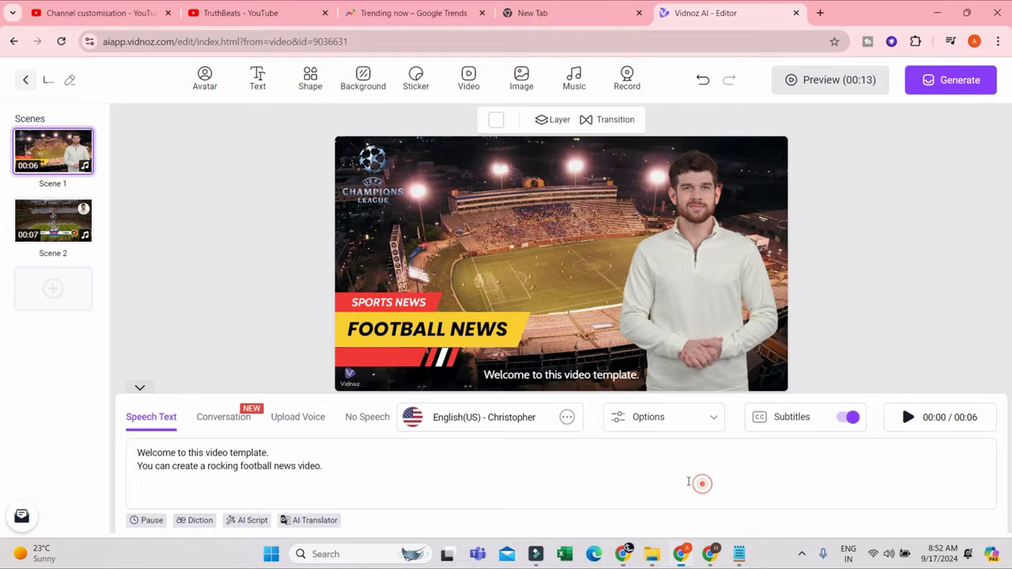
{"action": "left_click_drag", "start_coordinate": [448, 493], "coordinate": [222, 435]}
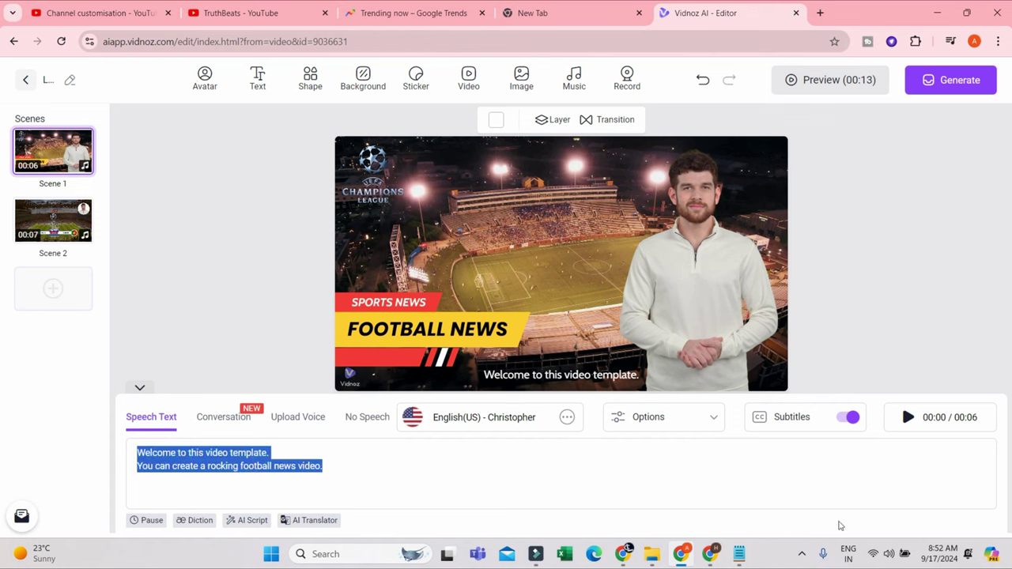
{"action": "key", "text": "ctrl+v"}
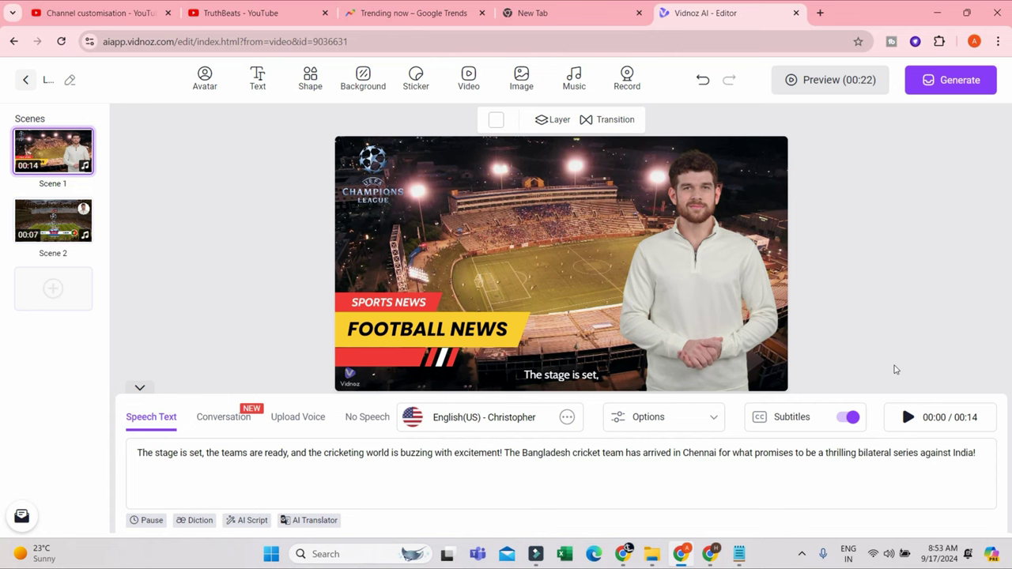
{"action": "left_click", "coordinate": [908, 416]}
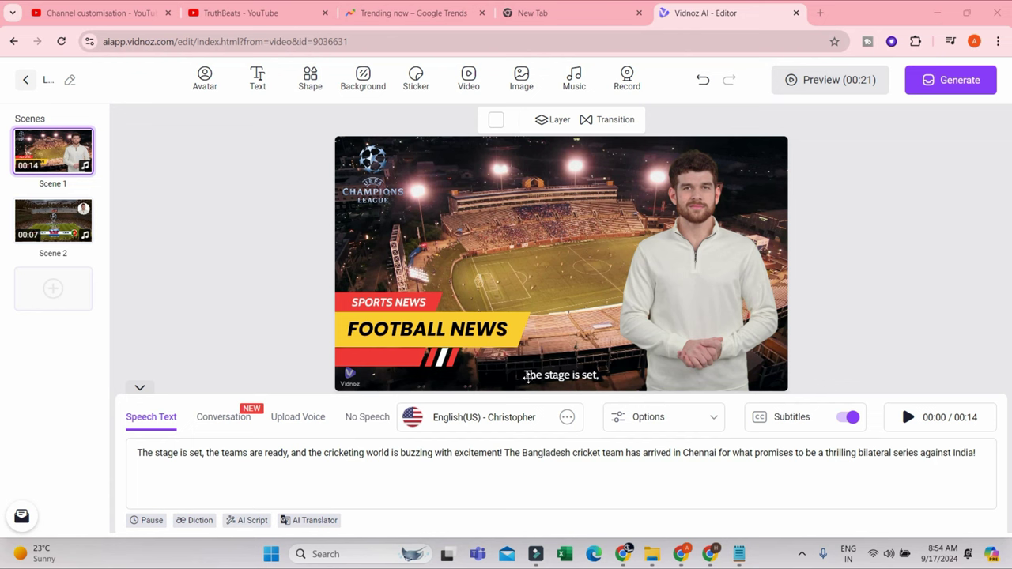
- Try Scene 1's subtitles switched off and on again, and check the voice's speed, pitch and volume options
{"action": "left_click", "coordinate": [844, 419]}
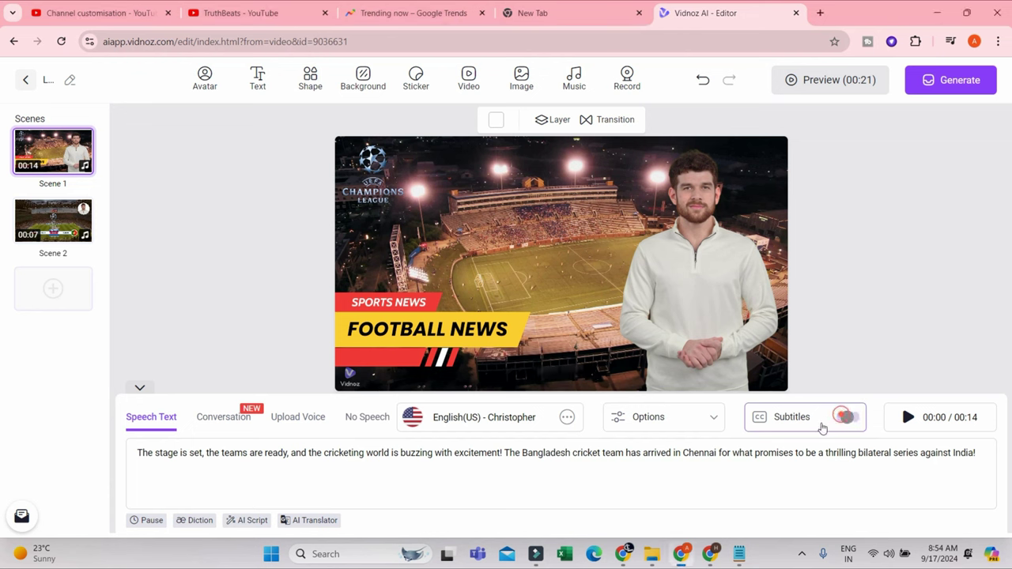
{"action": "left_click", "coordinate": [852, 423]}
{"action": "left_click", "coordinate": [852, 424]}
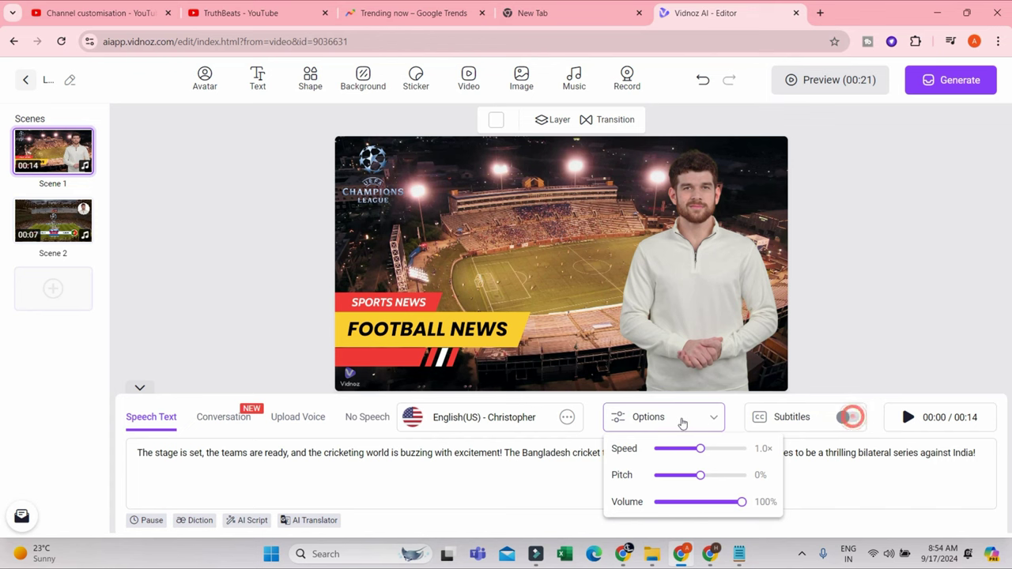
{"action": "left_click", "coordinate": [843, 420]}
{"action": "mouse_move", "coordinate": [706, 423]}
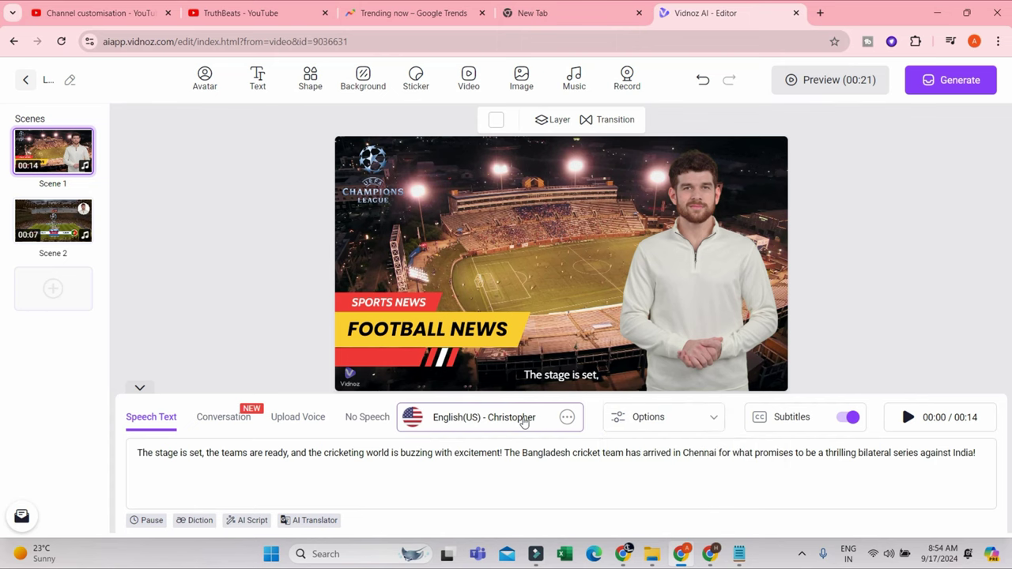
- Change Scene 1's voice to the Indian English male Bruce (newscast), apply it to all male avatars, and play the scene's speech
{"action": "left_click", "coordinate": [566, 419]}
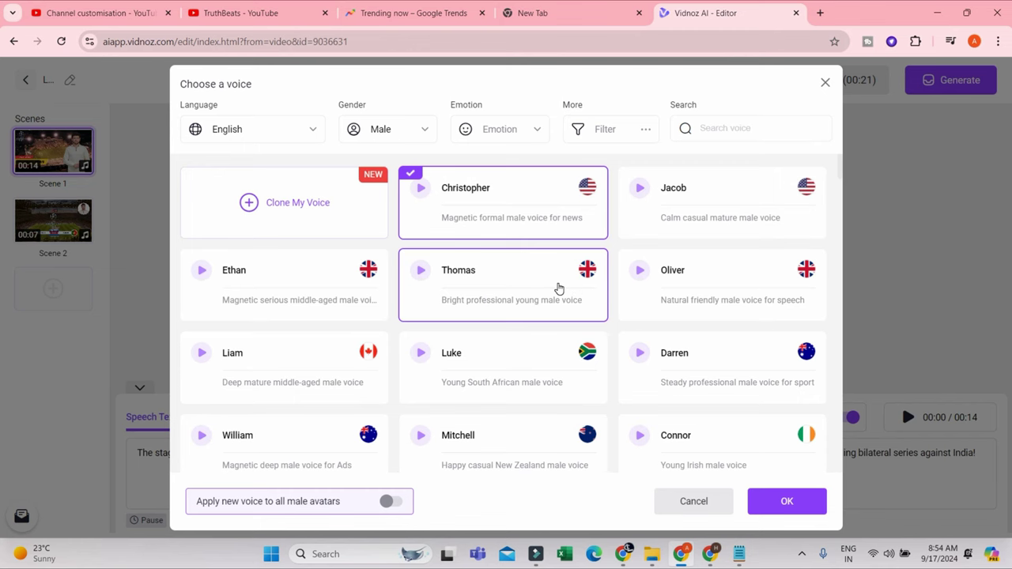
{"action": "scroll", "coordinate": [433, 288], "scroll_direction": "down", "scroll_amount": 6}
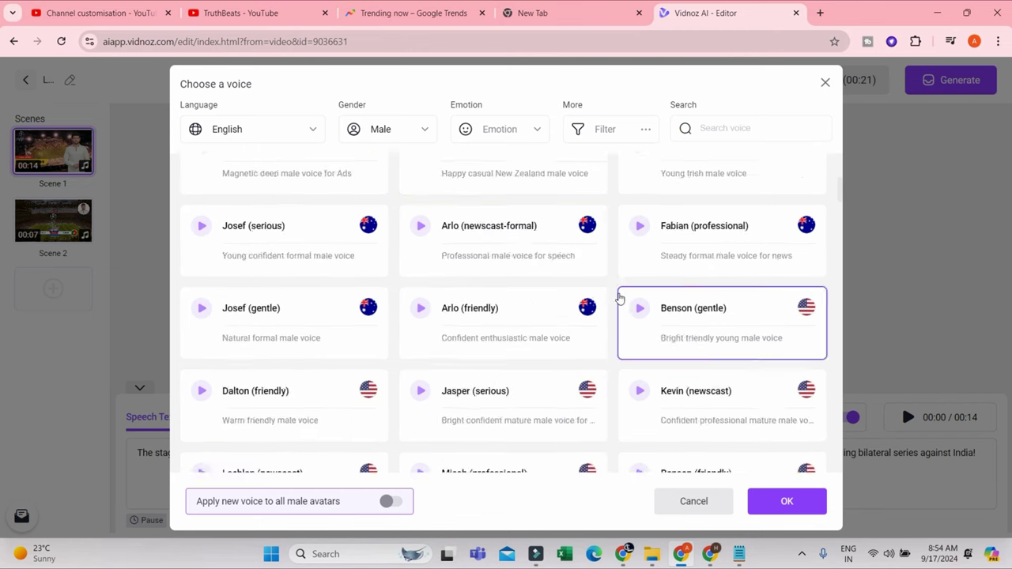
{"action": "scroll", "coordinate": [514, 285], "scroll_direction": "down", "scroll_amount": 3}
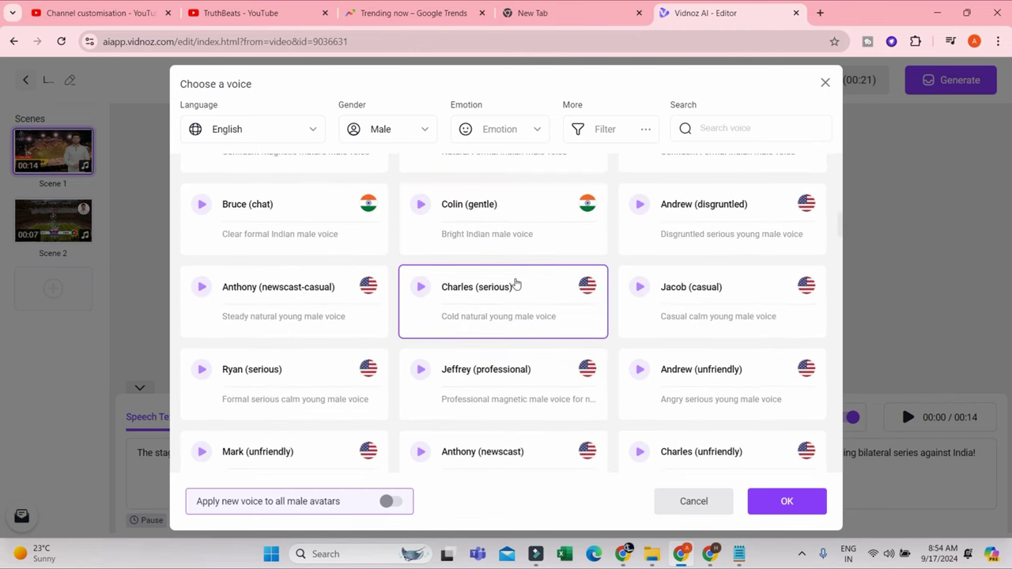
{"action": "left_click", "coordinate": [293, 127]}
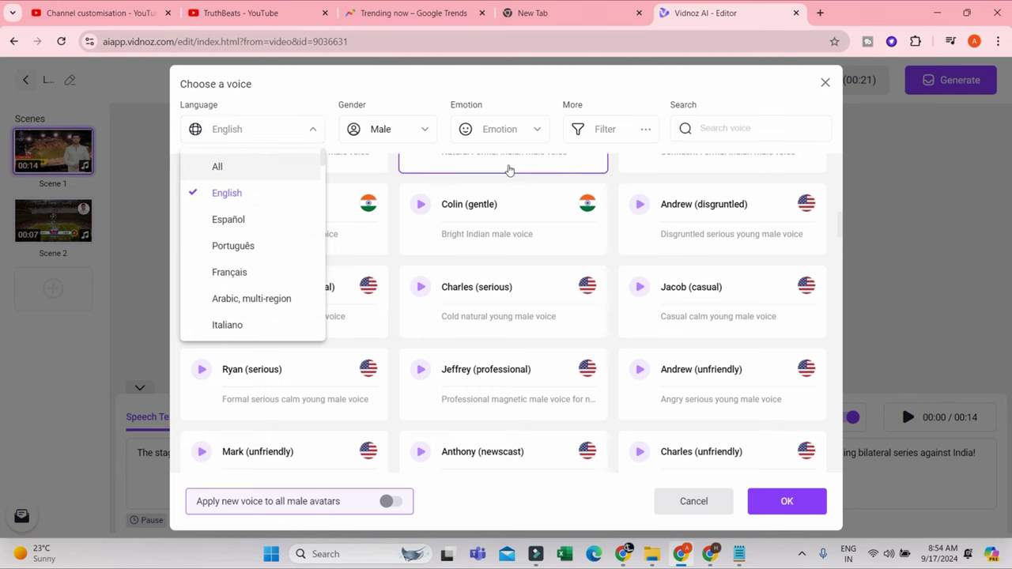
{"action": "left_click", "coordinate": [419, 183]}
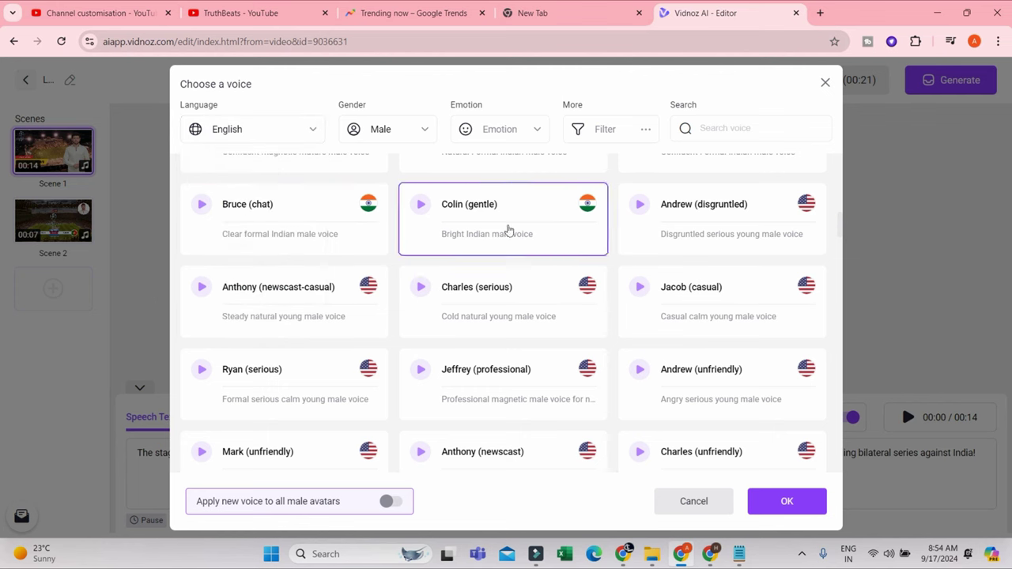
{"action": "scroll", "coordinate": [508, 229], "scroll_direction": "up", "scroll_amount": 1}
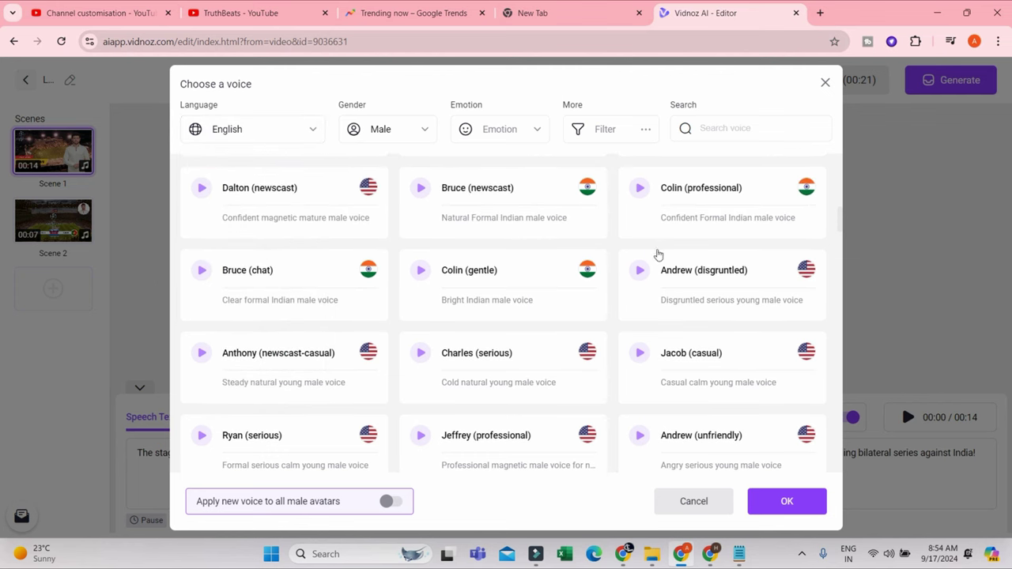
{"action": "left_click", "coordinate": [491, 197]}
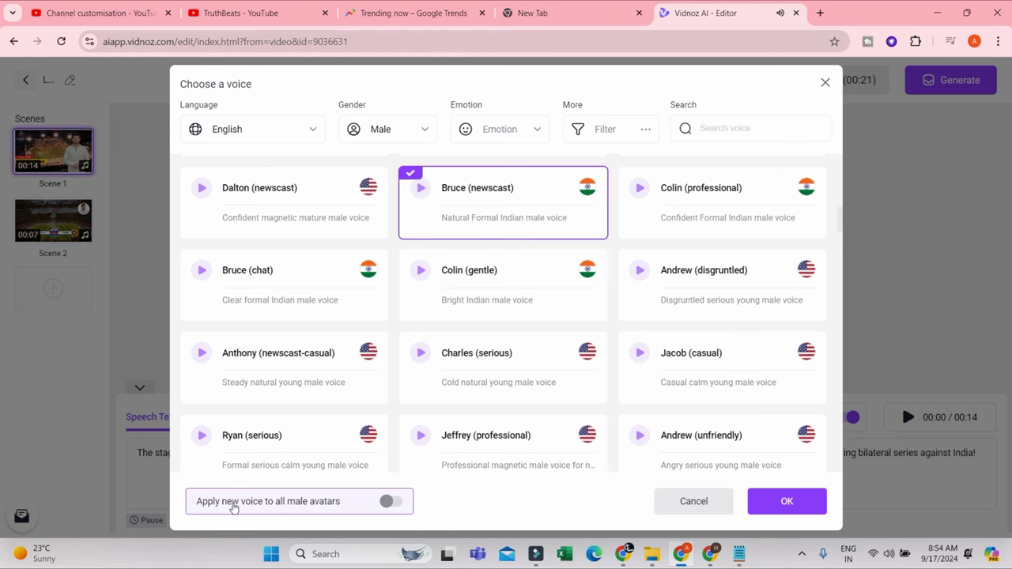
{"action": "left_click", "coordinate": [387, 501]}
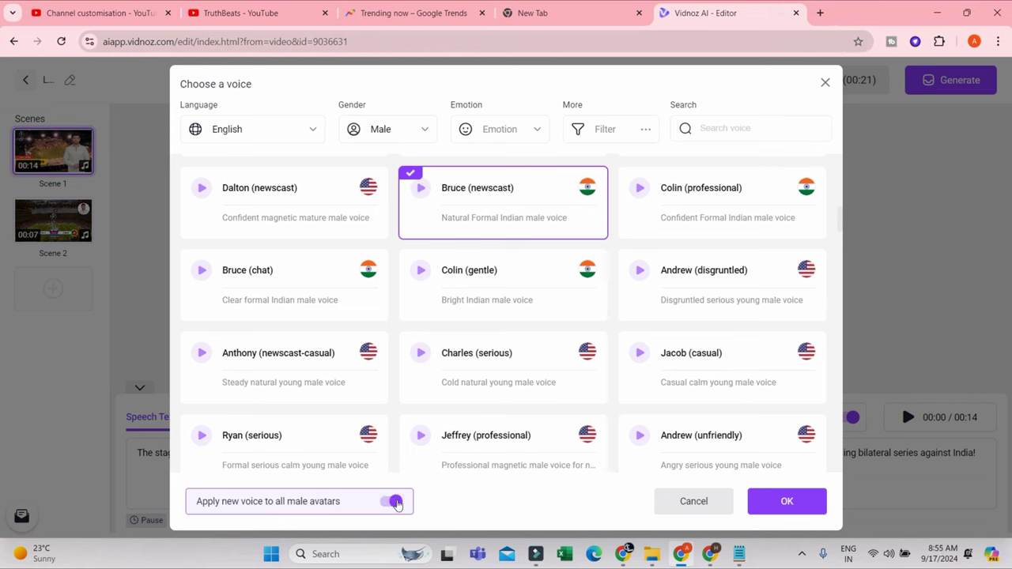
{"action": "left_click", "coordinate": [805, 501]}
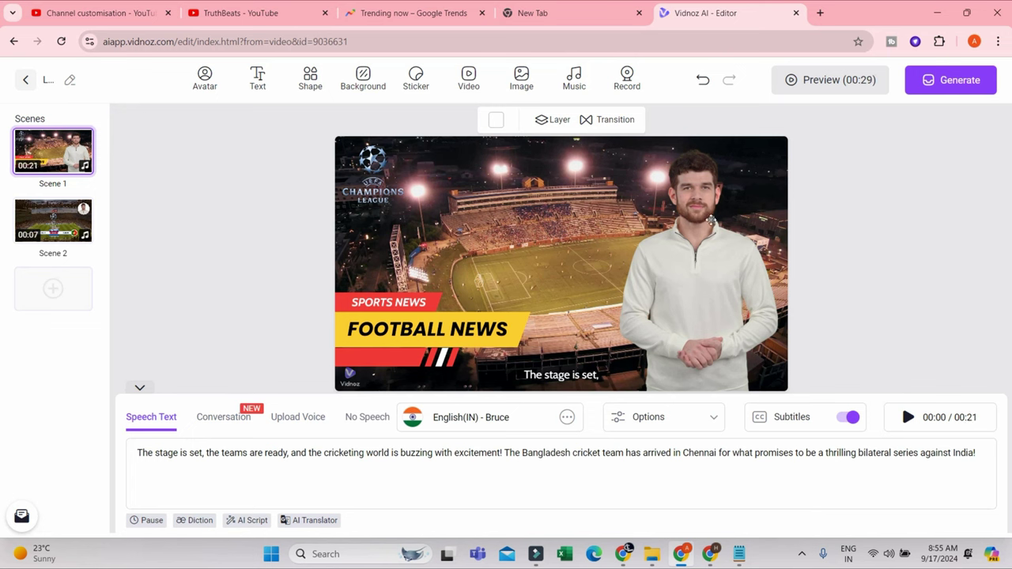
{"action": "left_click", "coordinate": [908, 417]}
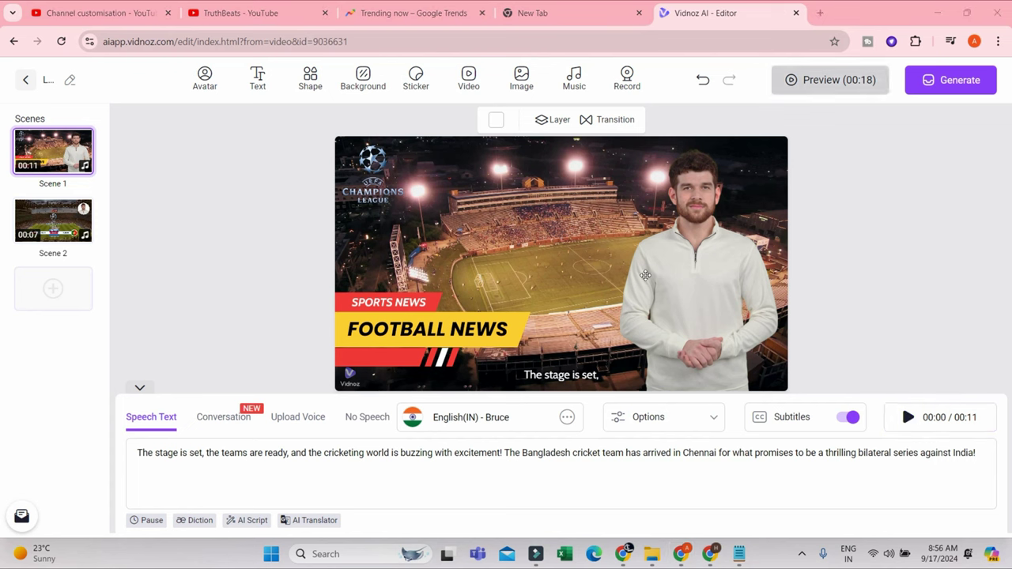
- Change Scene 1's headline text to CRICKET NEWS and delete the UEFA Champions League logo
{"action": "left_click", "coordinate": [533, 257]}
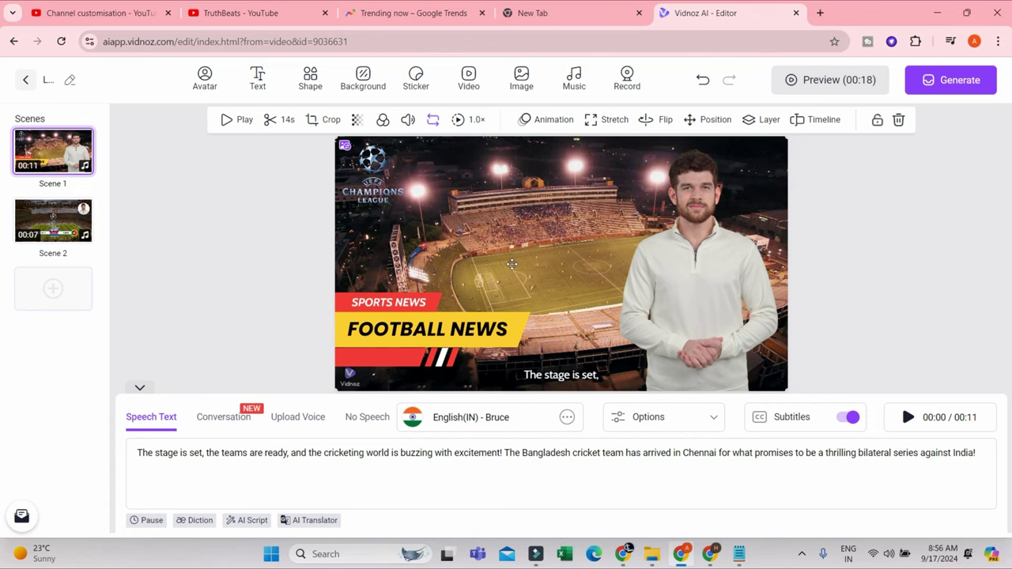
{"action": "left_click", "coordinate": [372, 160]}
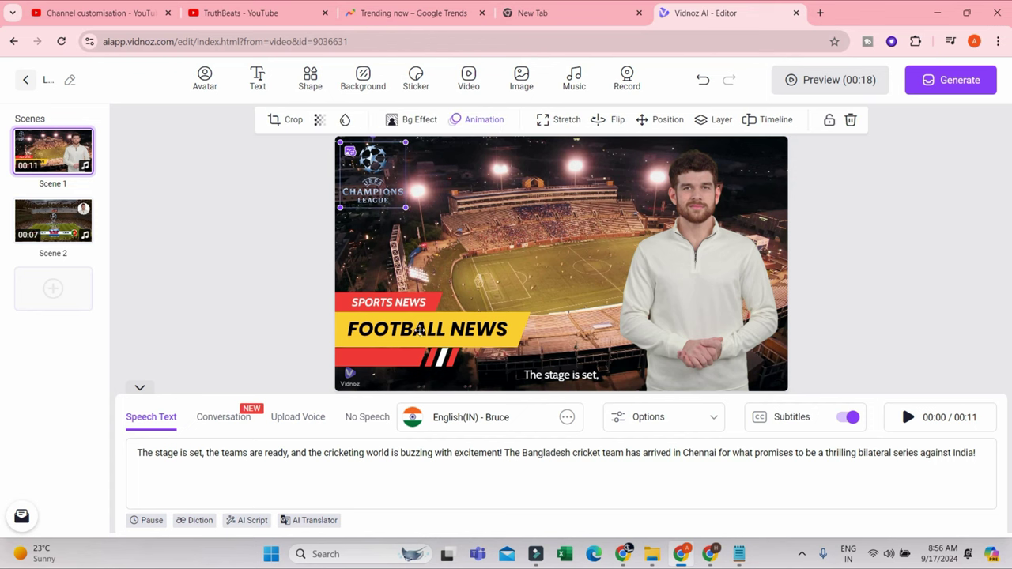
{"action": "double_click", "coordinate": [419, 330]}
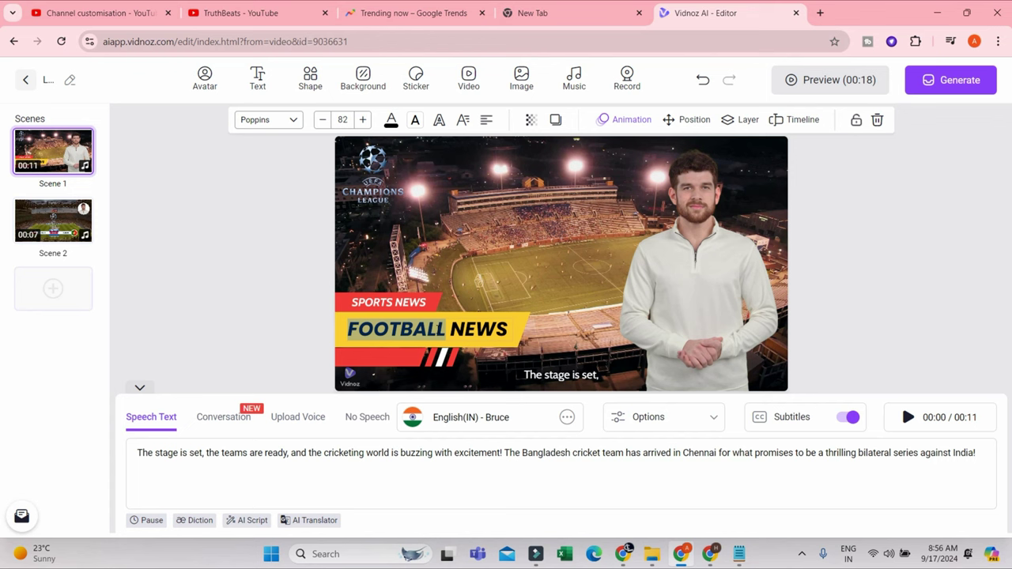
{"action": "type", "text": "CRICKET"}
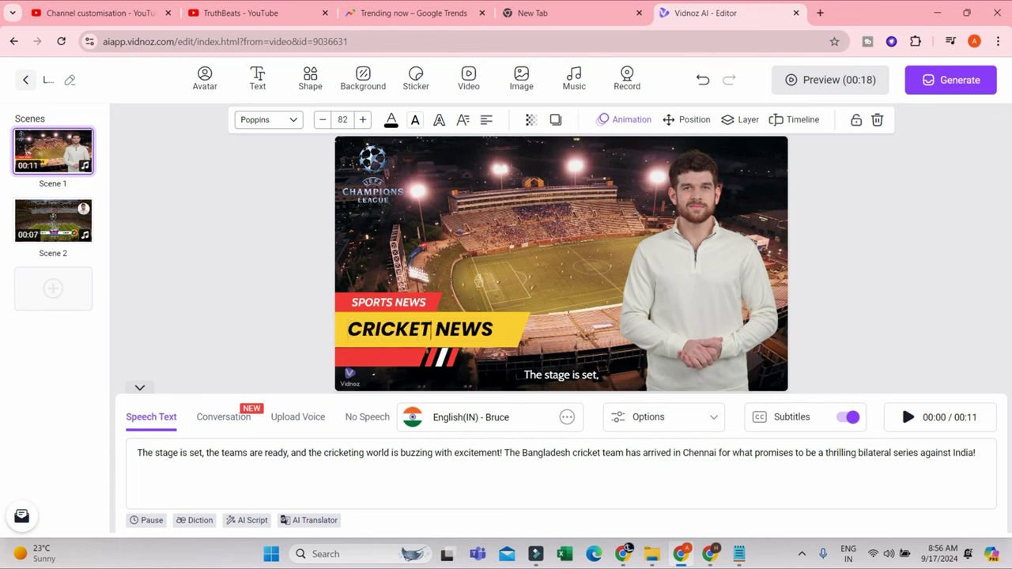
{"action": "left_click", "coordinate": [373, 161]}
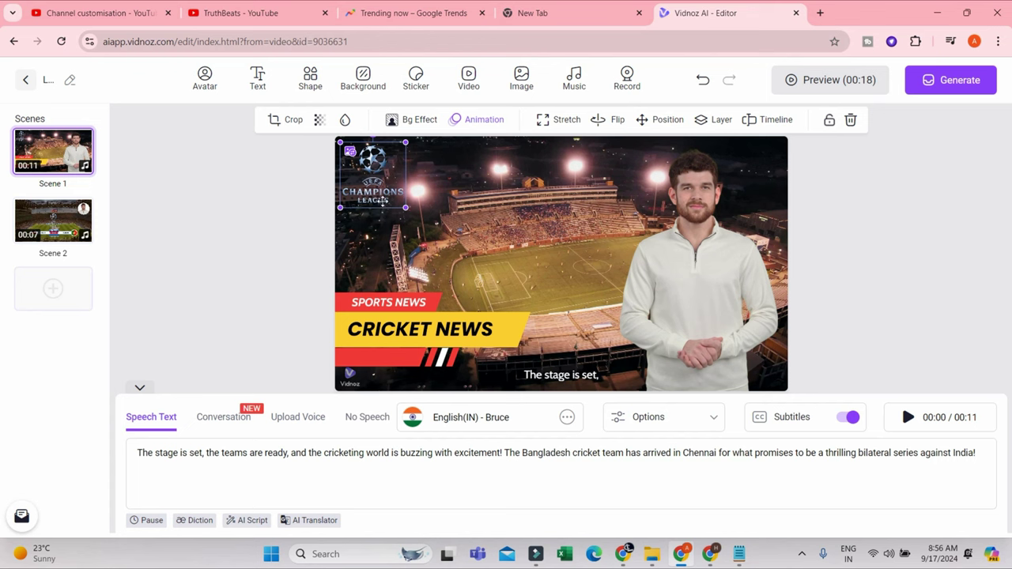
{"action": "left_click", "coordinate": [852, 119]}
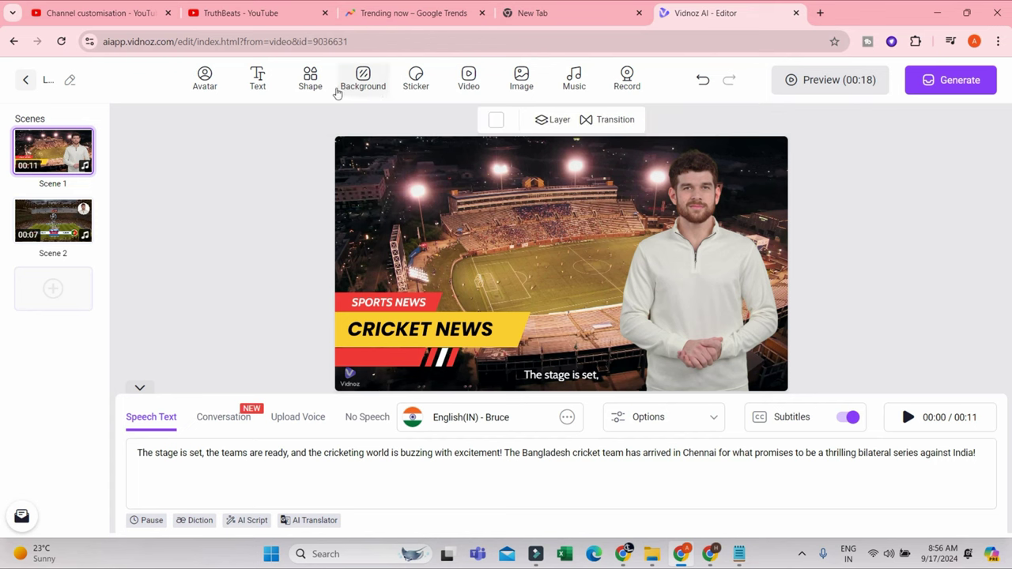
- Start replacing Scene 1's stadium background video and search the Pexels videos for CRICKET
{"action": "left_click", "coordinate": [431, 166]}
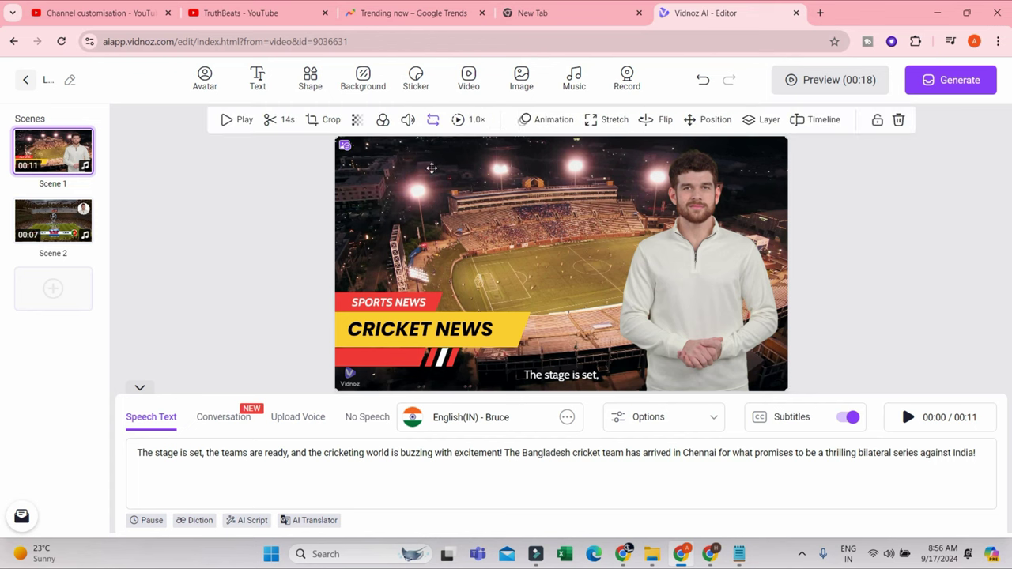
{"action": "left_click", "coordinate": [343, 149]}
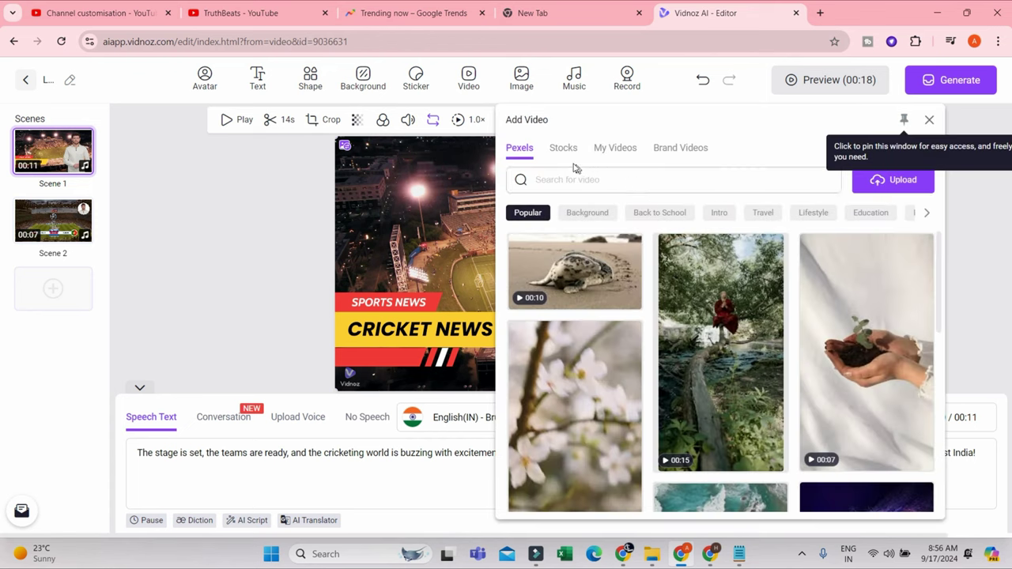
{"action": "left_click", "coordinate": [623, 179]}
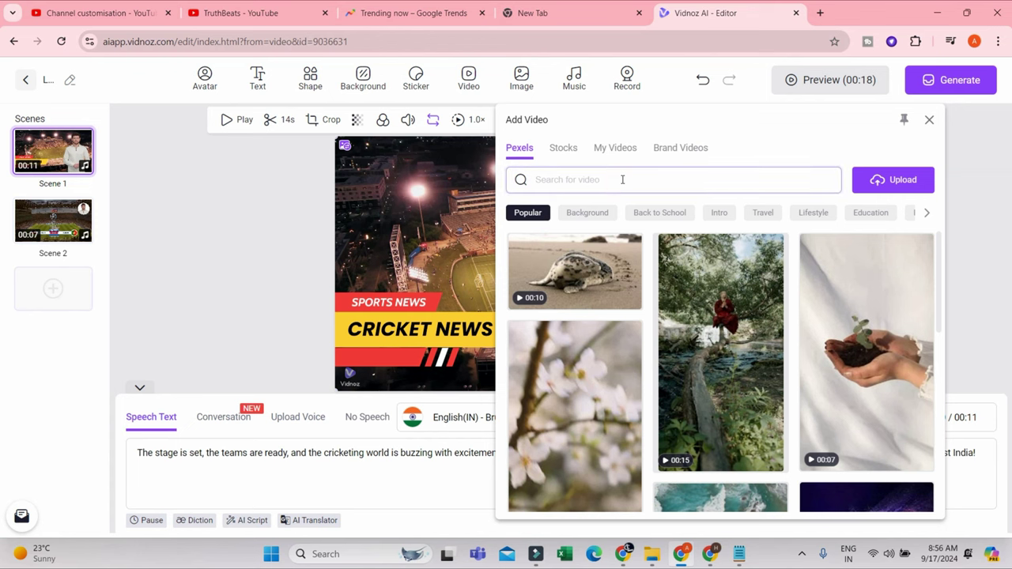
{"action": "type", "text": "cRICKET"}
{"action": "key", "text": "Return"}
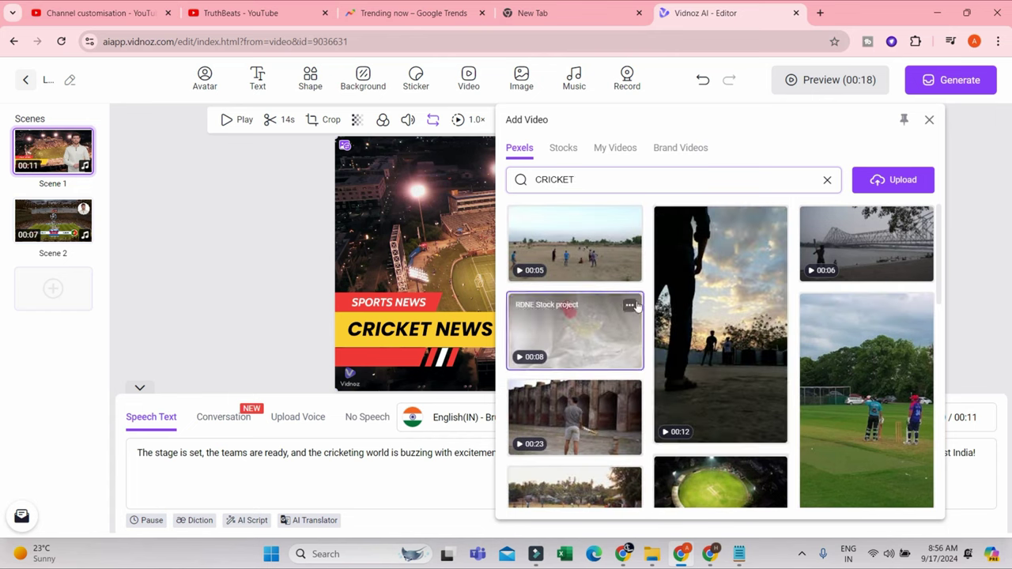
- Replace the background with the 28-second aerial night clip of a floodlit green cricket ground and play the scene's speech
{"action": "scroll", "coordinate": [735, 316], "scroll_direction": "down", "scroll_amount": 5}
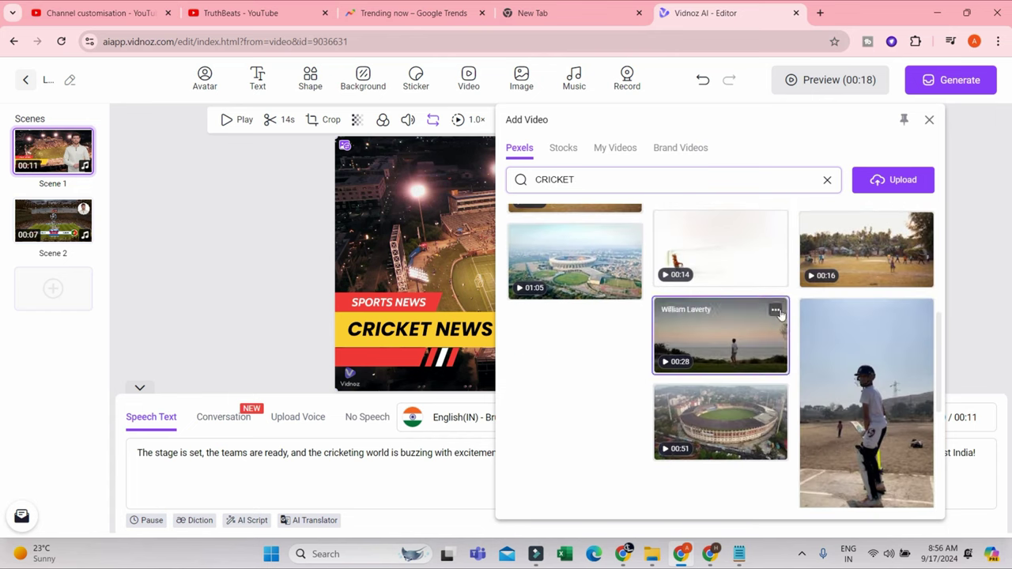
{"action": "scroll", "coordinate": [633, 289], "scroll_direction": "up", "scroll_amount": 2}
{"action": "scroll", "coordinate": [680, 304], "scroll_direction": "up", "scroll_amount": 2}
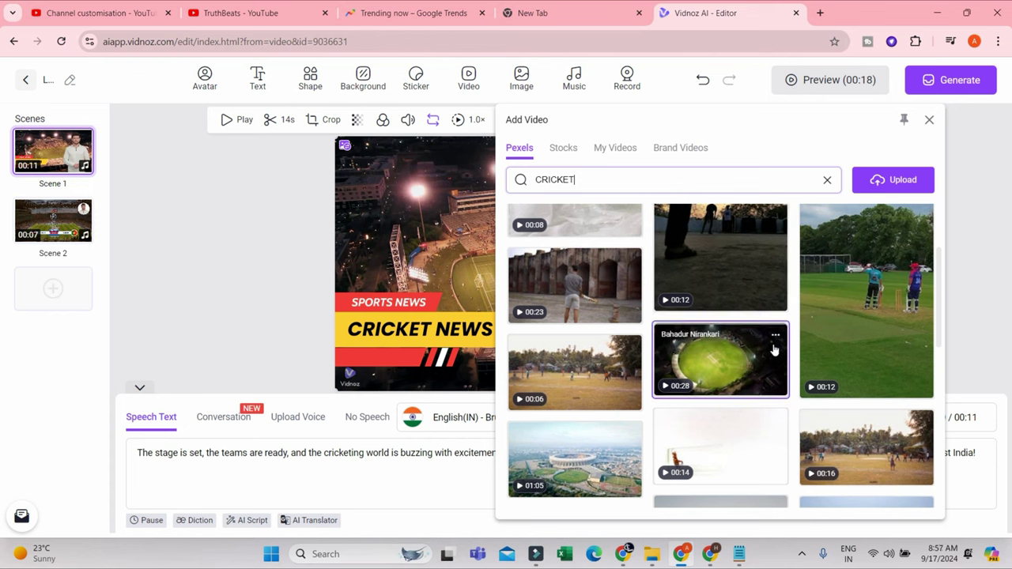
{"action": "scroll", "coordinate": [696, 310], "scroll_direction": "up", "scroll_amount": 3}
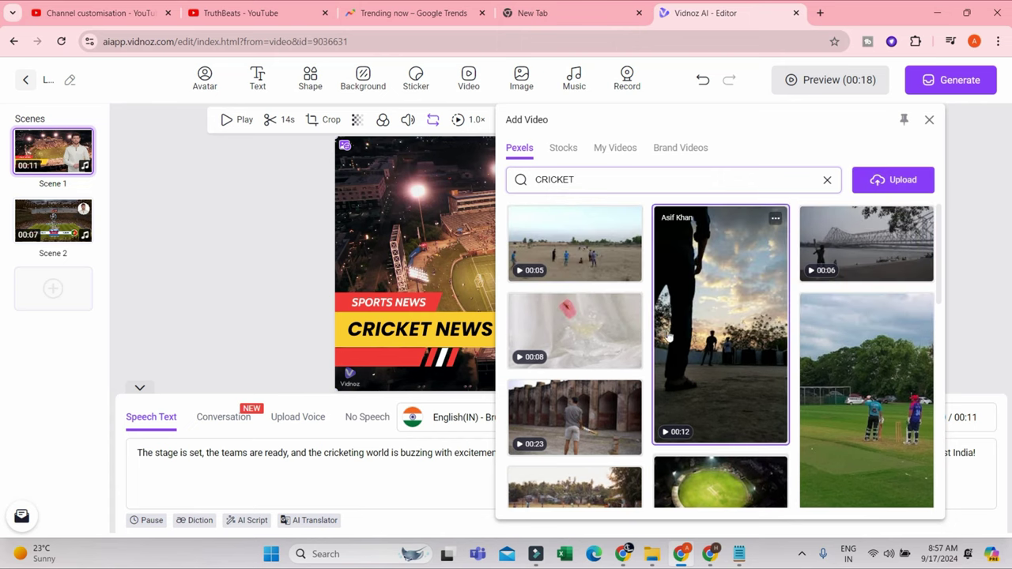
{"action": "scroll", "coordinate": [627, 379], "scroll_direction": "down", "scroll_amount": 3}
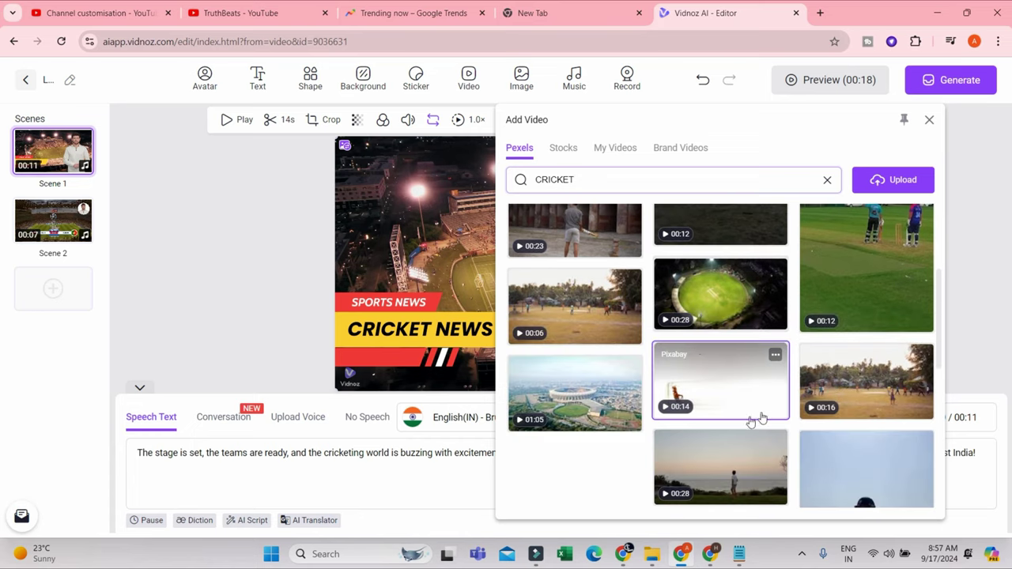
{"action": "scroll", "coordinate": [845, 398], "scroll_direction": "down", "scroll_amount": 1}
{"action": "scroll", "coordinate": [846, 398], "scroll_direction": "down", "scroll_amount": 1}
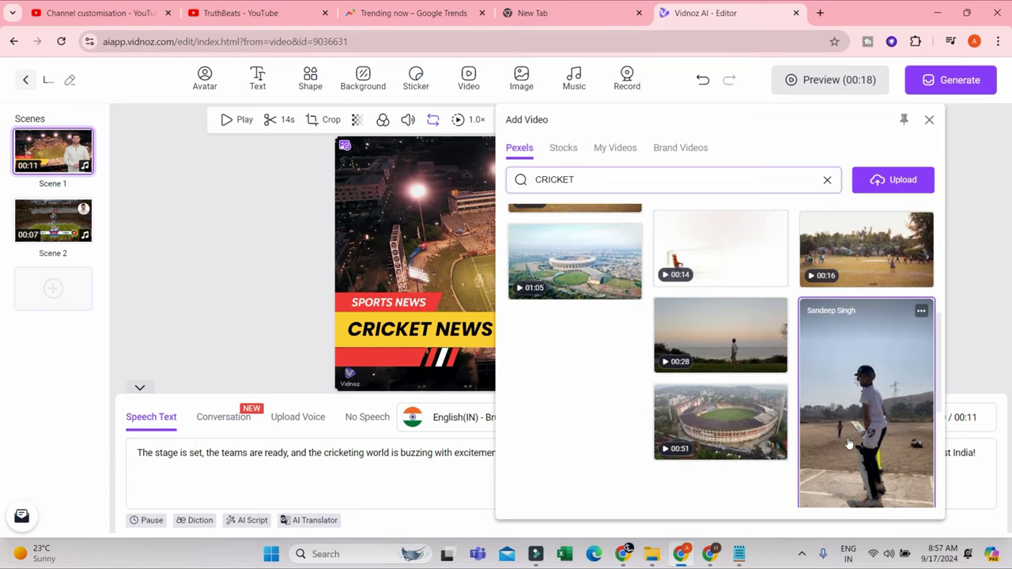
{"action": "scroll", "coordinate": [746, 427], "scroll_direction": "down", "scroll_amount": 5}
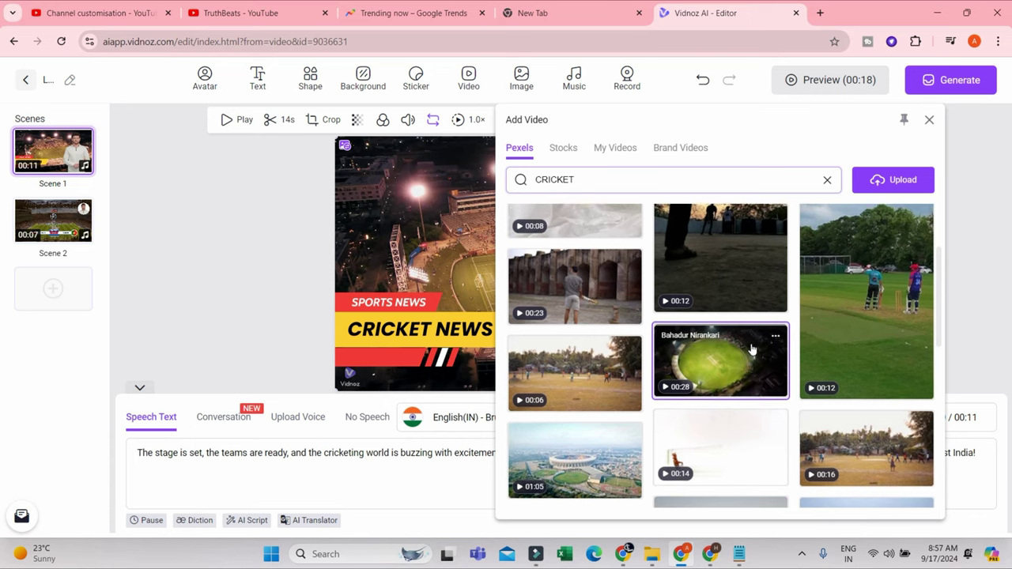
{"action": "scroll", "coordinate": [743, 427], "scroll_direction": "up", "scroll_amount": 1}
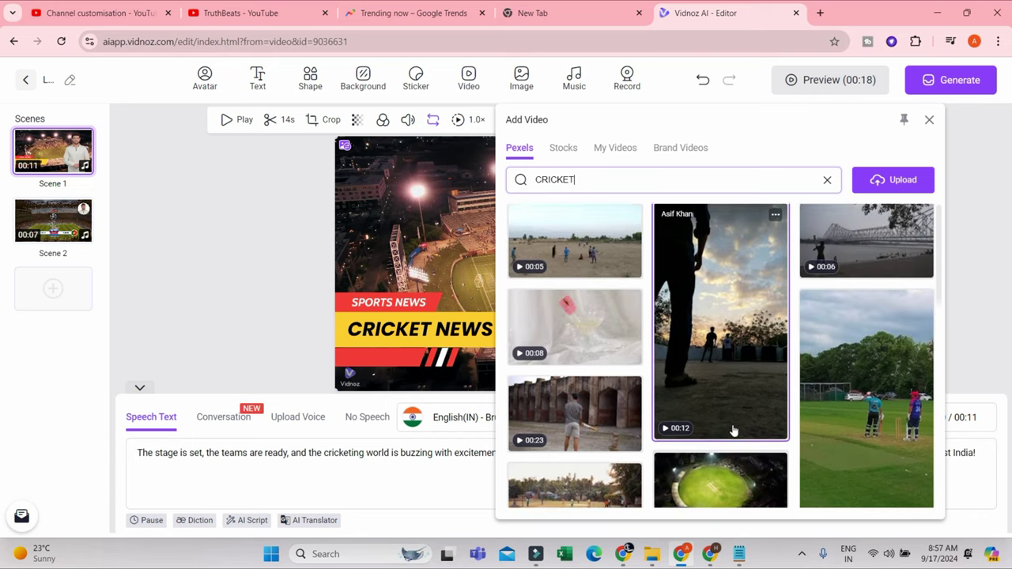
{"action": "scroll", "coordinate": [738, 419], "scroll_direction": "down", "scroll_amount": 2}
{"action": "left_click", "coordinate": [729, 387]}
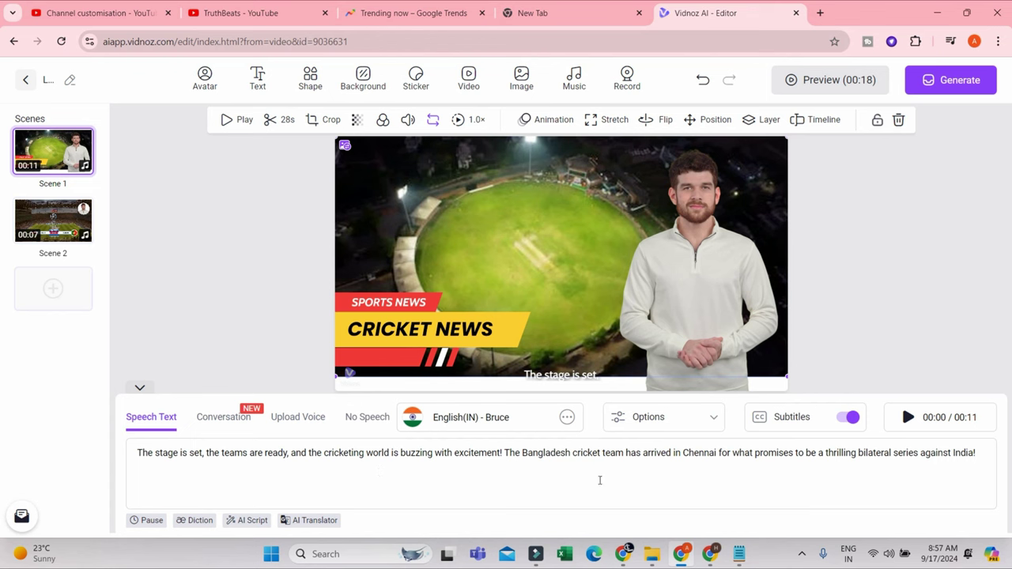
{"action": "left_click", "coordinate": [908, 419]}
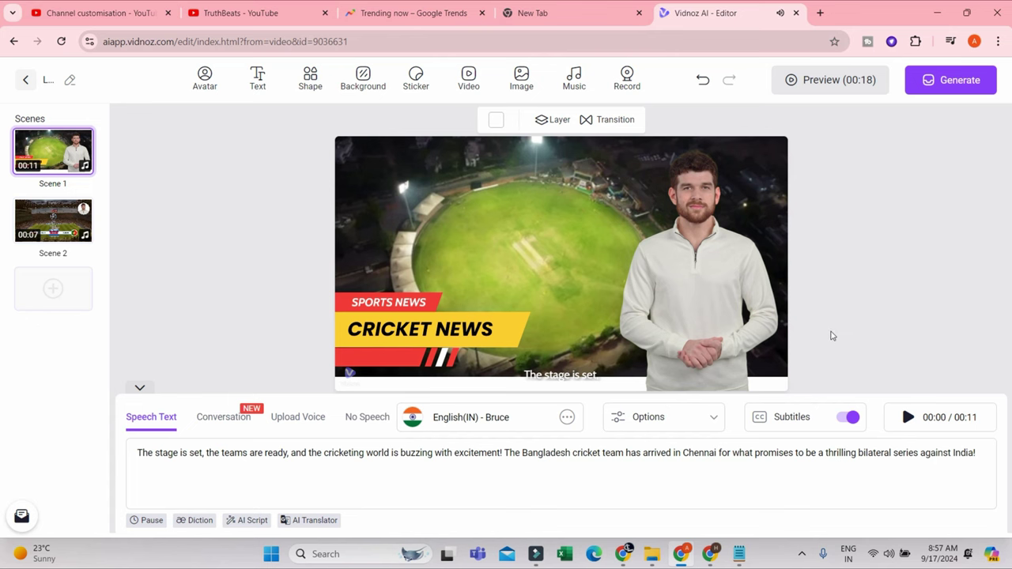
- Search the Stocks and Icons sticker collections for CRICKET
{"action": "left_click", "coordinate": [415, 77]}
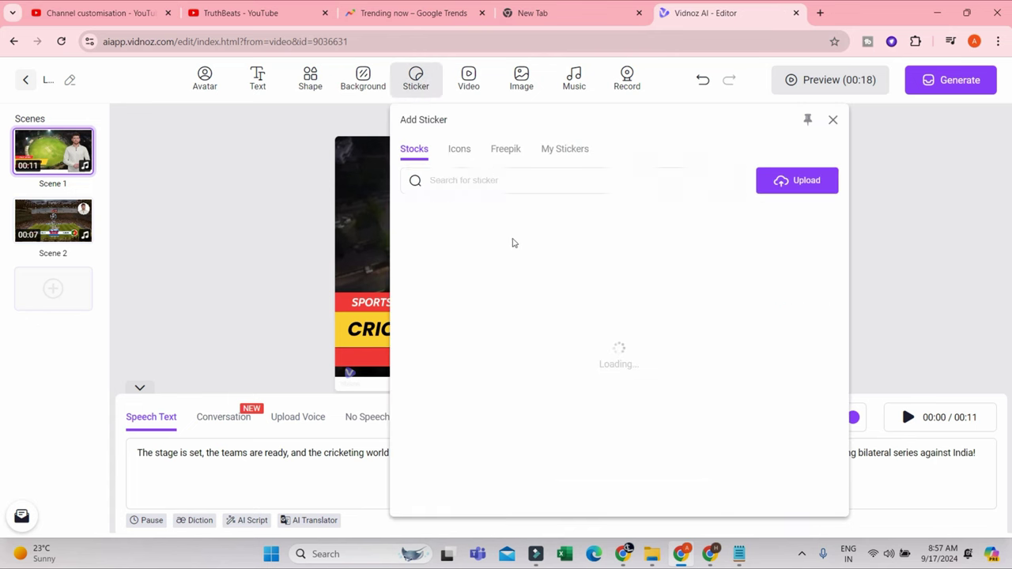
{"action": "left_click", "coordinate": [463, 182]}
{"action": "type", "text": "CRIC"}
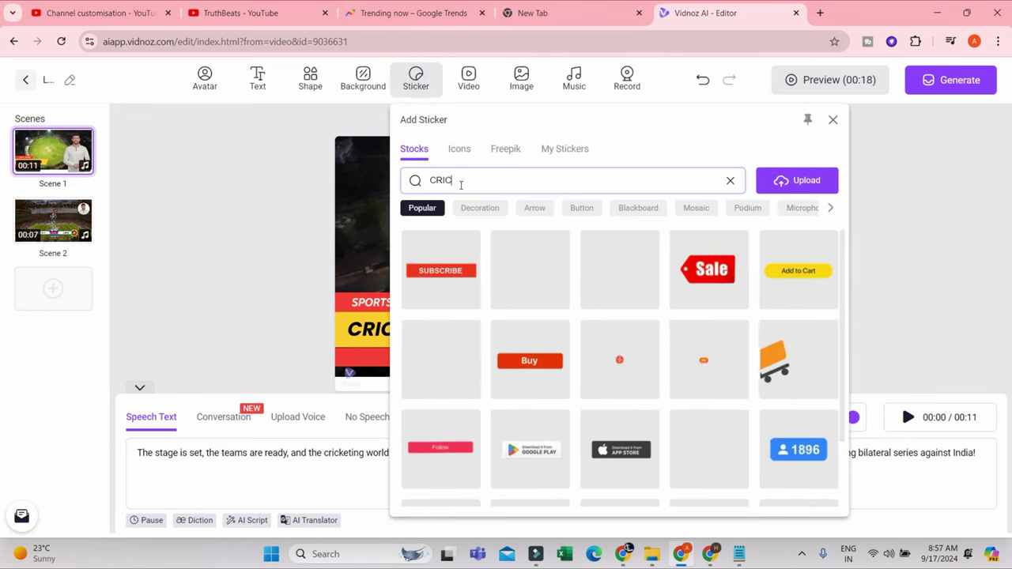
{"action": "type", "text": "KET"}
{"action": "key", "text": "Return"}
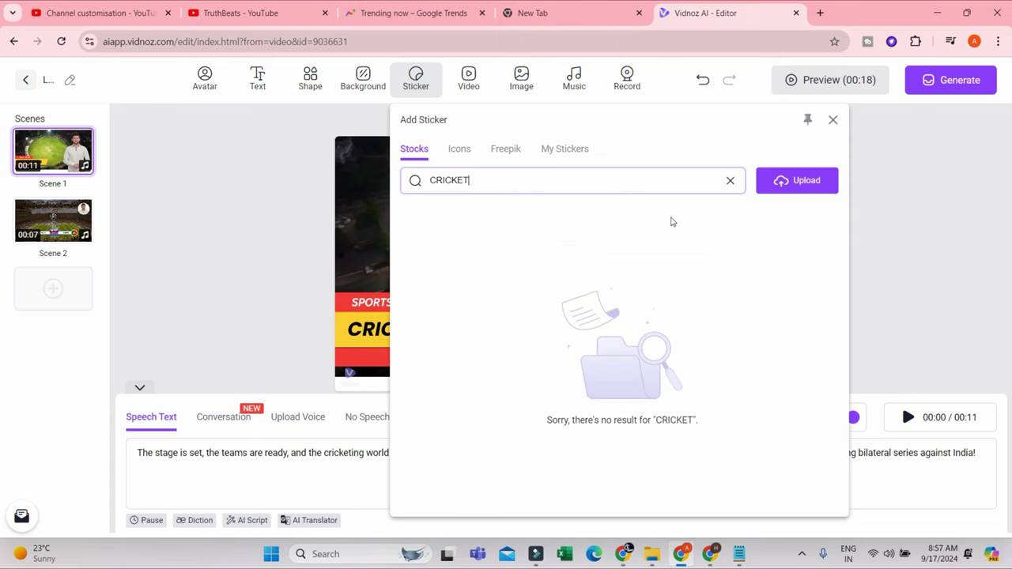
{"action": "left_click", "coordinate": [461, 150]}
{"action": "left_click", "coordinate": [477, 174]}
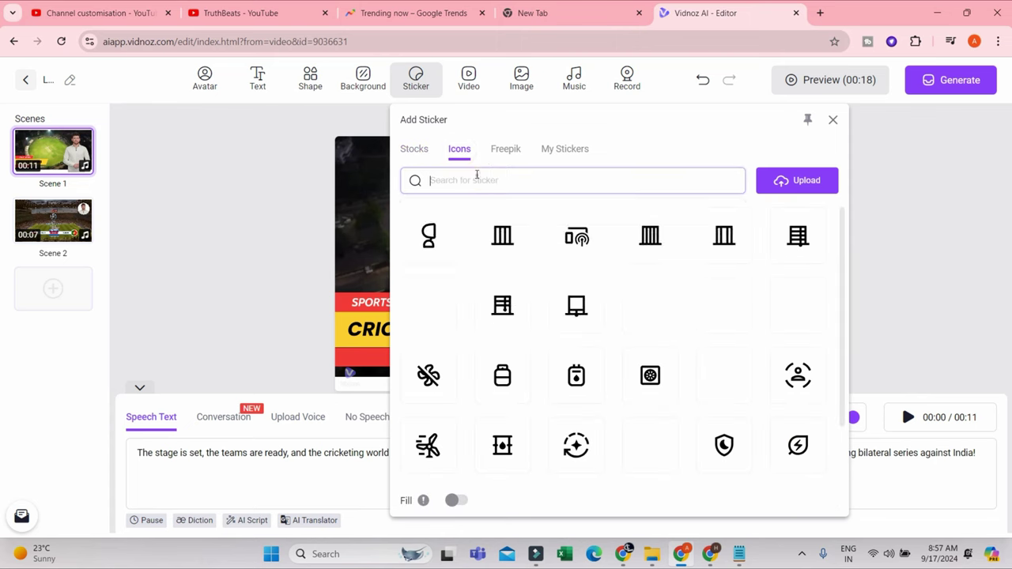
{"action": "type", "text": "CRICKET"}
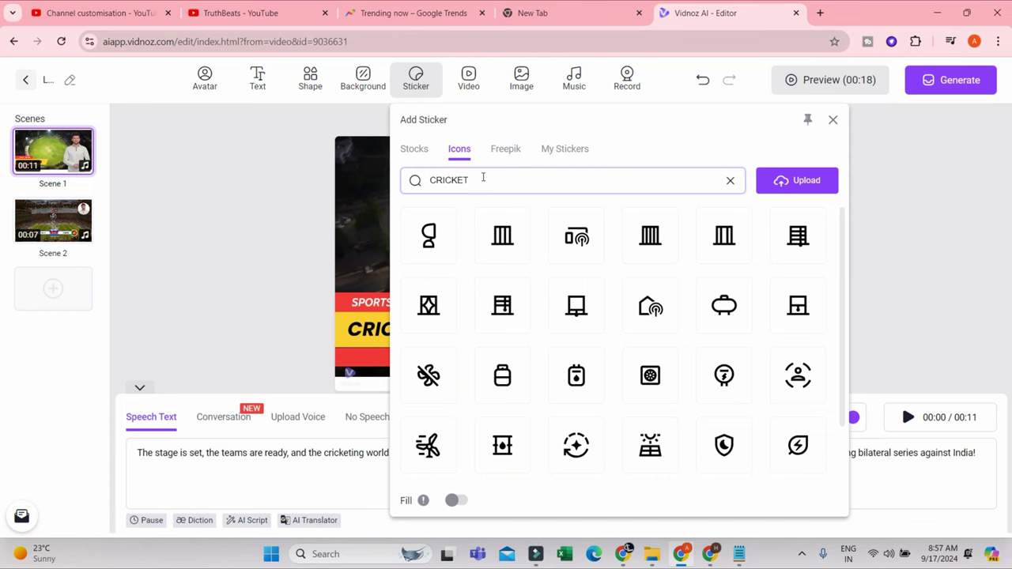
{"action": "key", "text": "Return"}
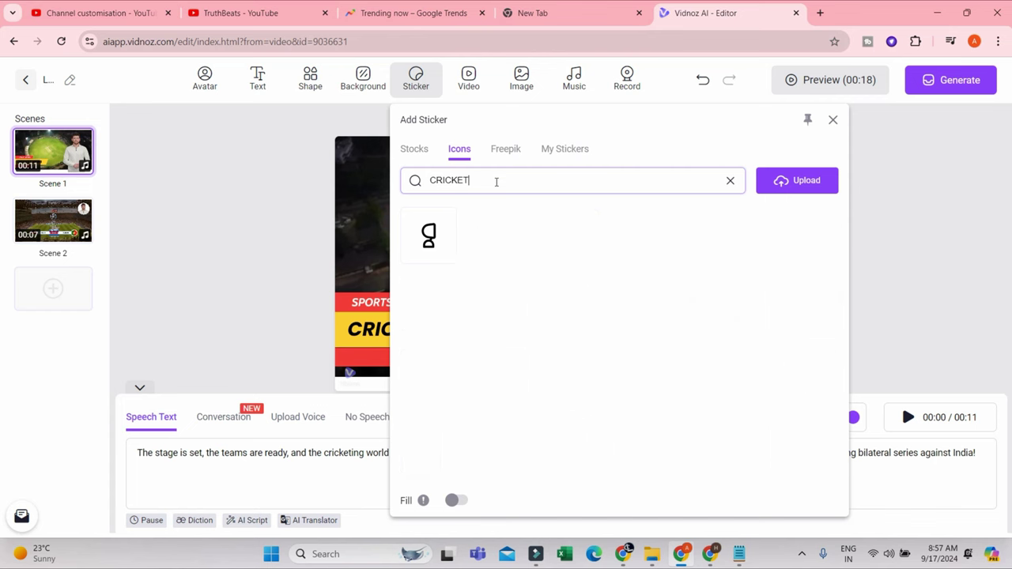
- Leave the sticker library and search the Unsplash images for CRICKET
{"action": "left_click", "coordinate": [259, 203]}
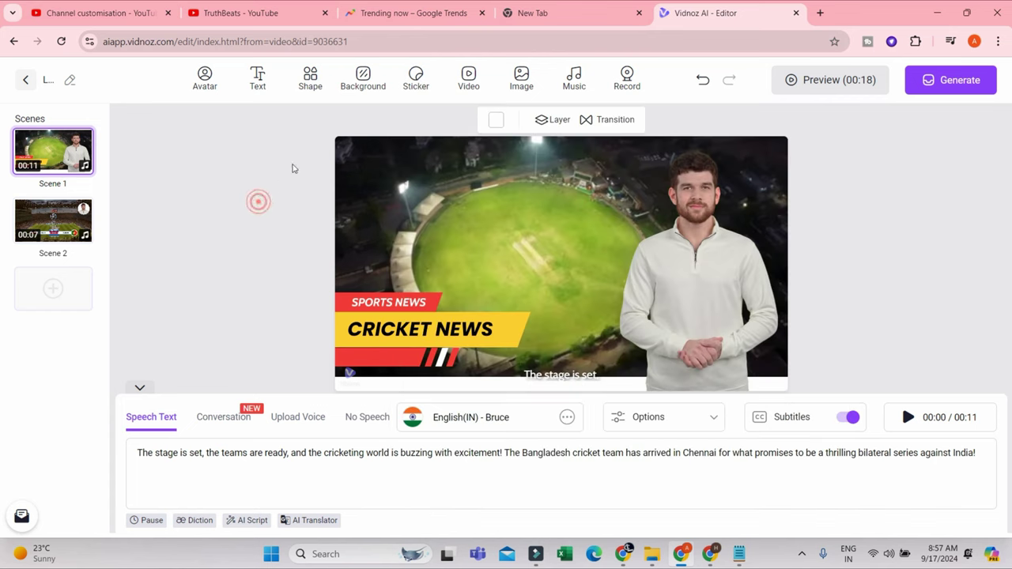
{"action": "left_click", "coordinate": [520, 82]}
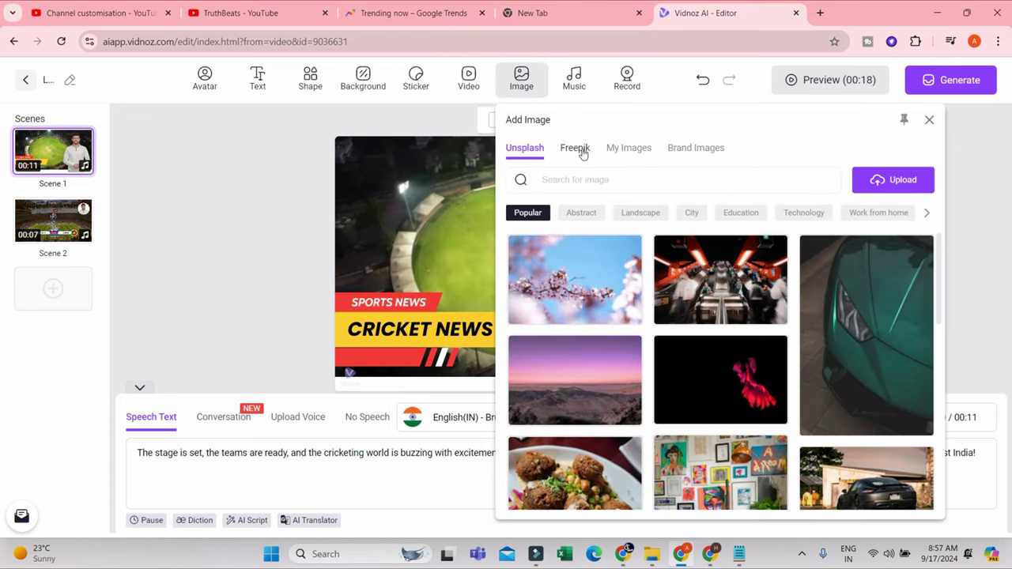
{"action": "left_click", "coordinate": [582, 153]}
{"action": "left_click", "coordinate": [528, 148]}
{"action": "left_click", "coordinate": [567, 178]}
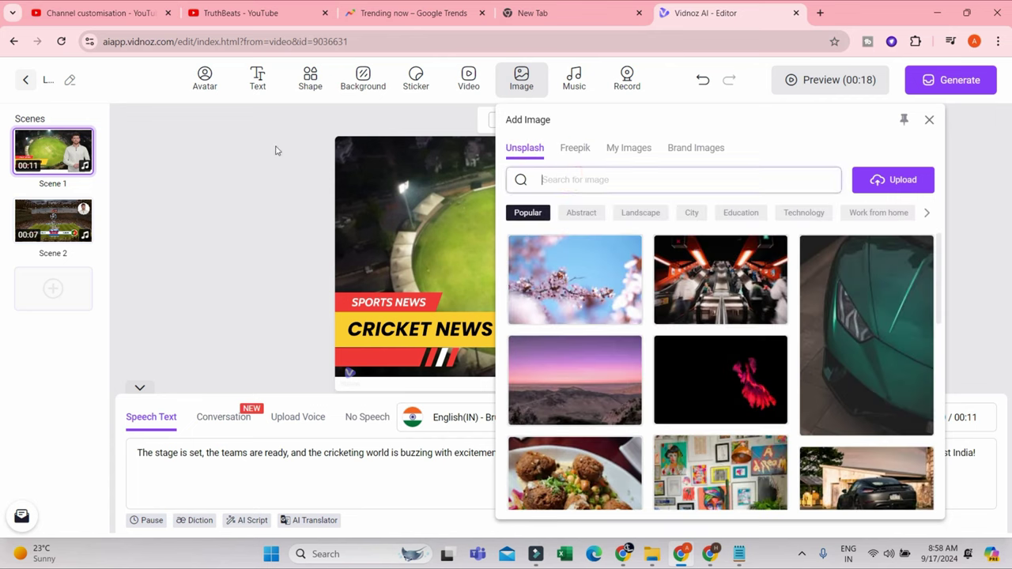
{"action": "type", "text": "CRICKET"}
{"action": "key", "text": "Return"}
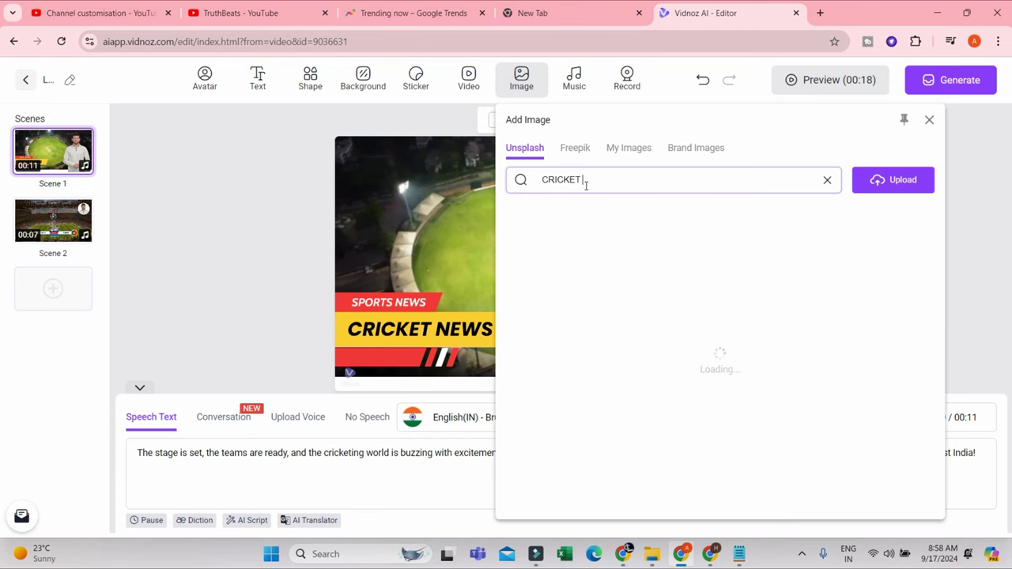
{"action": "scroll", "coordinate": [721, 369], "scroll_direction": "down", "scroll_amount": 3}
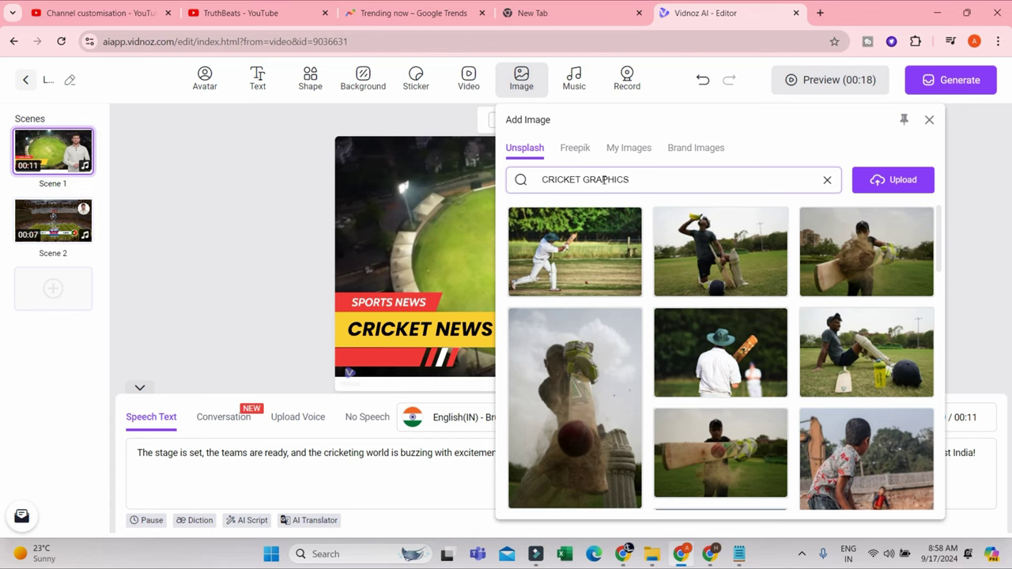
- Search the Unsplash images for CRICKET GRAPHICS and check the Freepik, My Images and Brand Images collections
{"action": "key", "text": "Return"}
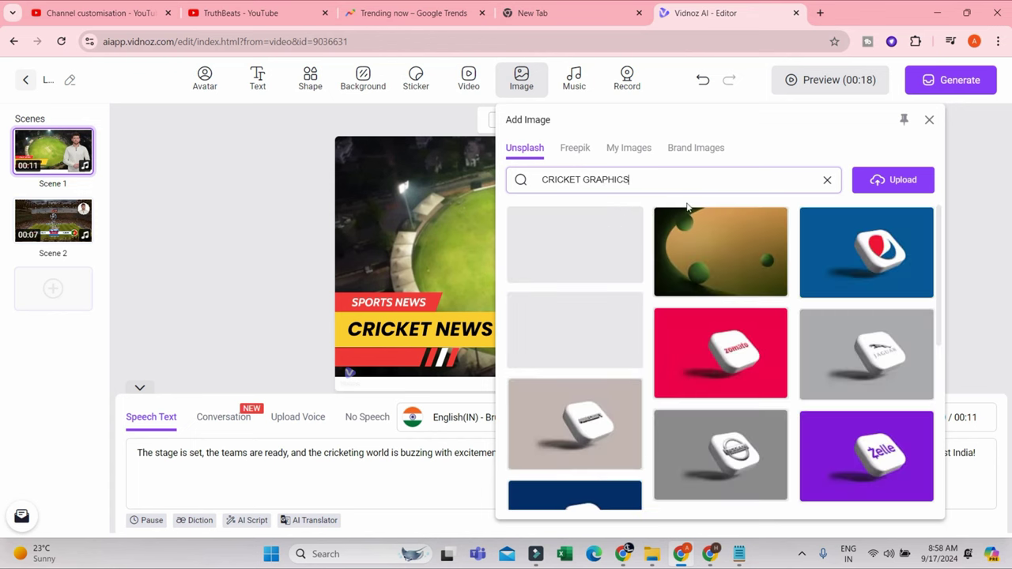
{"action": "scroll", "coordinate": [609, 261], "scroll_direction": "down", "scroll_amount": 5}
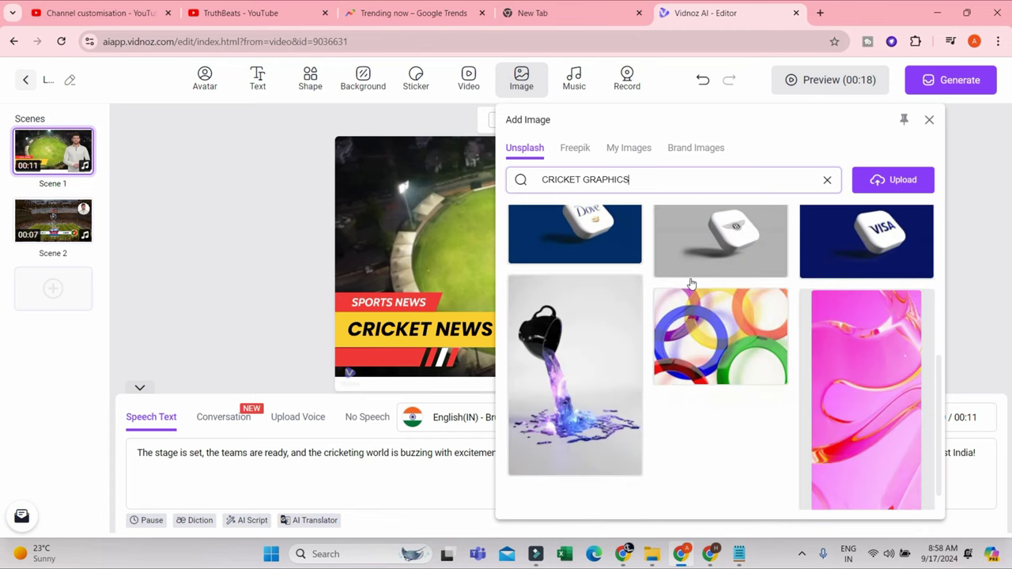
{"action": "scroll", "coordinate": [692, 308], "scroll_direction": "down", "scroll_amount": 5}
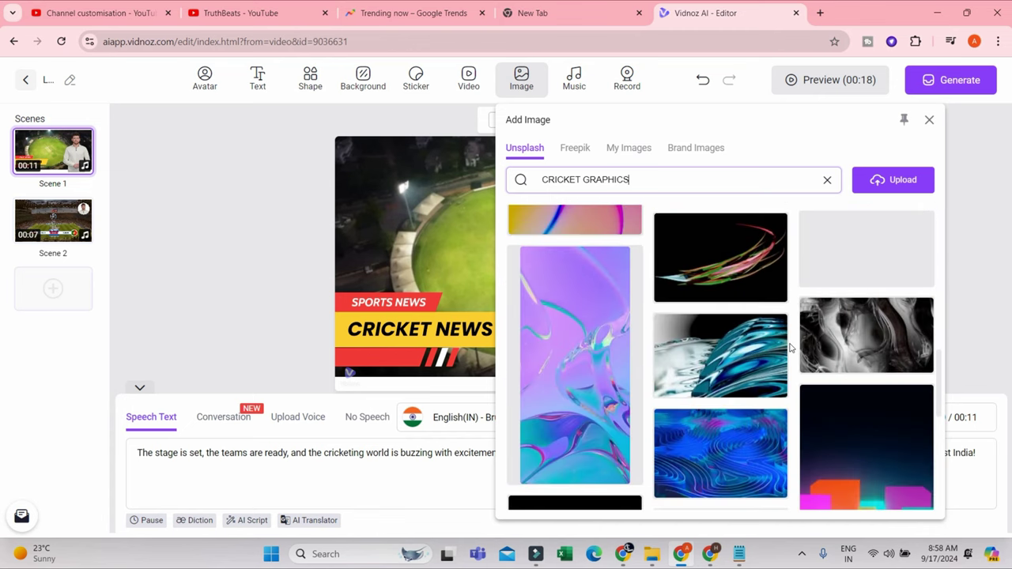
{"action": "left_click", "coordinate": [575, 150]}
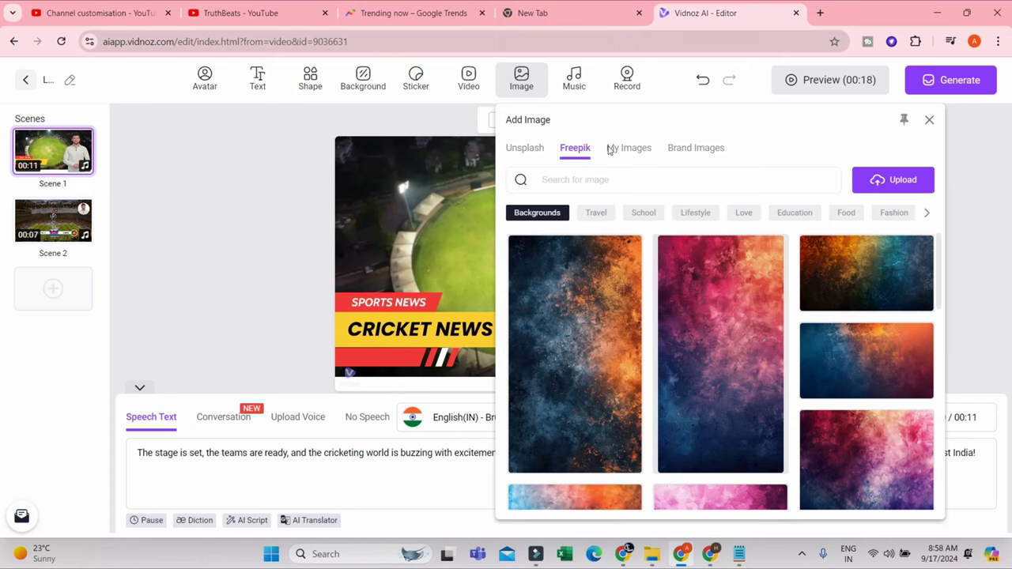
{"action": "left_click", "coordinate": [630, 151]}
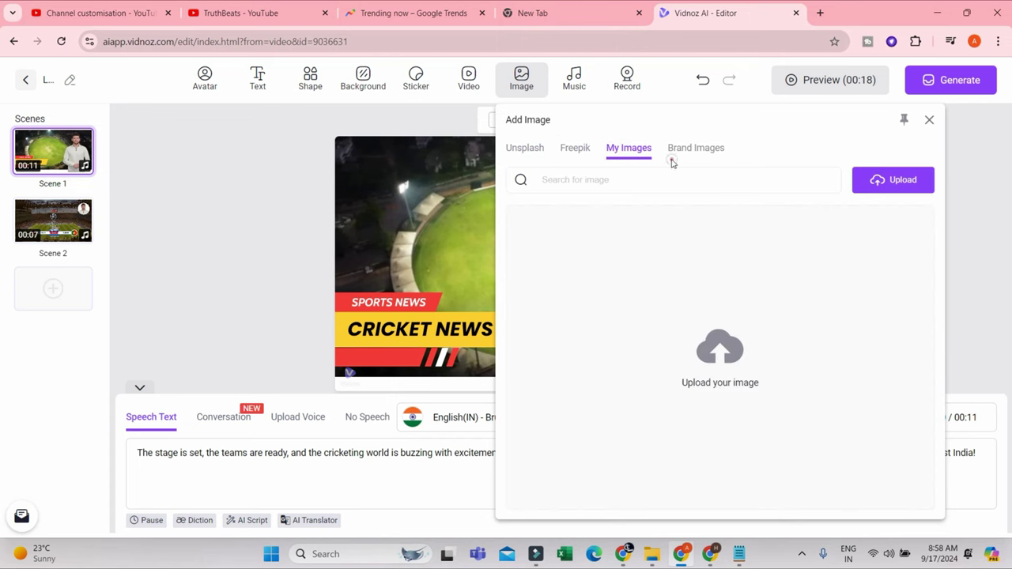
{"action": "left_click", "coordinate": [698, 147]}
{"action": "left_click", "coordinate": [525, 148]}
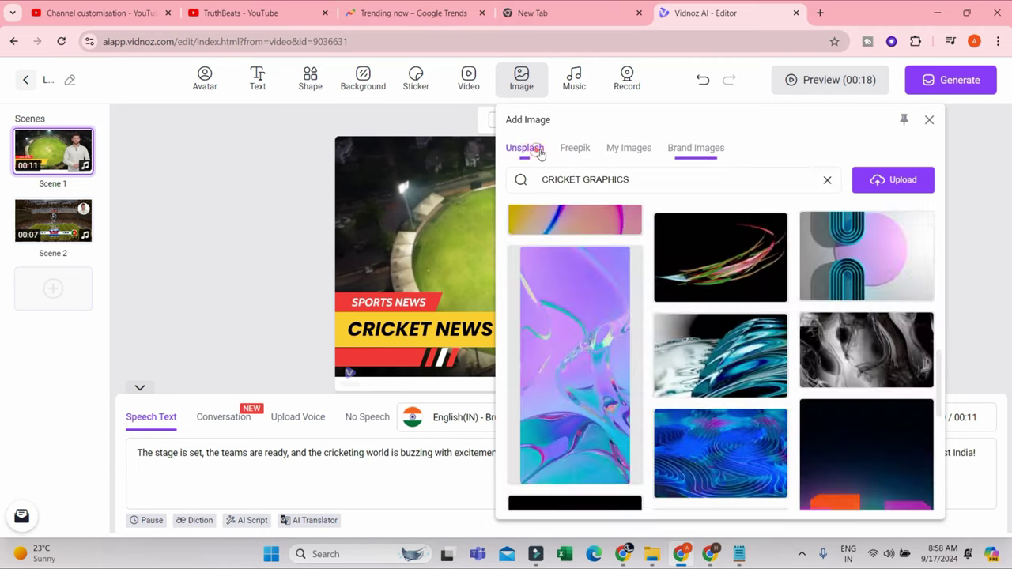
{"action": "scroll", "coordinate": [680, 234], "scroll_direction": "down", "scroll_amount": 3}
{"action": "scroll", "coordinate": [682, 235], "scroll_direction": "up", "scroll_amount": 2}
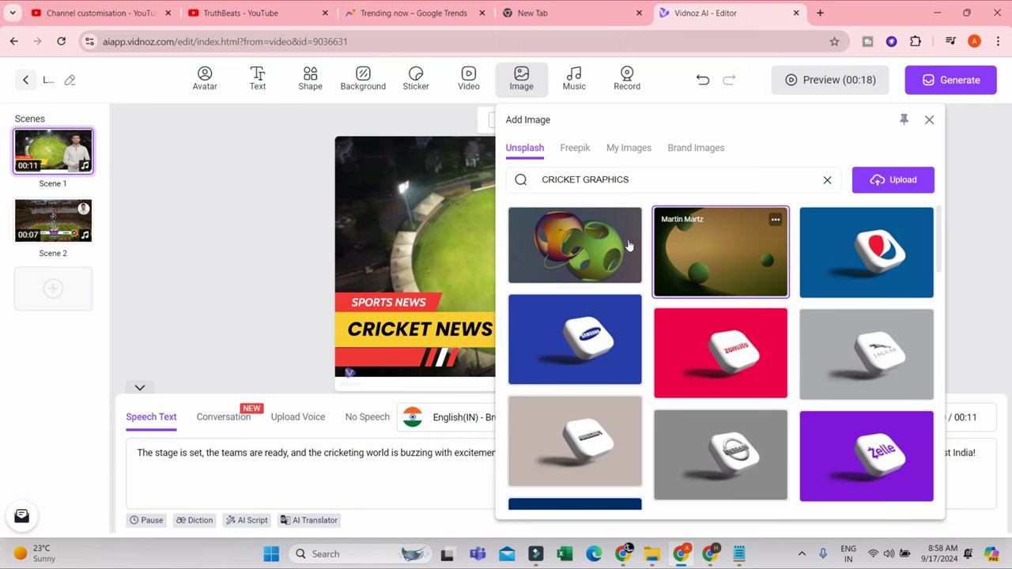
{"action": "left_click", "coordinate": [202, 237]}
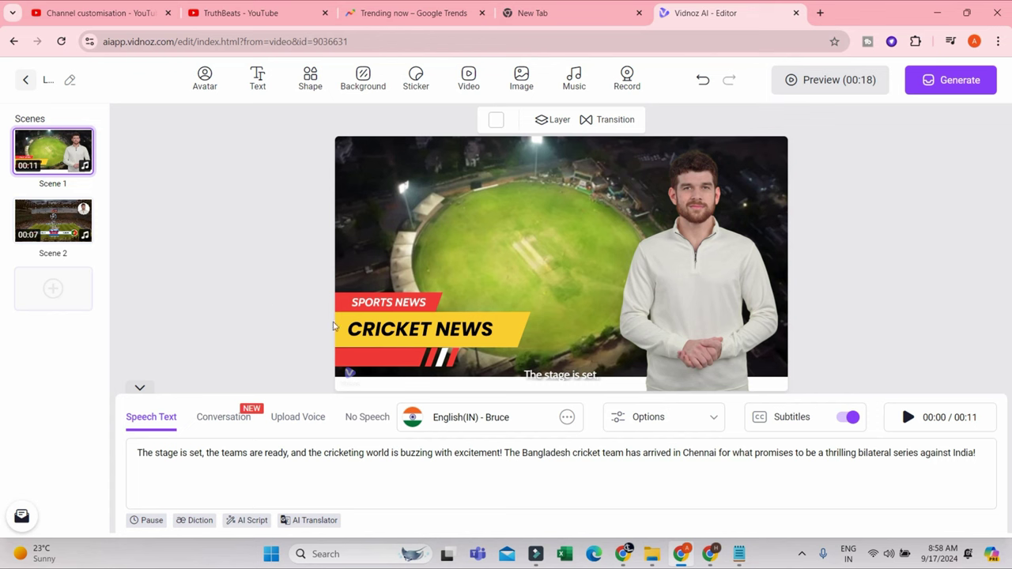
- Open Scene 2 and delete its UEFA Champions League logo
{"action": "left_click", "coordinate": [49, 225]}
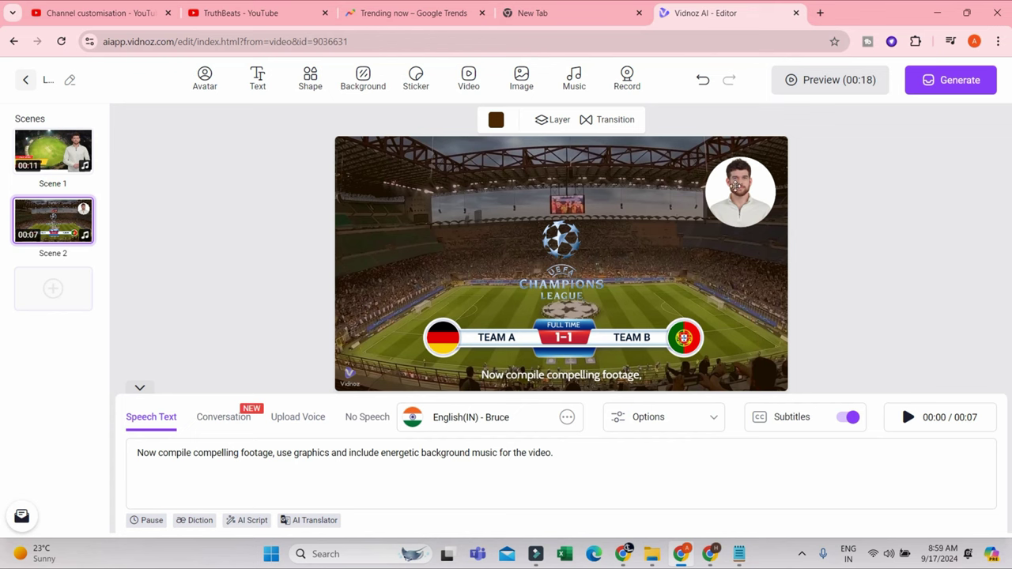
{"action": "left_click", "coordinate": [708, 286]}
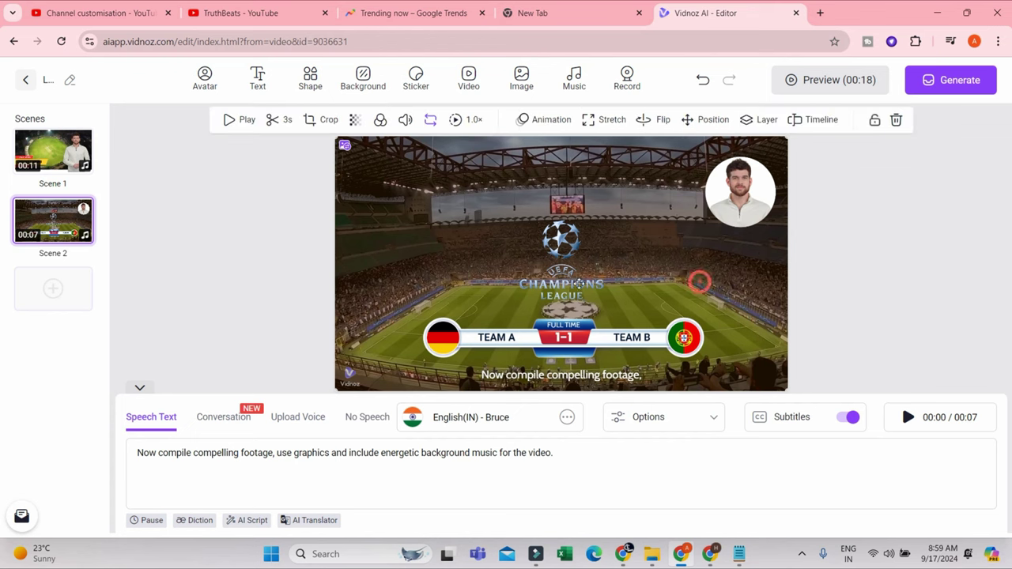
{"action": "left_click", "coordinate": [563, 281]}
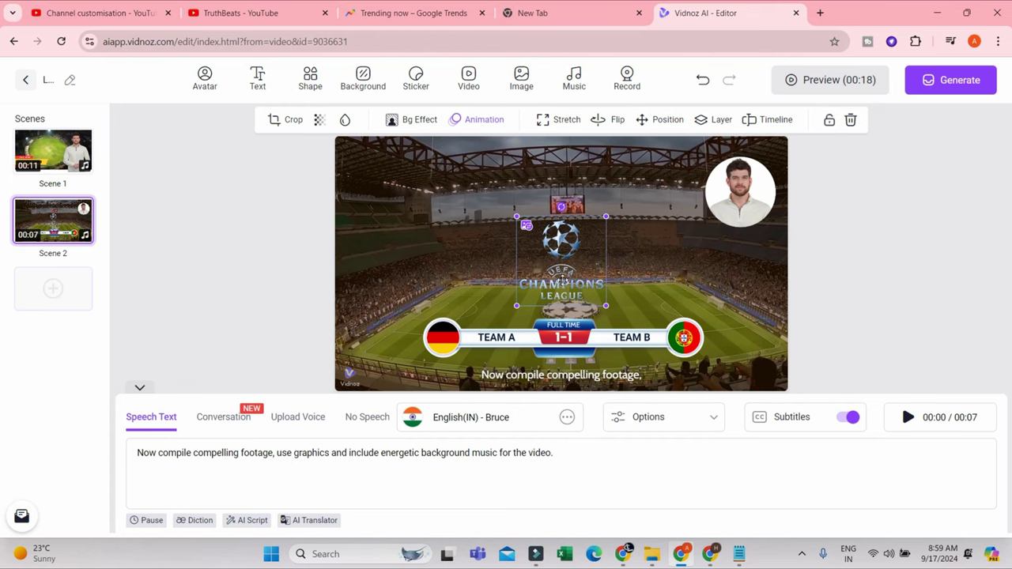
{"action": "left_click", "coordinate": [851, 120]}
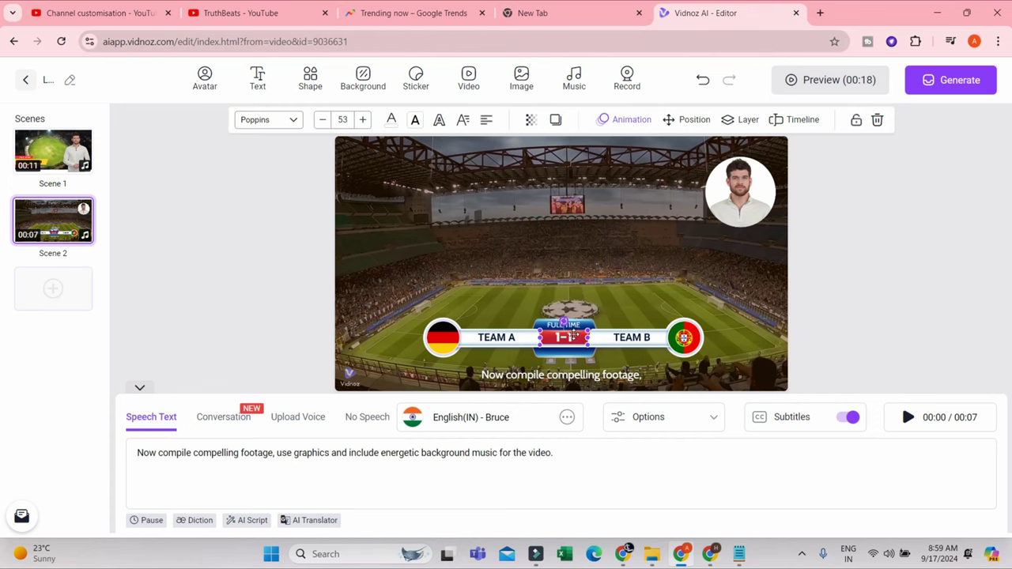
- Delete Scene 2's scoreboard banner graphic and the 1-1 score text
{"action": "left_click", "coordinate": [656, 347]}
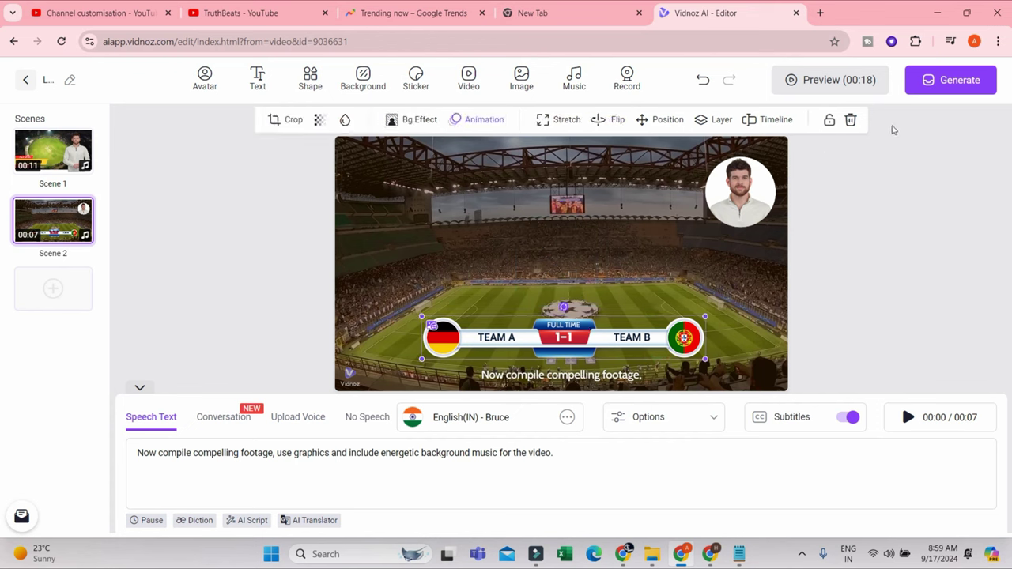
{"action": "left_click", "coordinate": [851, 120]}
{"action": "left_click", "coordinate": [852, 119]}
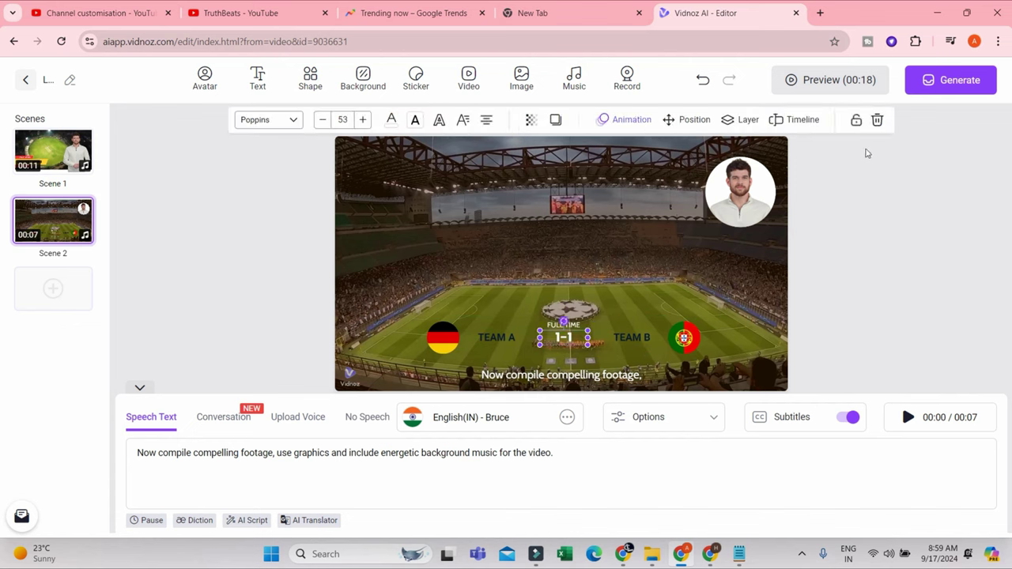
{"action": "left_click", "coordinate": [877, 119]}
- Delete both team flags and the TEAM A, TEAM B and FULL TIME texts from Scene 2
{"action": "left_click", "coordinate": [684, 338]}
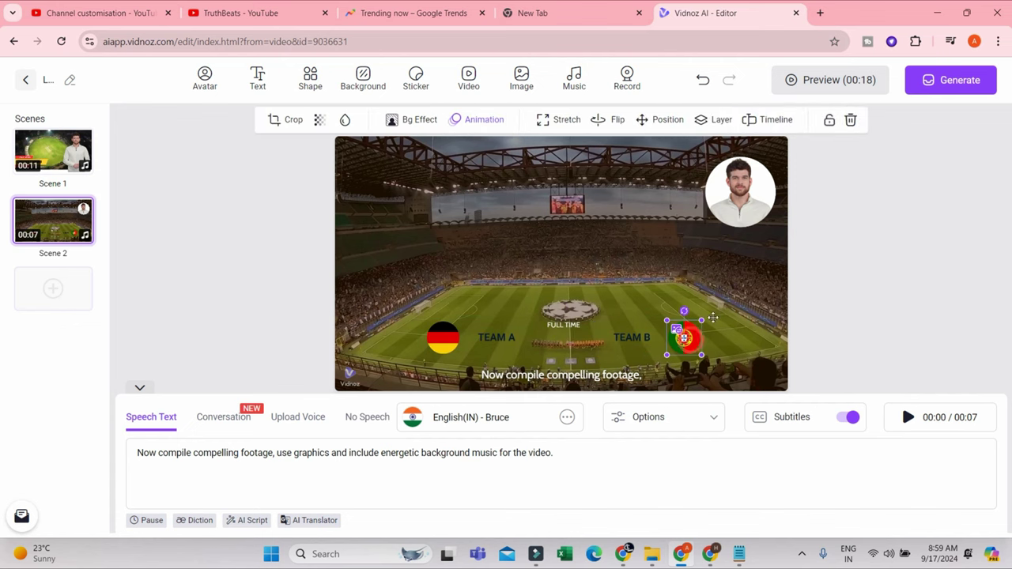
{"action": "left_click", "coordinate": [851, 119]}
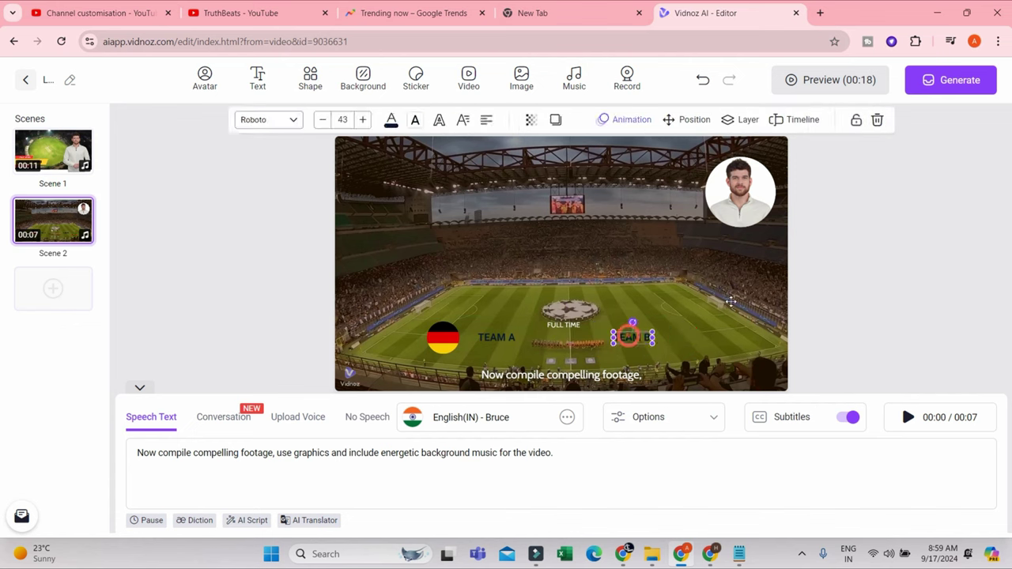
{"action": "left_click", "coordinate": [877, 120]}
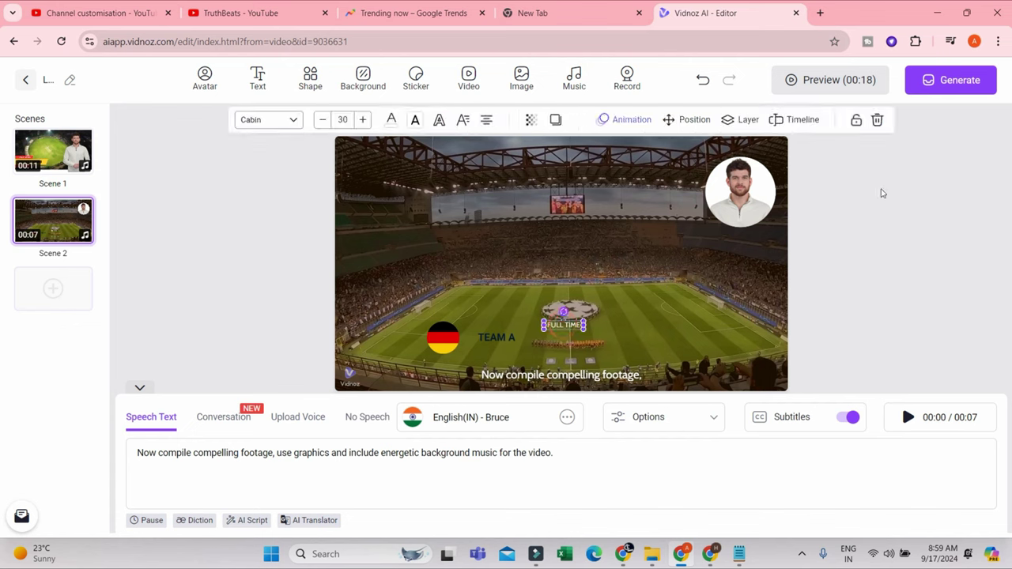
{"action": "left_click", "coordinate": [878, 120]}
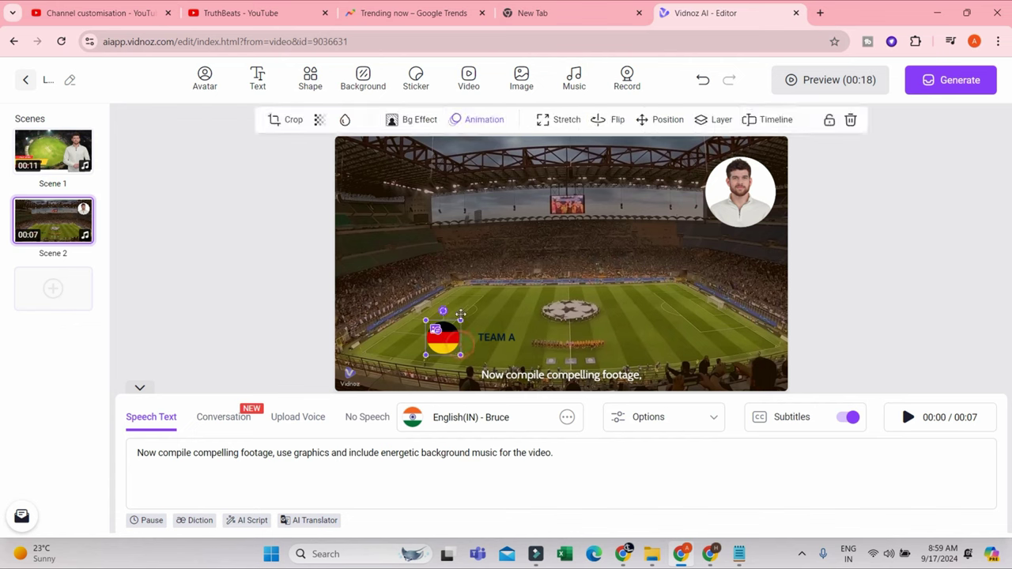
{"action": "left_click", "coordinate": [850, 120]}
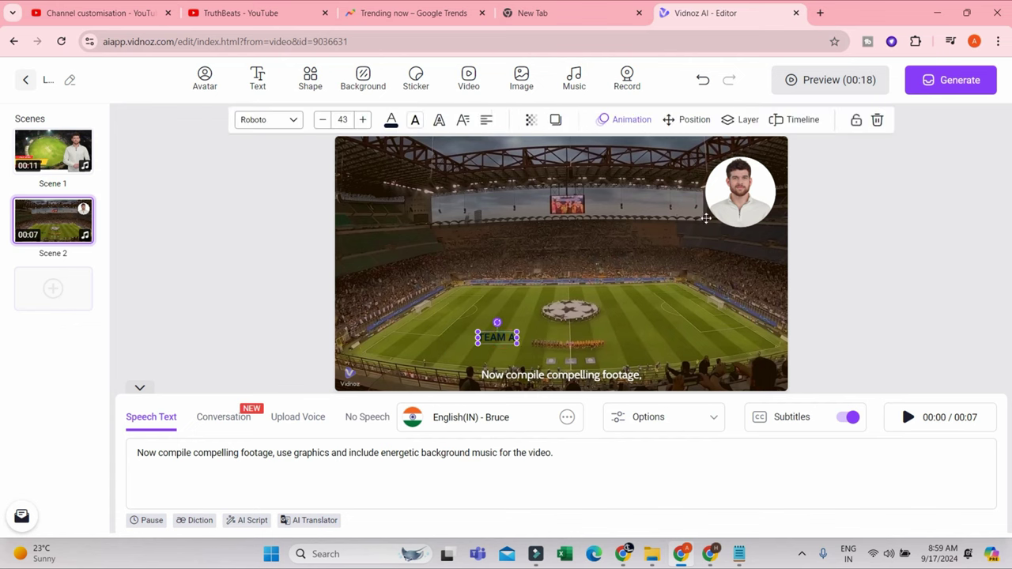
{"action": "left_click", "coordinate": [877, 119]}
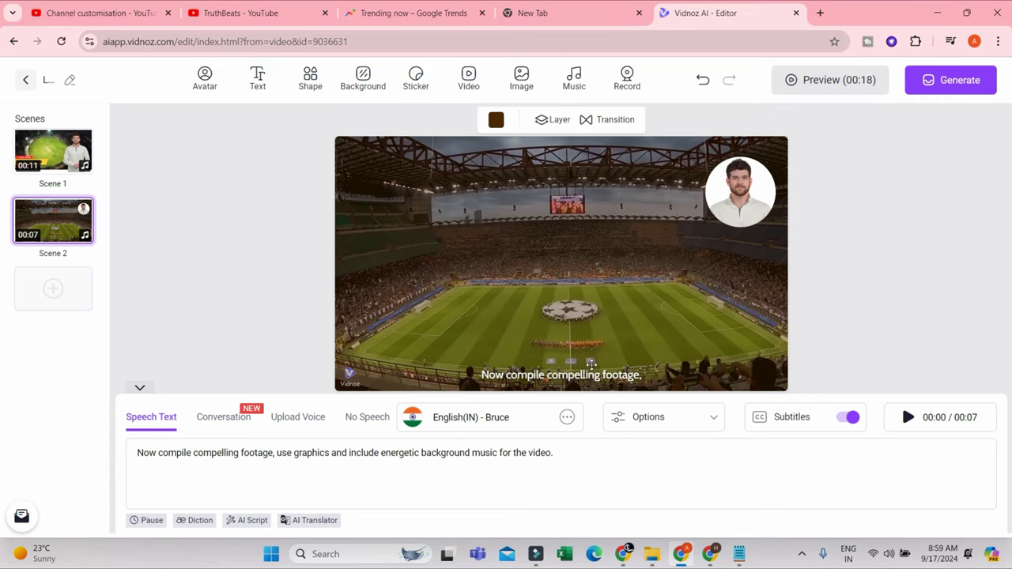
- Copy the MA Chidambaram Stadium narration from the ChatGPT script and replace Scene 2's speech text with it in Vidnoz
{"action": "key", "text": "alt+Tab"}
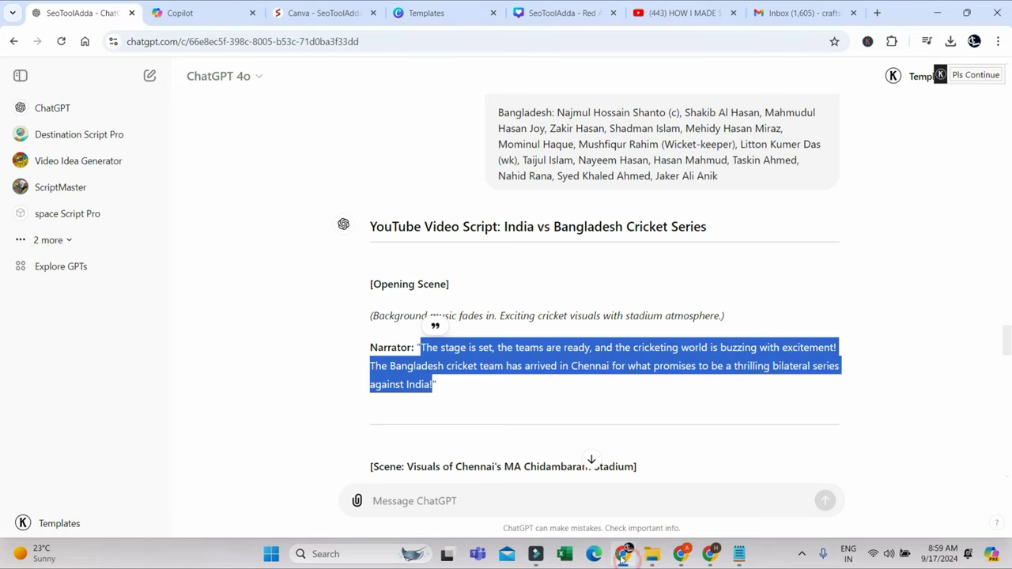
{"action": "scroll", "coordinate": [601, 400], "scroll_direction": "down", "scroll_amount": 3}
{"action": "left_click_drag", "start_coordinate": [422, 237], "coordinate": [465, 274]}
{"action": "key", "text": "ctrl+c"}
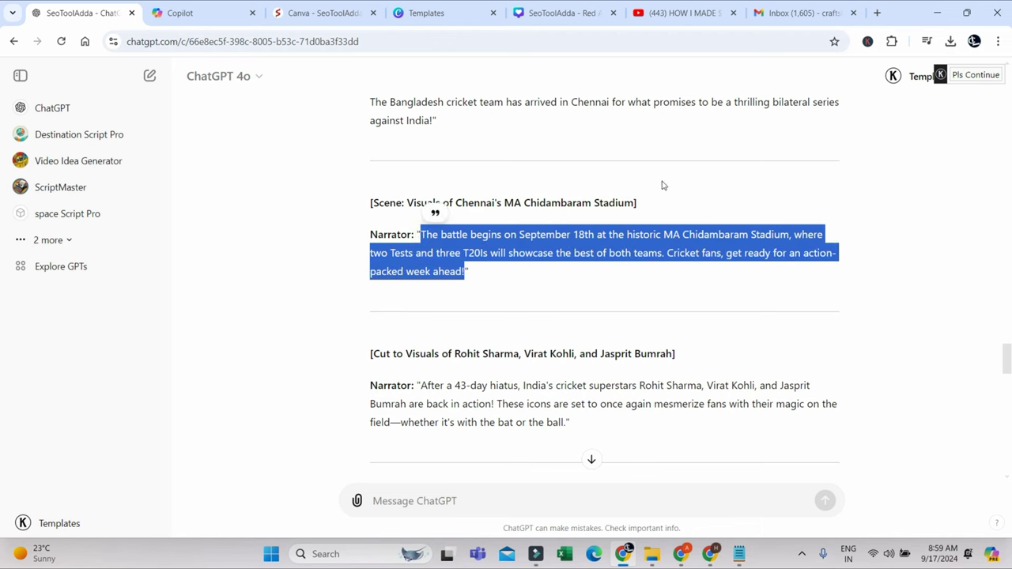
{"action": "left_click", "coordinate": [681, 555]}
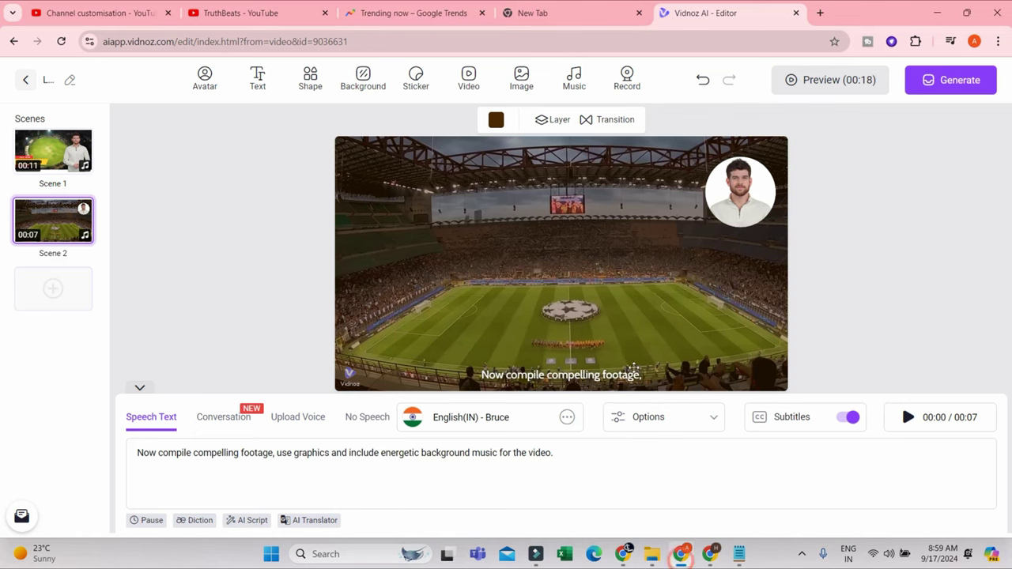
{"action": "left_click", "coordinate": [494, 481]}
{"action": "key", "text": "ctrl+v"}
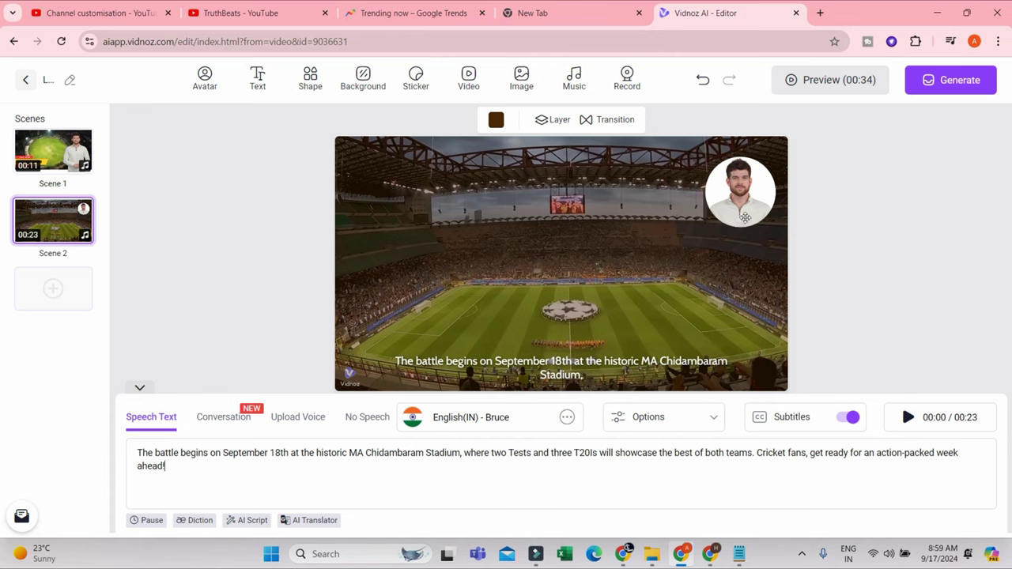
- Start replacing Scene 2's stadium background video and search the Stocks videos for CRICKET
{"action": "left_click", "coordinate": [679, 305]}
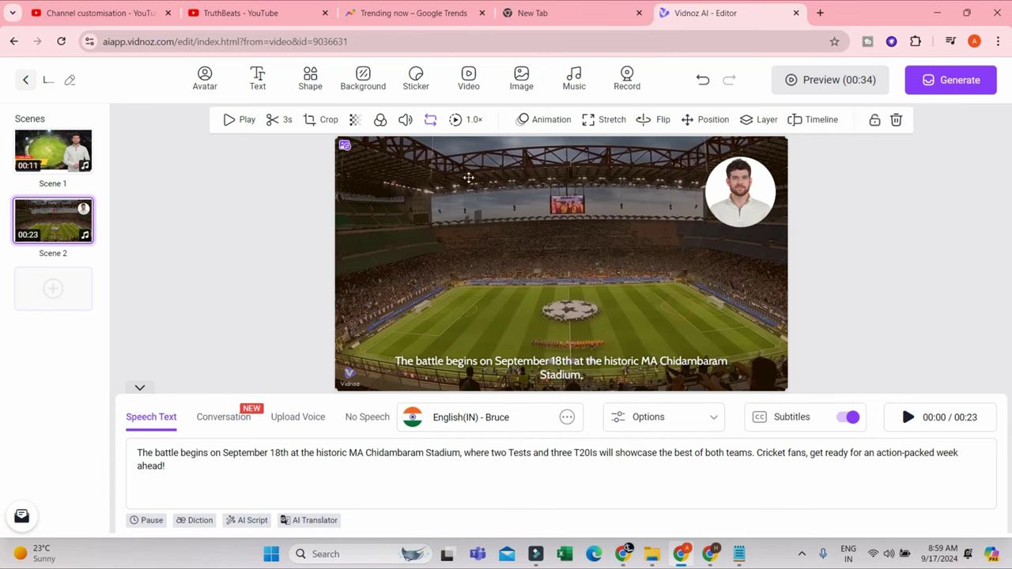
{"action": "left_click", "coordinate": [347, 150]}
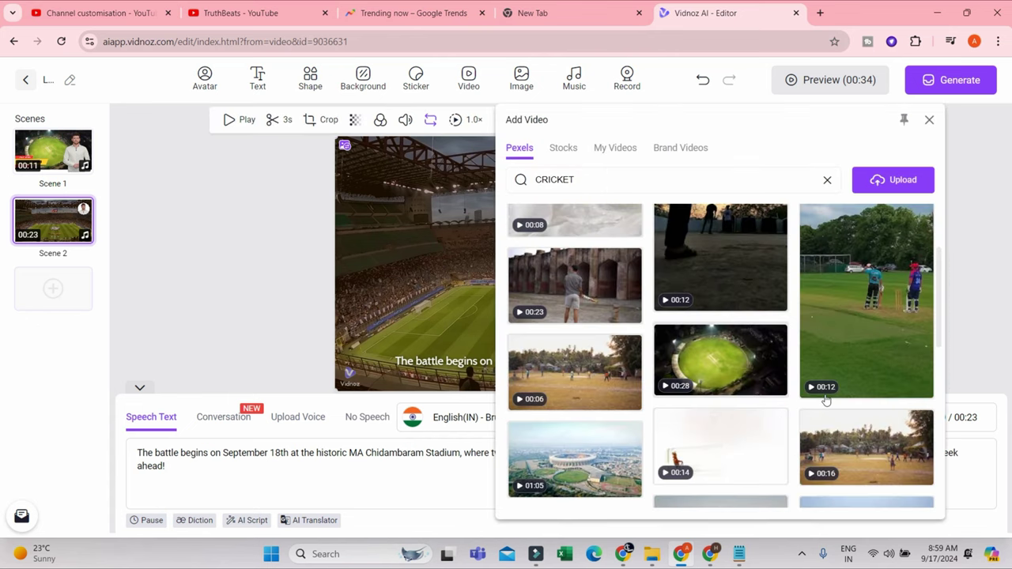
{"action": "scroll", "coordinate": [711, 340], "scroll_direction": "up", "scroll_amount": 2}
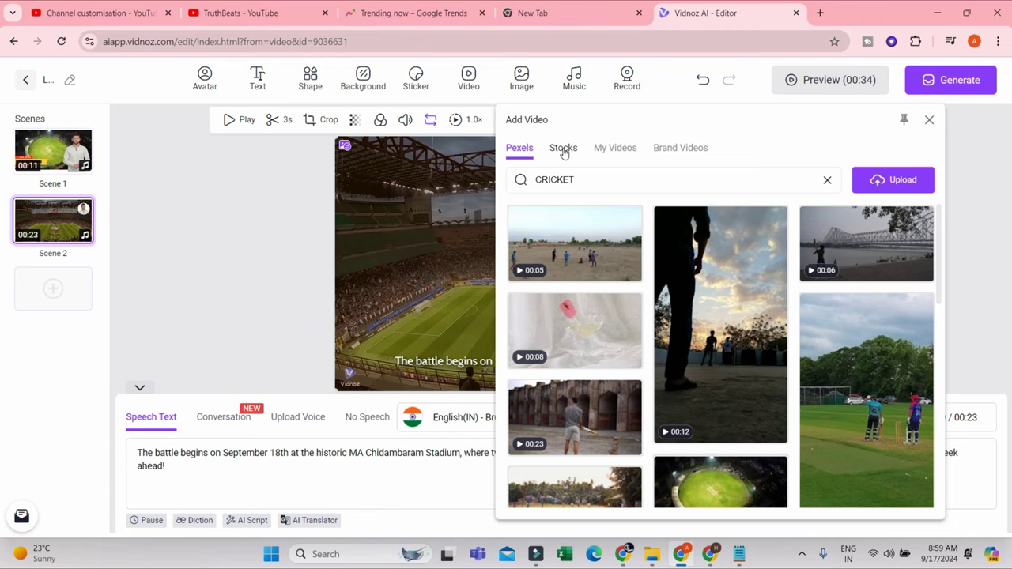
{"action": "left_click", "coordinate": [563, 151]}
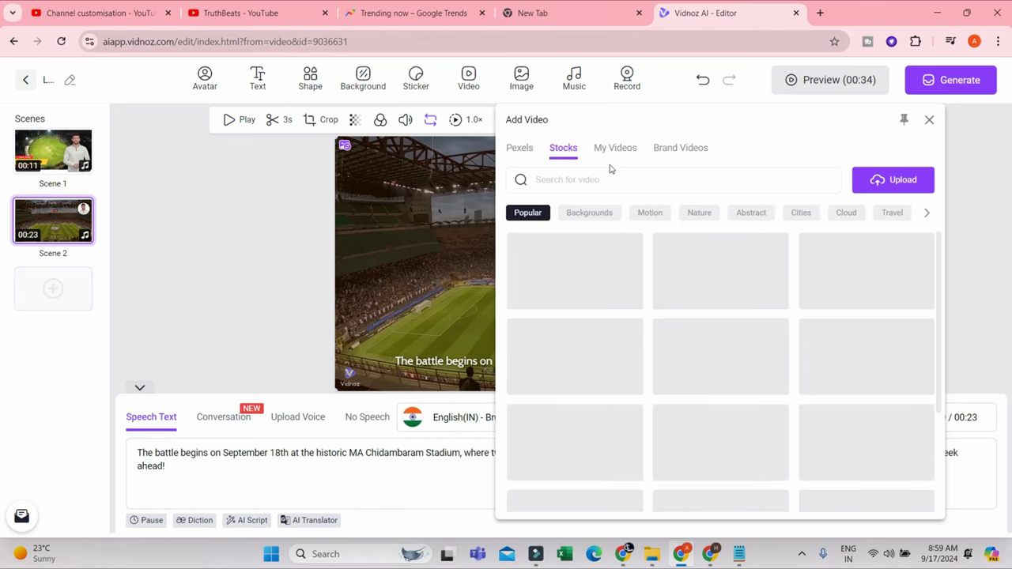
{"action": "left_click", "coordinate": [611, 180]}
{"action": "type", "text": "CRICKET"}
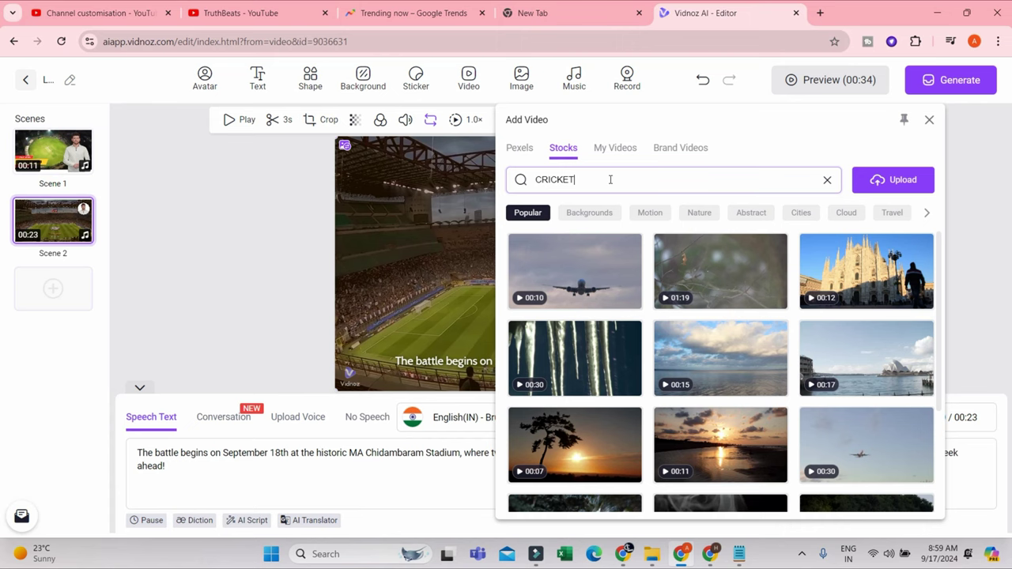
{"action": "key", "text": "Return"}
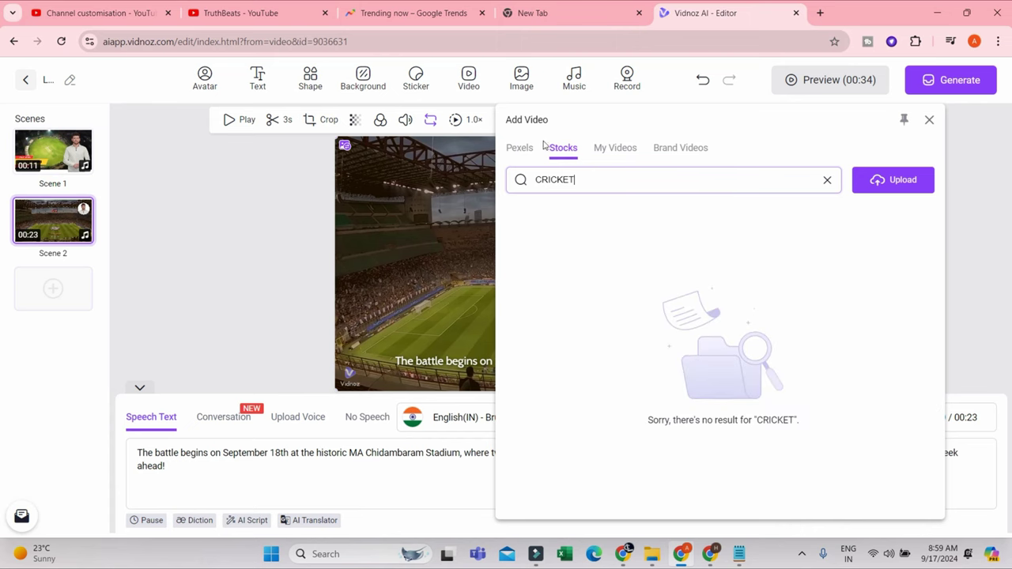
- Check the Pexels videos for CRICKET, and leave Scene 2's background video picker without choosing one
{"action": "left_click", "coordinate": [522, 147]}
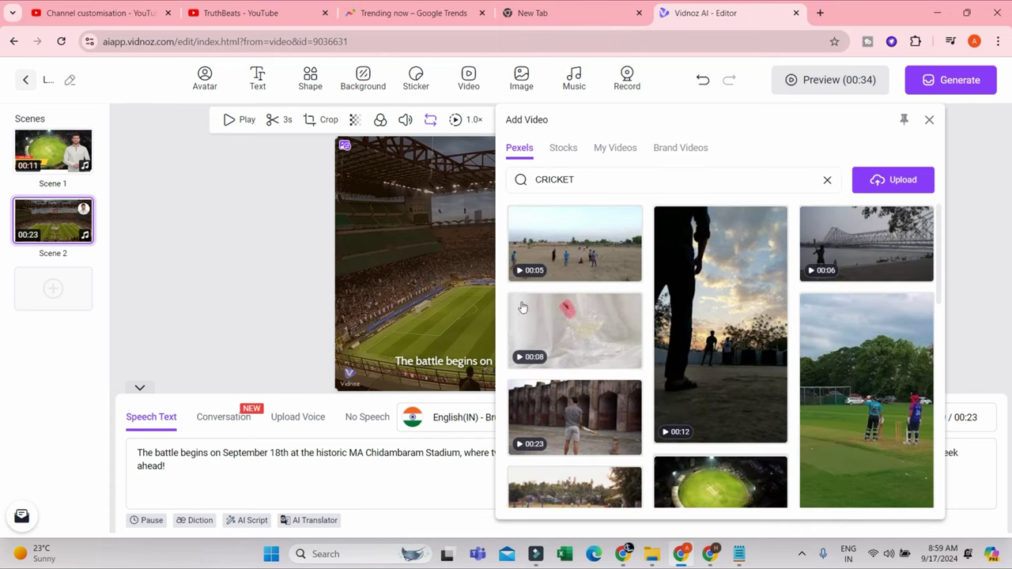
{"action": "left_click", "coordinate": [268, 290]}
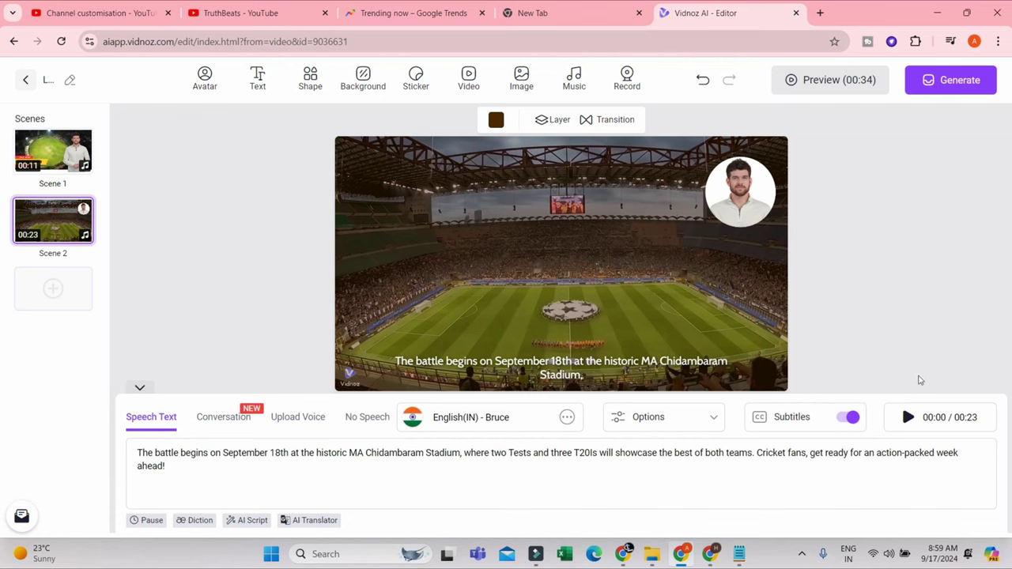
- Search Google Images in a new browser tab for "india national cricket team vs bangladesh national cricket team players"
{"action": "left_click", "coordinate": [820, 13]}
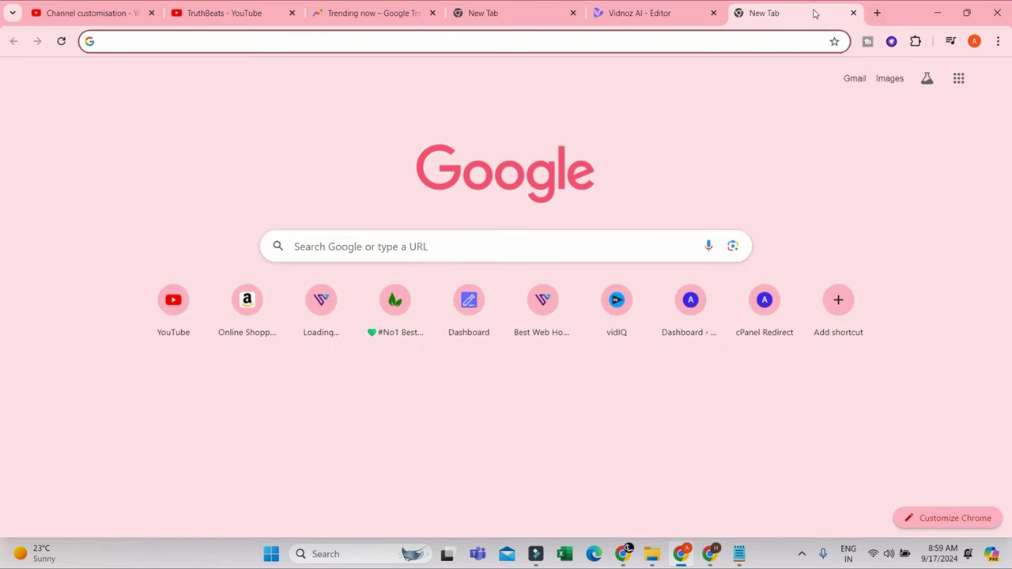
{"action": "left_click", "coordinate": [563, 8]}
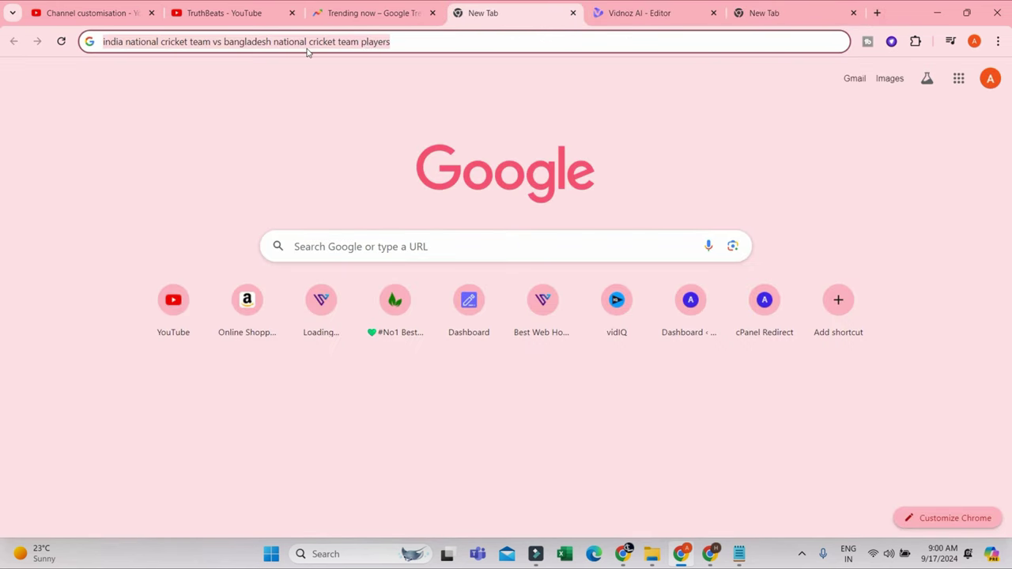
{"action": "left_click", "coordinate": [739, 14]}
{"action": "type", "text": "india national cricket team vs bangladesh national cricket team players"}
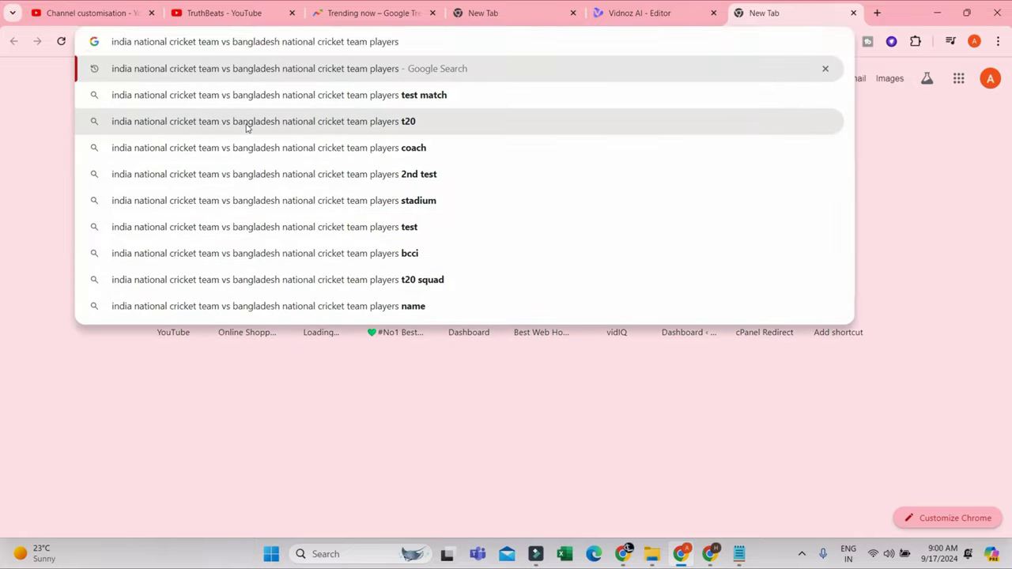
{"action": "key", "text": "Return"}
{"action": "left_click", "coordinate": [199, 123]}
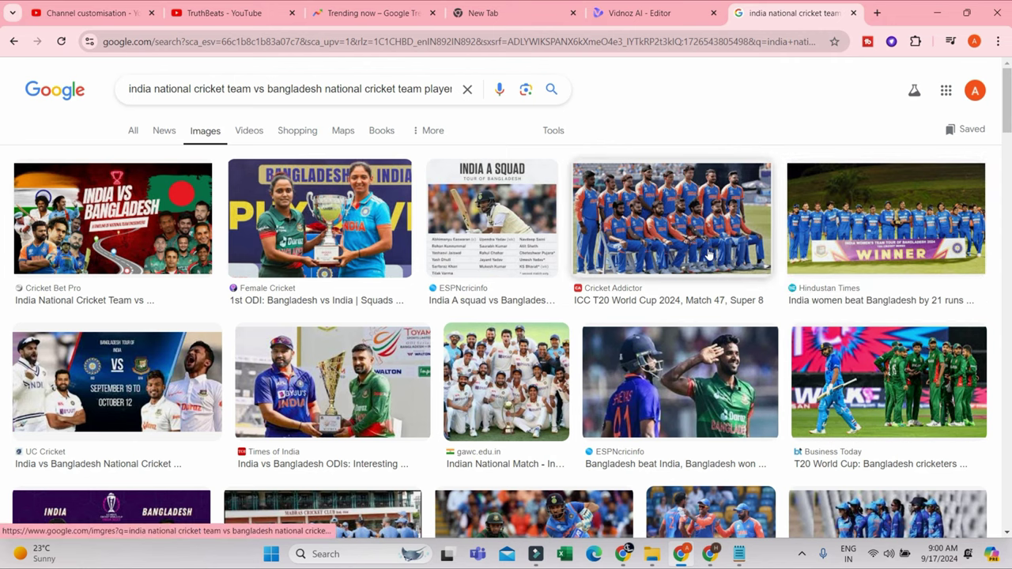
- Look through the image results for a suitable India vs Bangladesh team photo
{"action": "scroll", "coordinate": [730, 312], "scroll_direction": "down", "scroll_amount": 3}
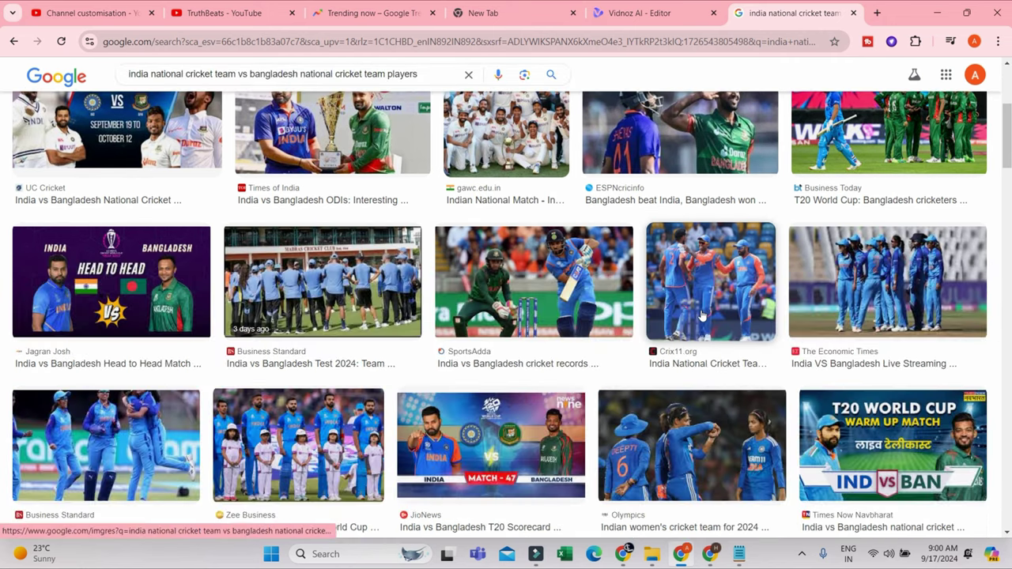
{"action": "scroll", "coordinate": [701, 314], "scroll_direction": "up", "scroll_amount": 2}
{"action": "scroll", "coordinate": [761, 323], "scroll_direction": "down", "scroll_amount": 1}
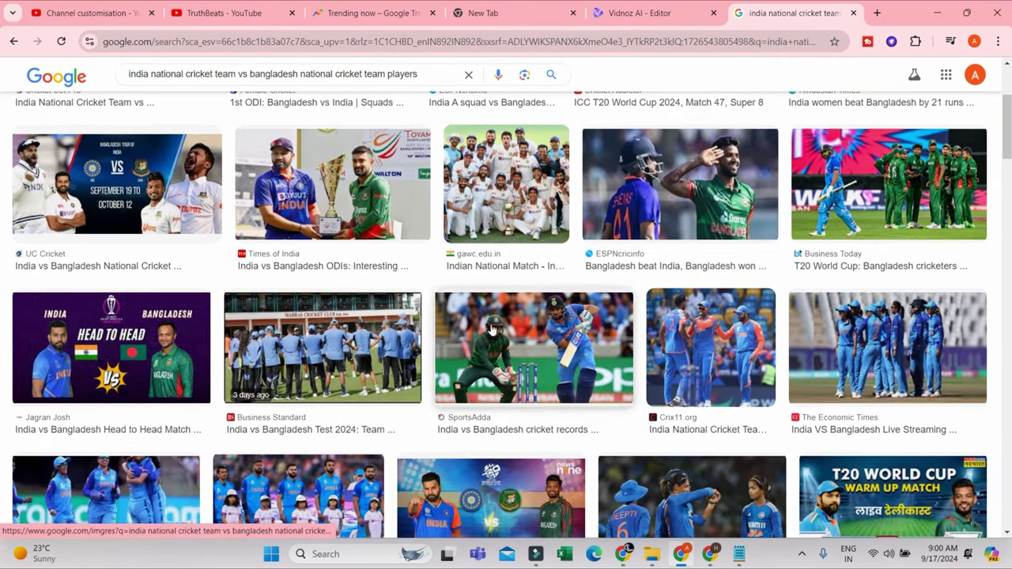
{"action": "scroll", "coordinate": [364, 353], "scroll_direction": "down", "scroll_amount": 2}
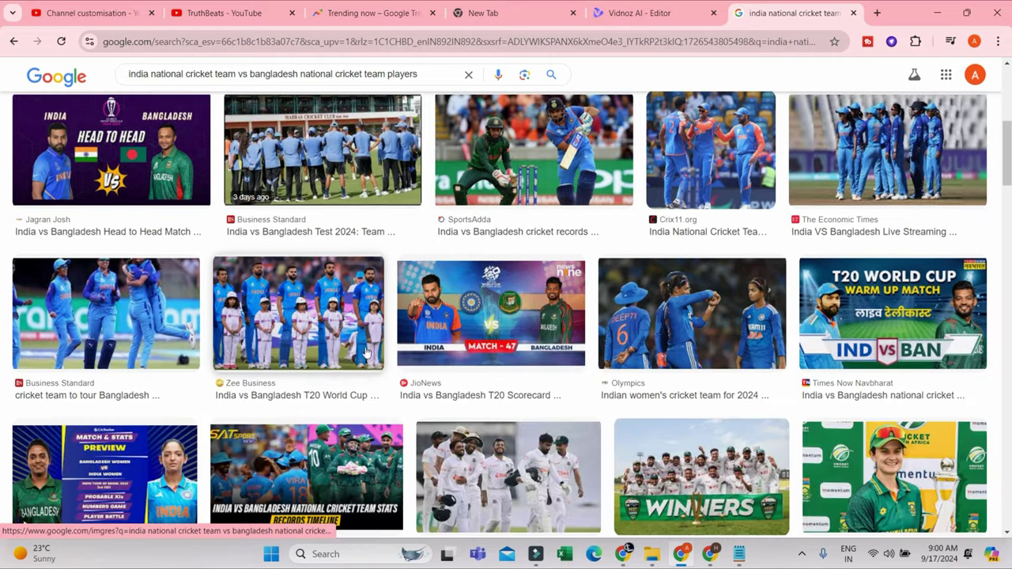
{"action": "scroll", "coordinate": [488, 332], "scroll_direction": "down", "scroll_amount": 2}
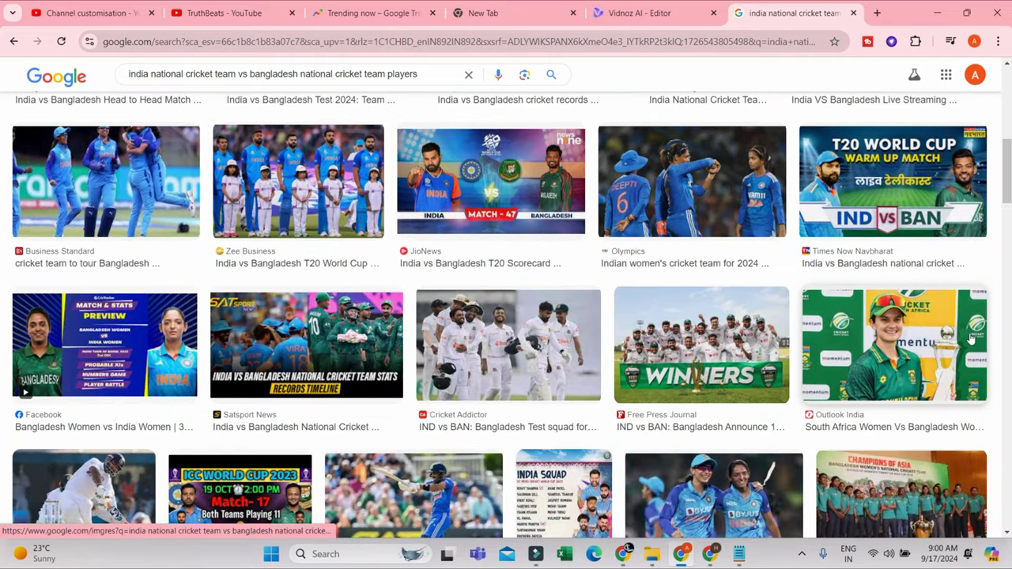
{"action": "scroll", "coordinate": [825, 286], "scroll_direction": "down", "scroll_amount": 3}
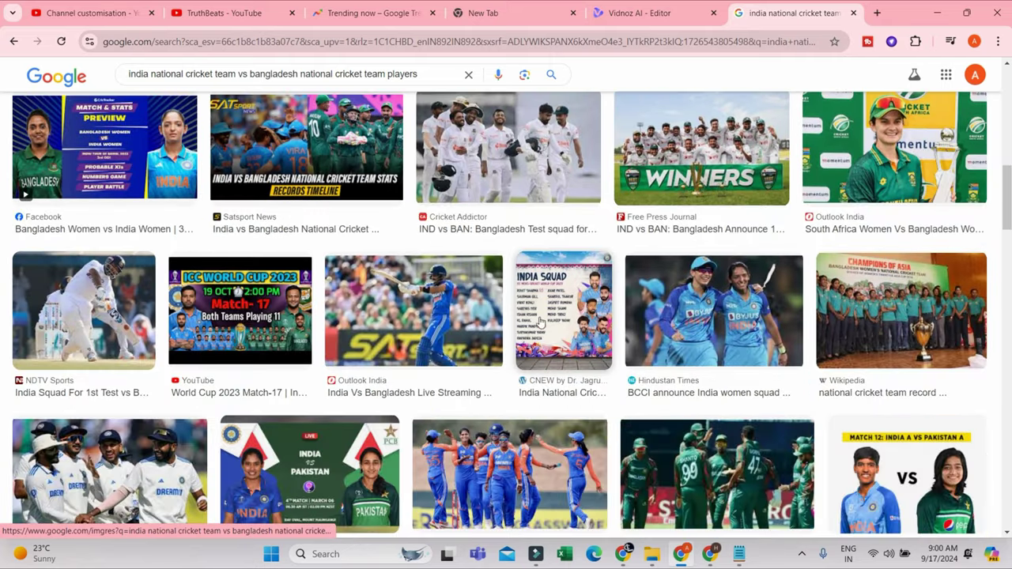
{"action": "scroll", "coordinate": [490, 356], "scroll_direction": "down", "scroll_amount": 2}
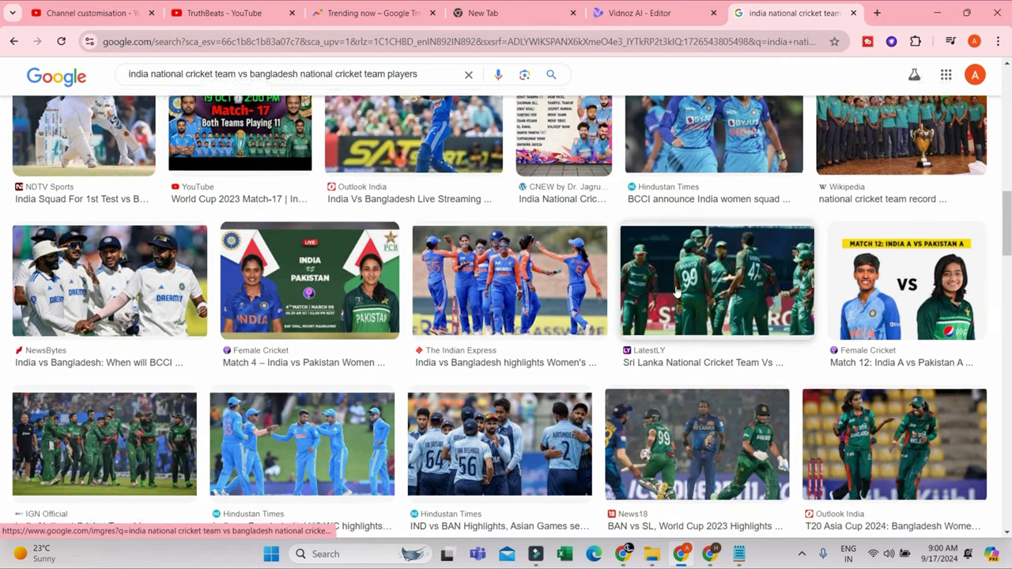
{"action": "scroll", "coordinate": [759, 300], "scroll_direction": "up", "scroll_amount": 5}
{"action": "scroll", "coordinate": [771, 311], "scroll_direction": "up", "scroll_amount": 5}
{"action": "scroll", "coordinate": [650, 315], "scroll_direction": "up", "scroll_amount": 1}
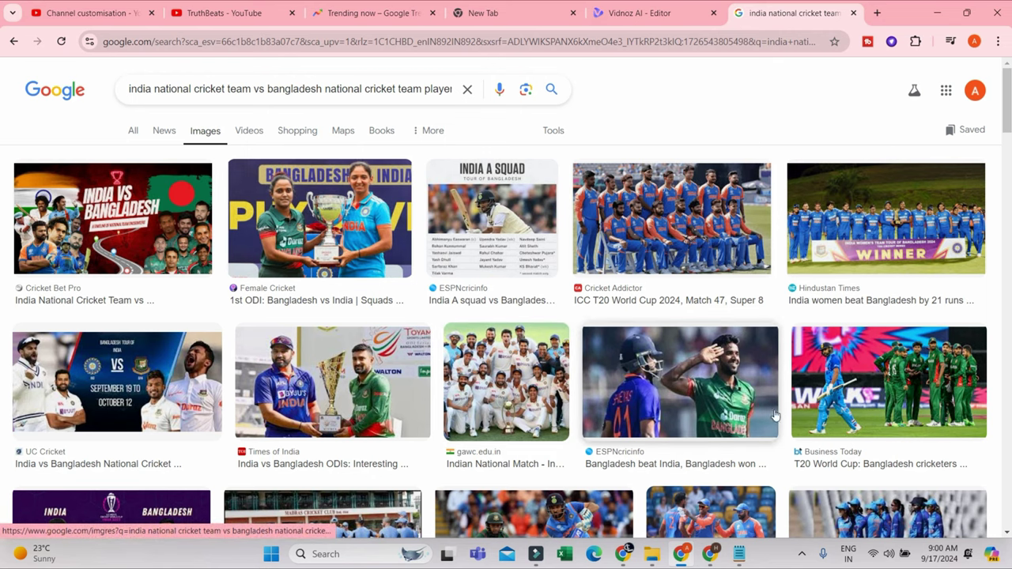
{"action": "scroll", "coordinate": [799, 405], "scroll_direction": "down", "scroll_amount": 3}
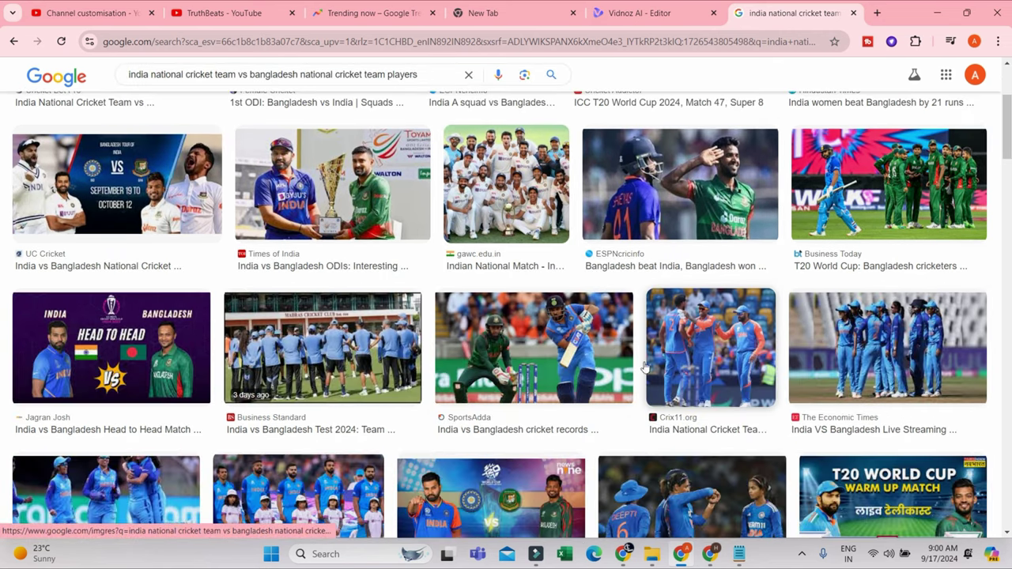
{"action": "scroll", "coordinate": [654, 343], "scroll_direction": "up", "scroll_amount": 2}
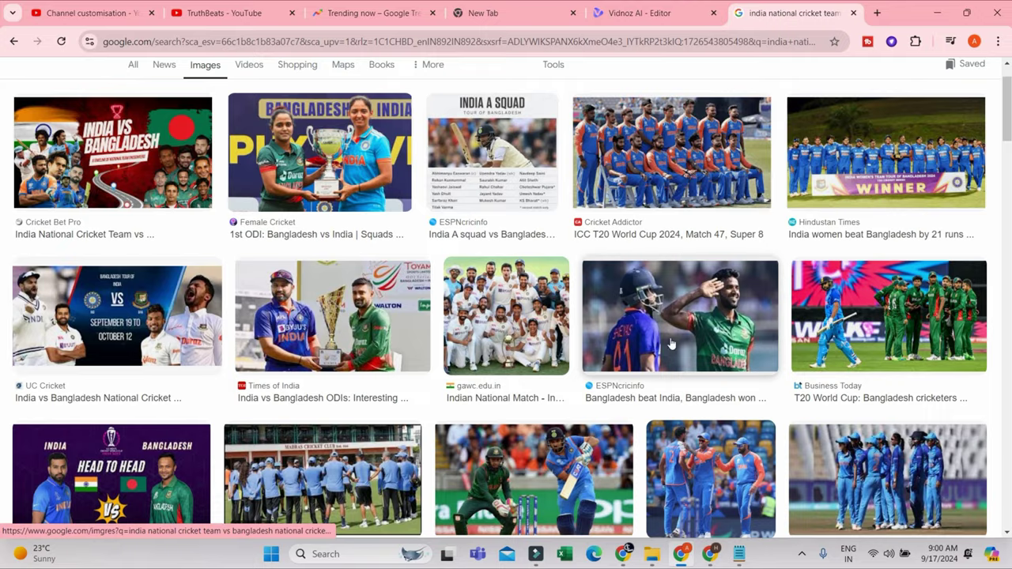
{"action": "scroll", "coordinate": [671, 344], "scroll_direction": "up", "scroll_amount": 1}
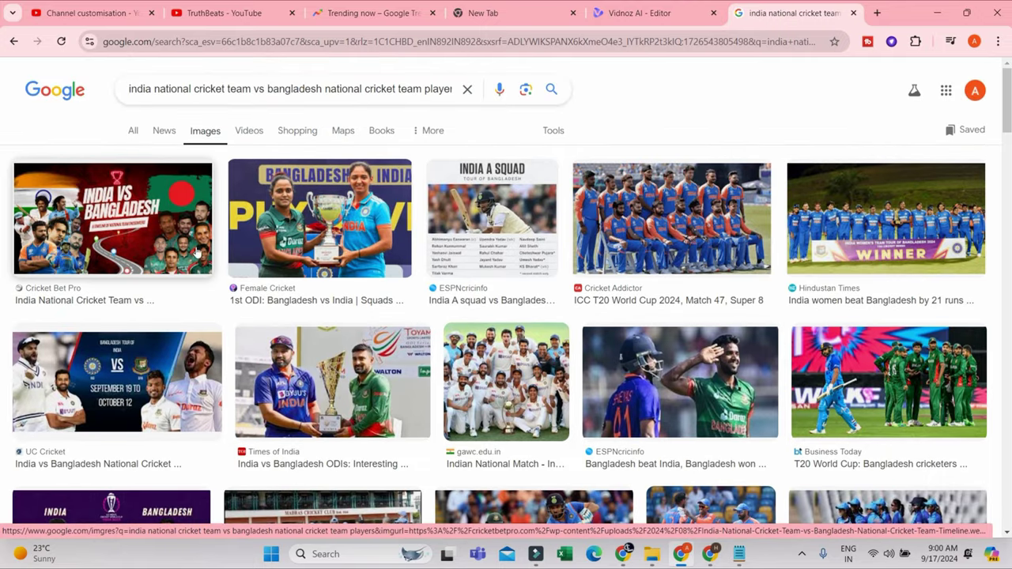
- Save Cricket Addictor's India team group photo to Downloads as Indian Cricket Team.webp
{"action": "left_click", "coordinate": [650, 300]}
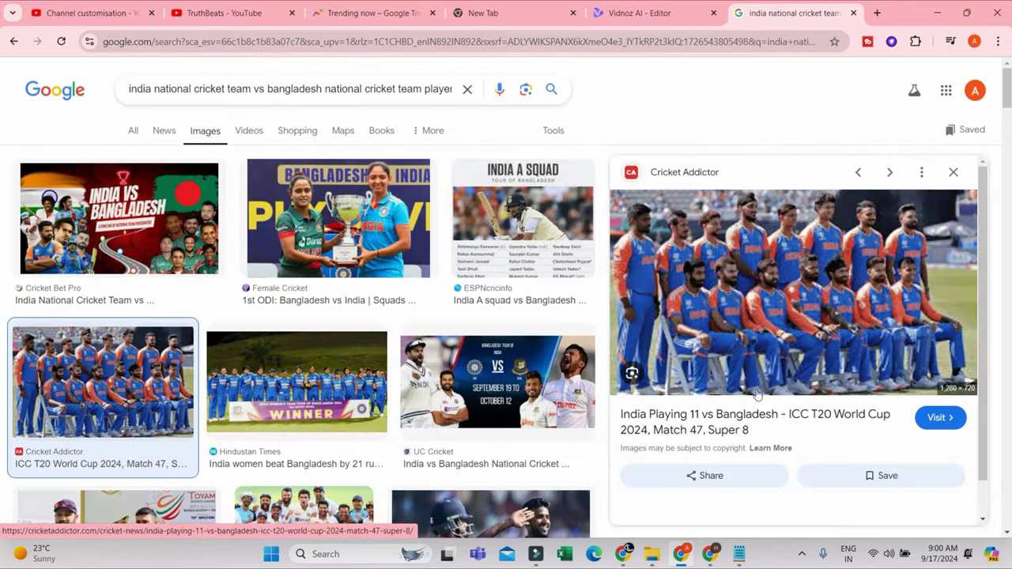
{"action": "right_click", "coordinate": [787, 291]}
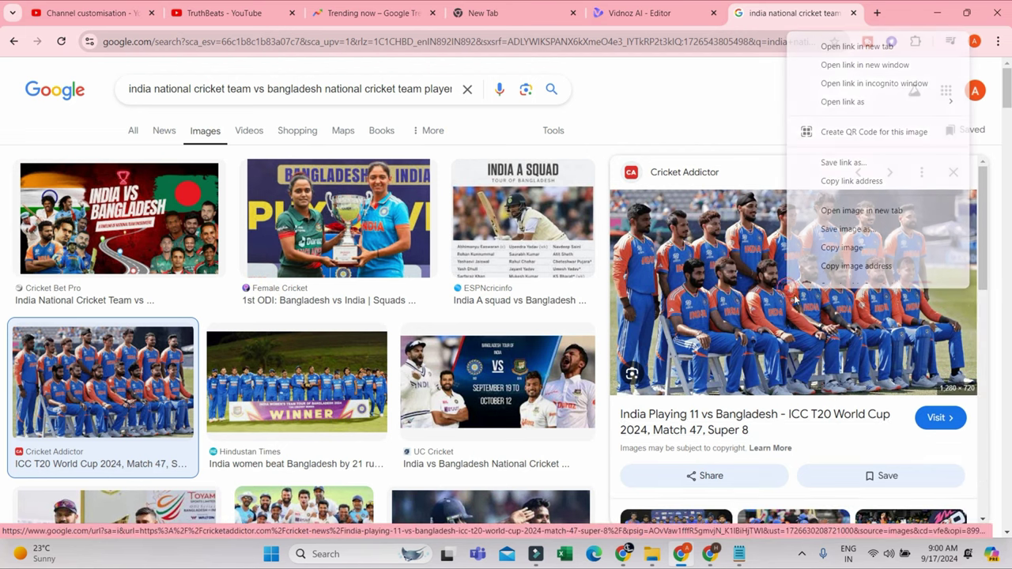
{"action": "left_click", "coordinate": [848, 236]}
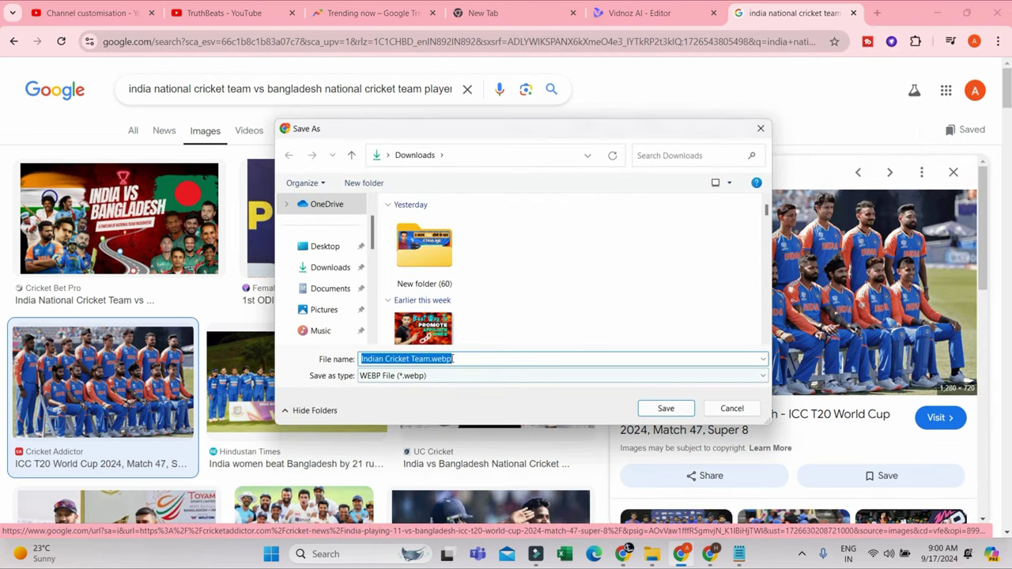
{"action": "left_click", "coordinate": [666, 409]}
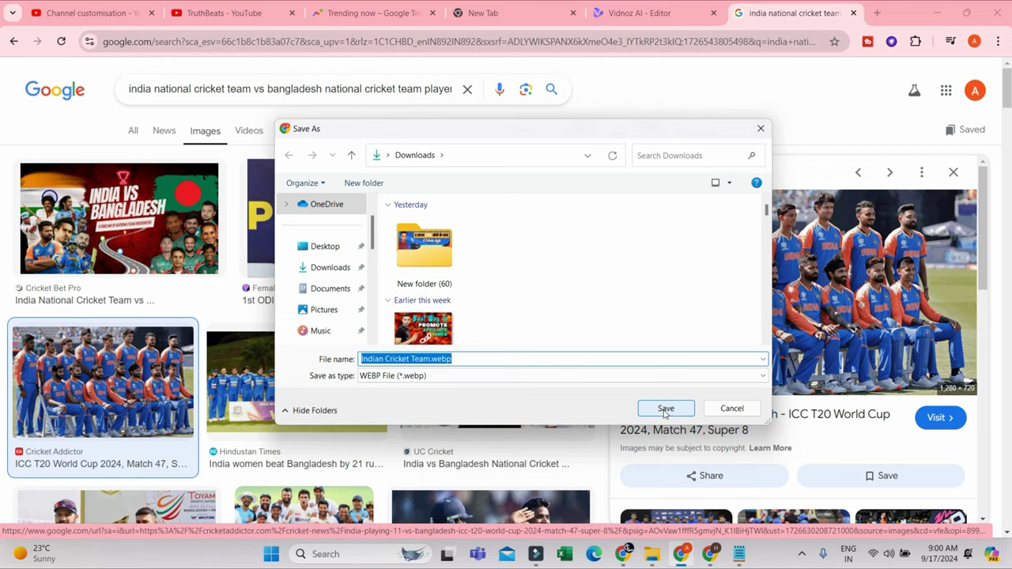
- Search Google for "webp to jpg converter" in a new browser tab and open the iLoveIMG converter
{"action": "left_click", "coordinate": [877, 15]}
{"action": "type", "text": "w"}
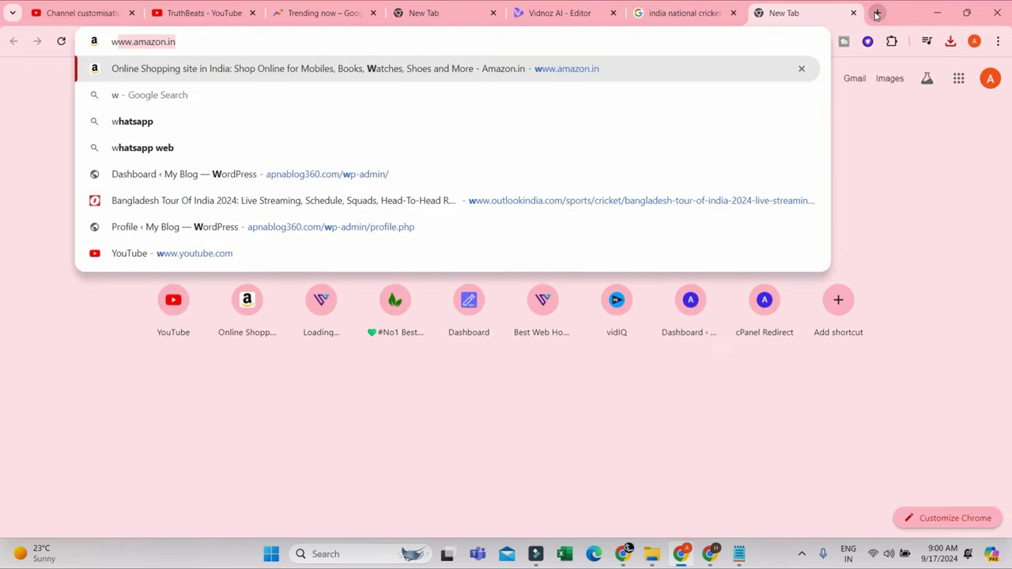
{"action": "type", "text": "ep"}
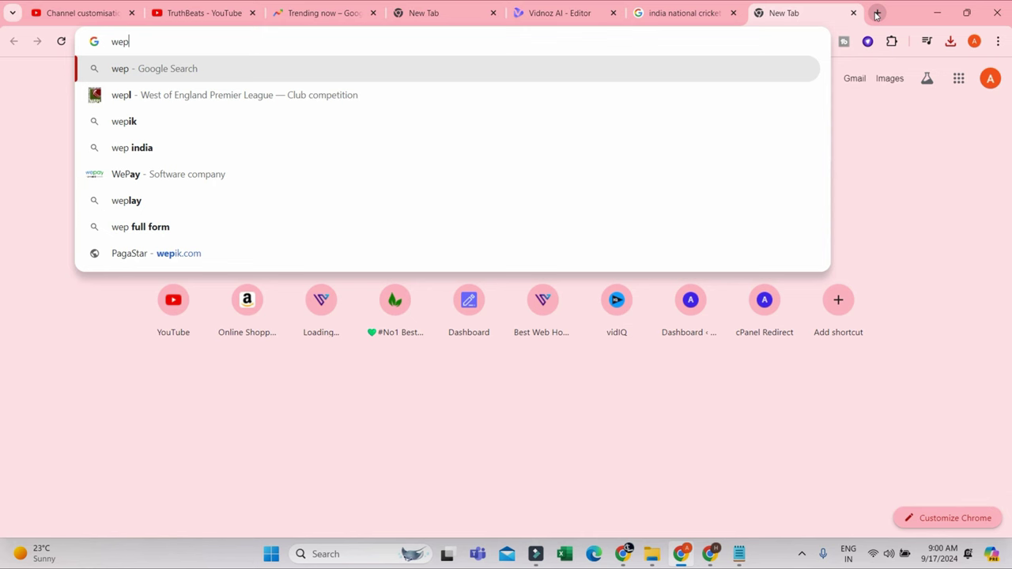
{"action": "key", "text": "BackSpace"}
{"action": "type", "text": "bp to jp"}
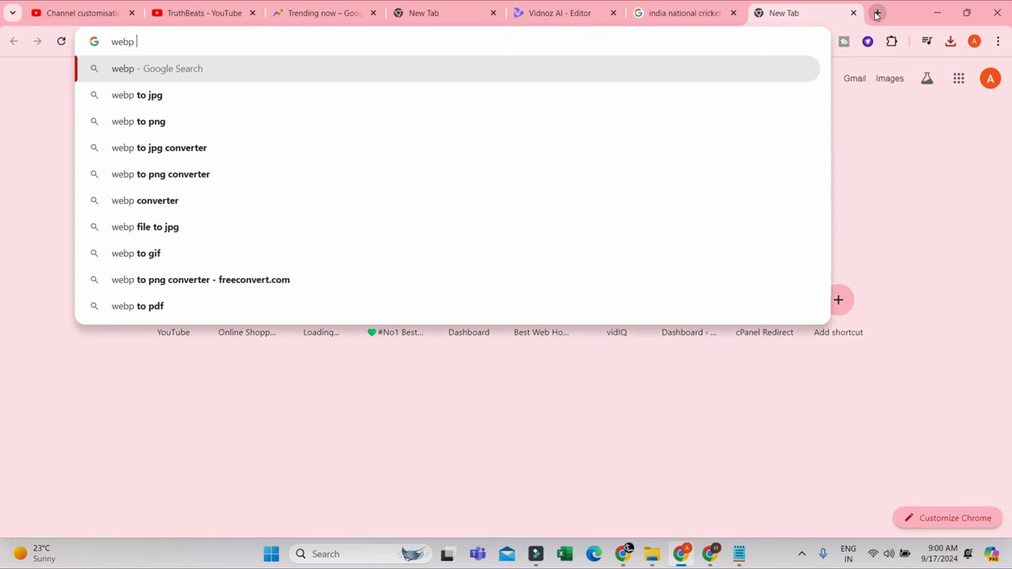
{"action": "type", "text": "g"}
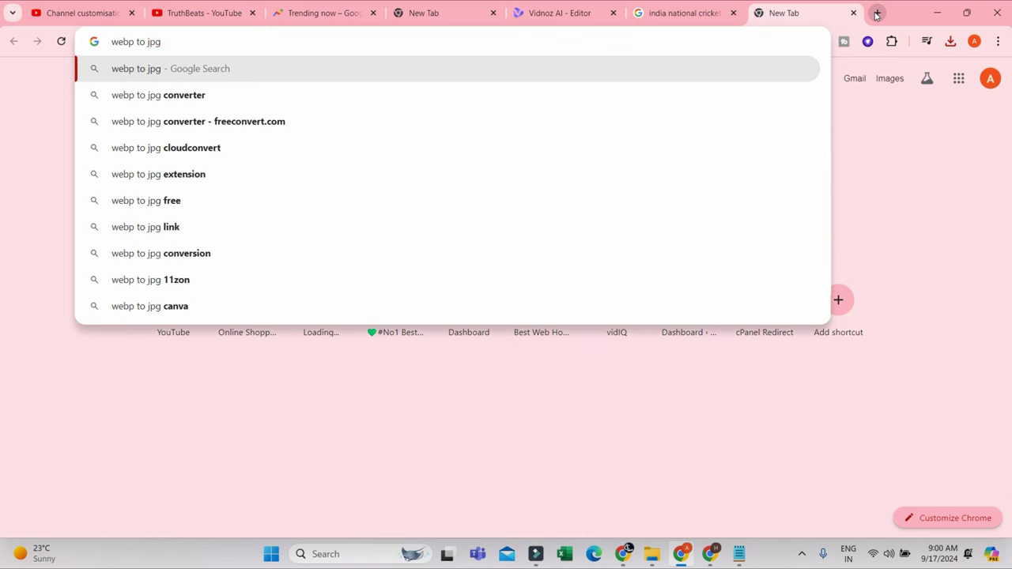
{"action": "left_click", "coordinate": [430, 96]}
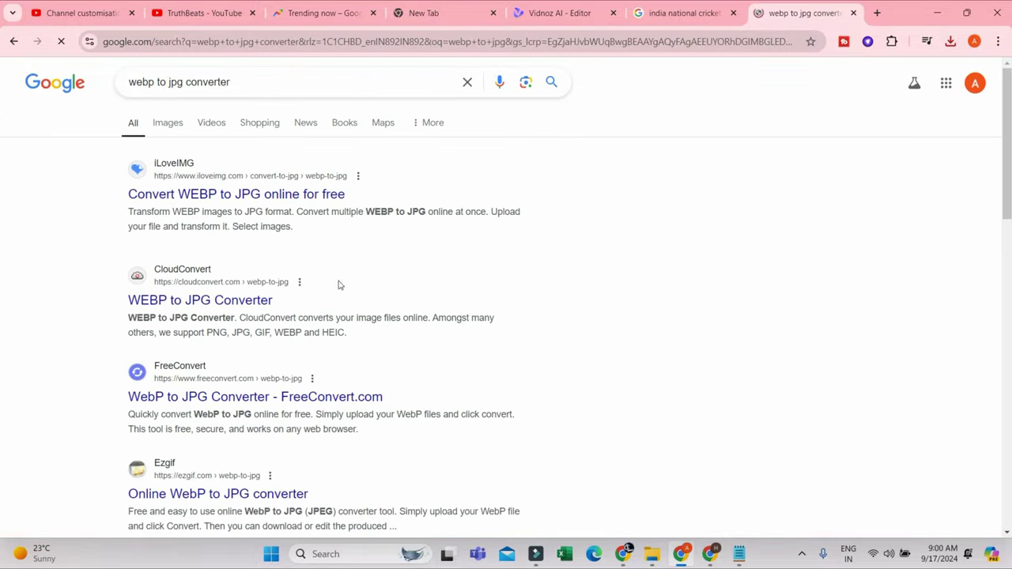
{"action": "left_click", "coordinate": [208, 192]}
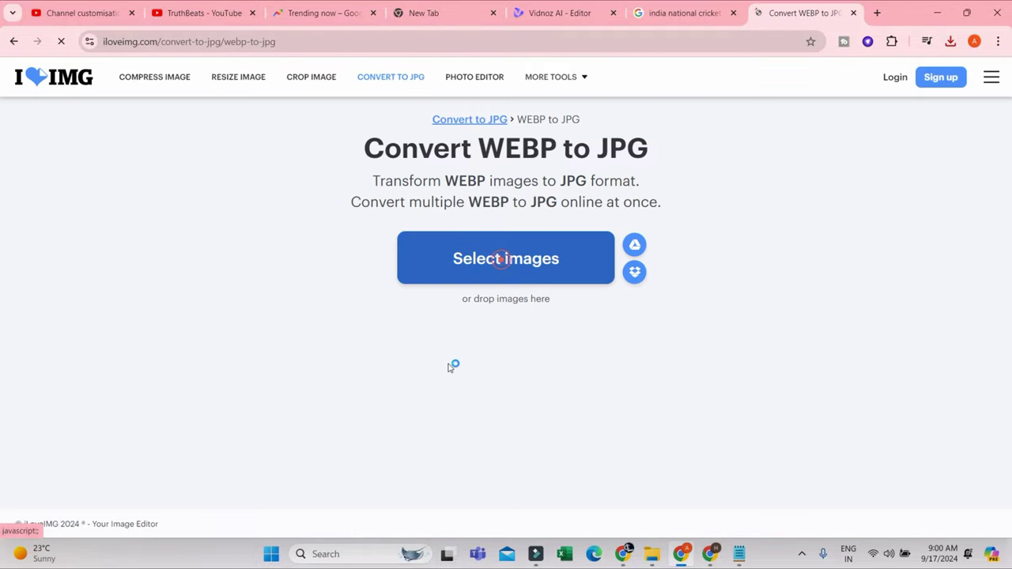
- Upload Indian Cricket Team.webp from Downloads, convert it to JPG, and download the converted image
{"action": "left_click", "coordinate": [501, 257]}
{"action": "left_click", "coordinate": [424, 257]}
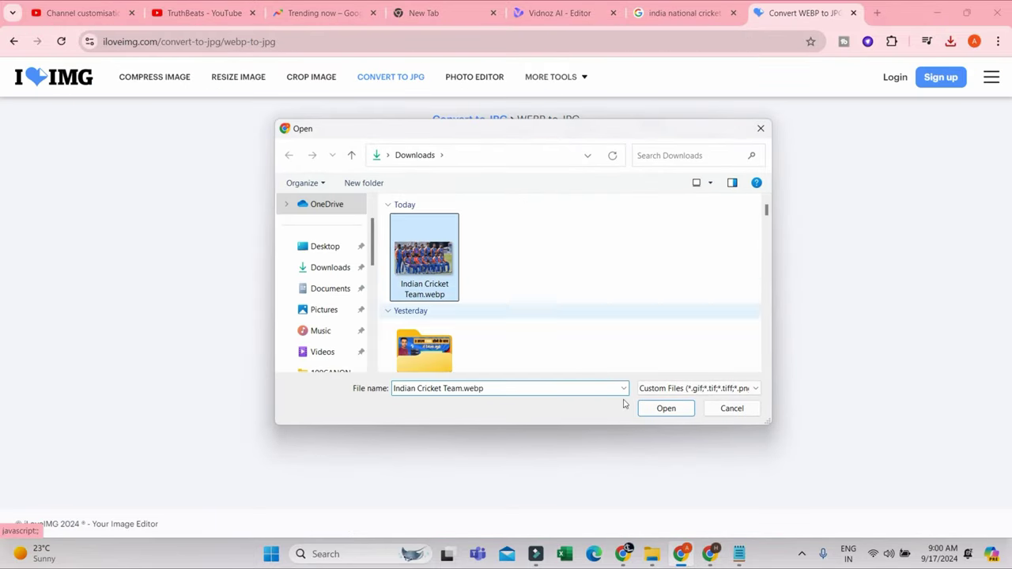
{"action": "left_click", "coordinate": [666, 409]}
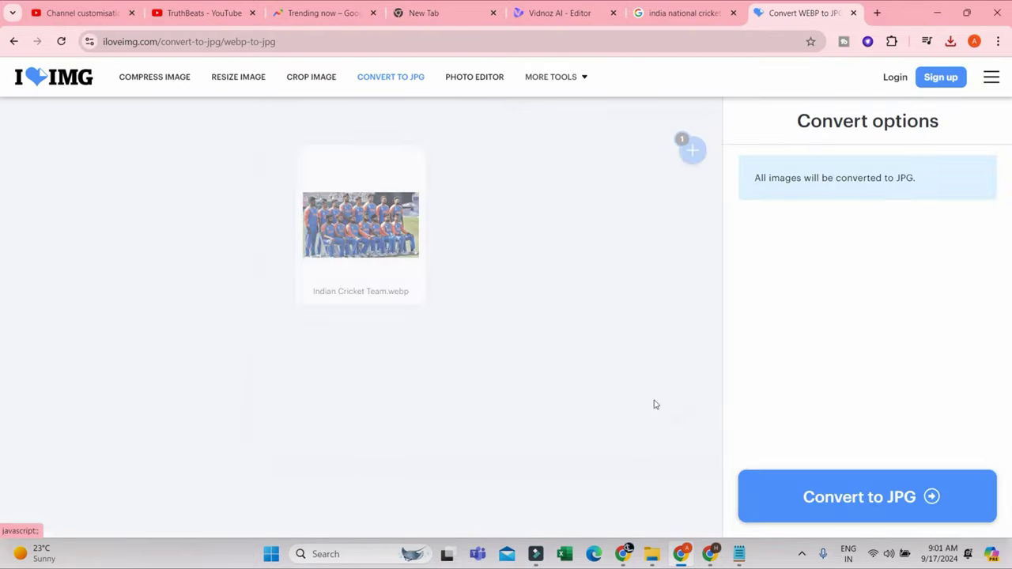
{"action": "left_click", "coordinate": [869, 500]}
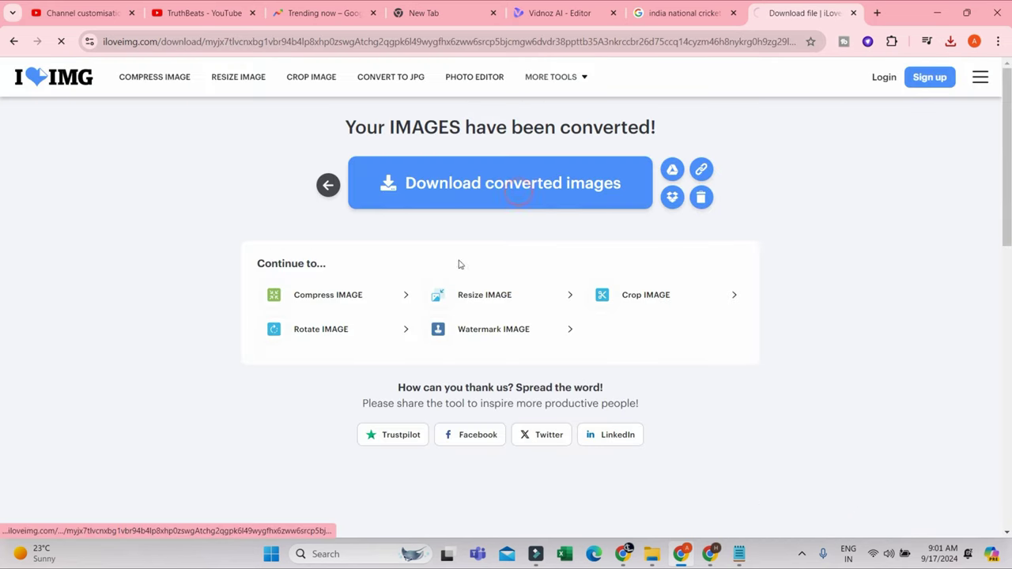
{"action": "left_click", "coordinate": [951, 42]}
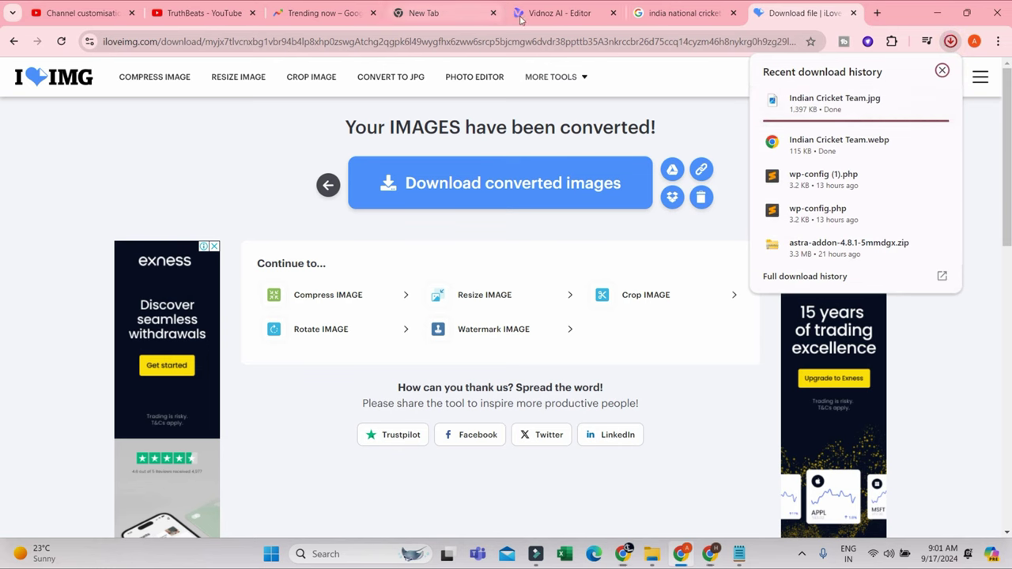
- Switch to the Vidnoz editor and try to replace scene 2's stadium video with an upload from Downloads
{"action": "left_click", "coordinate": [559, 14]}
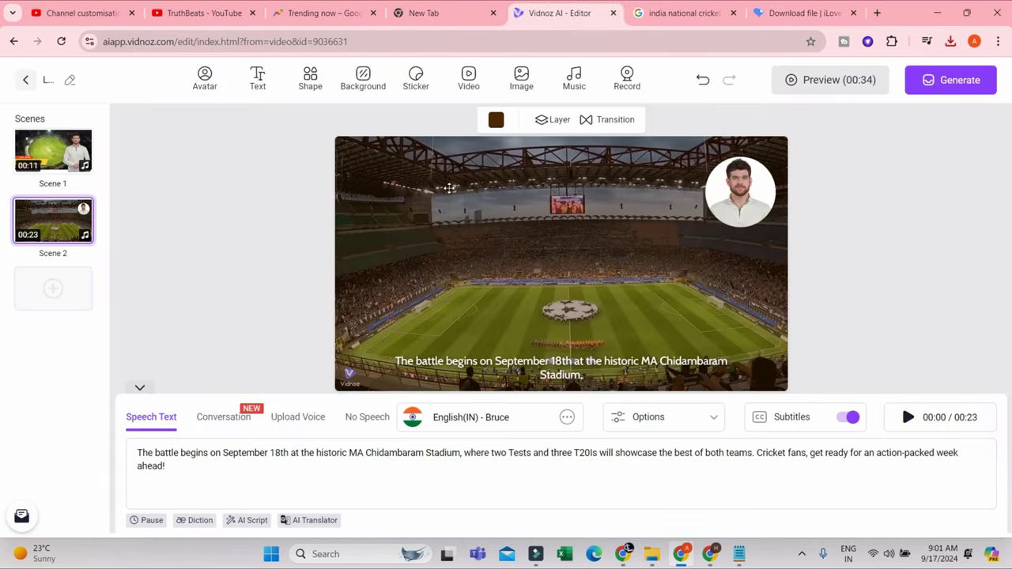
{"action": "left_click", "coordinate": [514, 252]}
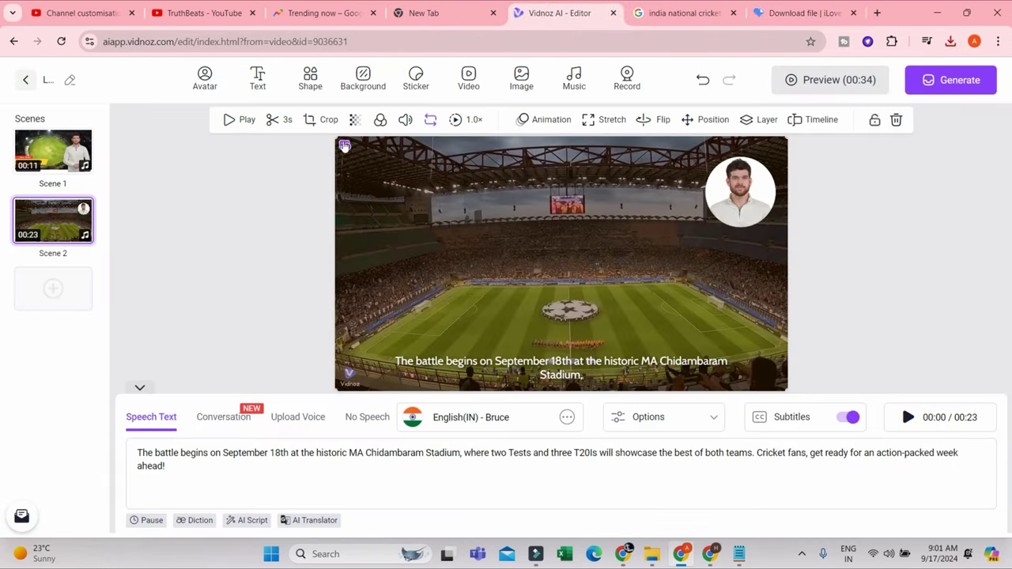
{"action": "left_click", "coordinate": [344, 145]}
{"action": "left_click", "coordinate": [615, 148]}
{"action": "left_click", "coordinate": [893, 180]}
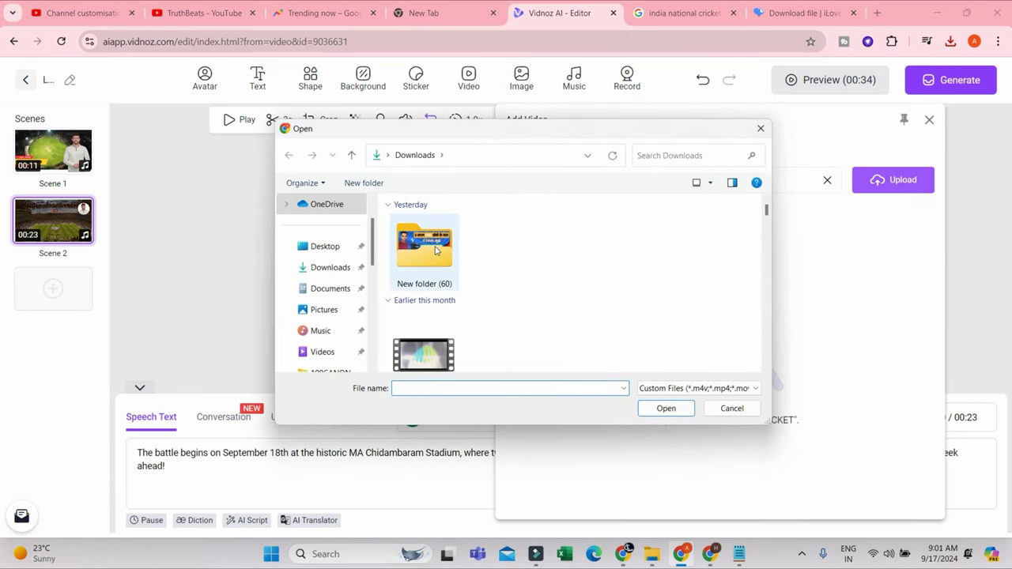
{"action": "right_click", "coordinate": [542, 251]}
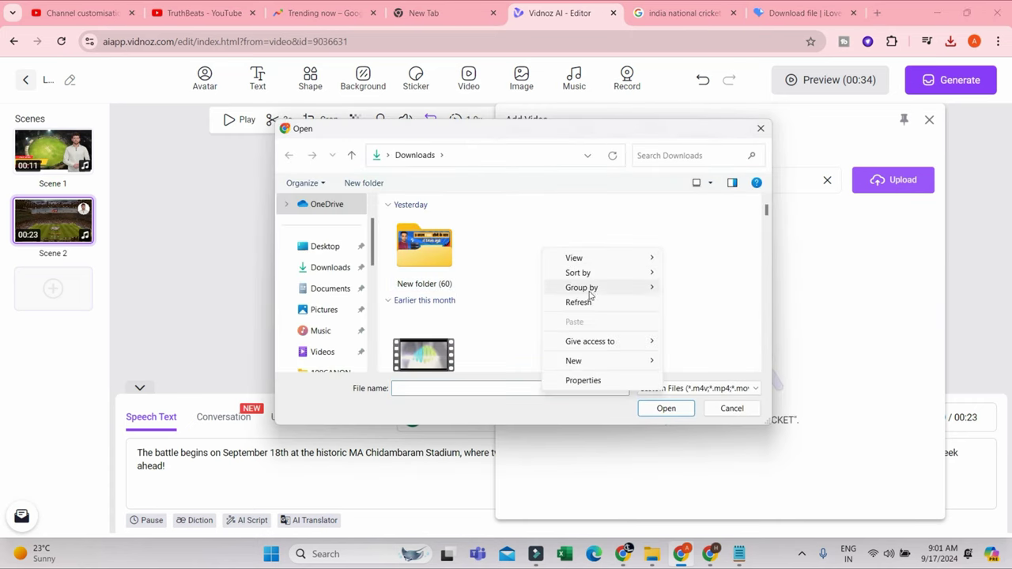
{"action": "left_click", "coordinate": [578, 301]}
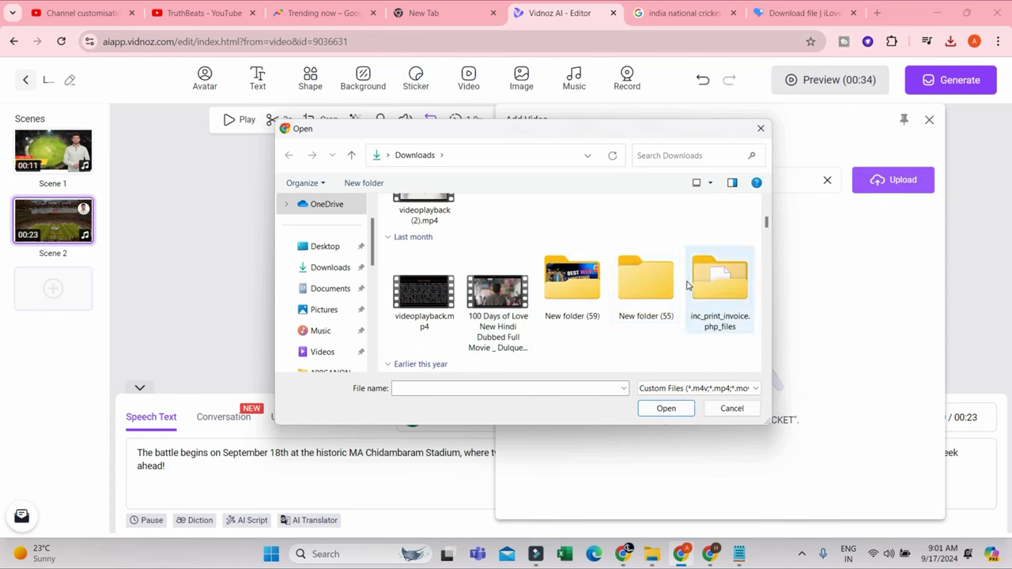
{"action": "left_click", "coordinate": [327, 266]}
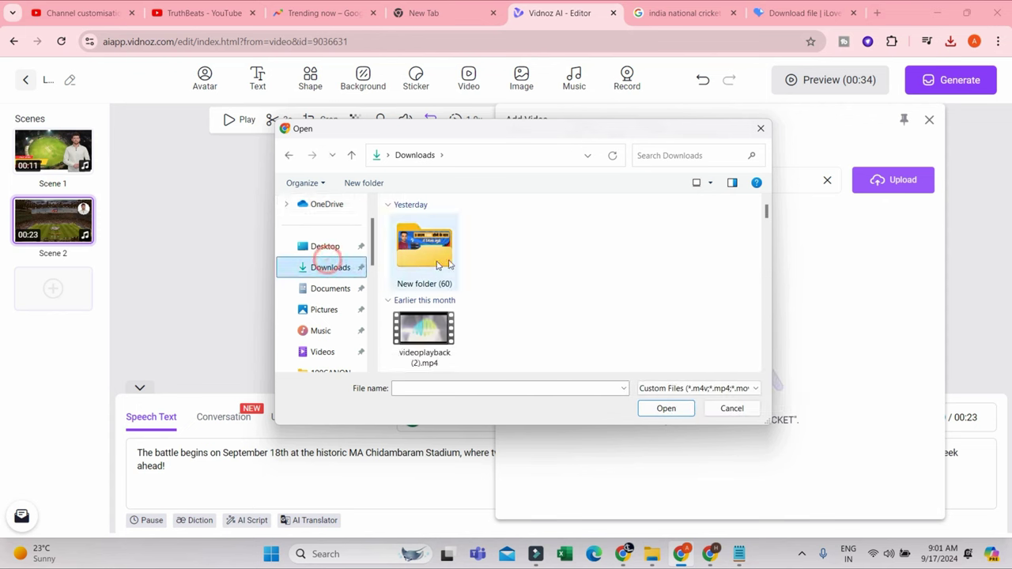
{"action": "left_click", "coordinate": [732, 409]}
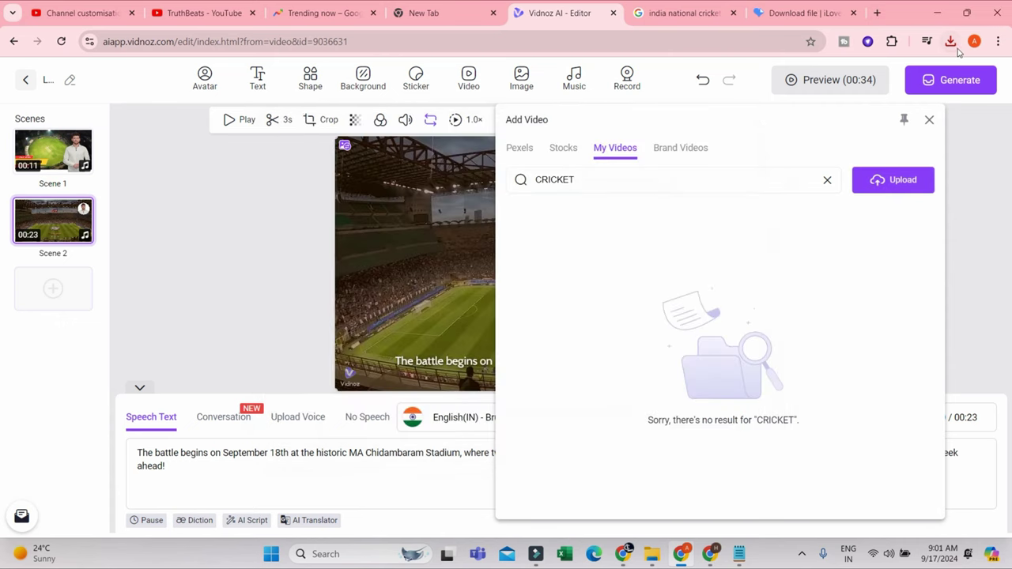
- Try to bring Indian Cricket Team.jpg from the Downloads folder into the video upload area for scene 2's replacement
{"action": "left_click", "coordinate": [951, 41]}
{"action": "left_click", "coordinate": [916, 100]}
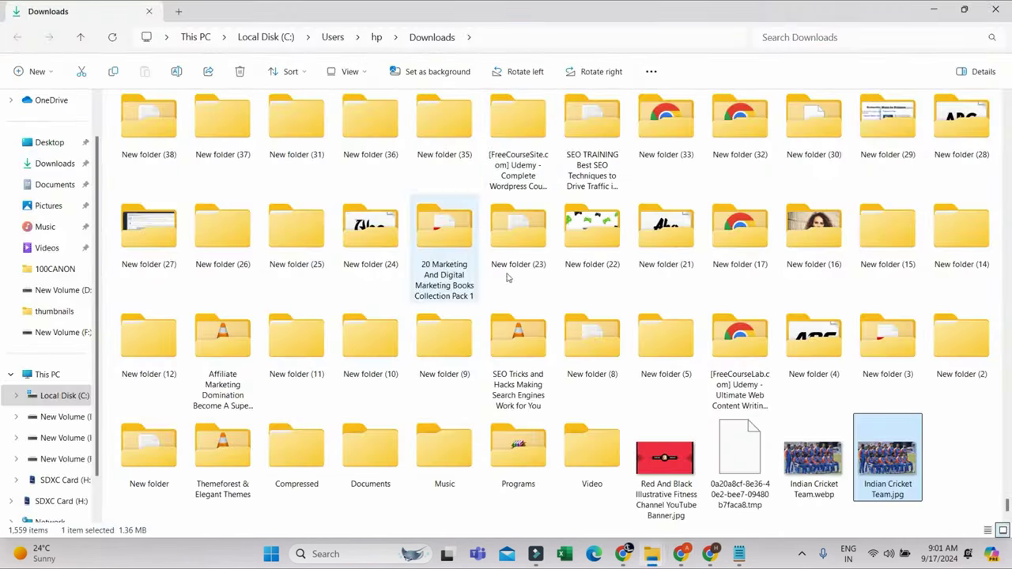
{"action": "left_click", "coordinate": [949, 471]}
{"action": "left_click", "coordinate": [900, 489]}
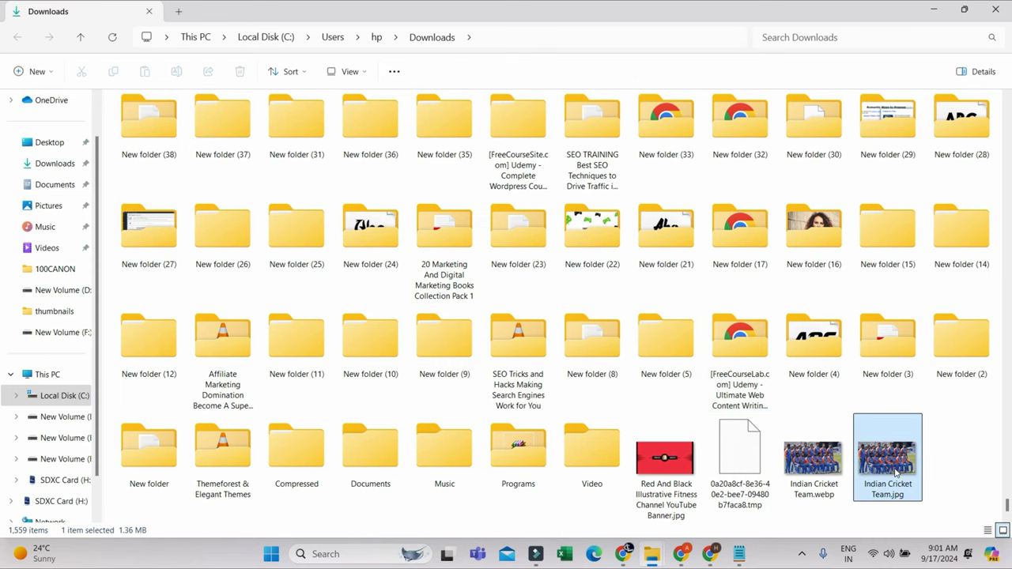
{"action": "left_click_drag", "start_coordinate": [898, 457], "coordinate": [899, 208]}
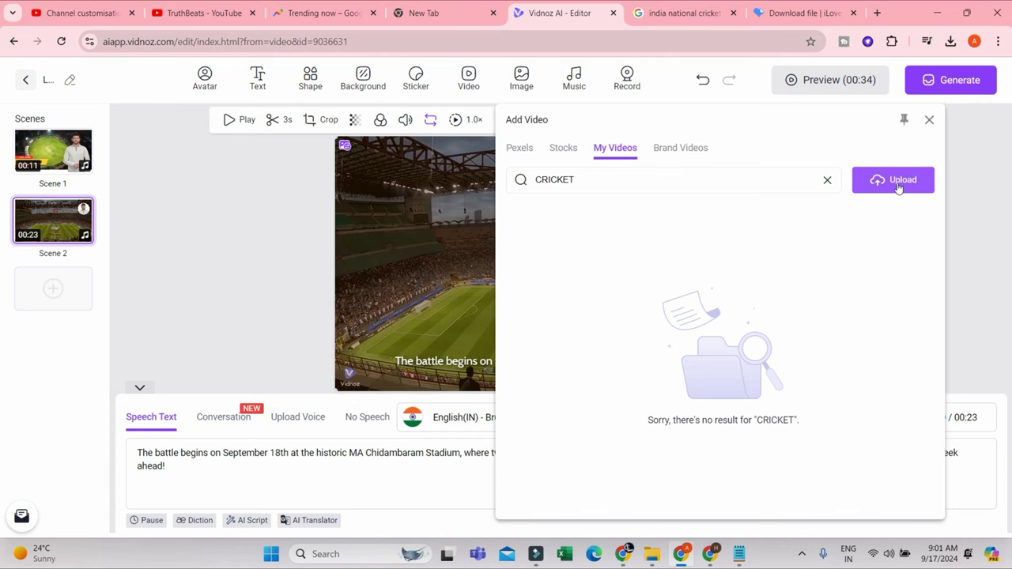
{"action": "left_click", "coordinate": [902, 180]}
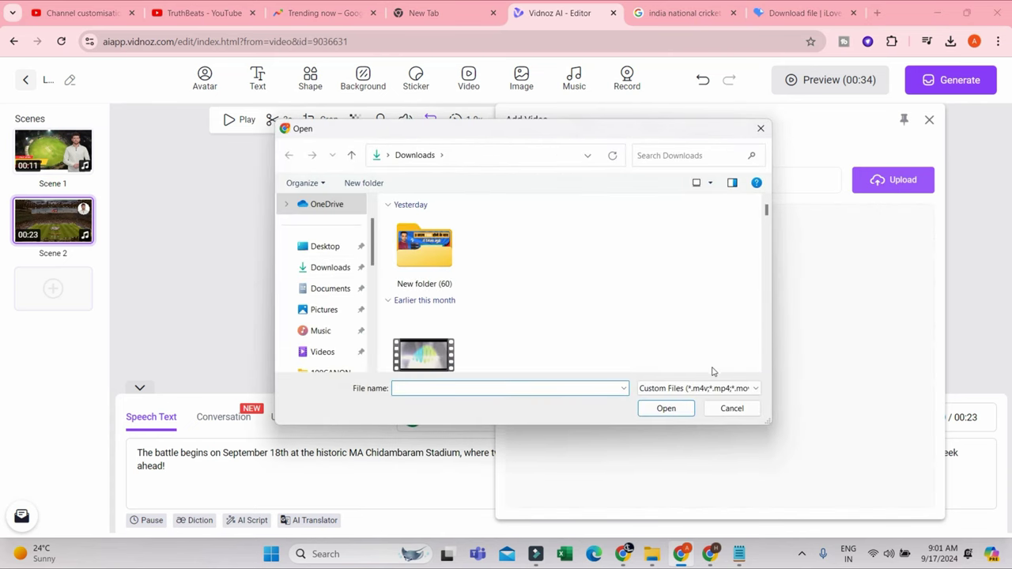
{"action": "left_click", "coordinate": [762, 128]}
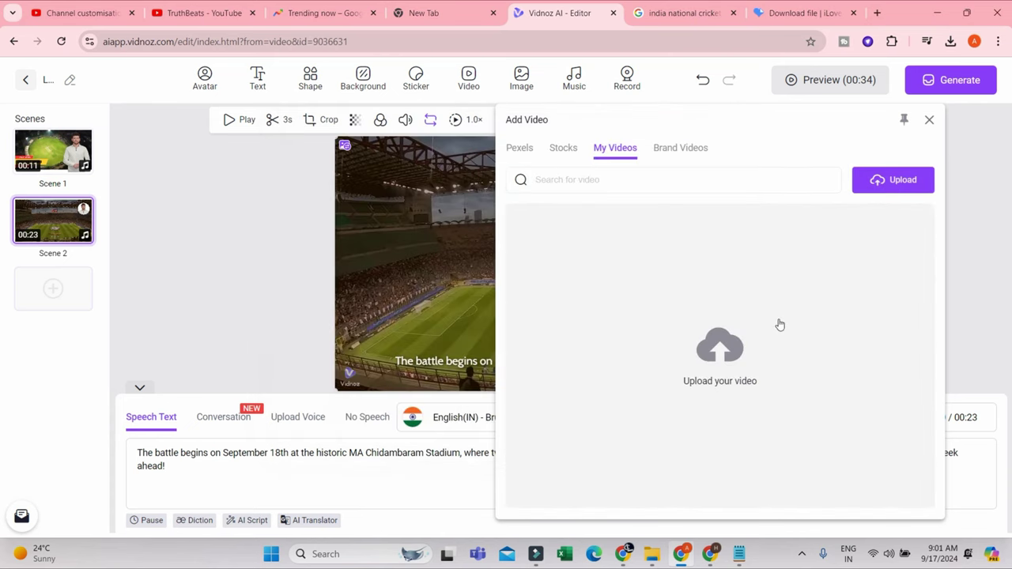
{"action": "mouse_move", "coordinate": [651, 553]}
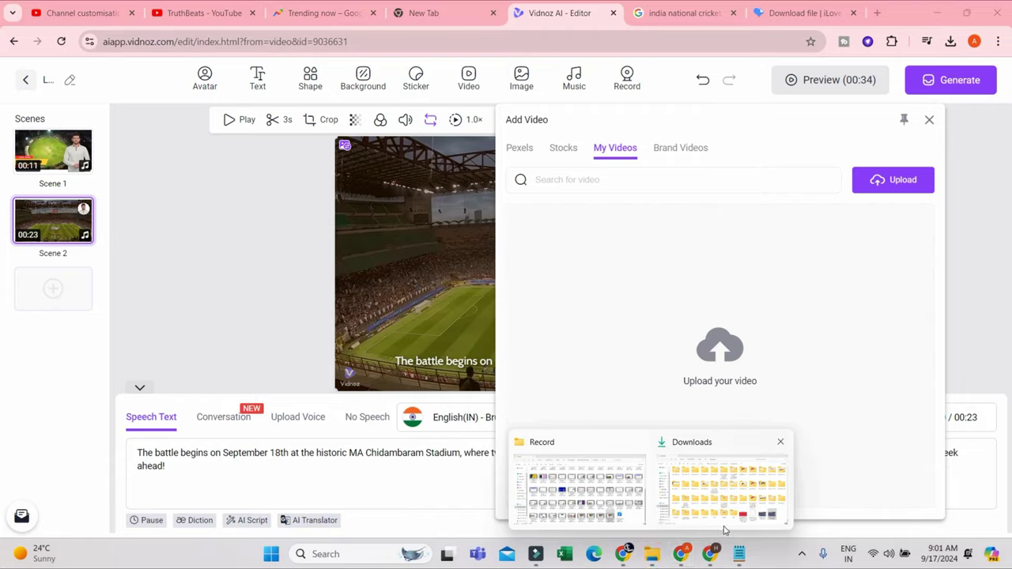
{"action": "left_click", "coordinate": [732, 506]}
{"action": "left_click_drag", "start_coordinate": [887, 459], "coordinate": [739, 367]}
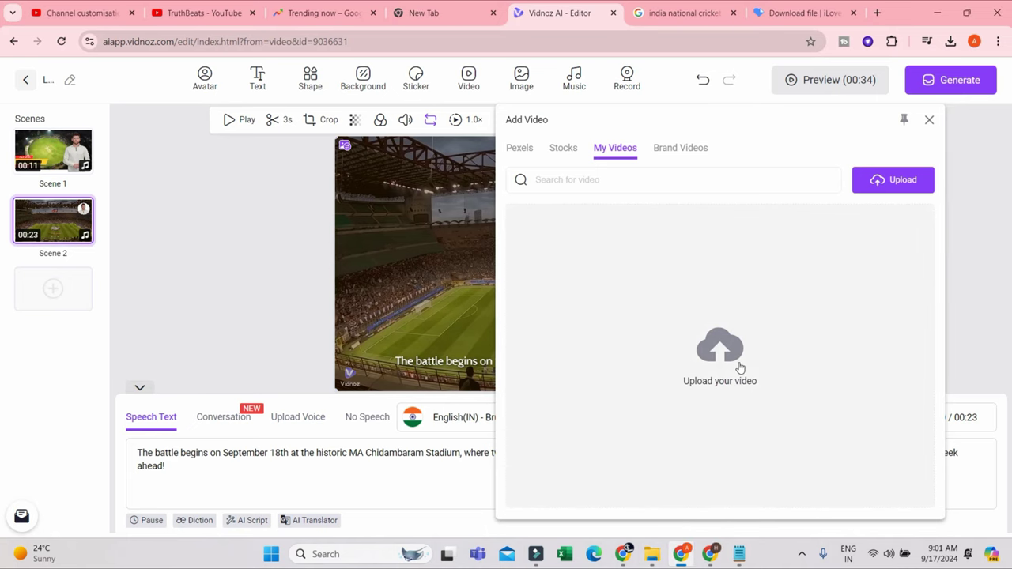
{"action": "left_click", "coordinate": [519, 152]}
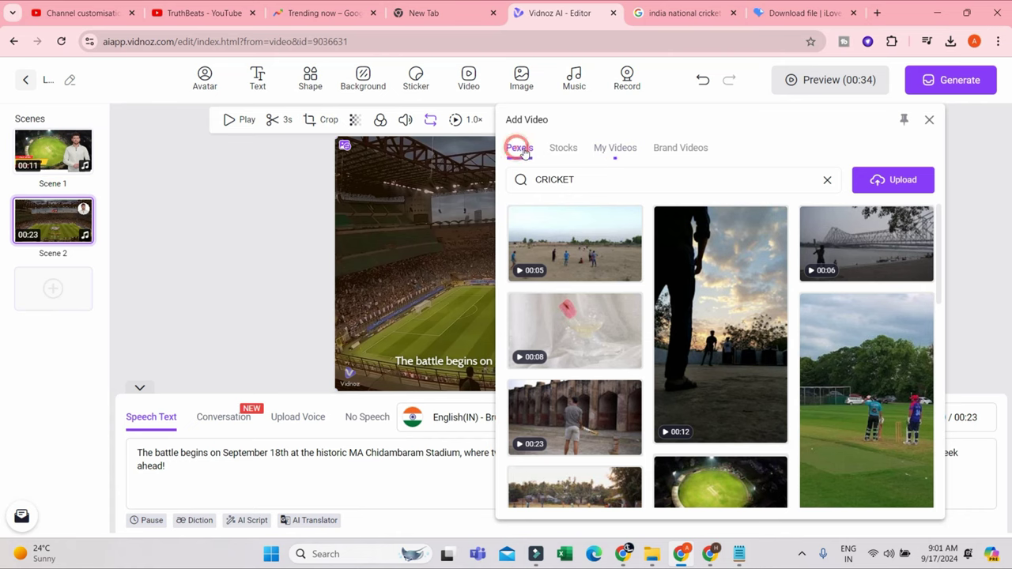
{"action": "left_click", "coordinate": [563, 152]}
{"action": "left_click", "coordinate": [525, 149]}
{"action": "left_click", "coordinate": [293, 186]}
{"action": "left_click", "coordinate": [343, 149]}
{"action": "left_click", "coordinate": [422, 210]}
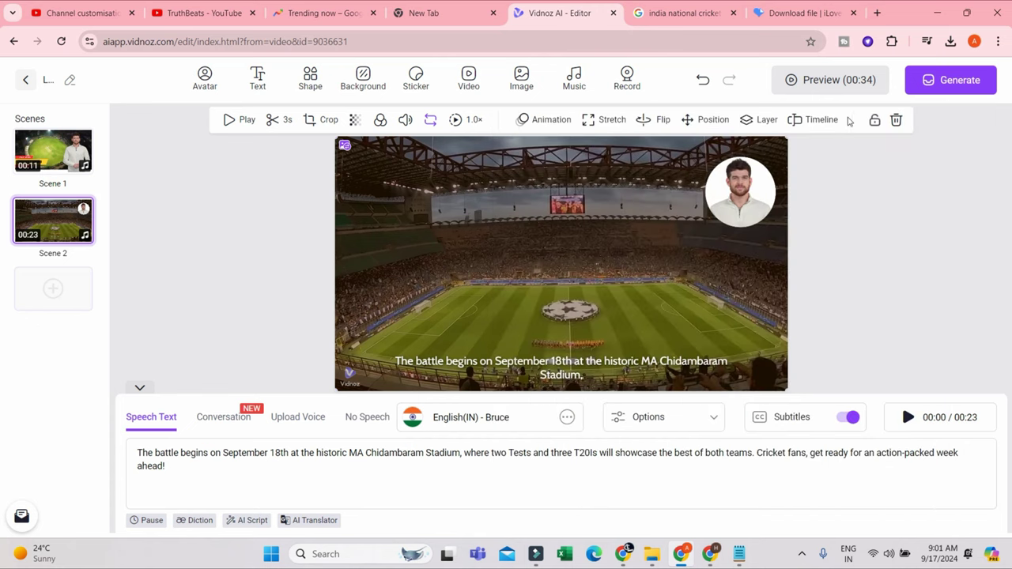
- Upload Indian Cricket Team.jpg from Downloads as an image for scene 2
{"action": "left_click", "coordinate": [521, 77]}
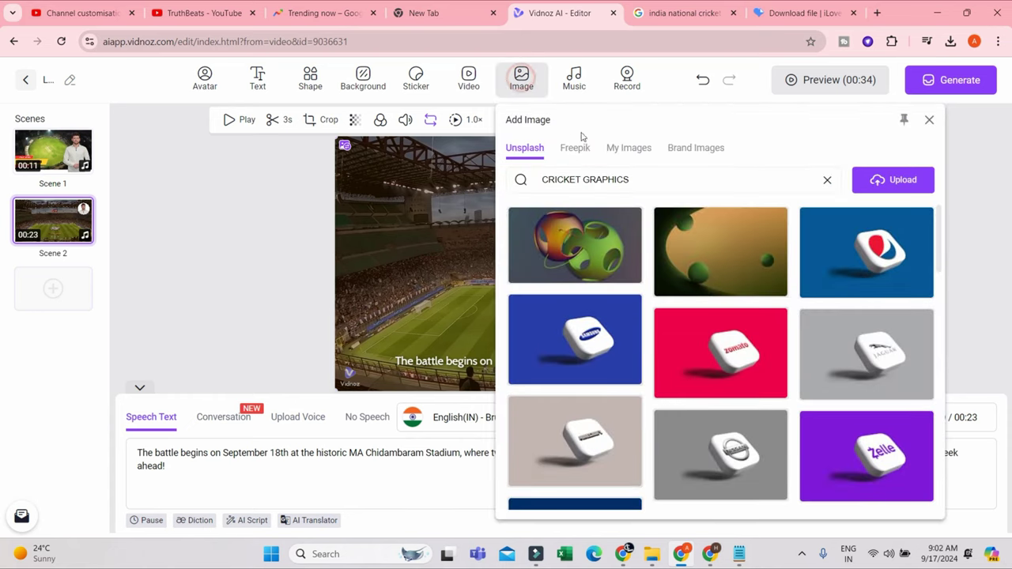
{"action": "left_click", "coordinate": [880, 188]}
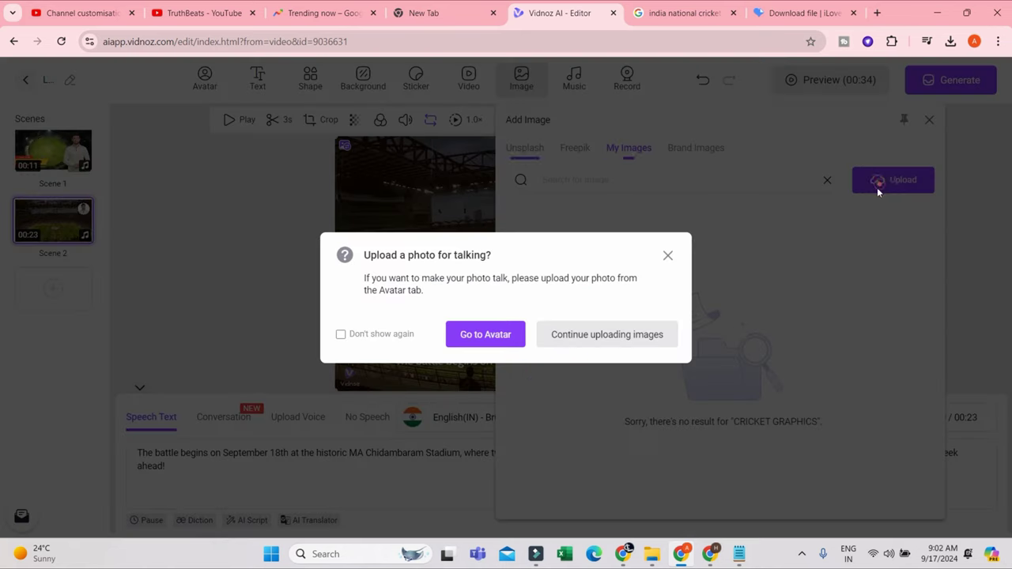
{"action": "left_click", "coordinate": [617, 335]}
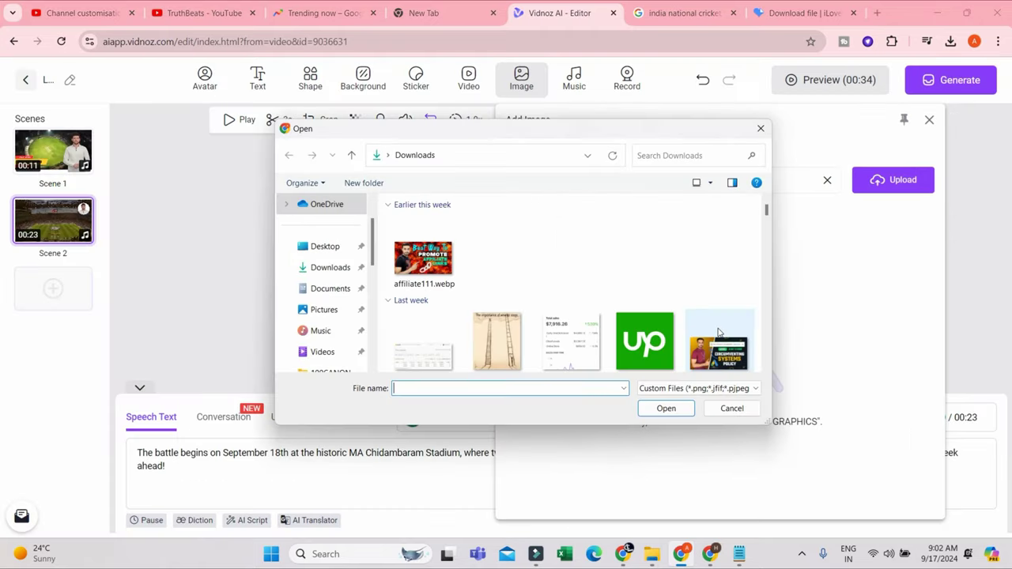
{"action": "left_click", "coordinate": [422, 266]}
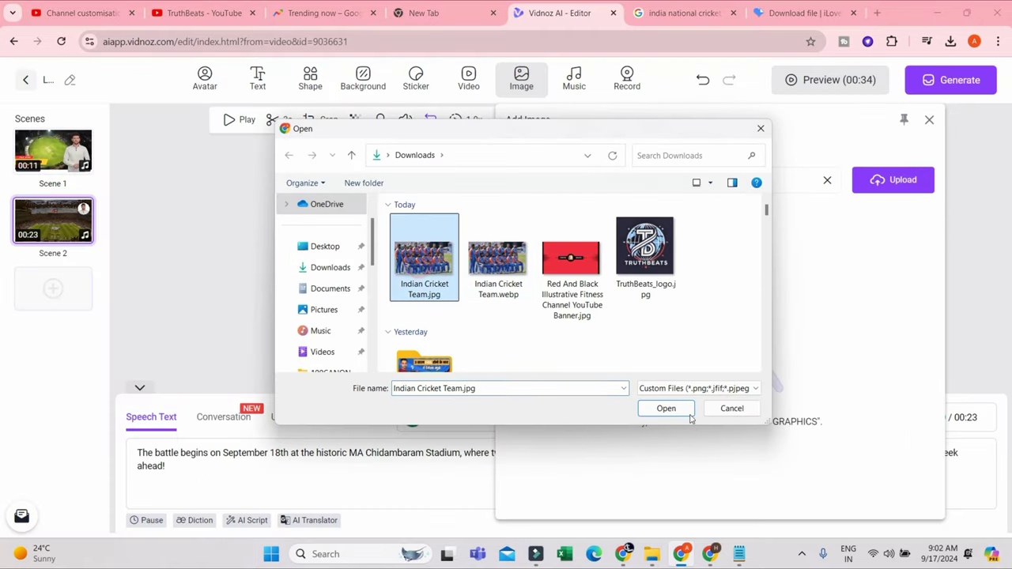
{"action": "left_click", "coordinate": [690, 417]}
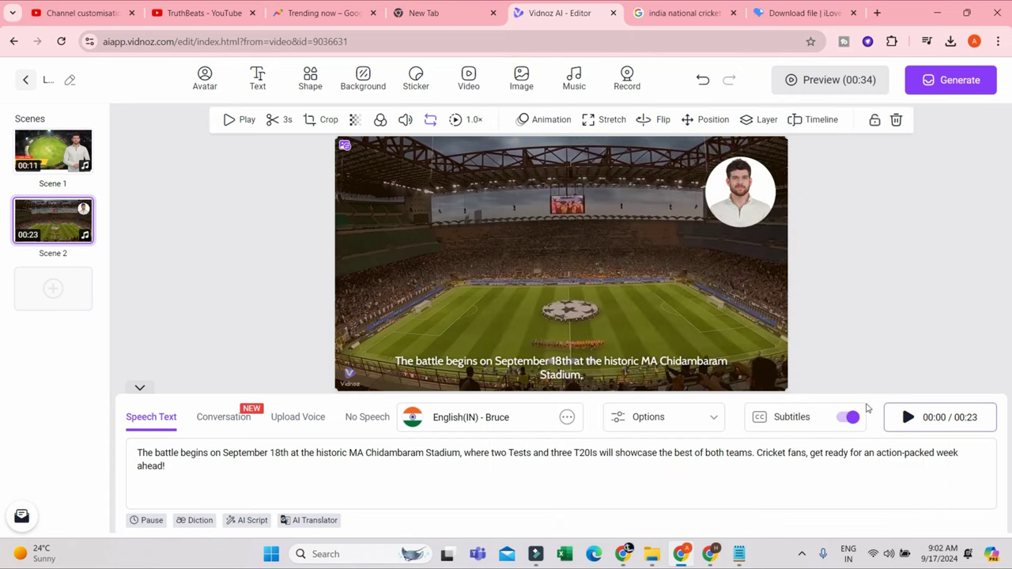
- Align the Indian team photo with scene 2's upper-left canvas corner and enlarge it to cover the whole canvas
{"action": "left_click_drag", "start_coordinate": [505, 226], "coordinate": [437, 185]}
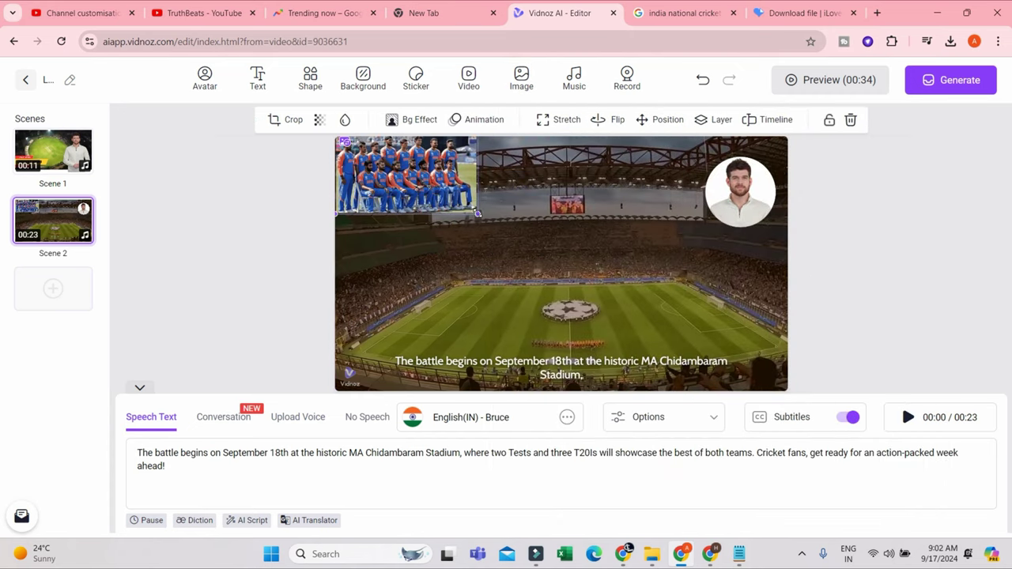
{"action": "left_click_drag", "start_coordinate": [477, 212], "coordinate": [790, 389]}
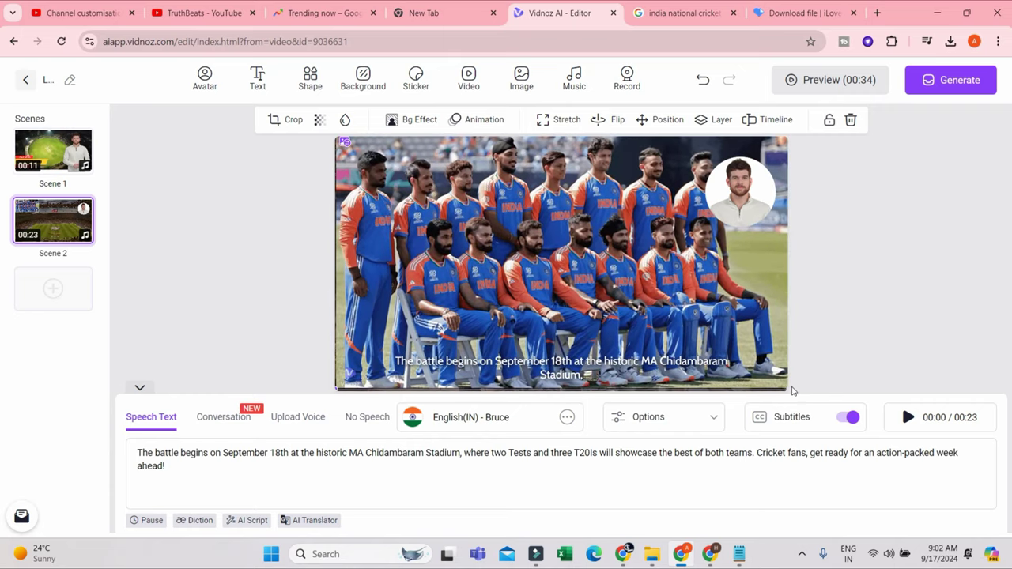
{"action": "left_click", "coordinate": [790, 388]}
{"action": "left_click", "coordinate": [690, 310]}
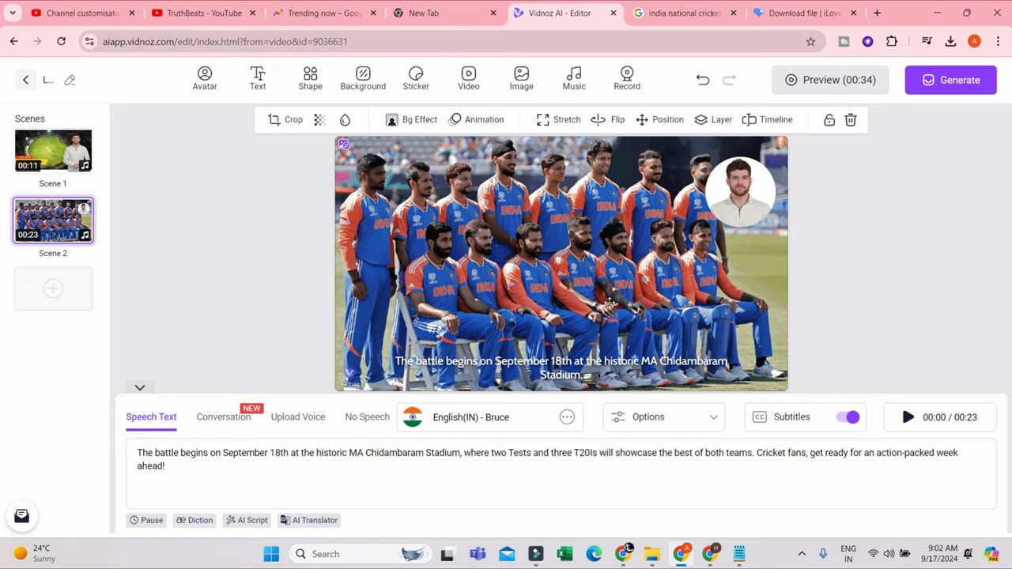
- Play scene 2 to check its narration with the new team photo
{"action": "left_click", "coordinate": [920, 321]}
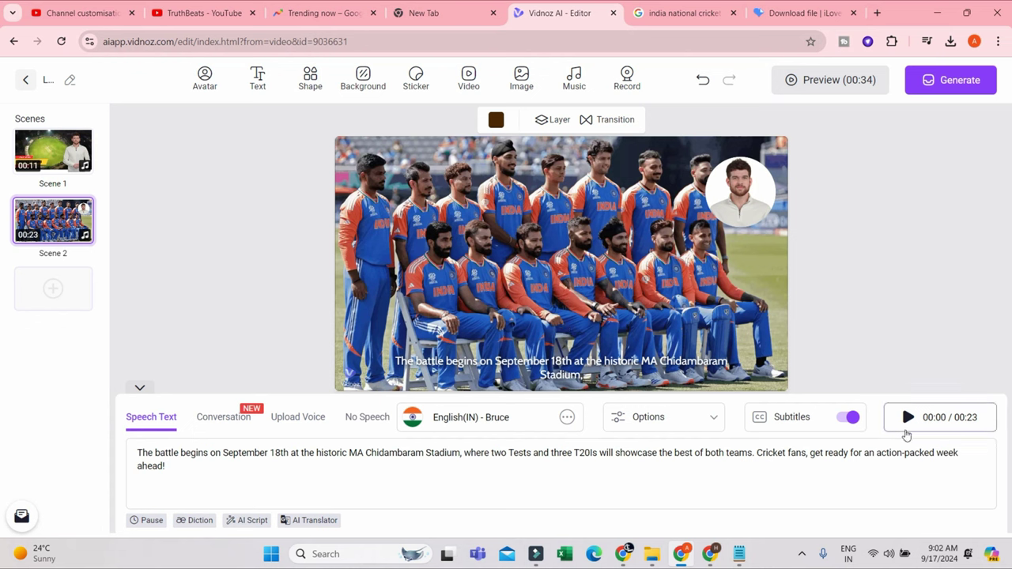
{"action": "left_click", "coordinate": [923, 290]}
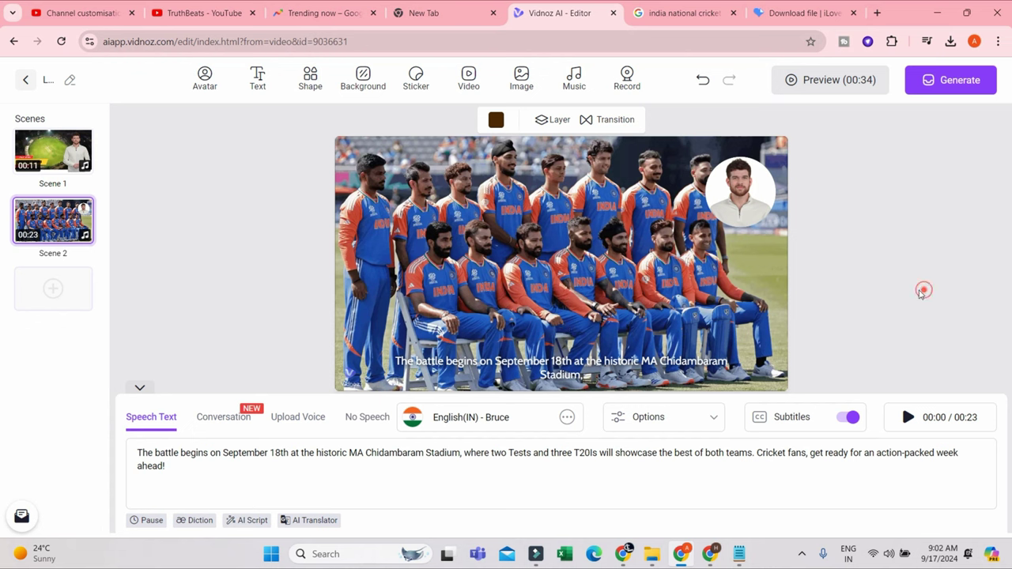
{"action": "left_click", "coordinate": [431, 475]}
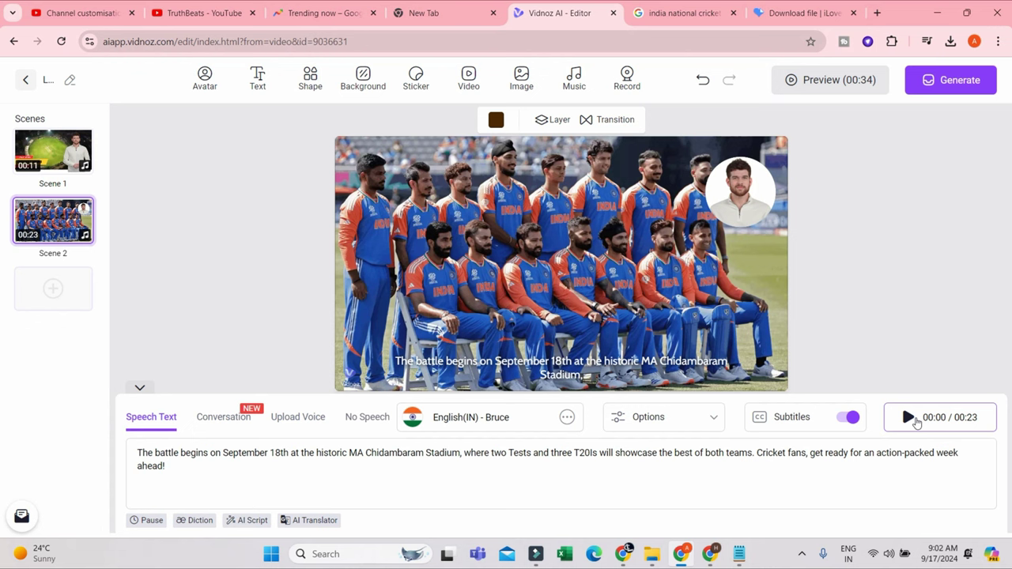
{"action": "left_click", "coordinate": [911, 420]}
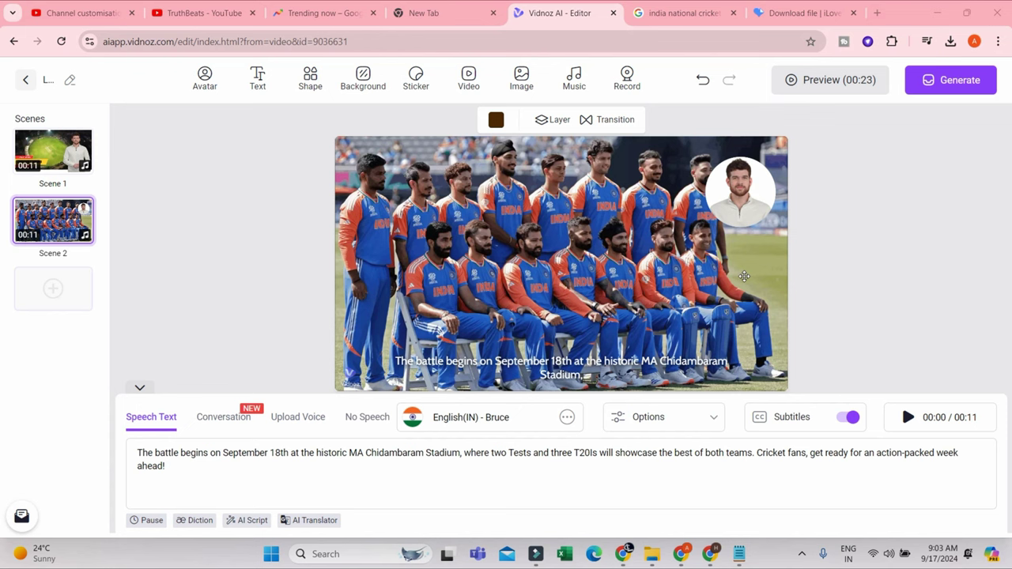
- Add a blank scene 3 and replace its speech text with the ChatGPT narration beginning "After a 43-day hiatus"
{"action": "left_click", "coordinate": [48, 287]}
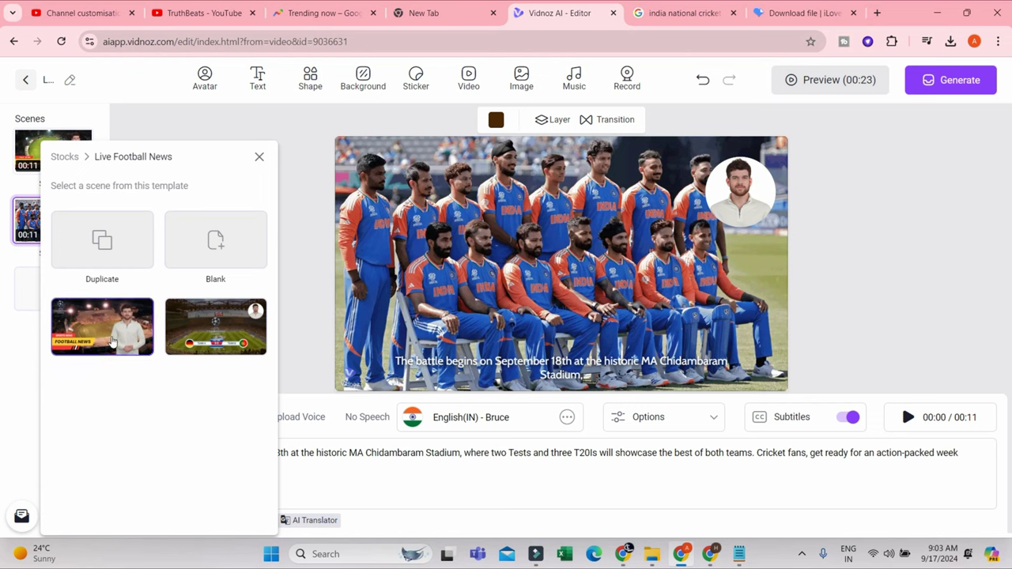
{"action": "left_click", "coordinate": [216, 239]}
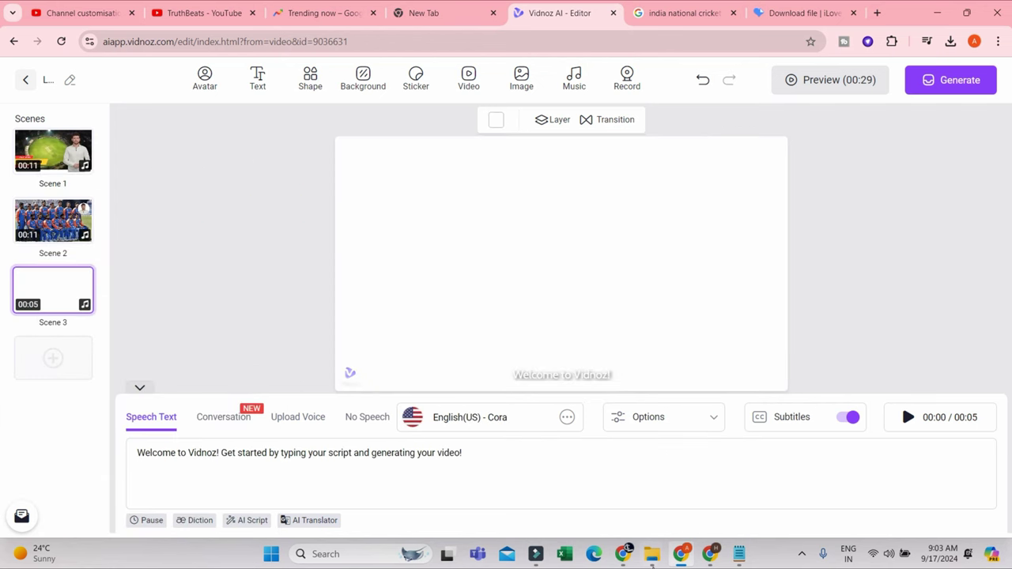
{"action": "left_click", "coordinate": [623, 553]}
{"action": "scroll", "coordinate": [447, 319], "scroll_direction": "down", "scroll_amount": 1}
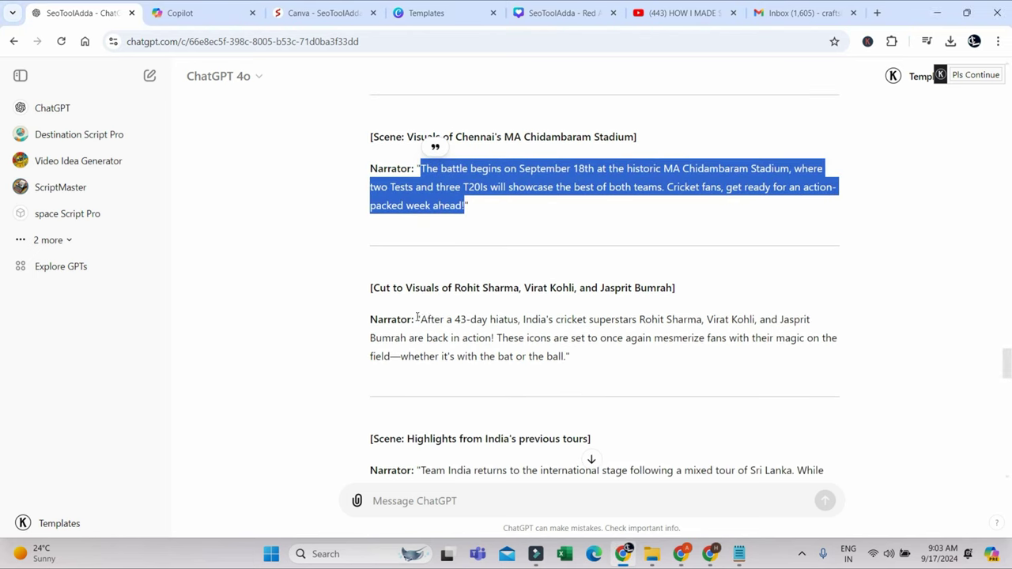
{"action": "left_click_drag", "start_coordinate": [417, 319], "coordinate": [566, 358]}
{"action": "key", "text": "ctrl+c"}
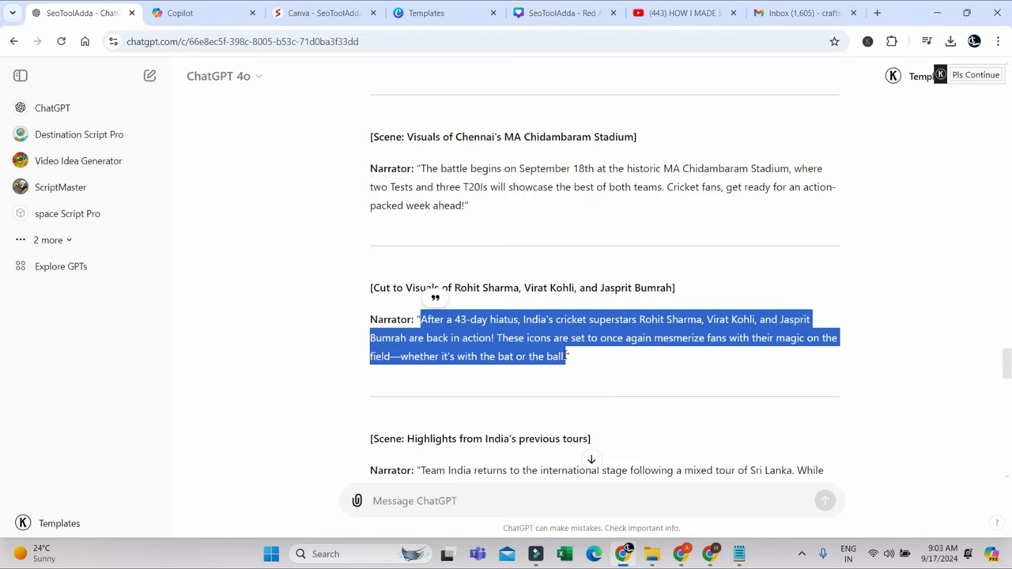
{"action": "key", "text": "alt+Tab"}
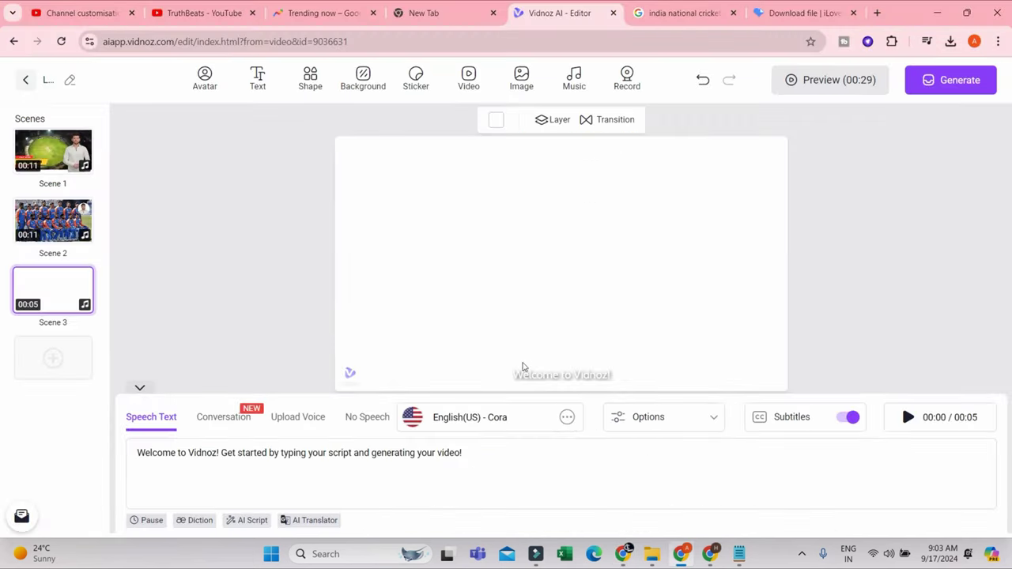
{"action": "left_click", "coordinate": [311, 475]}
{"action": "key", "text": "ctrl+a"}
{"action": "key", "text": "ctrl+v"}
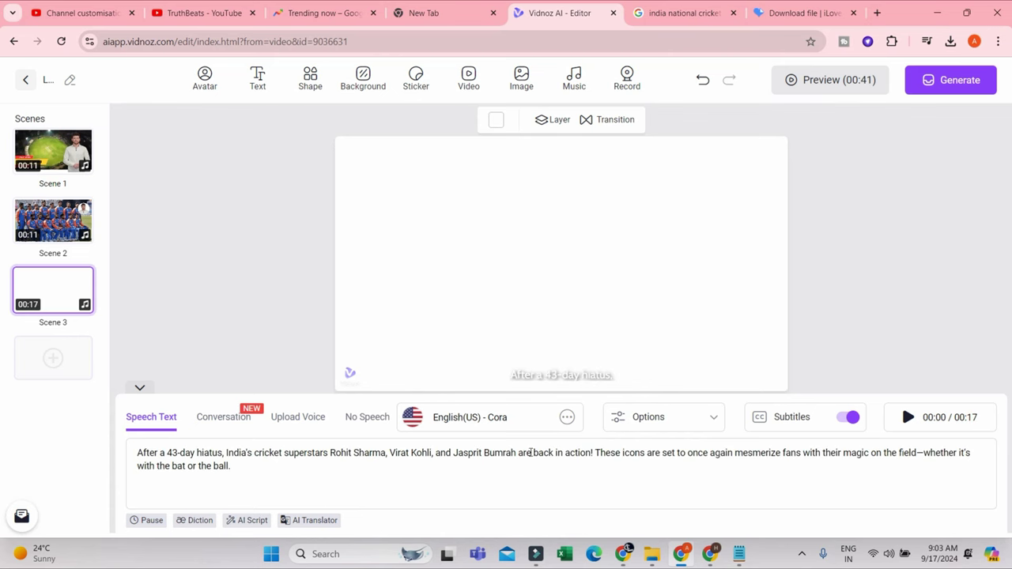
- Set scene 3's narration voice to the Indian English male voice Bruce (newscast)
{"action": "left_click", "coordinate": [565, 417]}
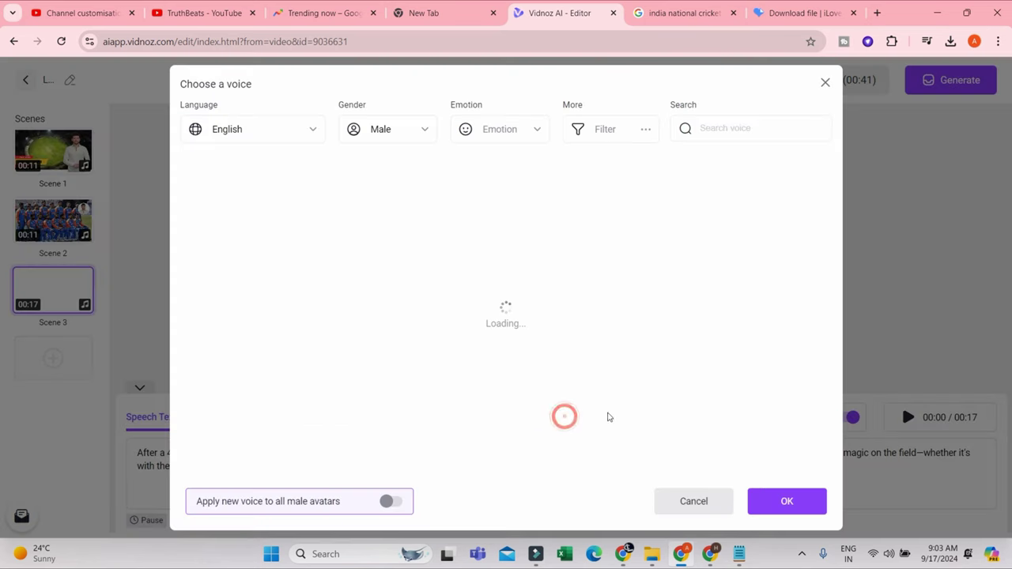
{"action": "scroll", "coordinate": [506, 300], "scroll_direction": "down", "scroll_amount": 10}
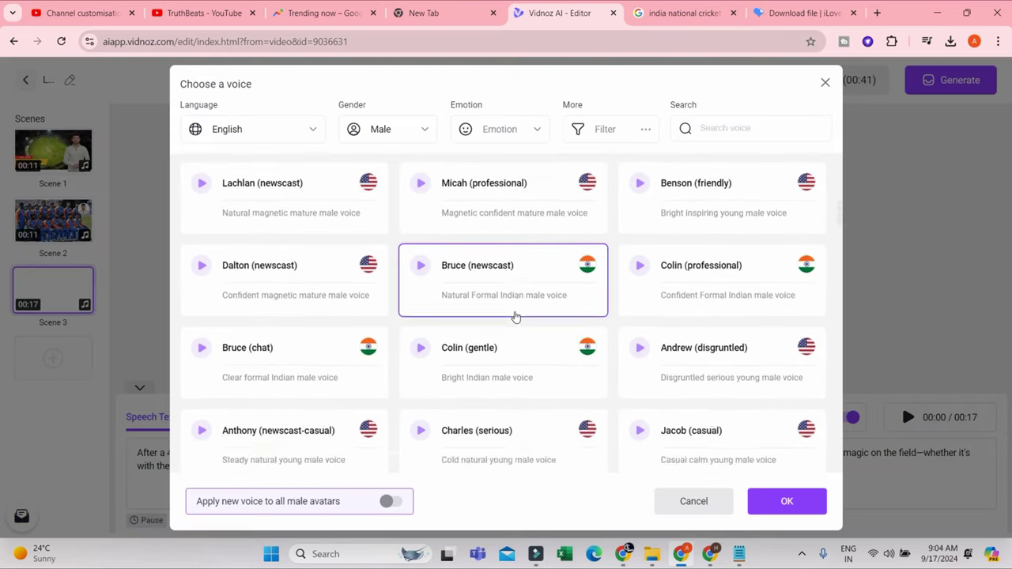
{"action": "left_click", "coordinate": [517, 260]}
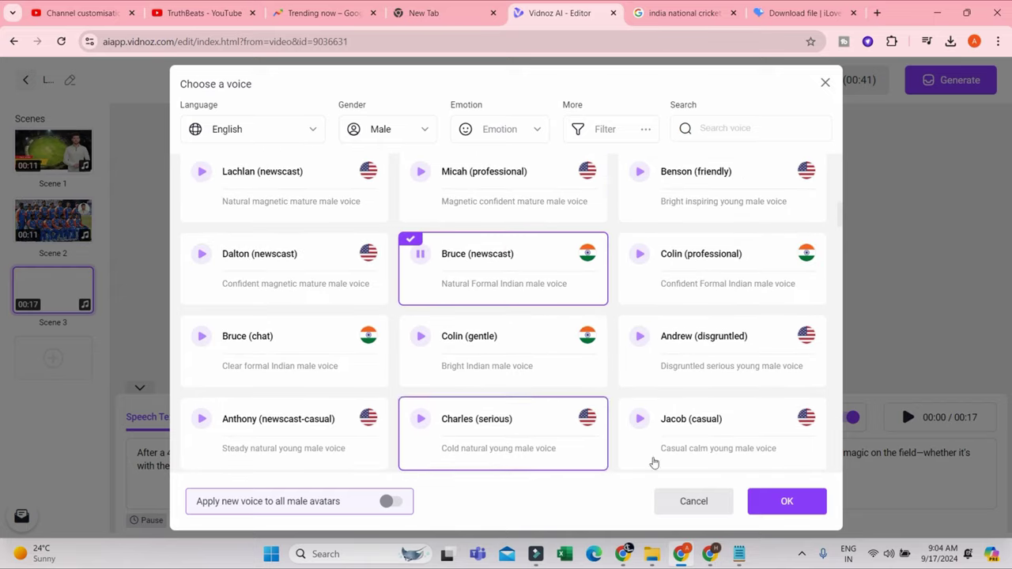
{"action": "left_click", "coordinate": [777, 501]}
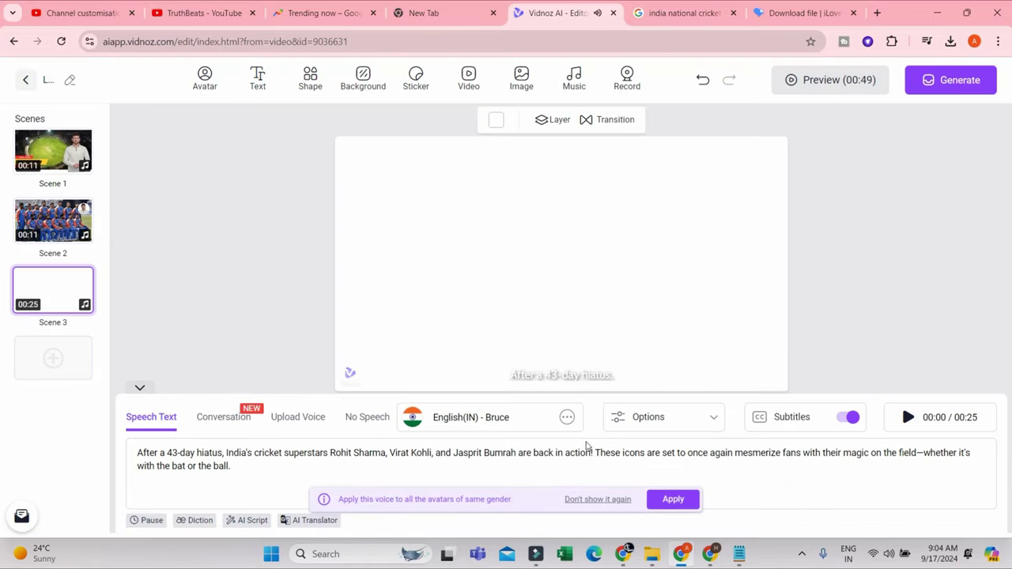
- Add the Avatar Lite presenter Olivia to scene 3 and place her near the canvas's right edge, flush with its upper edge
{"action": "left_click", "coordinate": [198, 84]}
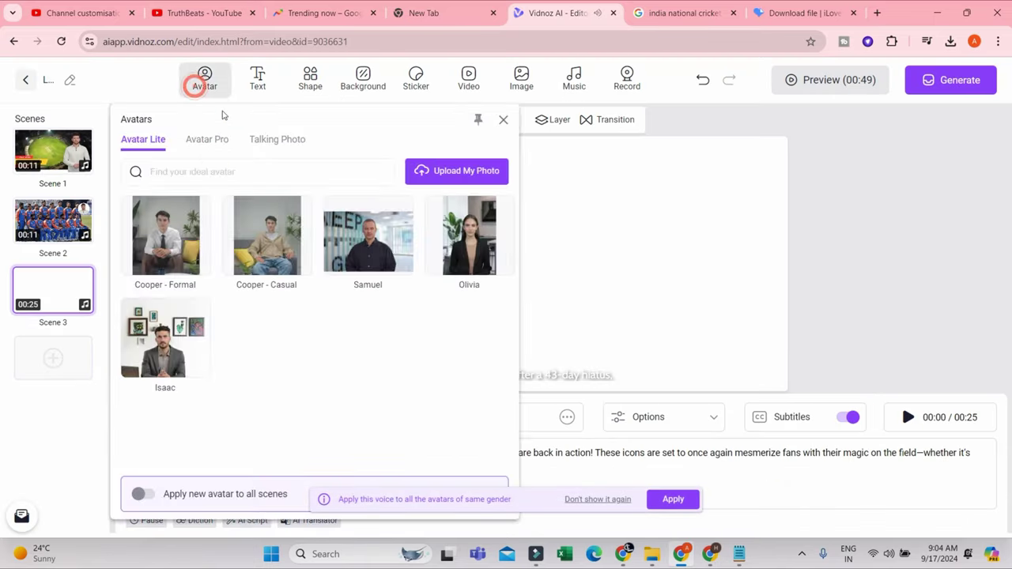
{"action": "left_click", "coordinate": [483, 245]}
{"action": "left_click_drag", "start_coordinate": [547, 245], "coordinate": [682, 252]}
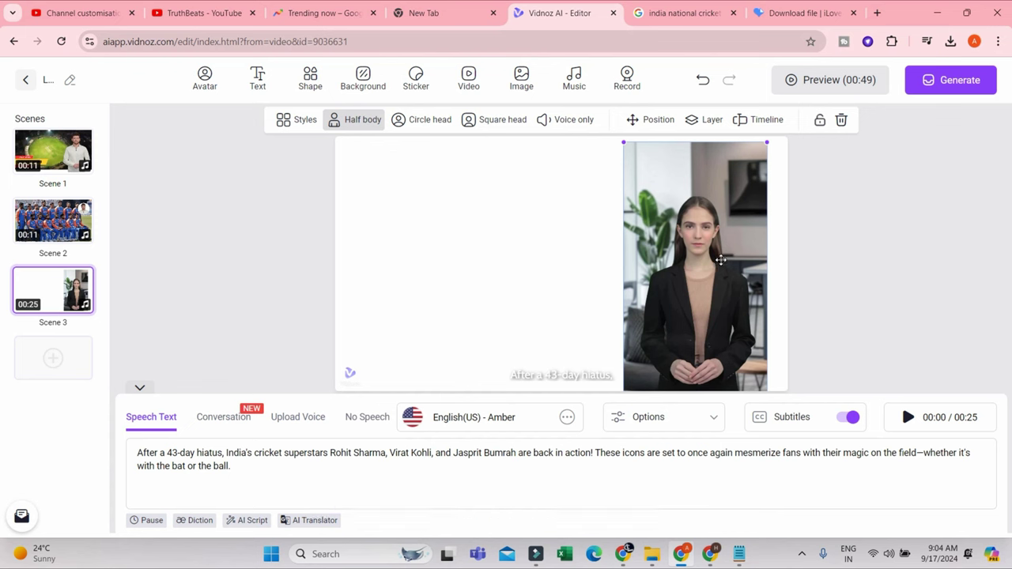
{"action": "left_click_drag", "start_coordinate": [701, 217], "coordinate": [704, 210]}
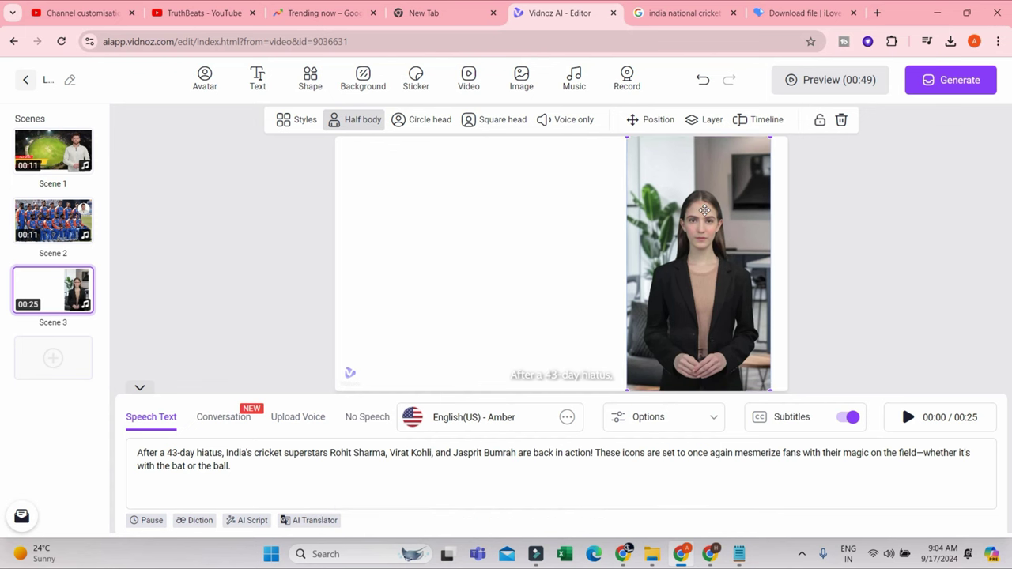